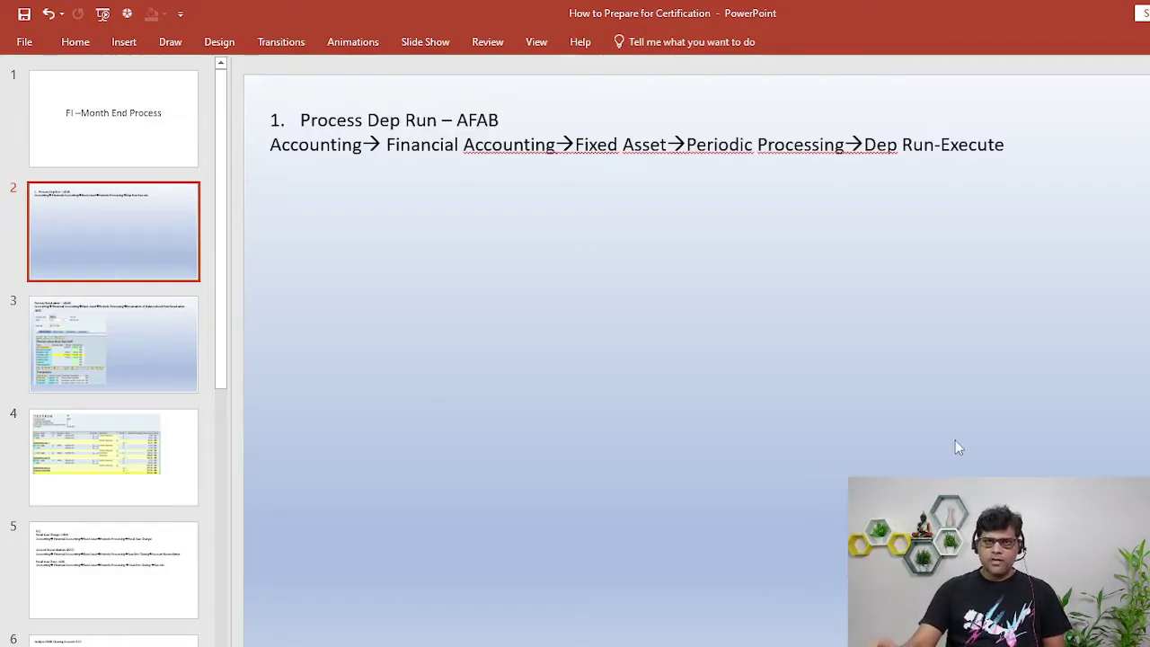
Step: Review the Process Revaluation – ABAW slide and switch to the Asset Balances report in the SAP remote session
left_click(126, 334)
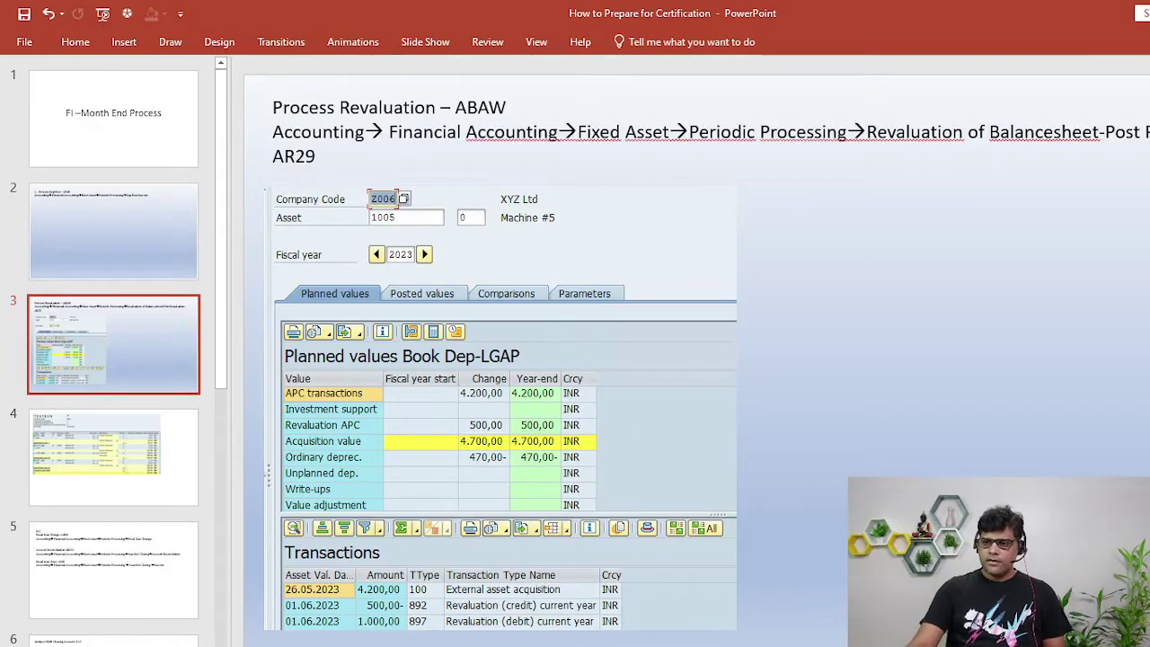
key("alt+Tab")
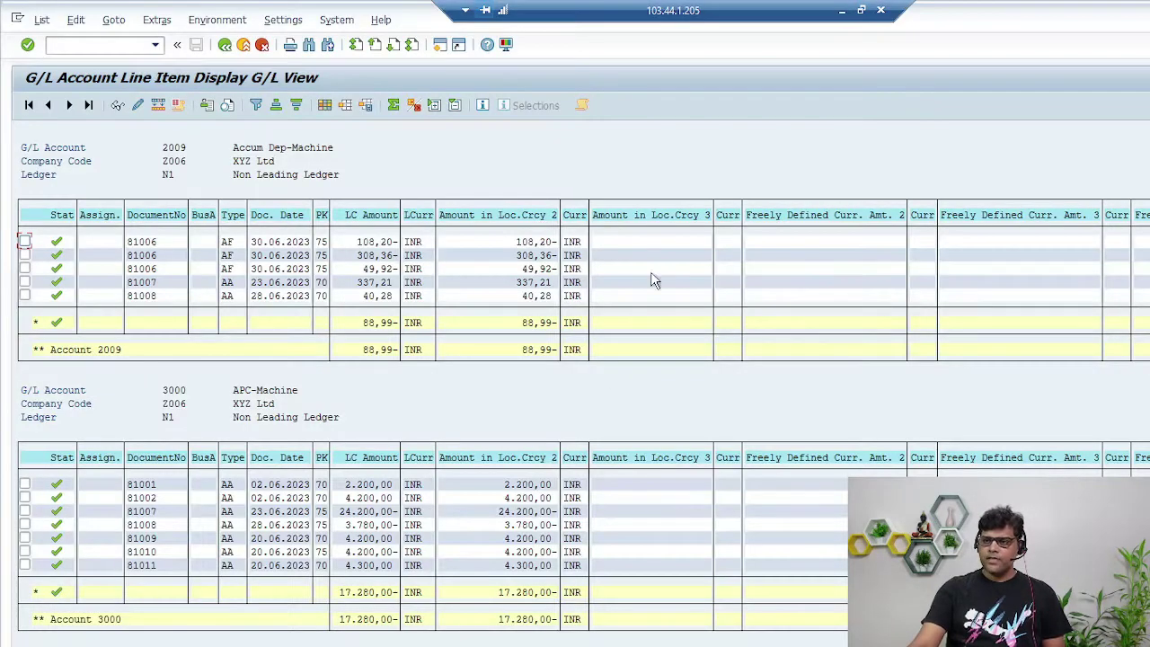
left_click(845, 10)
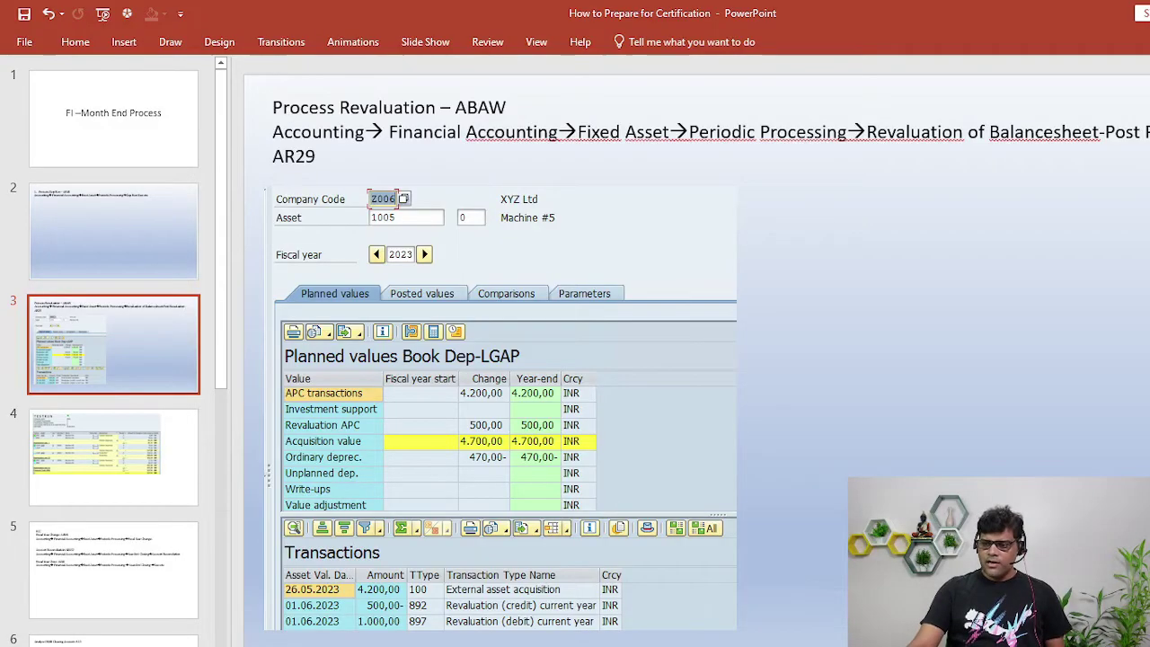
key("alt+Tab")
key("F3")
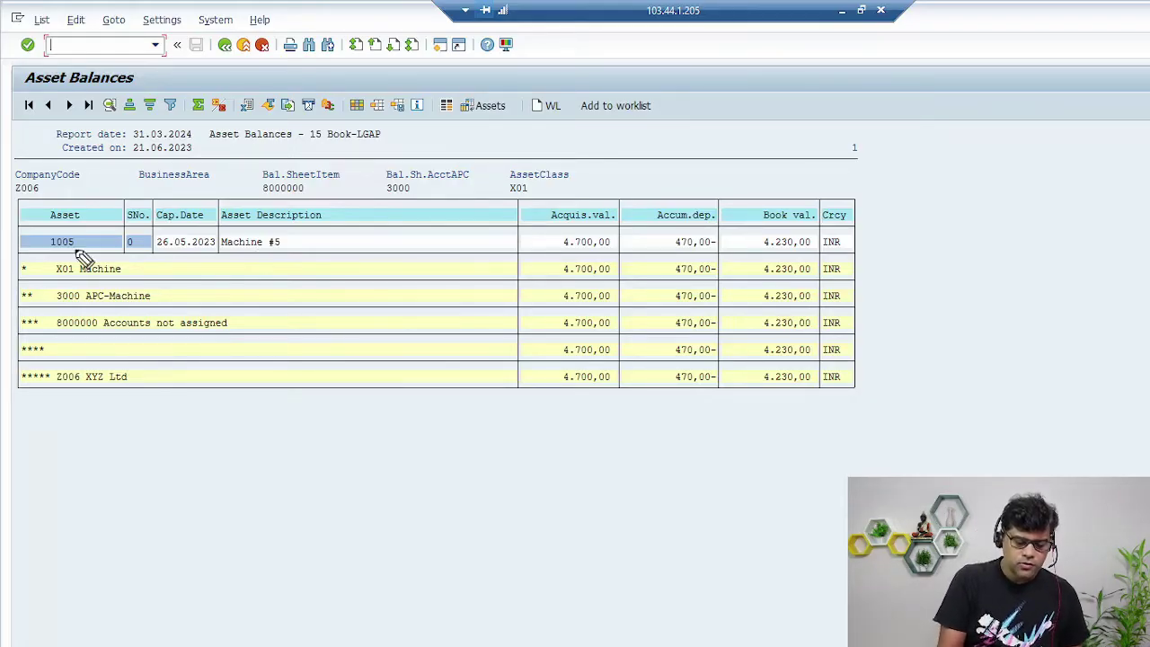
Step: Compare asset 1005 in the LGAP Asset Balances report with the ledger N1 line items of G/L account 3000
left_click_drag(94, 231, 83, 258)
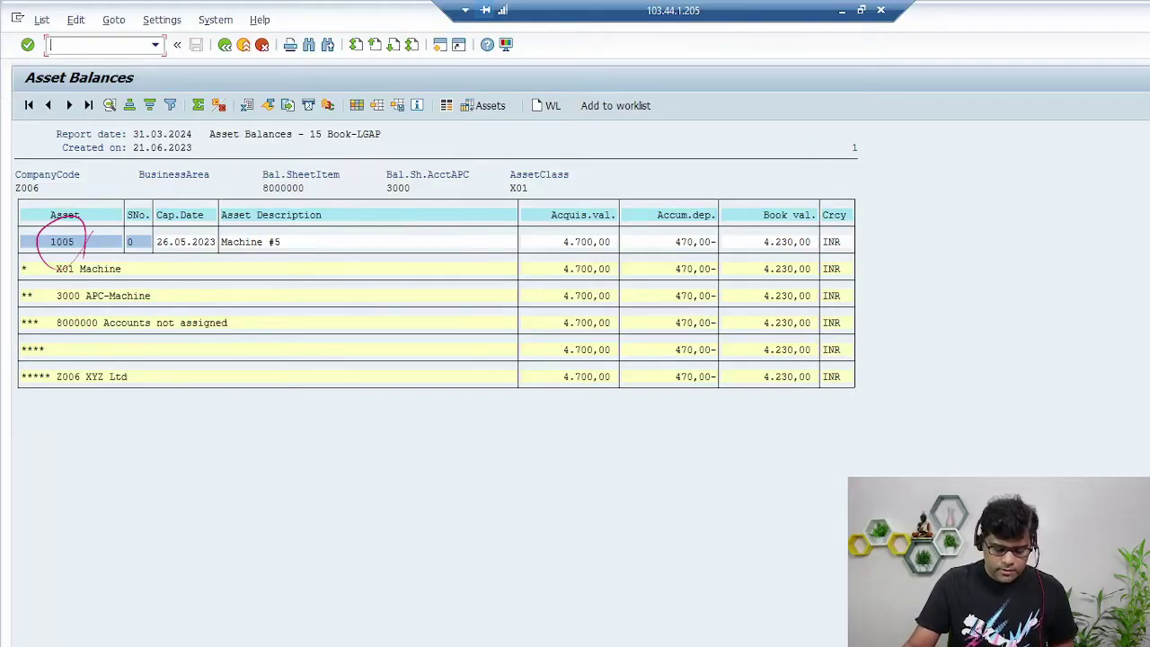
key("alt+Tab")
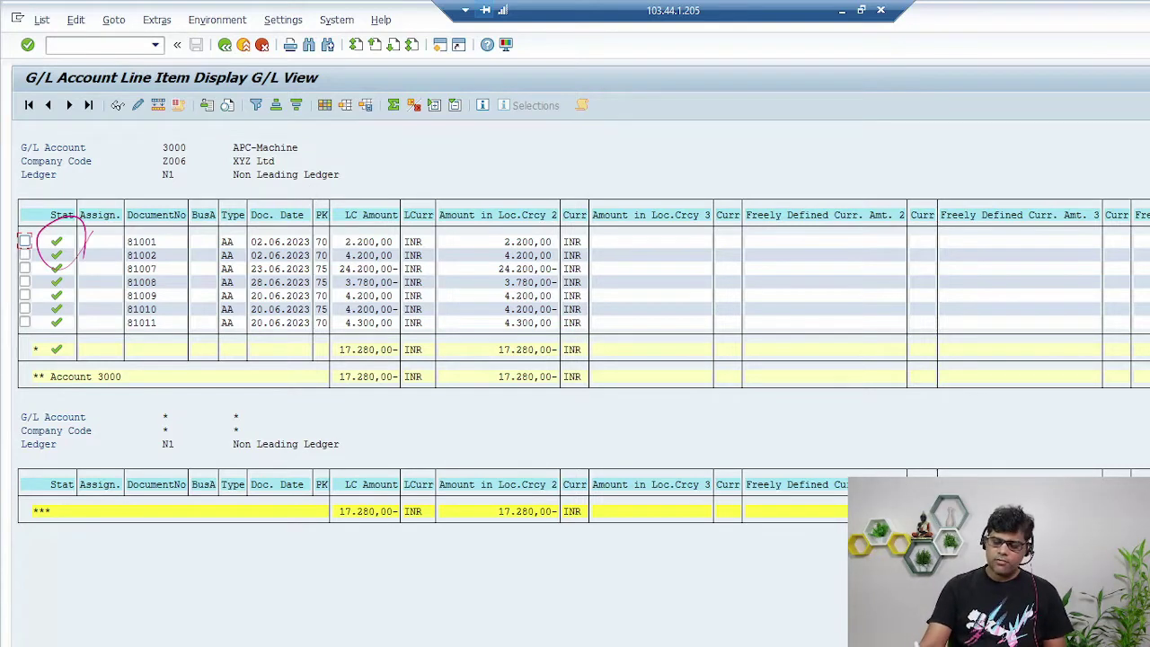
mouse_move(679, 584)
left_mouse_down()
mouse_move(699, 604)
mouse_move(765, 561)
left_mouse_up()
left_click_drag(762, 565, 762, 597)
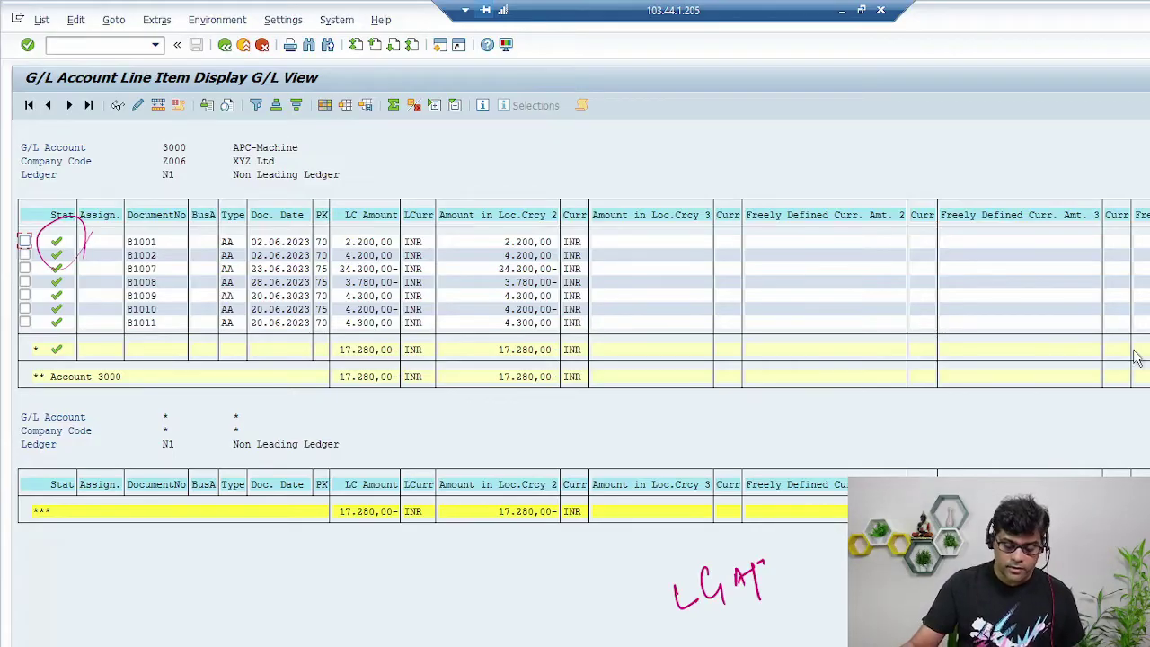
left_click(283, 633)
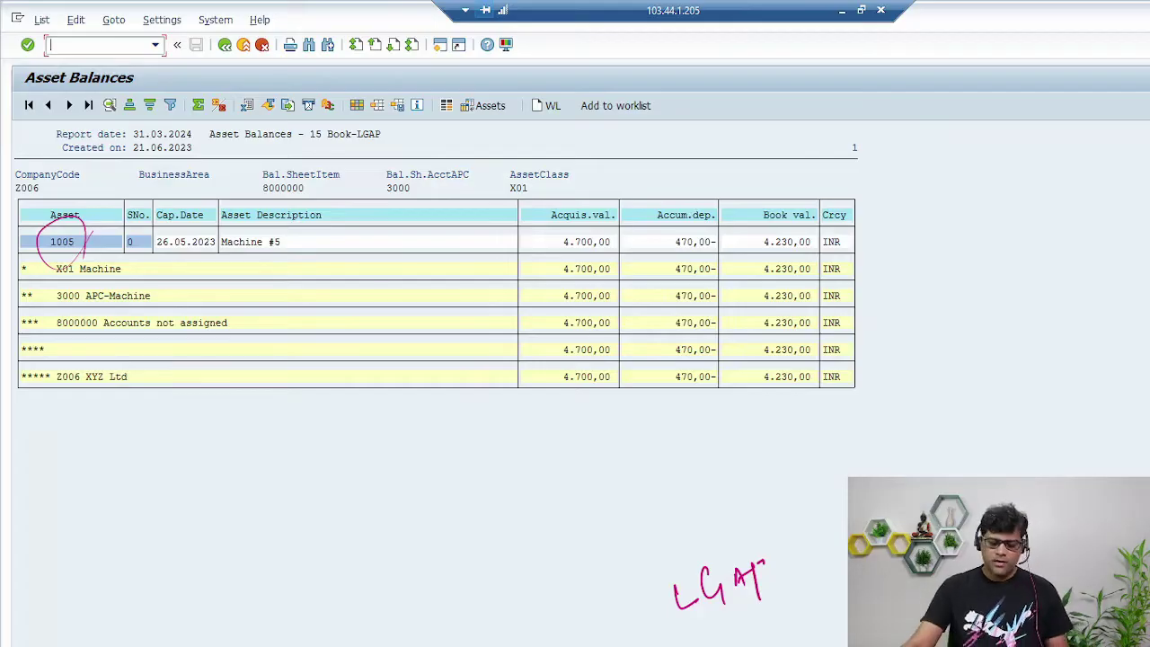
mouse_move(374, 643)
left_click(463, 620)
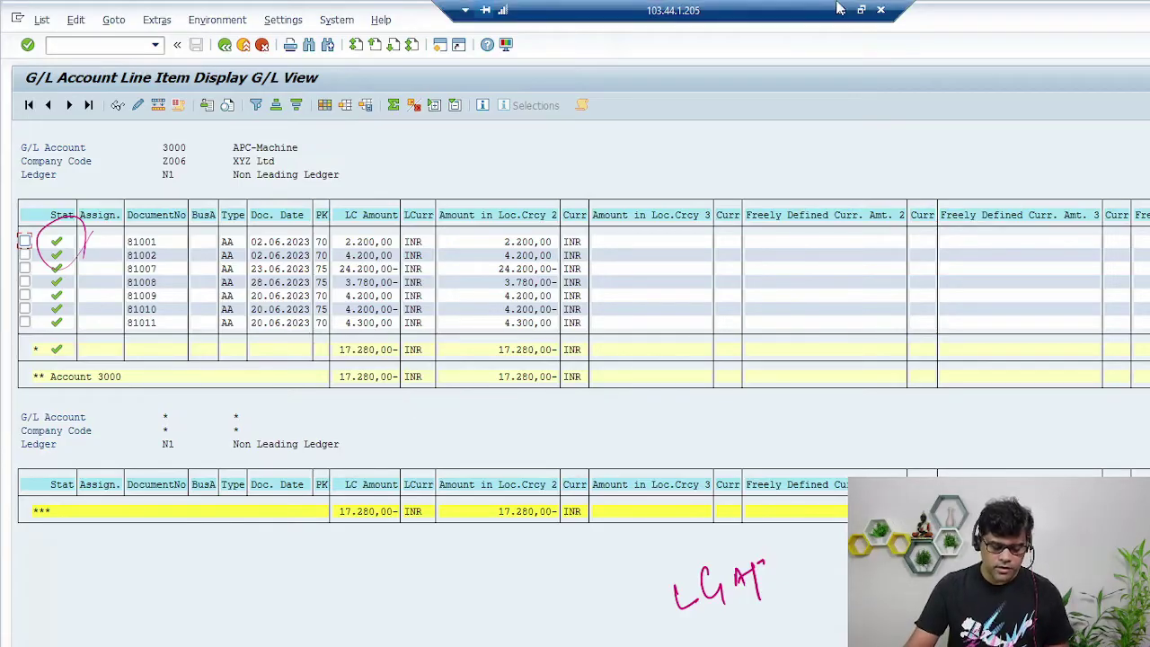
Step: Go back to the G/L line item selection and look up the Rev-Machine accounts in the company code Z006 account list
left_click(224, 45)
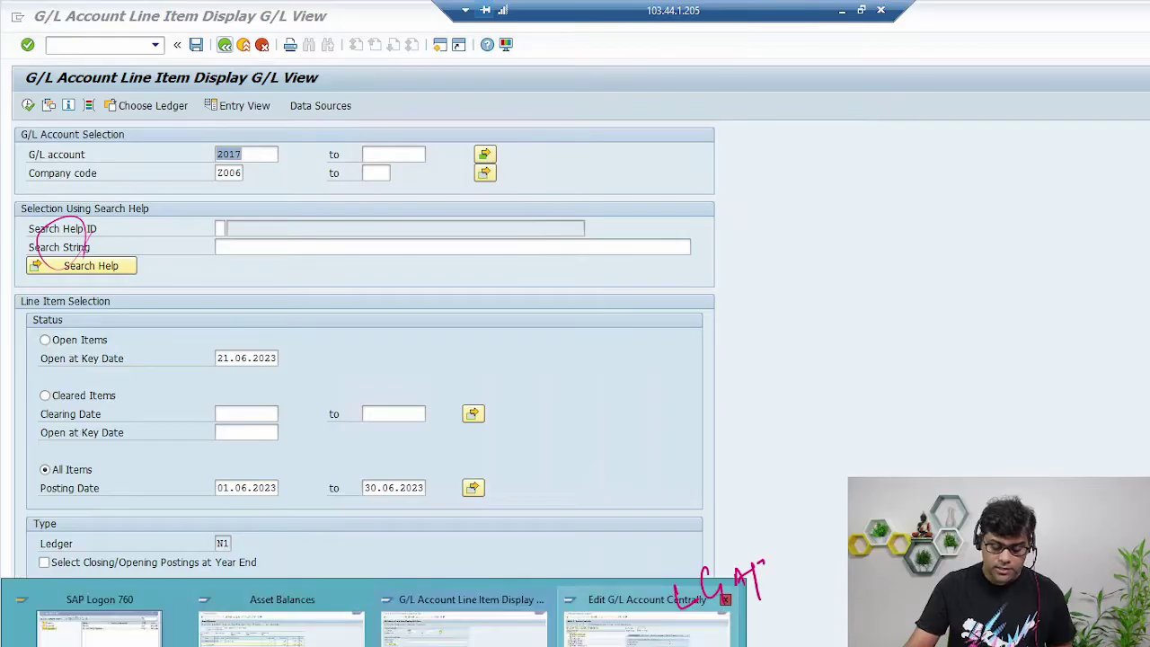
left_click(661, 624)
left_click(155, 538)
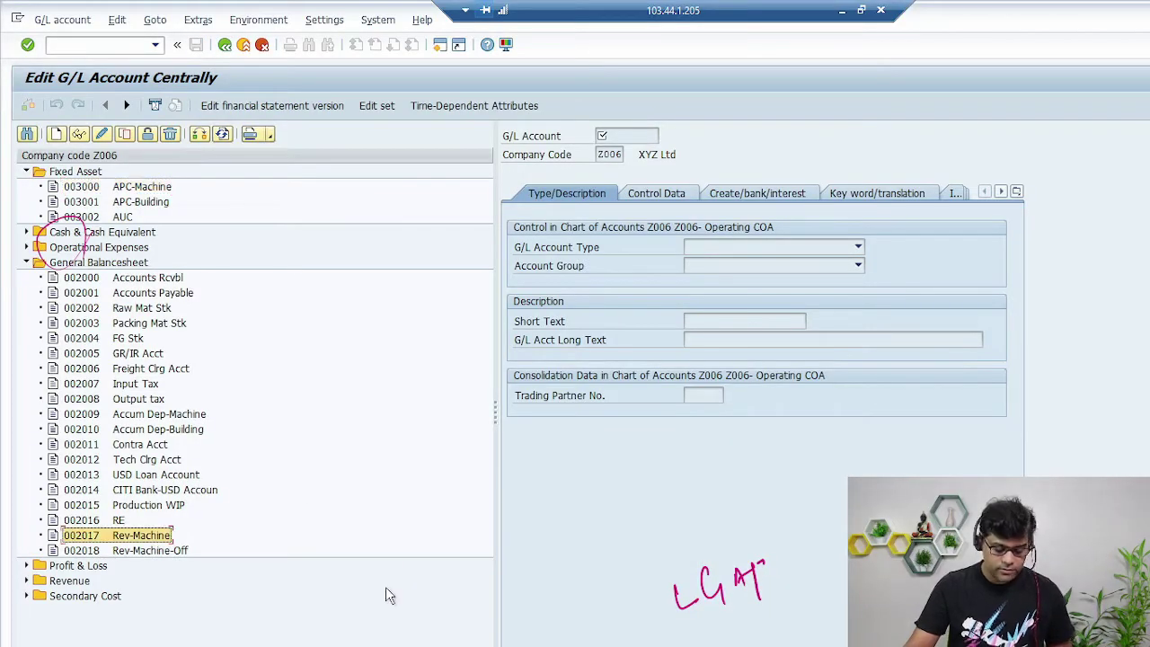
key("alt+Tab")
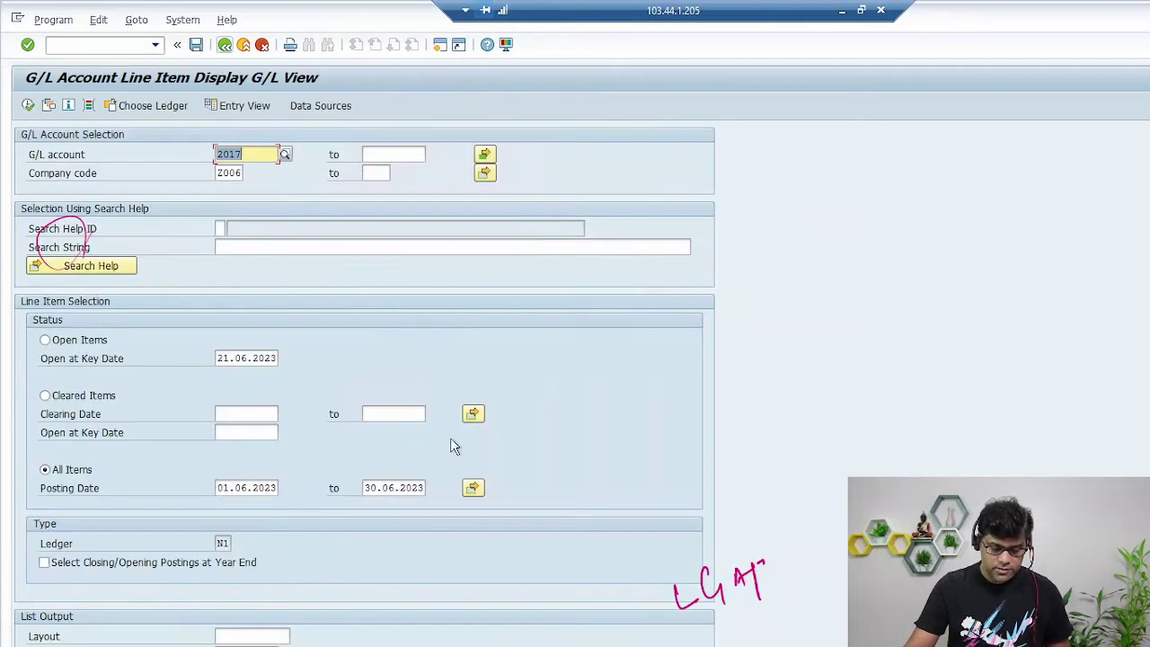
Step: Check that G/L accounts 2017 and 3000 are selected and display their line items for ledger N1
left_click(485, 155)
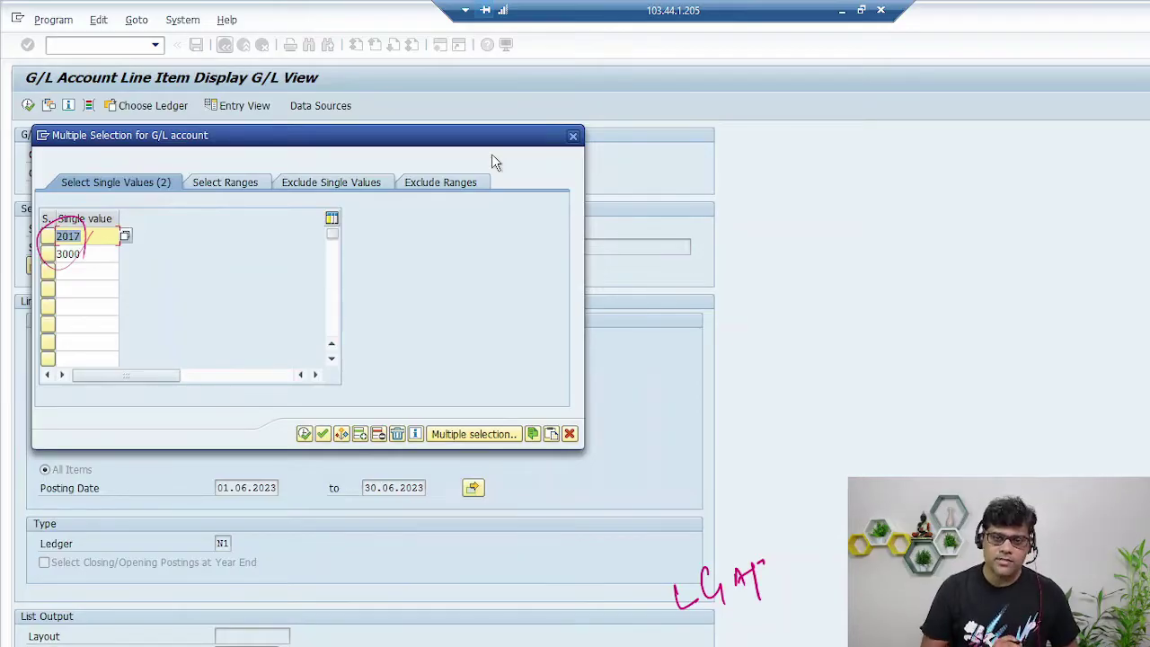
left_click(304, 434)
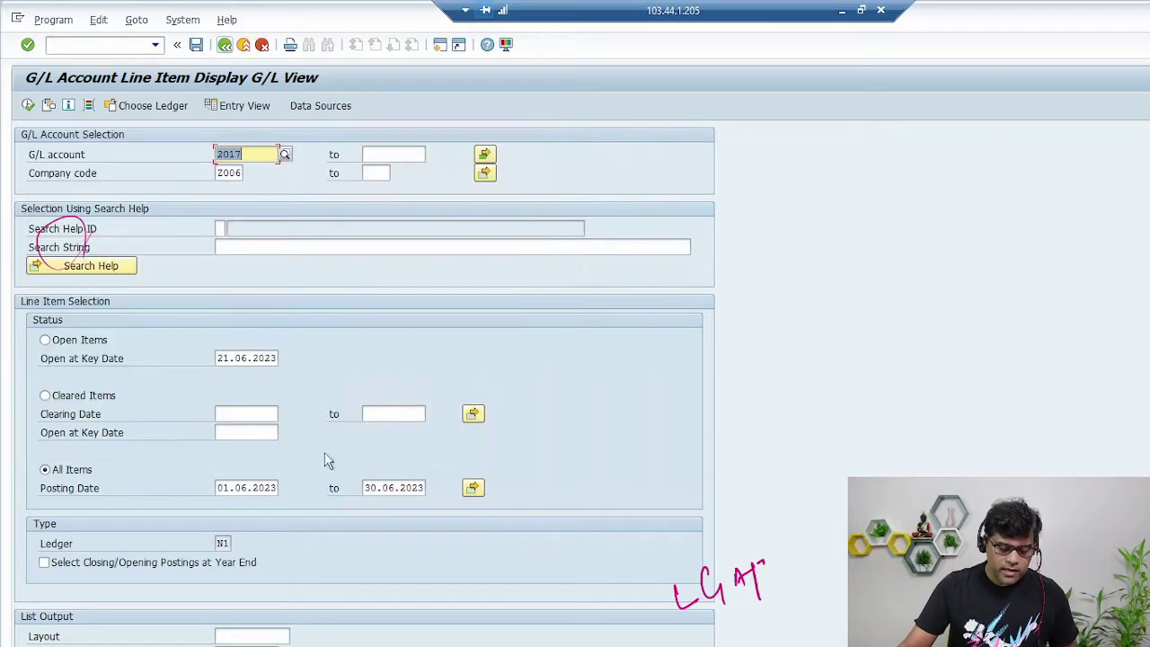
key("F8")
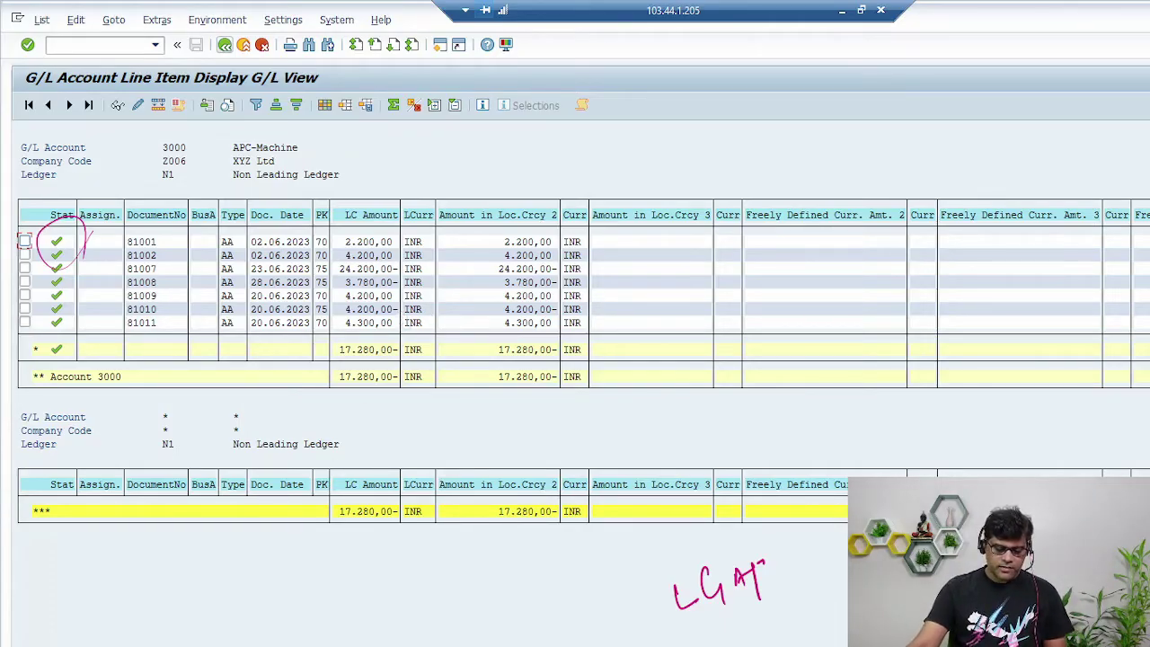
Step: Check the Asset Balances report against the redisplayed G/L line items and clear the screen annotations
key("alt+Tab")
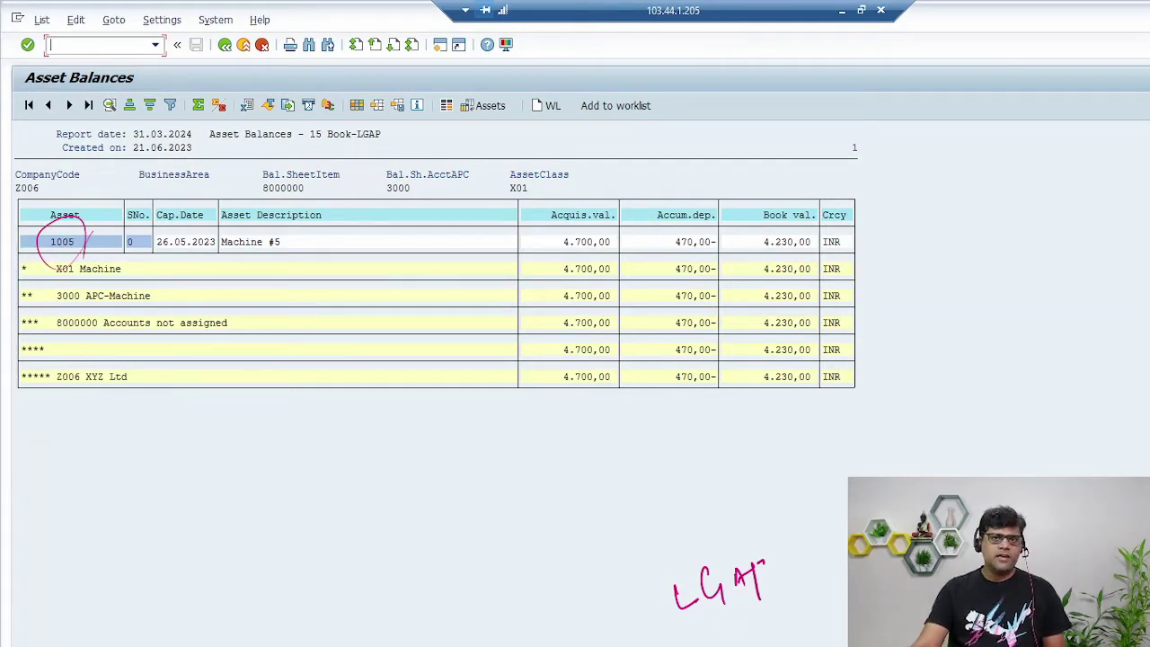
key("alt+Tab")
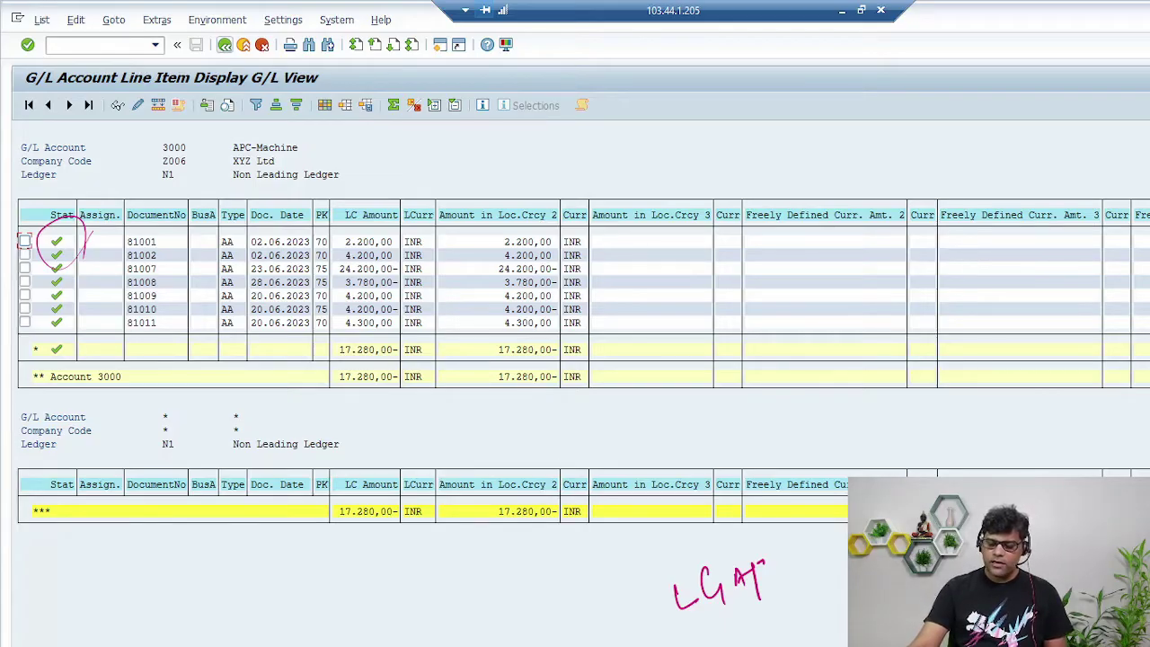
key("Escape")
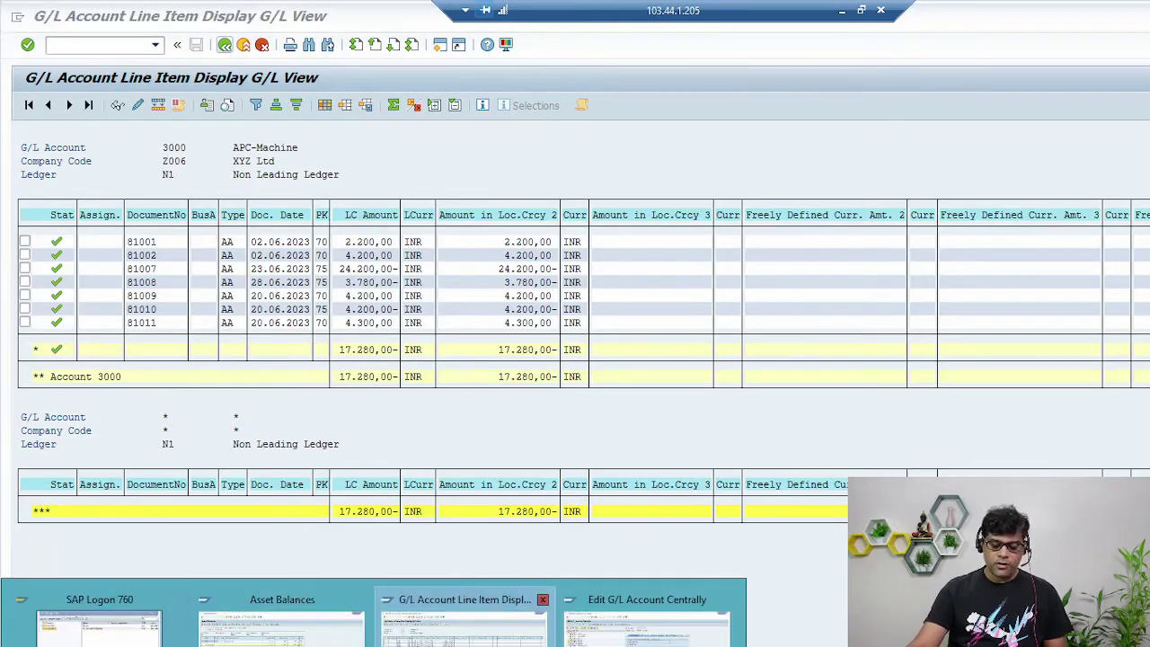
Step: Open a new SAP session and start transaction AFAB for the depreciation posting run
left_click(438, 51)
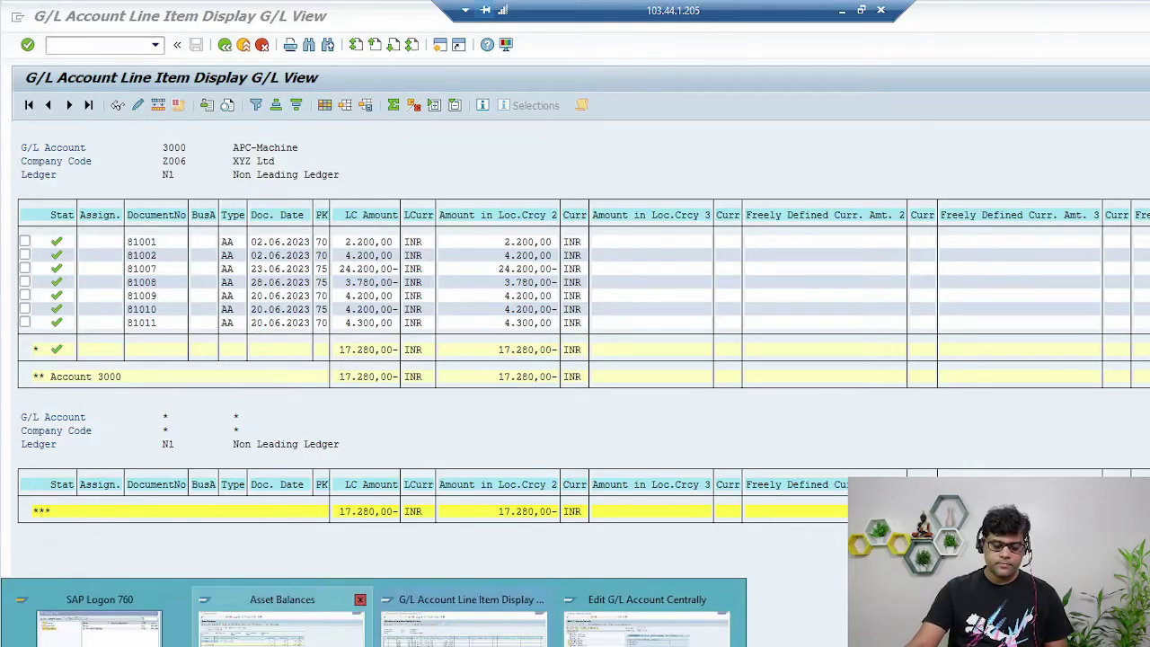
type("A")
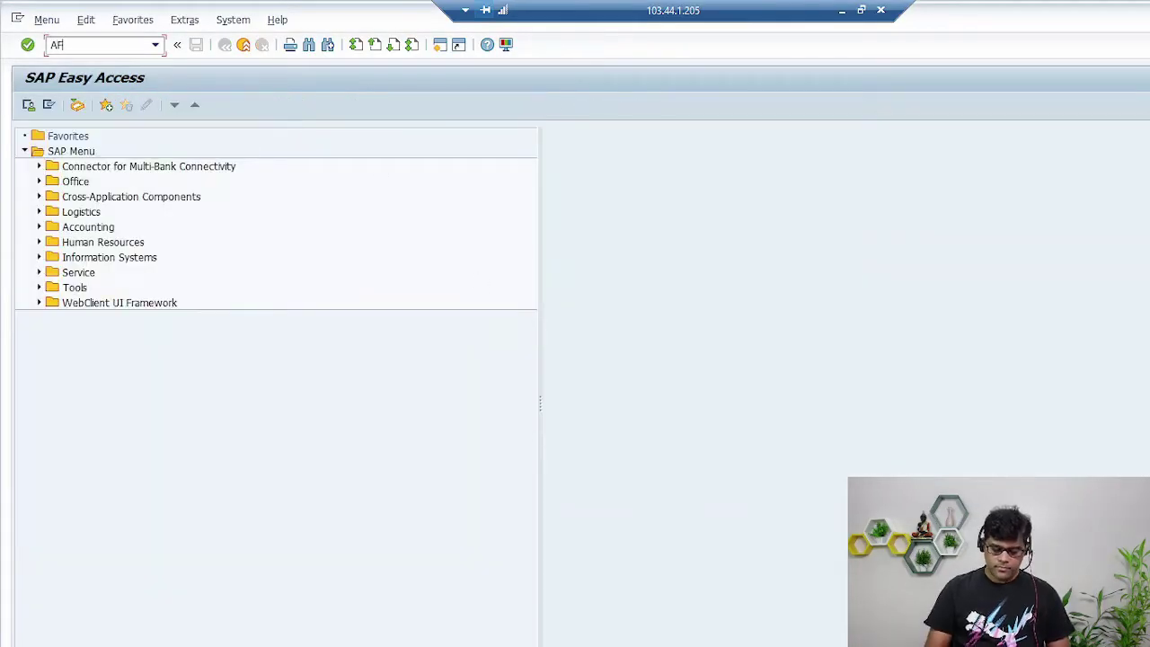
key("BackSpace")
type("AFAB")
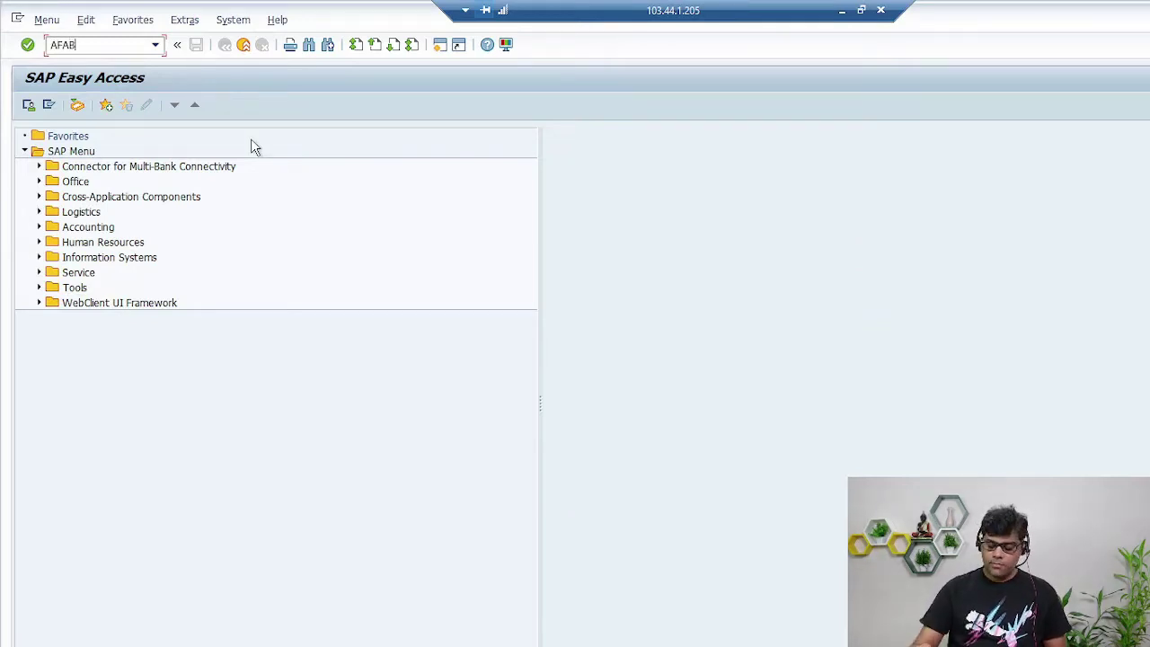
key("Return")
Step: Set the depreciation posting run to fiscal year 2023 and posting period 03
key("Tab")
key("Tab")
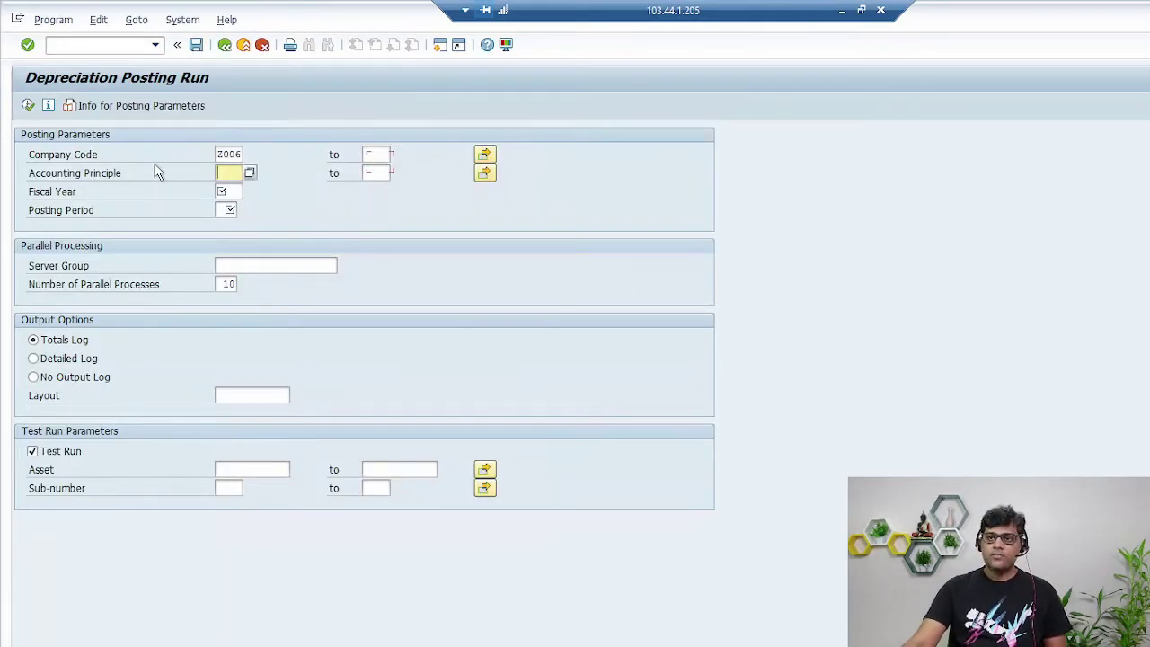
key("Tab")
key("Tab")
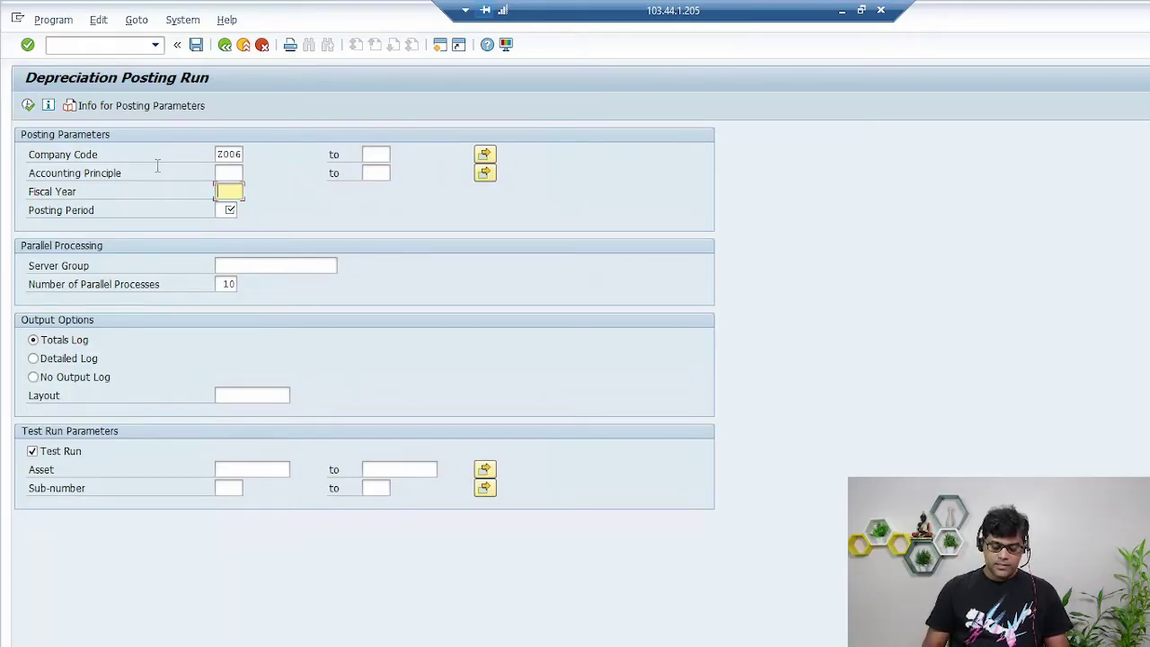
type("2023")
key("Tab")
key("shift+Tab")
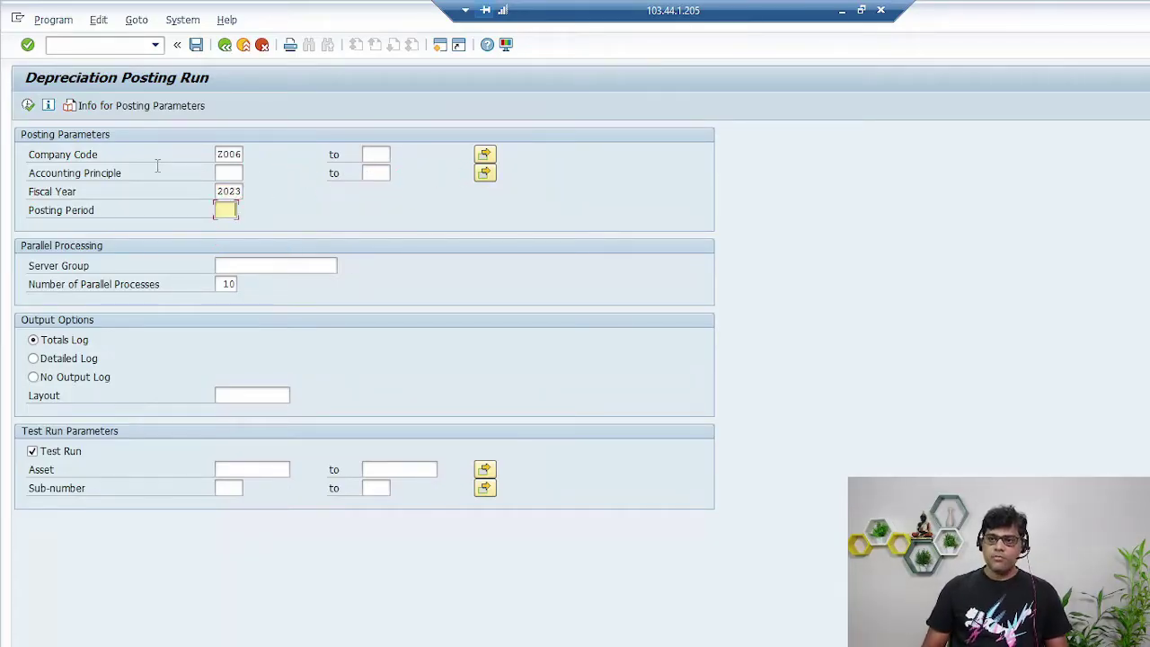
type("0")
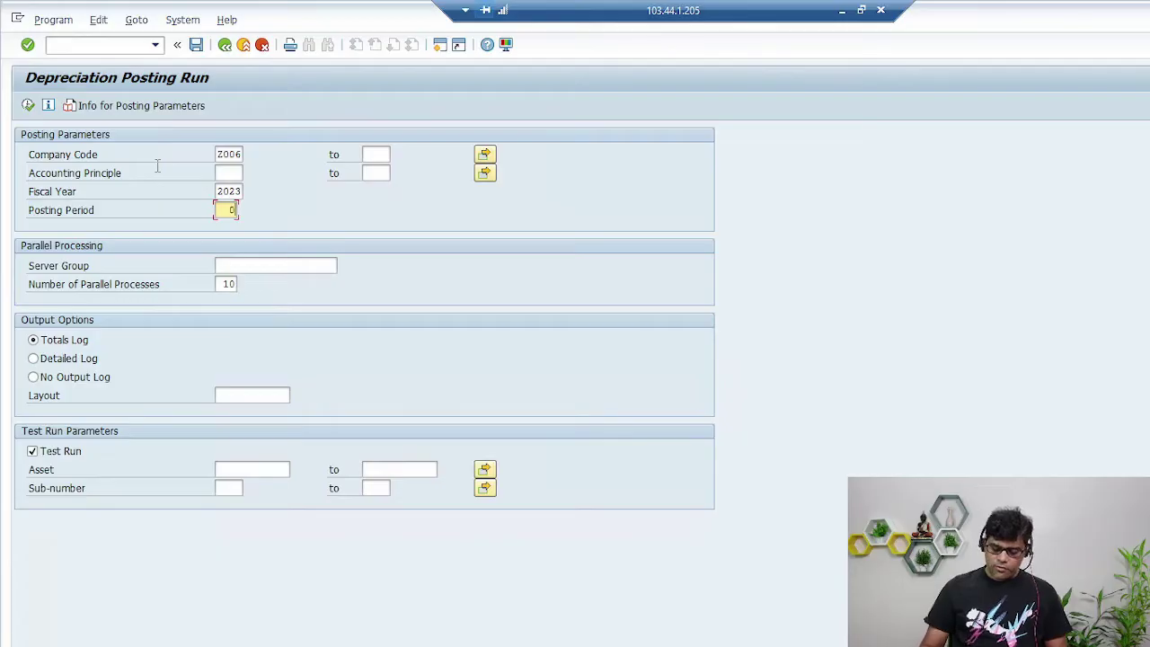
type("3")
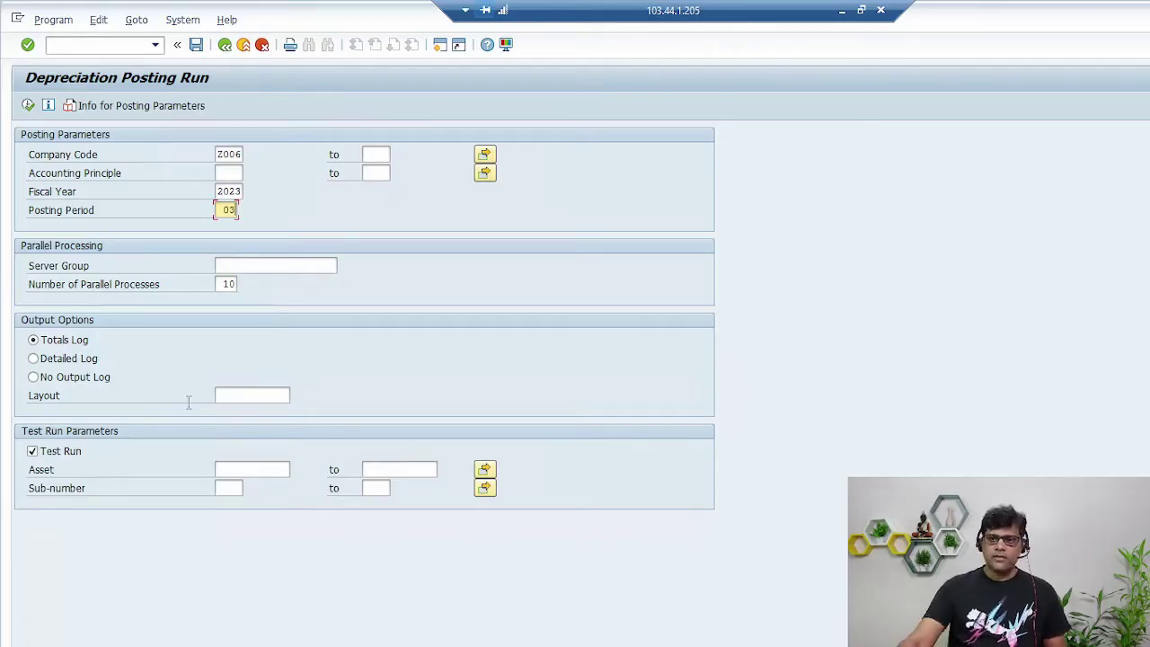
Step: Choose the detailed log and execute the depreciation posting as a test run, agreeing to continue with online processing
left_click(70, 361)
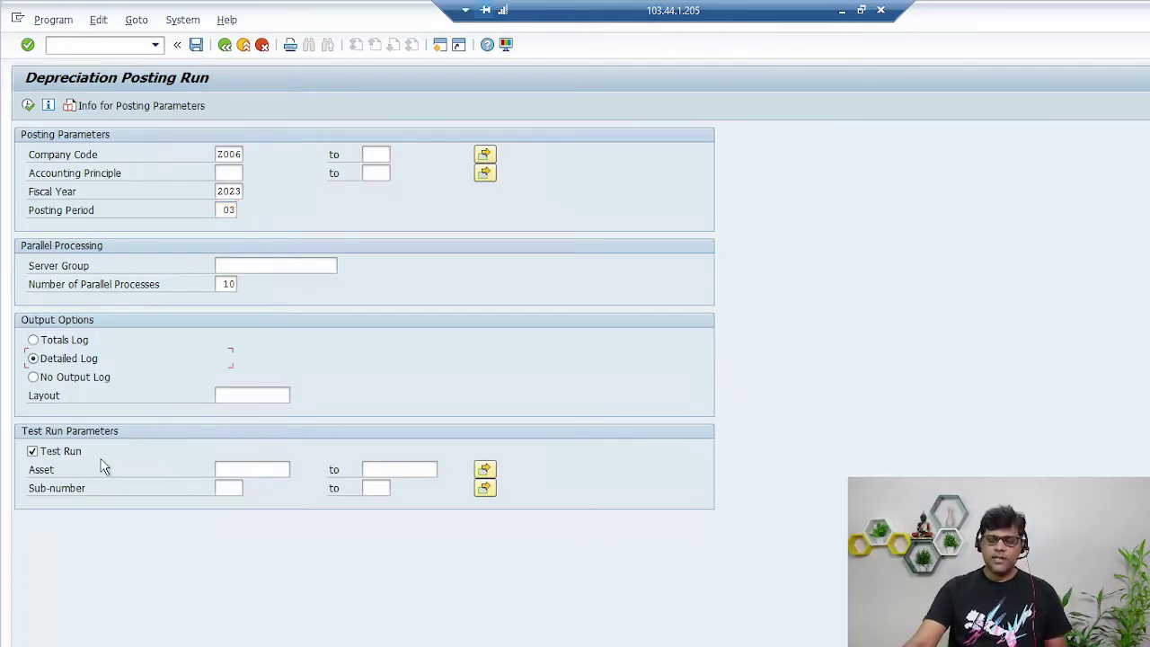
left_click(28, 106)
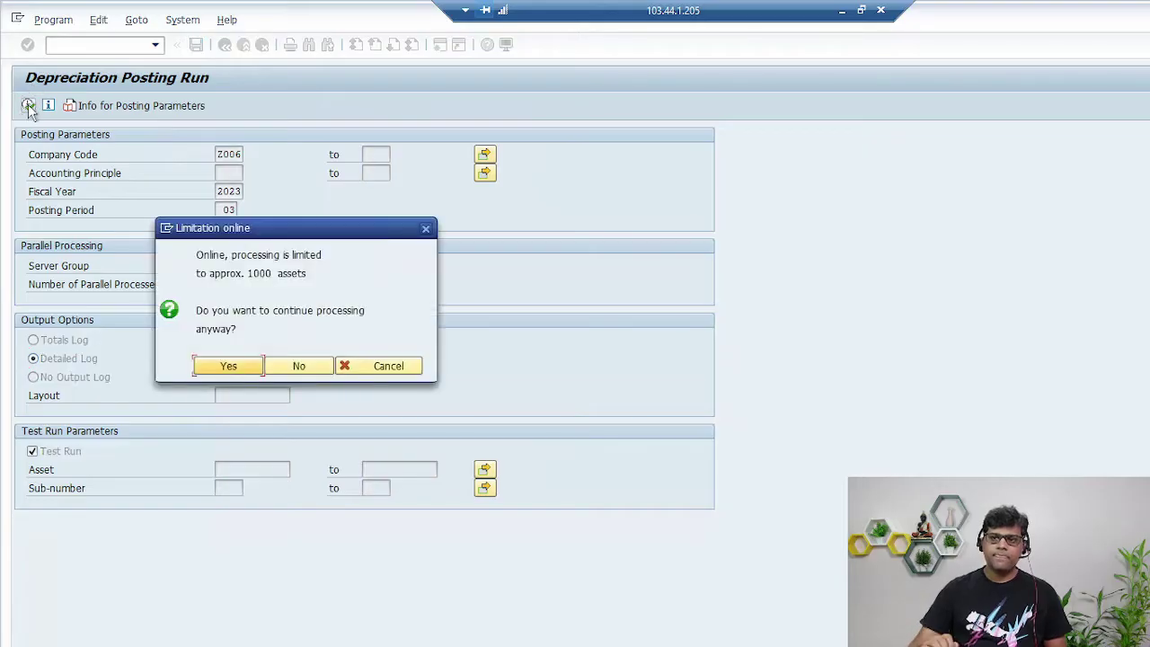
left_click(212, 366)
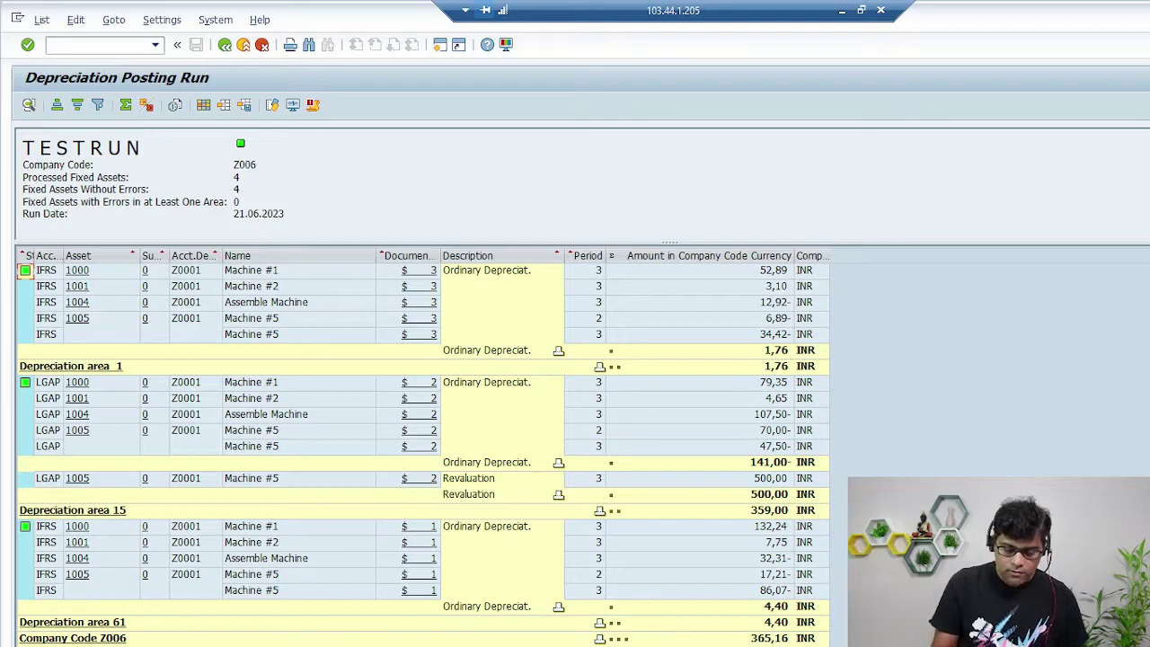
Step: Examine the revaluation line and amount for asset 1005 under depreciation area 15 in the test run log
left_click_drag(791, 471, 819, 478)
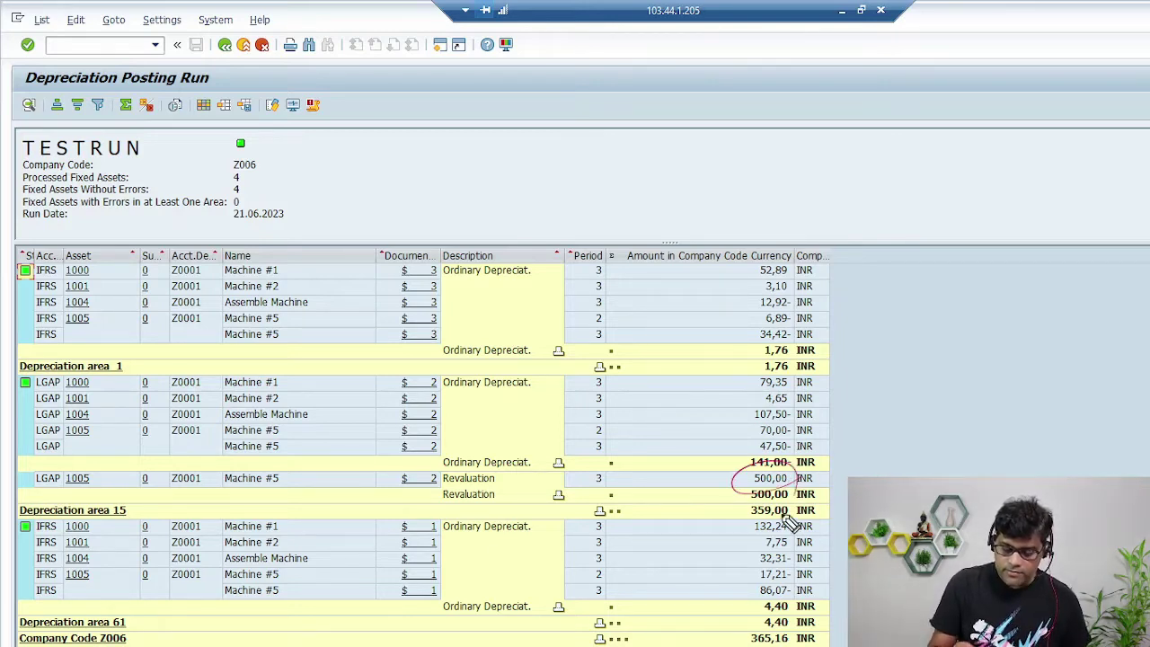
mouse_move(1031, 279)
left_mouse_down()
mouse_move(1043, 297)
mouse_move(1100, 278)
mouse_move(1097, 333)
mouse_move(1111, 337)
mouse_move(1138, 310)
left_mouse_up()
left_click_drag(1050, 395, 1149, 353)
left_click_drag(1082, 423, 1092, 457)
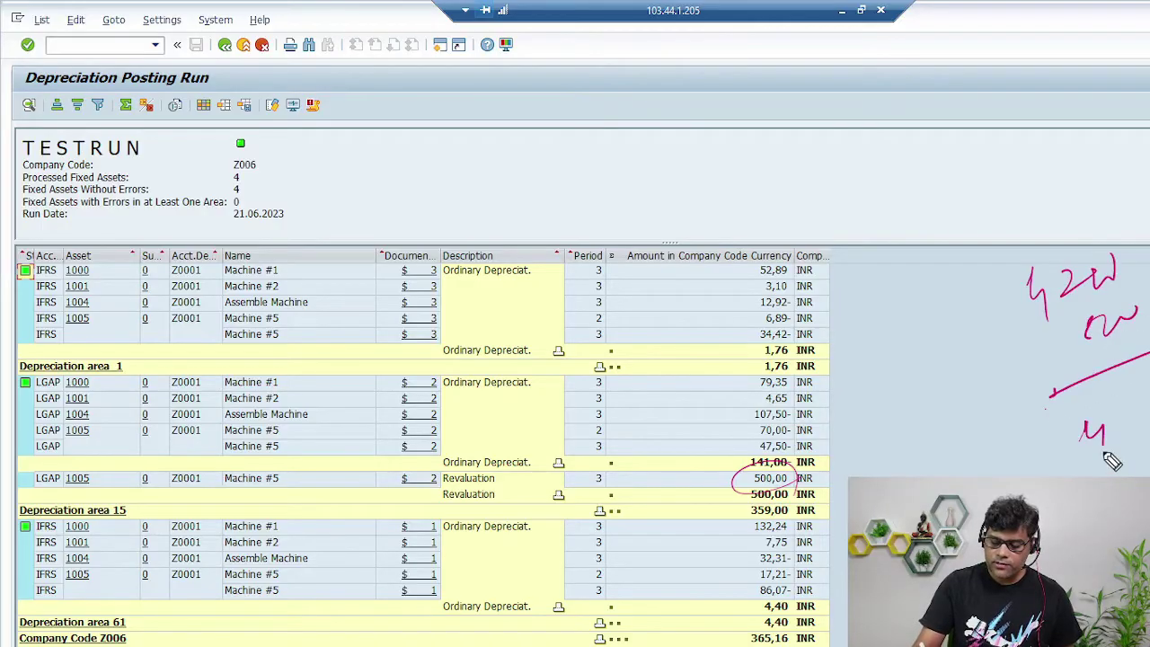
left_click_drag(1119, 413, 1144, 428)
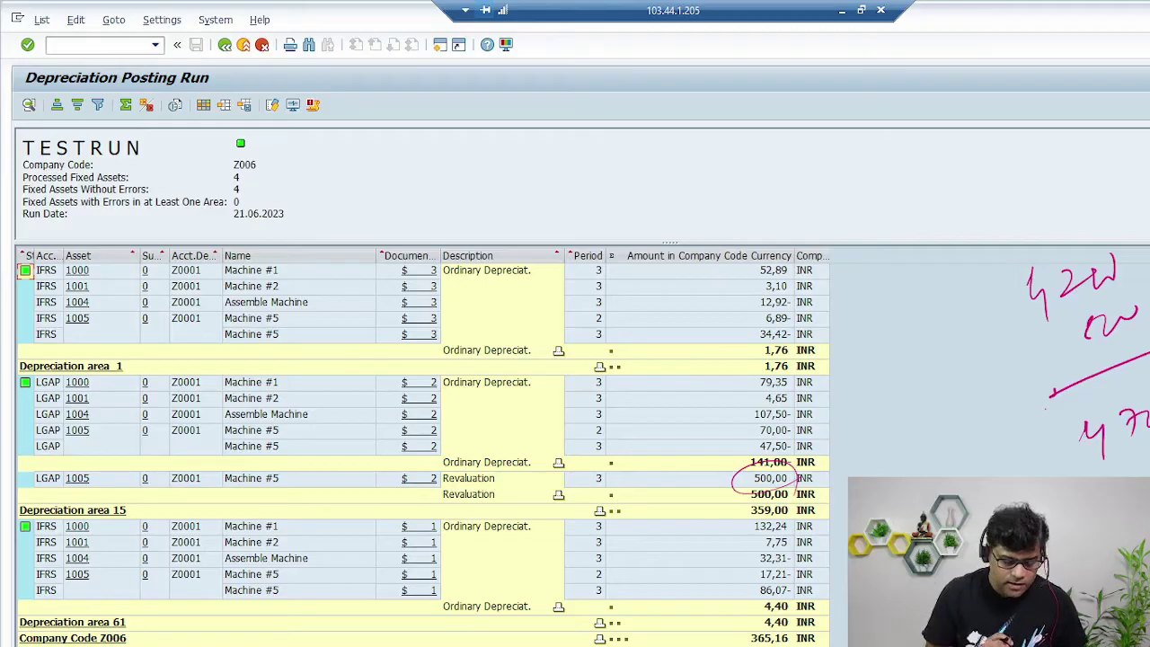
left_click(239, 527)
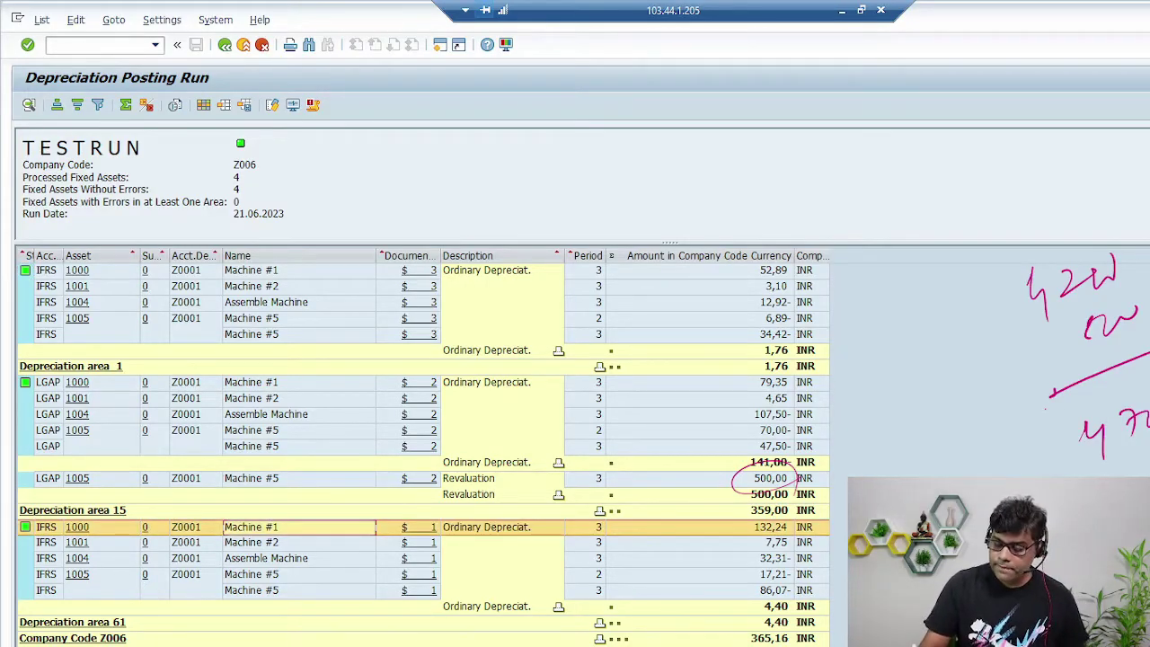
left_click_drag(106, 485, 38, 507)
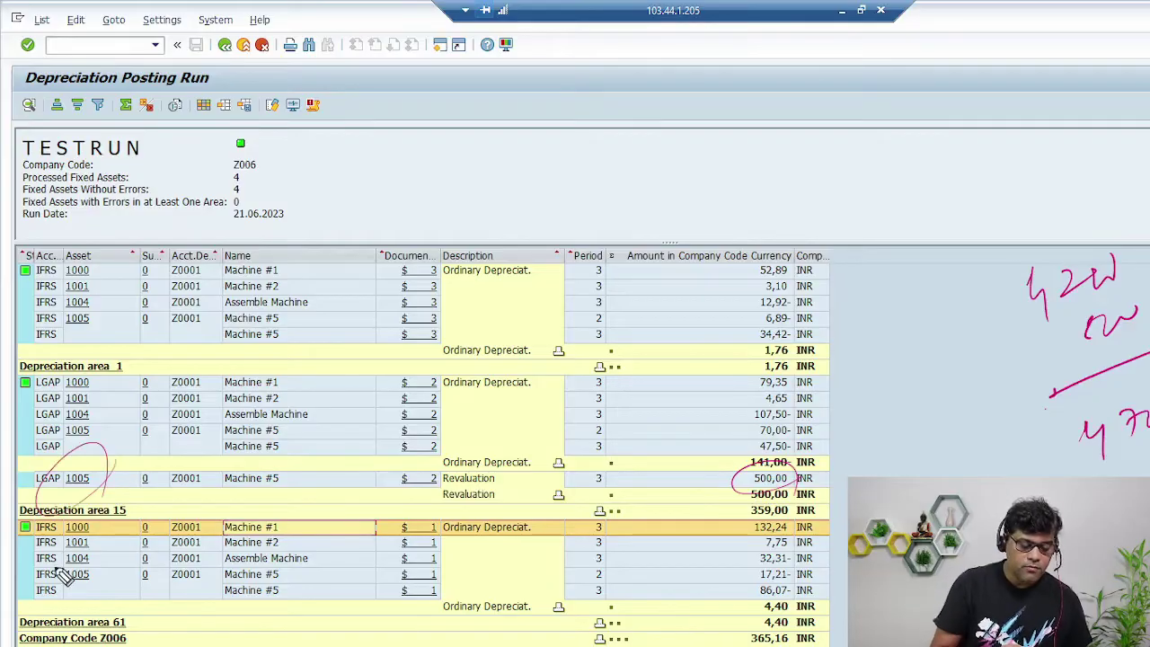
left_click_drag(828, 471, 870, 463)
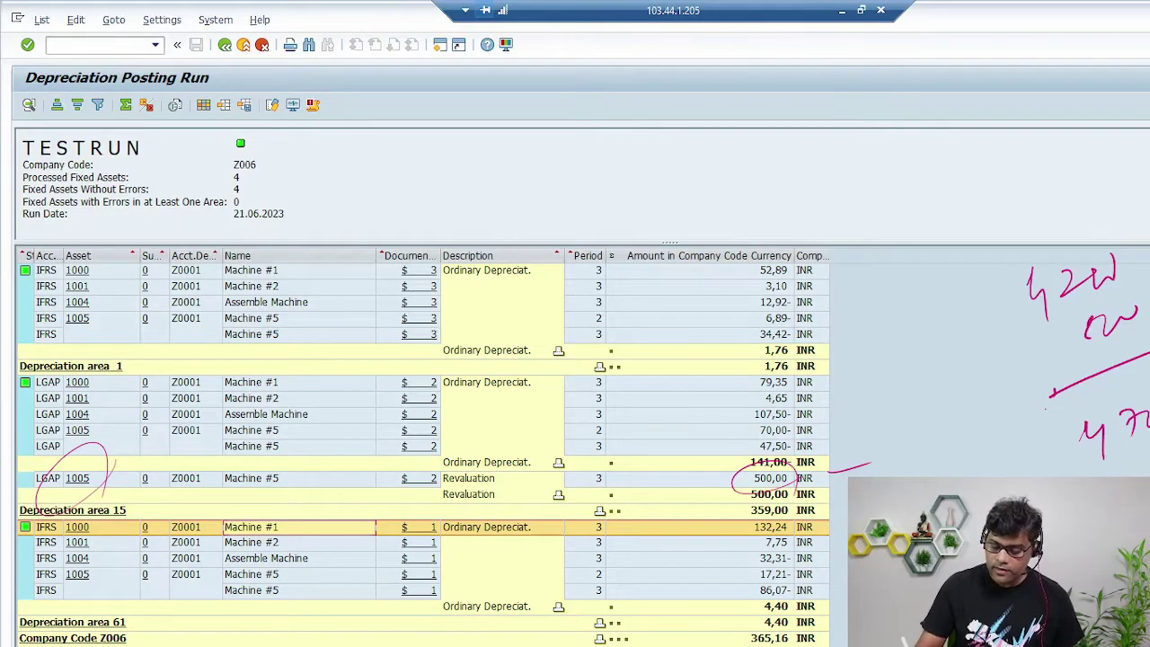
Step: Check the Asset Balances report for asset 1005 in area 15 and return to the depreciation test run log
key("Escape")
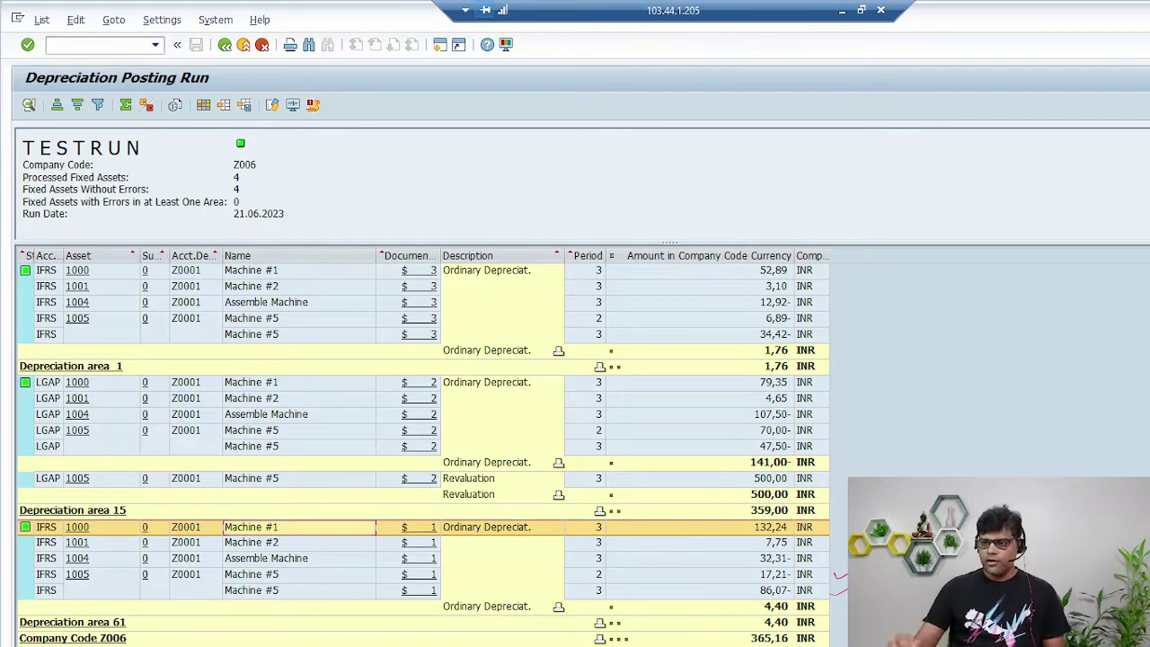
key("alt+Tab")
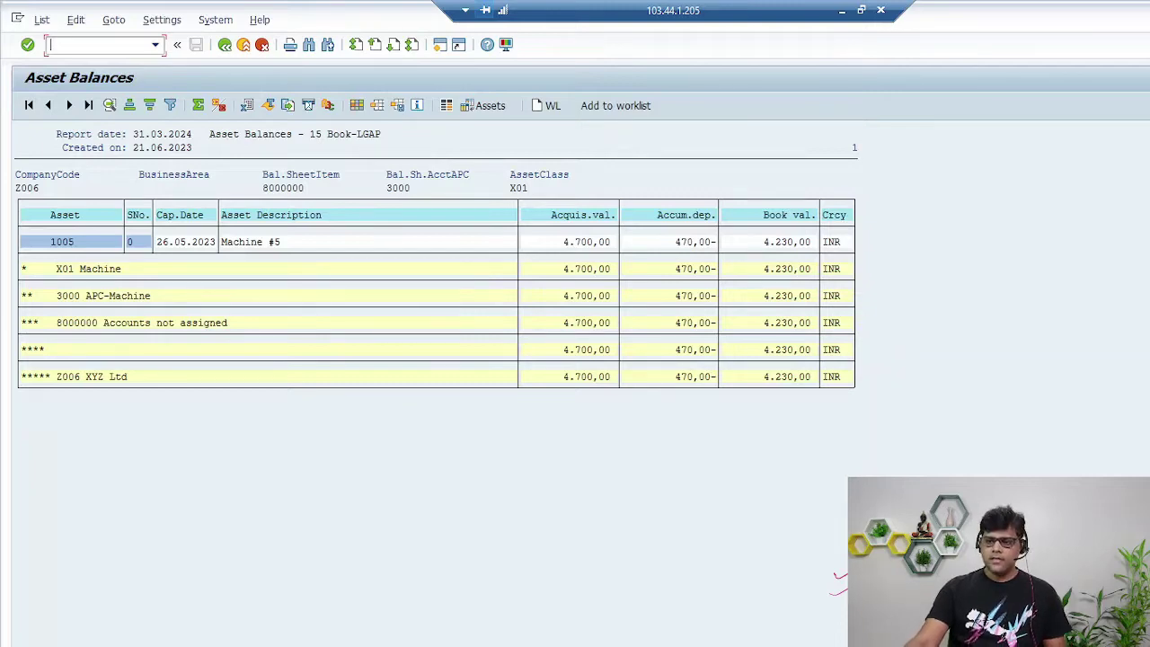
key("alt+Tab")
key("Tab")
key("Tab")
key("Tab")
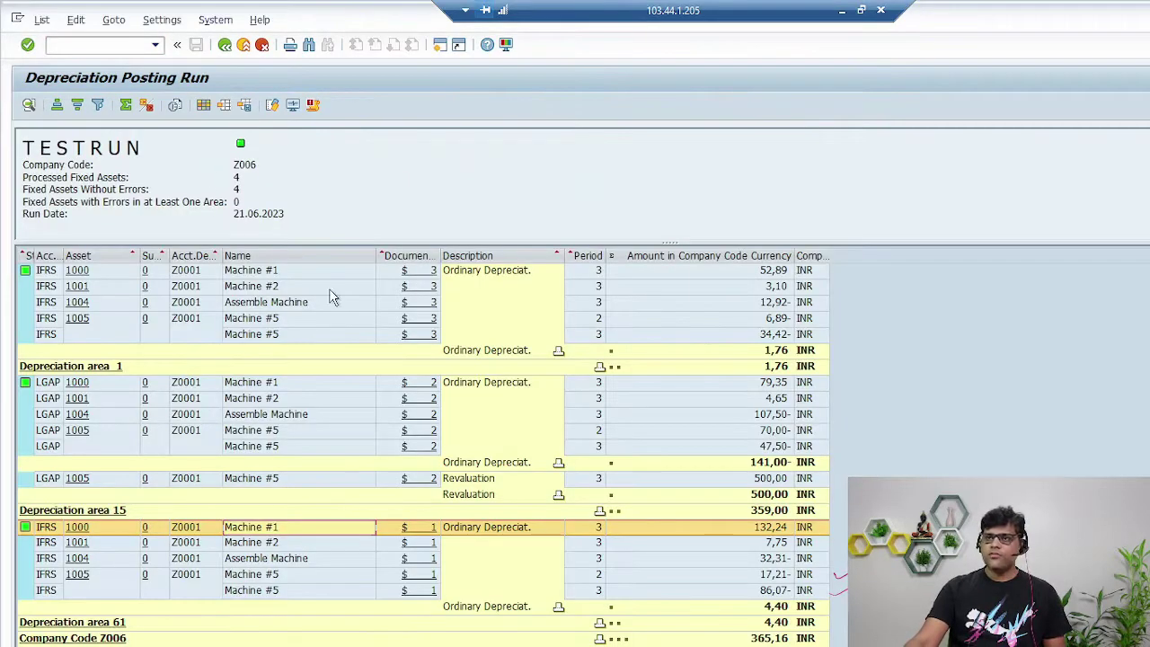
Step: Switch off the test run option and schedule the depreciation posting run in the background with an immediate start
left_click(224, 44)
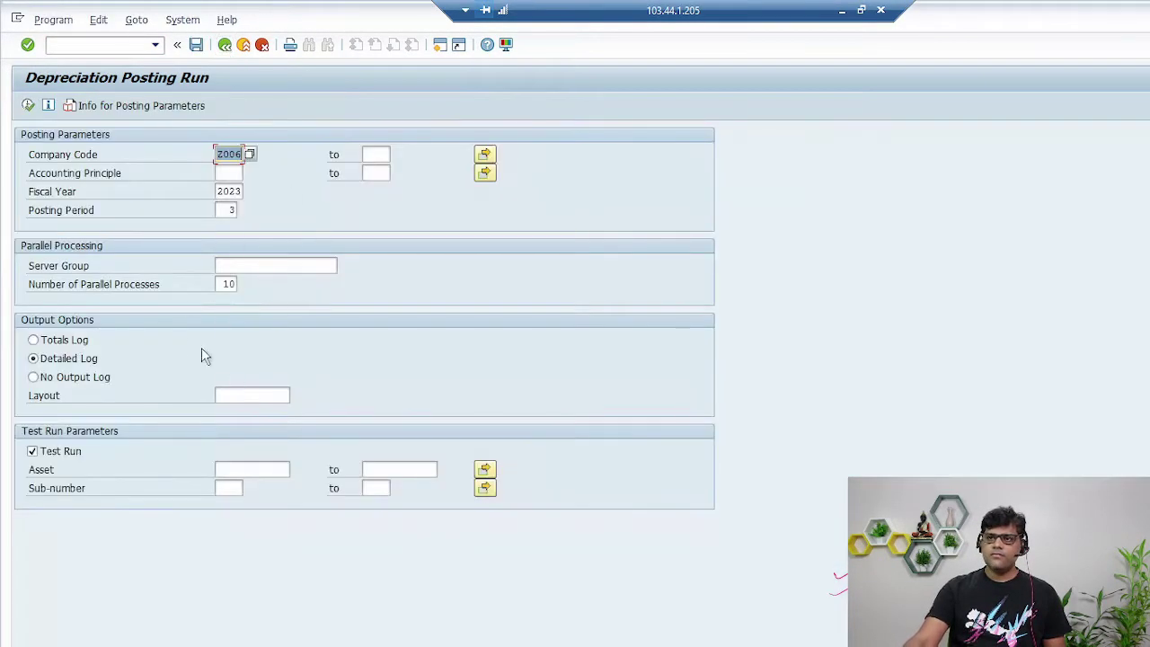
left_click(63, 452)
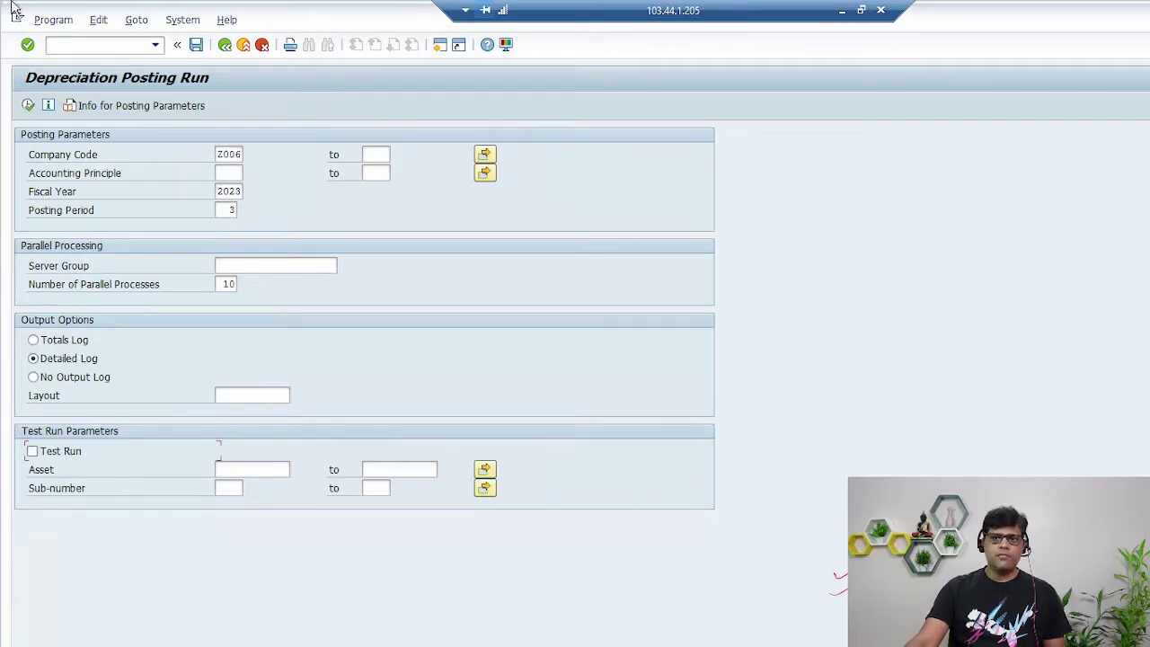
left_click(53, 20)
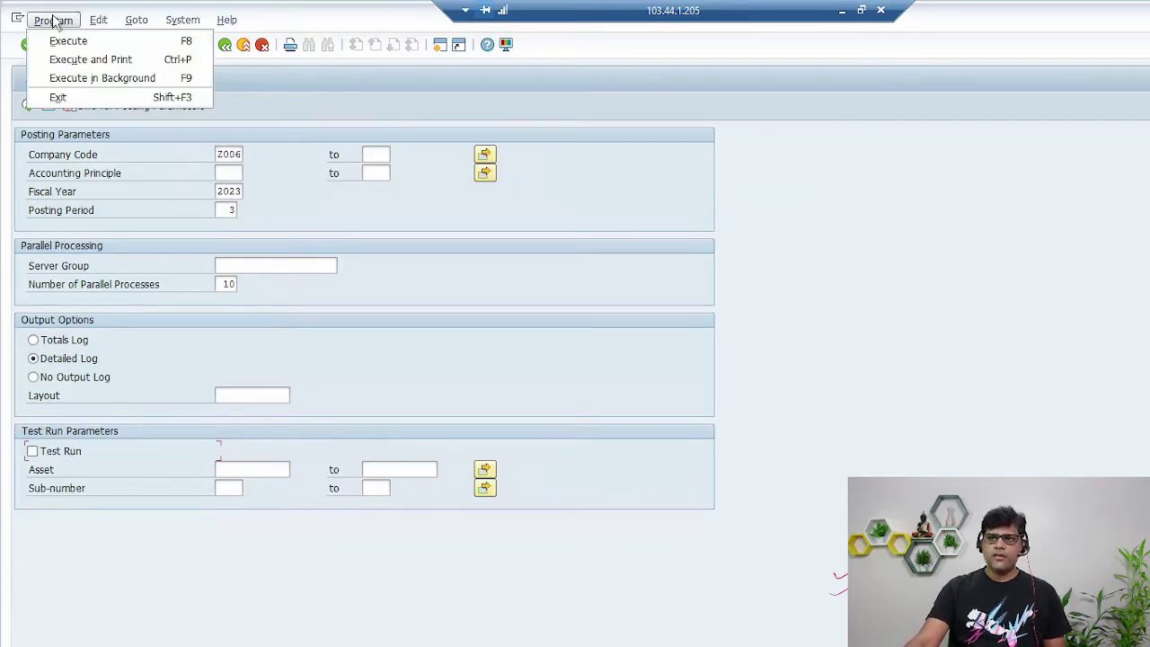
left_click(124, 86)
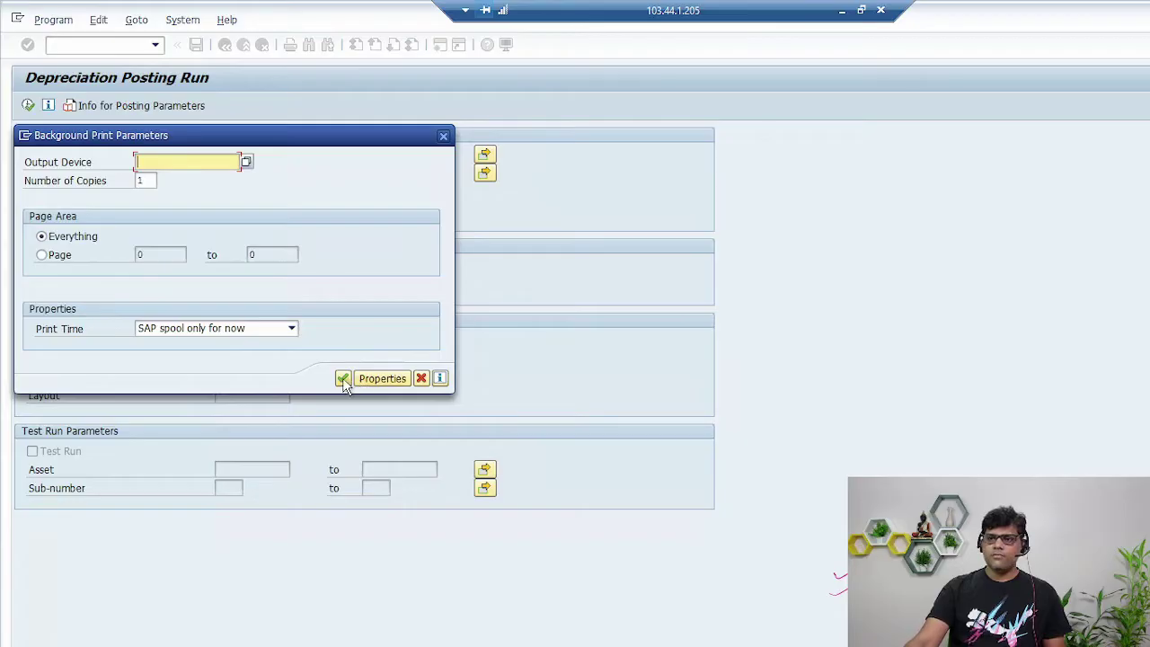
left_click(343, 378)
left_click(65, 183)
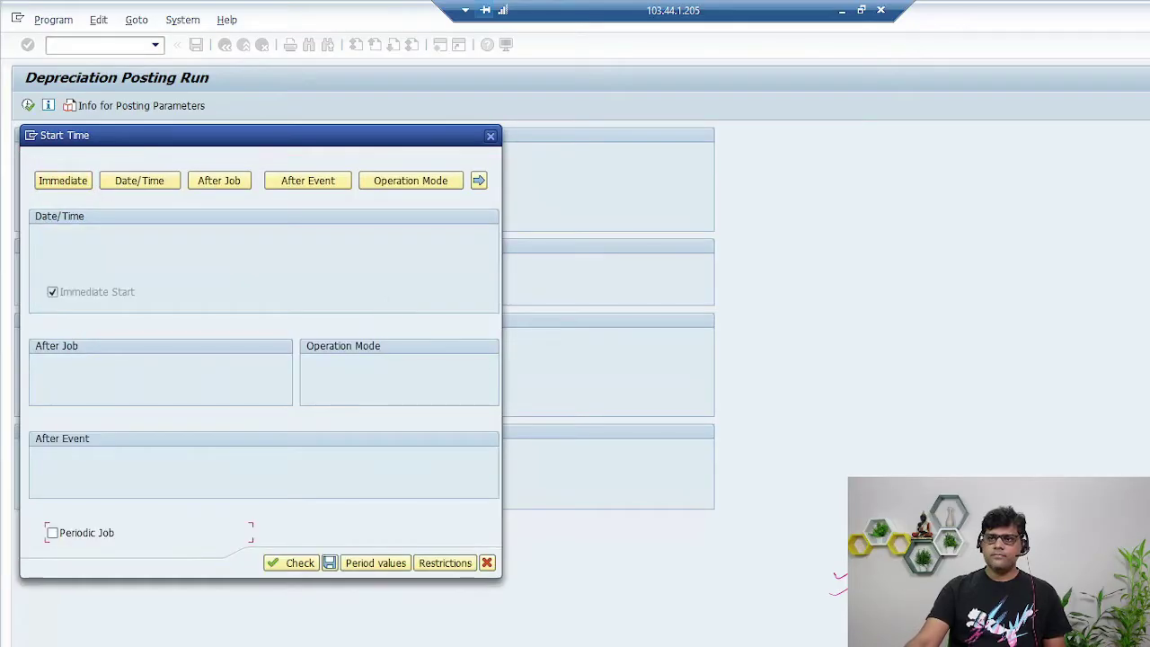
left_click(330, 563)
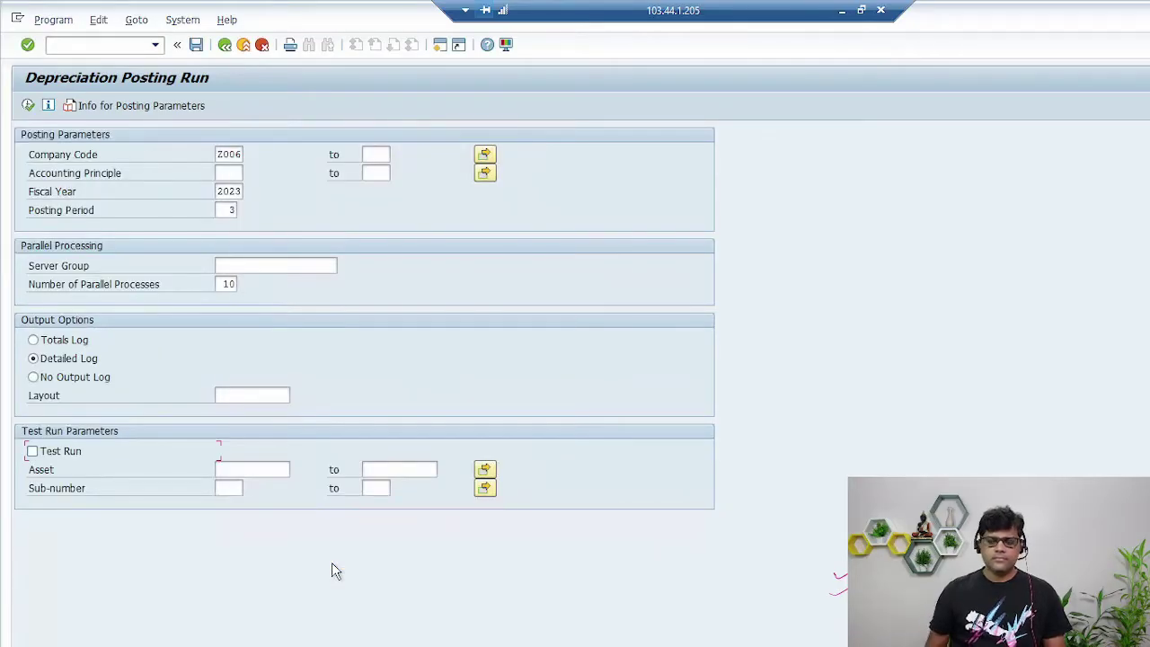
Step: Switch to the G/L account line item display for ledger N1 and refresh the list
left_click(409, 645)
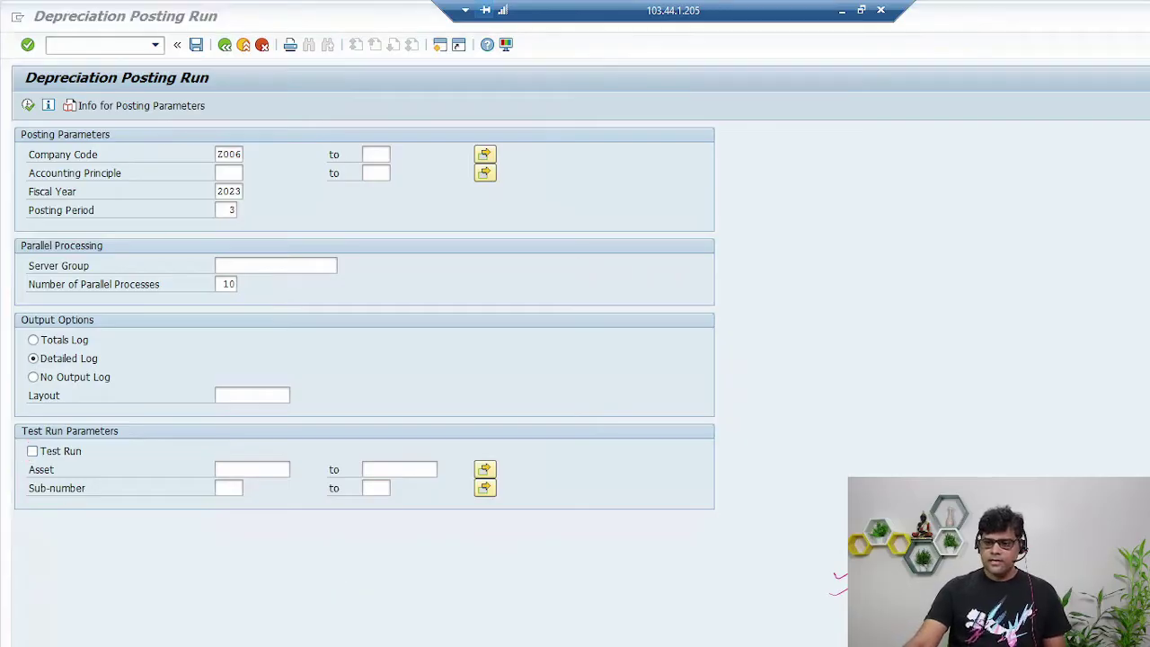
left_click(460, 633)
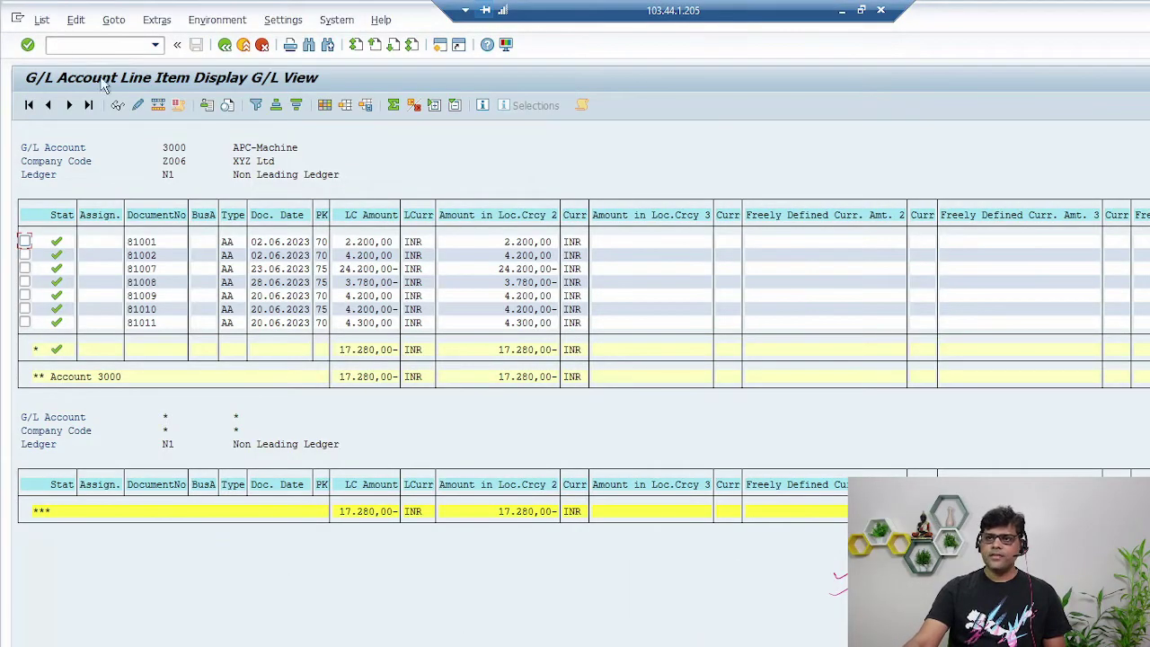
left_click(42, 20)
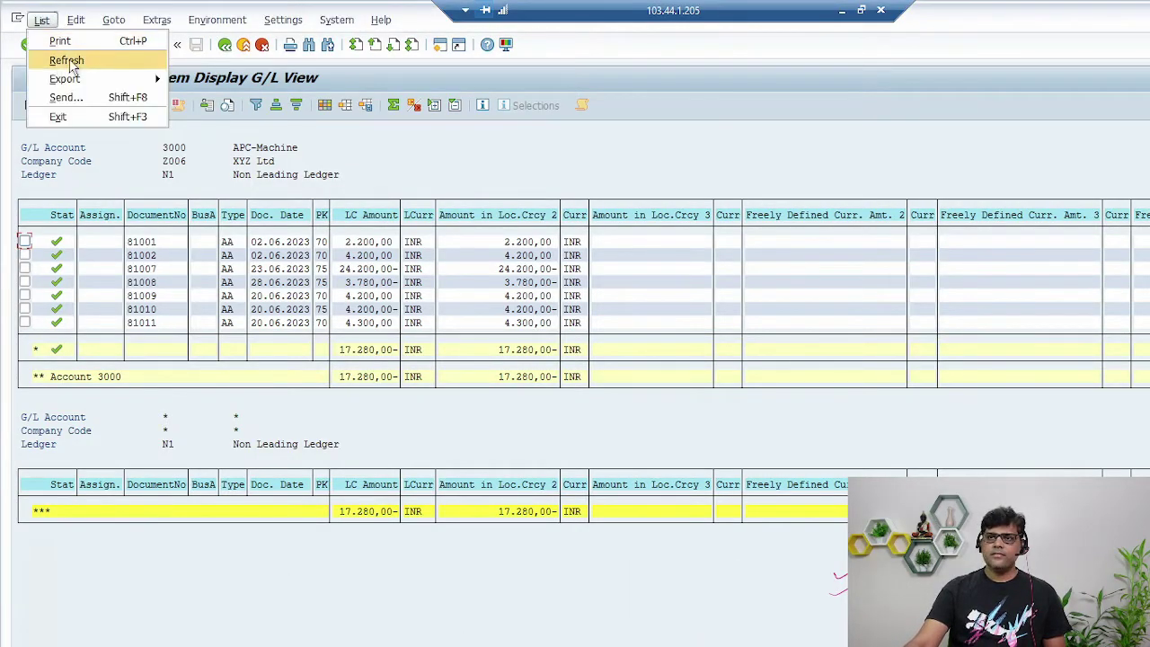
left_click(63, 56)
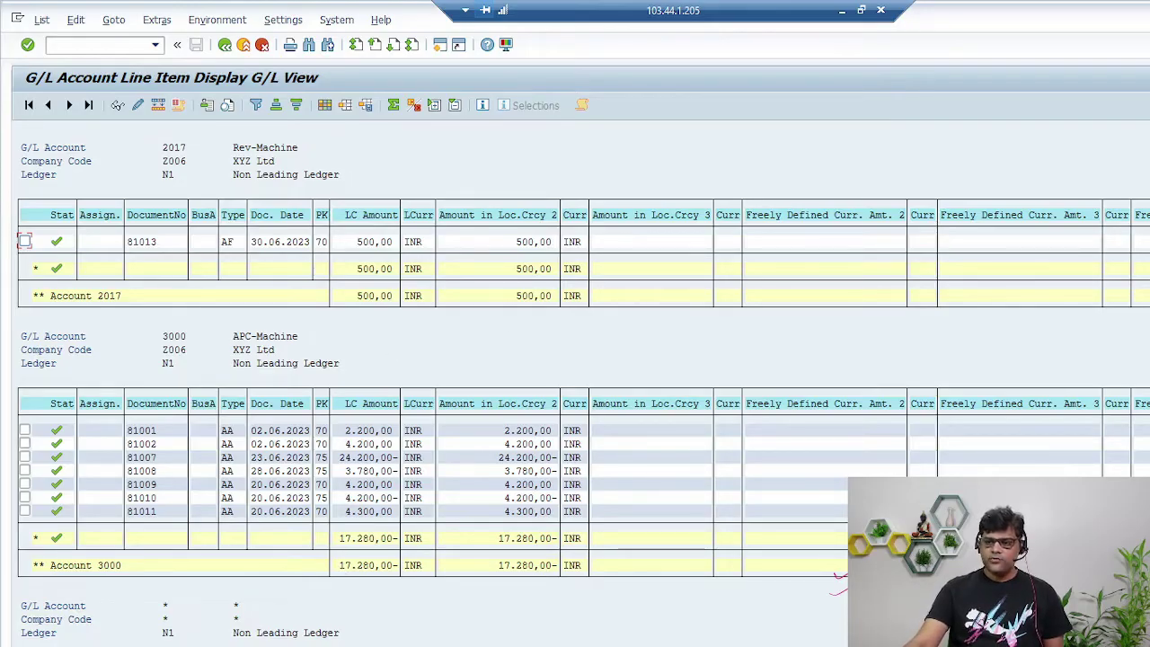
Step: Look up account 002009 Accum Dep-Machine in the Edit G/L Account Centrally session
left_click(649, 645)
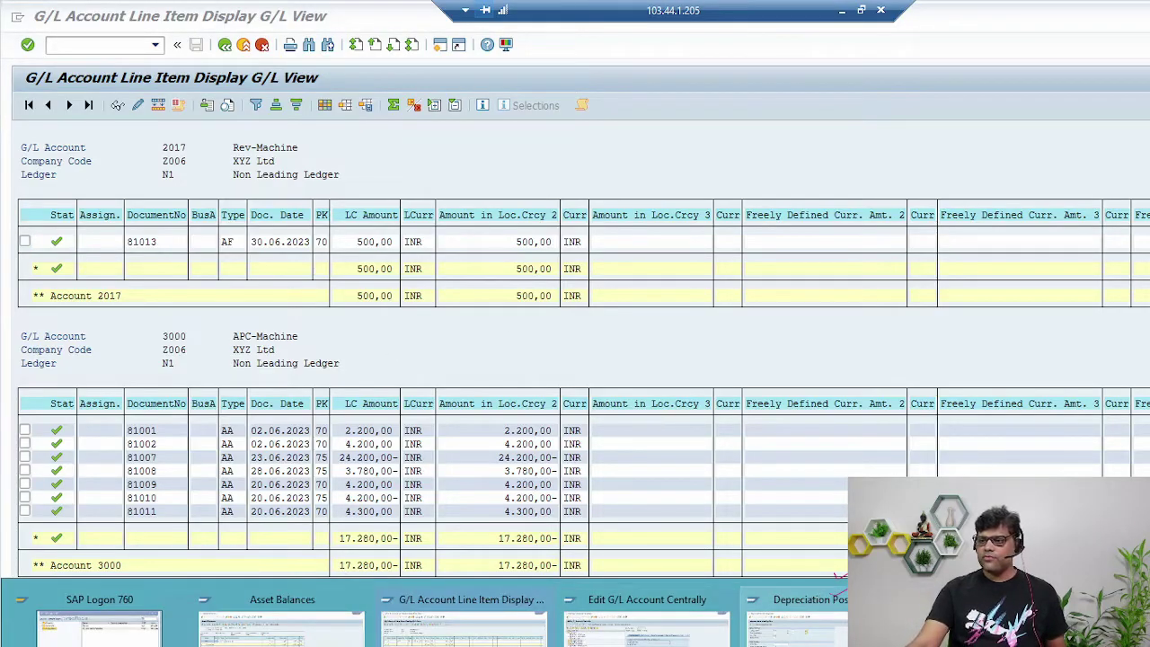
left_click(799, 621)
left_click(649, 646)
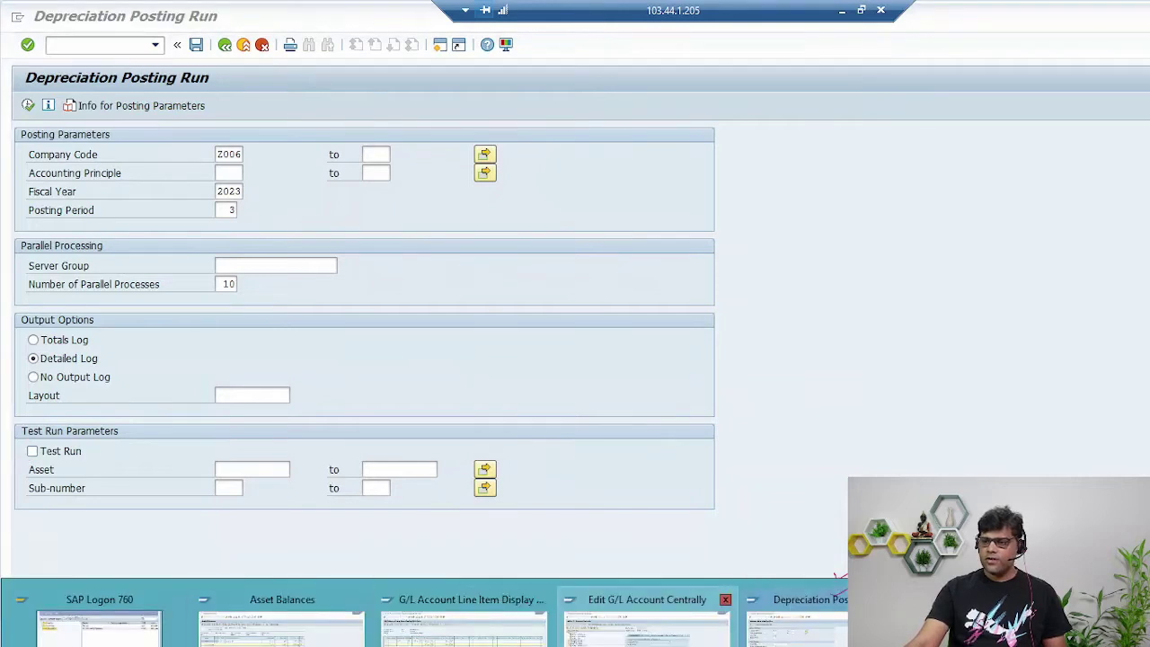
left_click(647, 620)
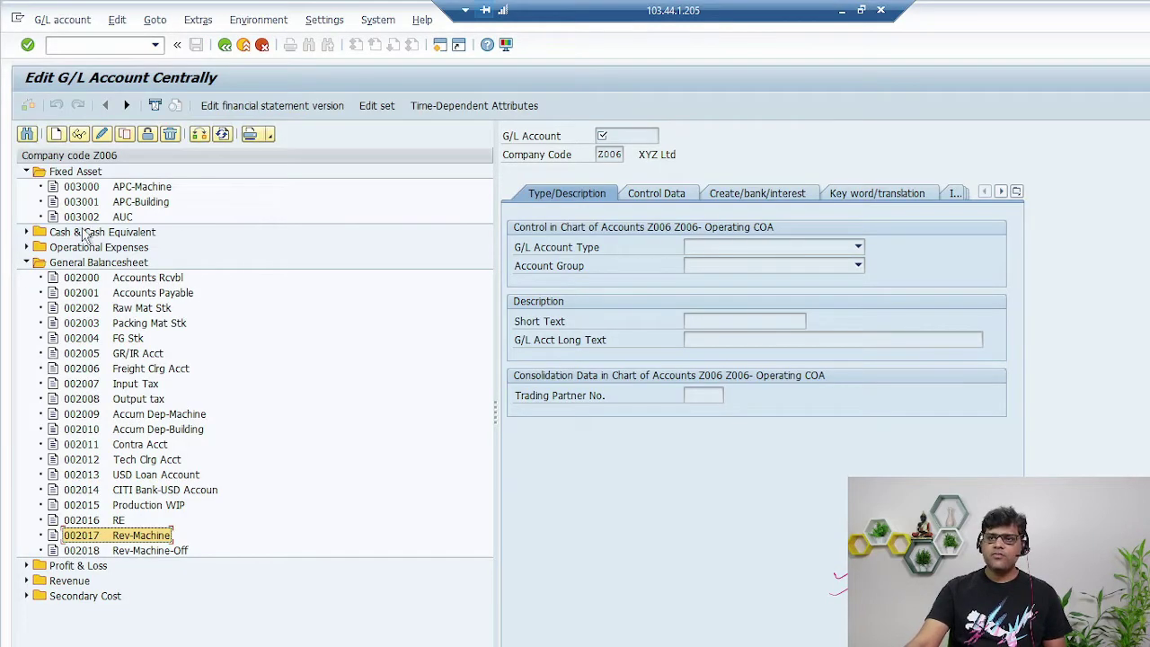
left_click(187, 415)
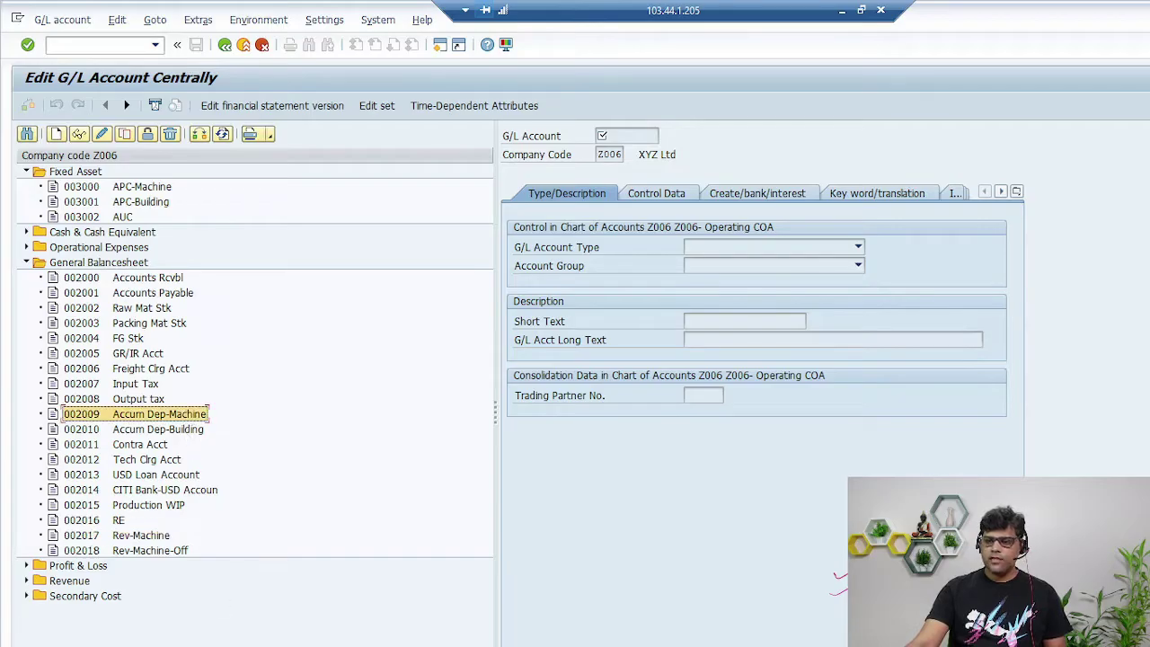
Step: Return to the G/L line item selection, choose leading ledger 0L and display the line items
left_click(463, 627)
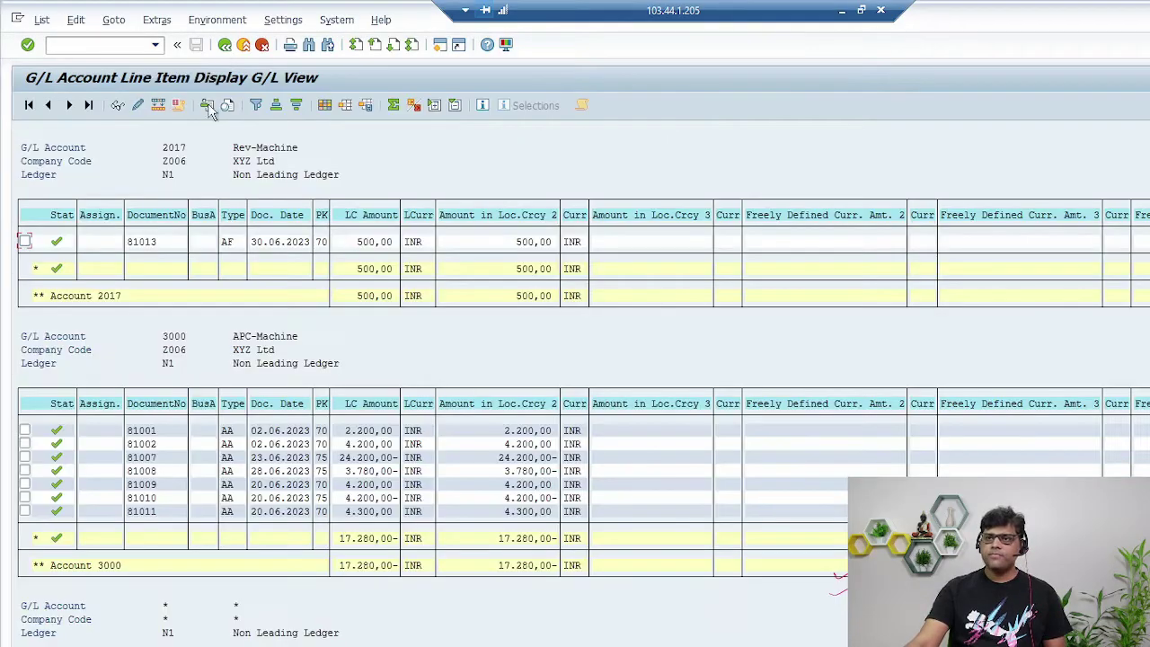
left_click(223, 46)
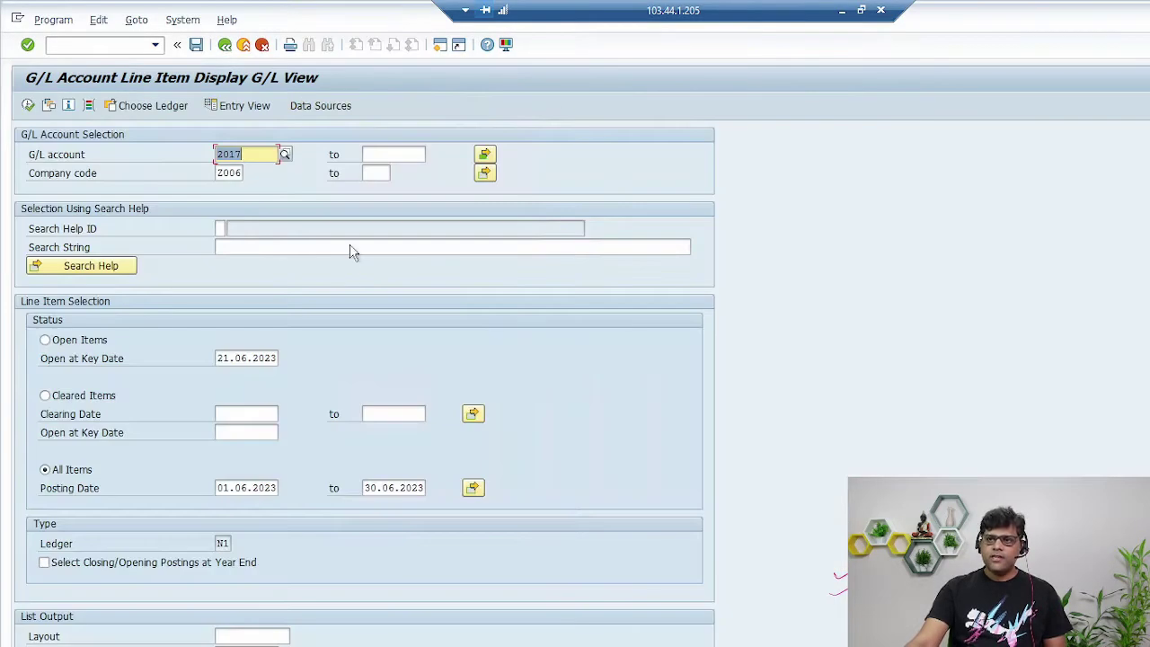
left_click(164, 107)
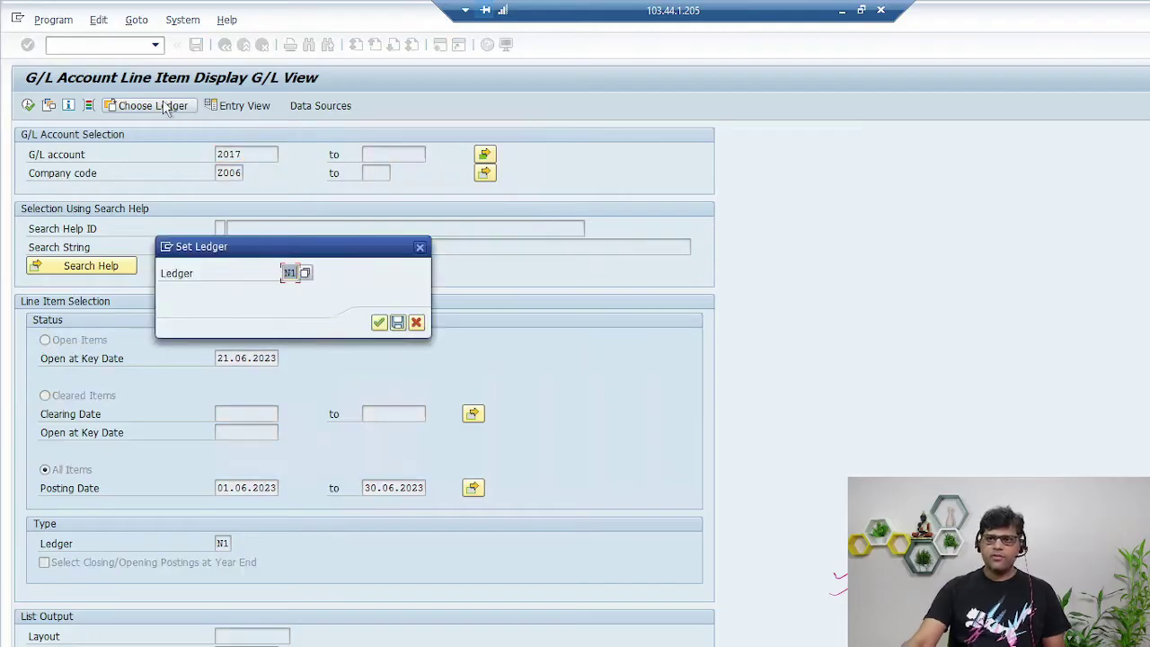
type("0L")
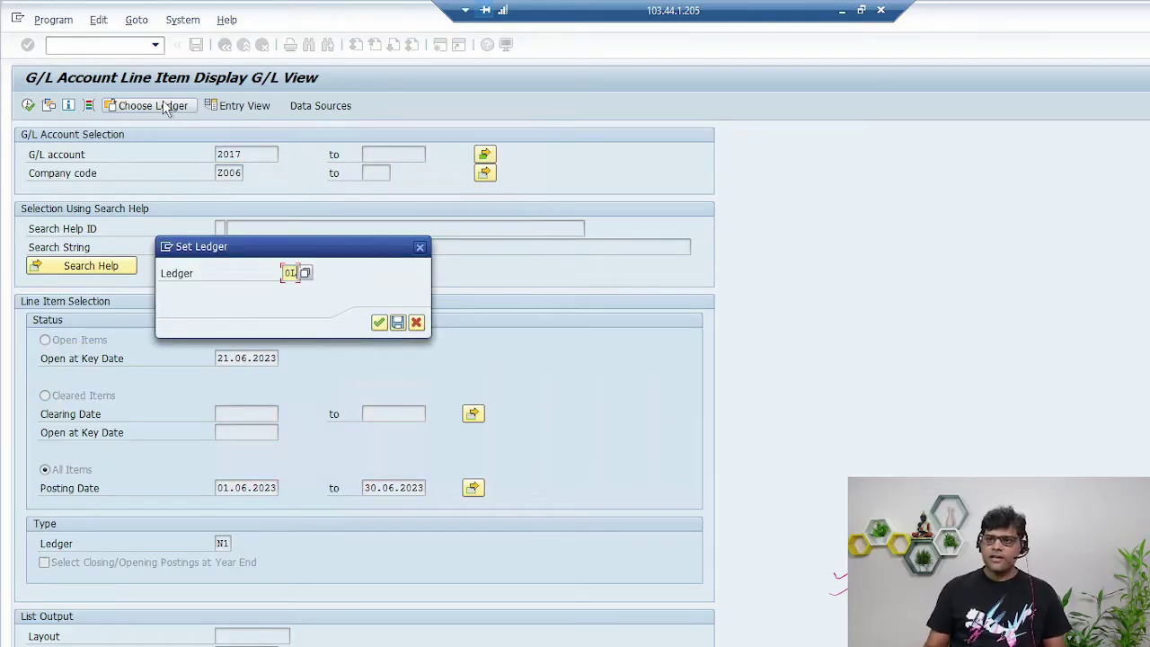
key("Return")
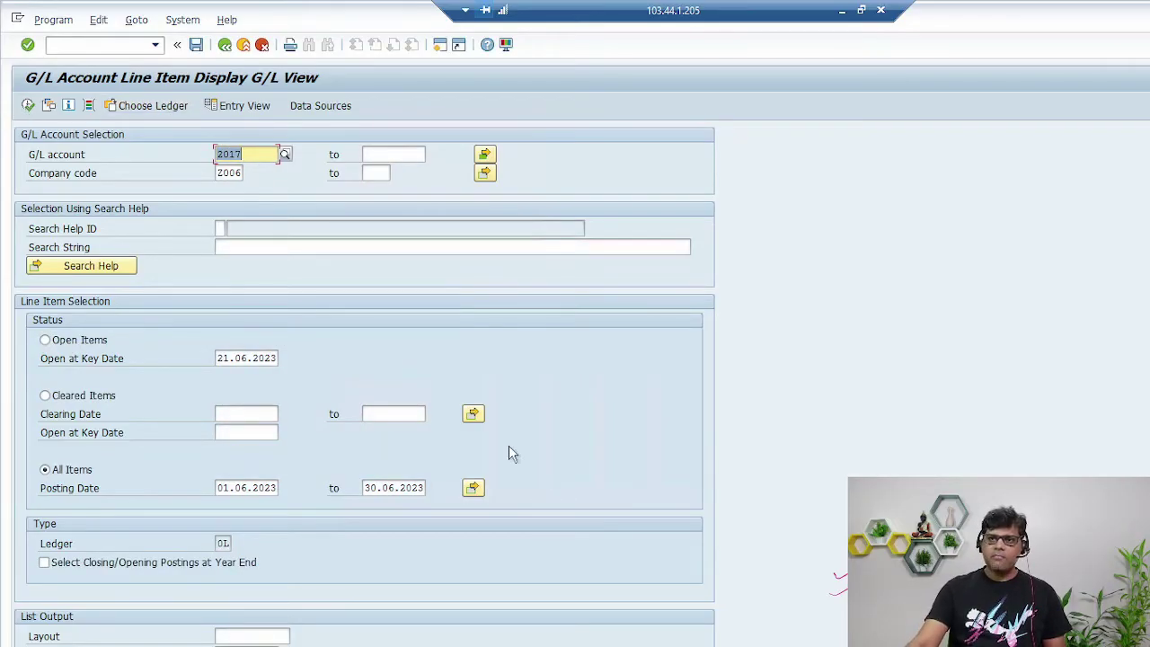
key("F8")
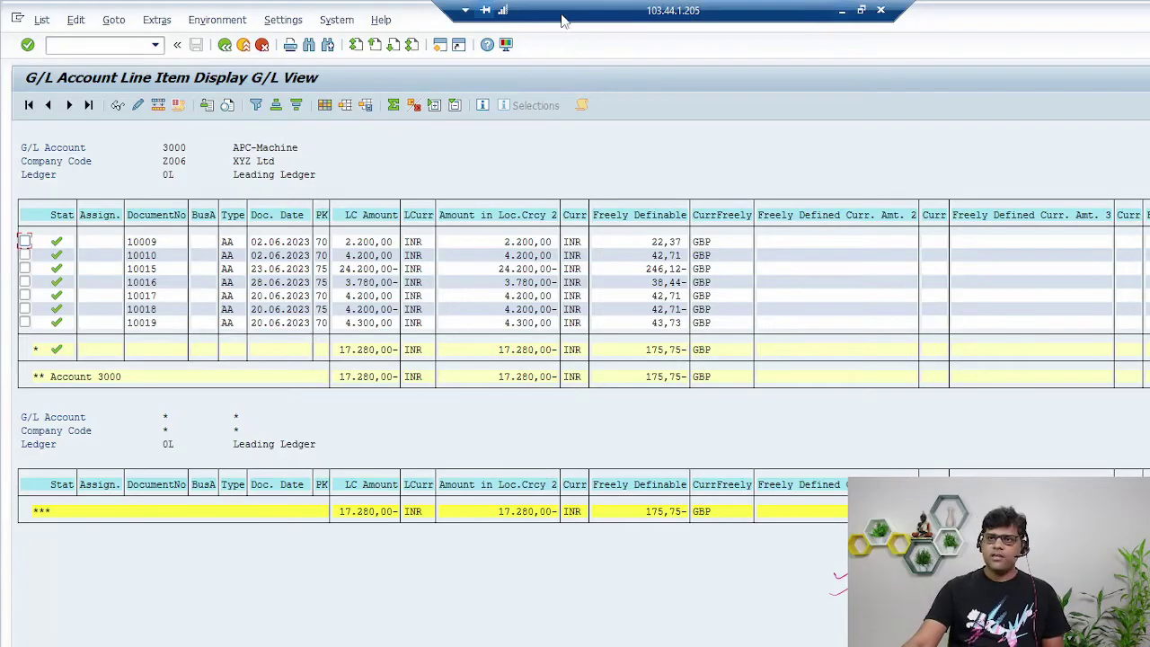
Step: Go back to the line item selection and set the ledger to N1
left_click(226, 45)
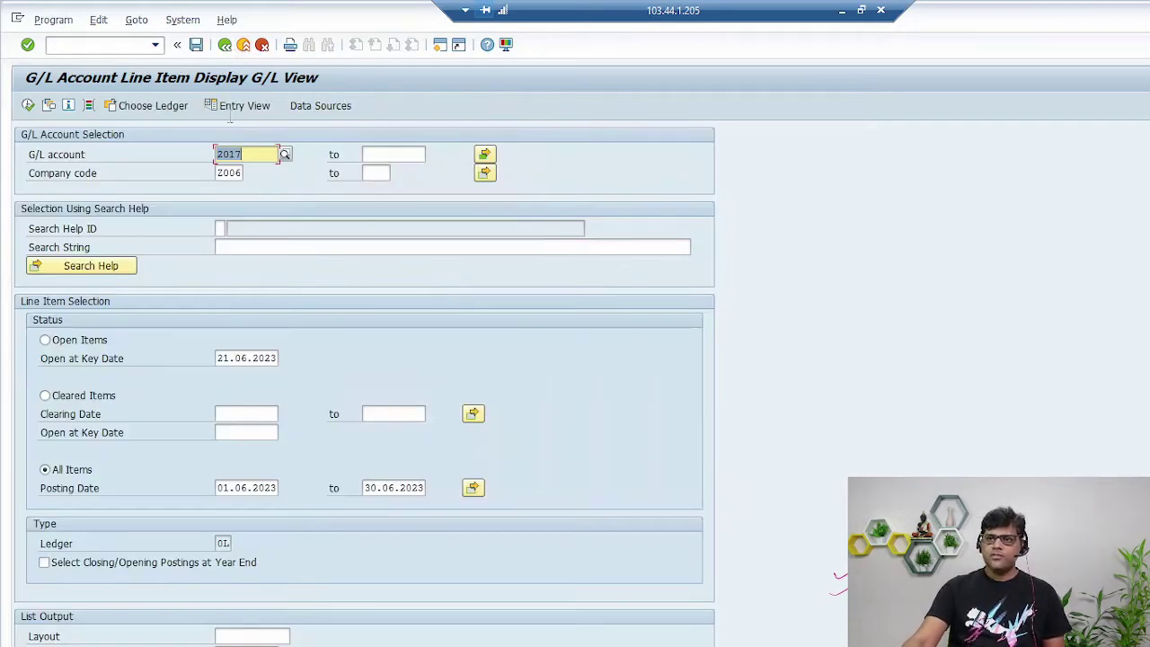
left_click(172, 105)
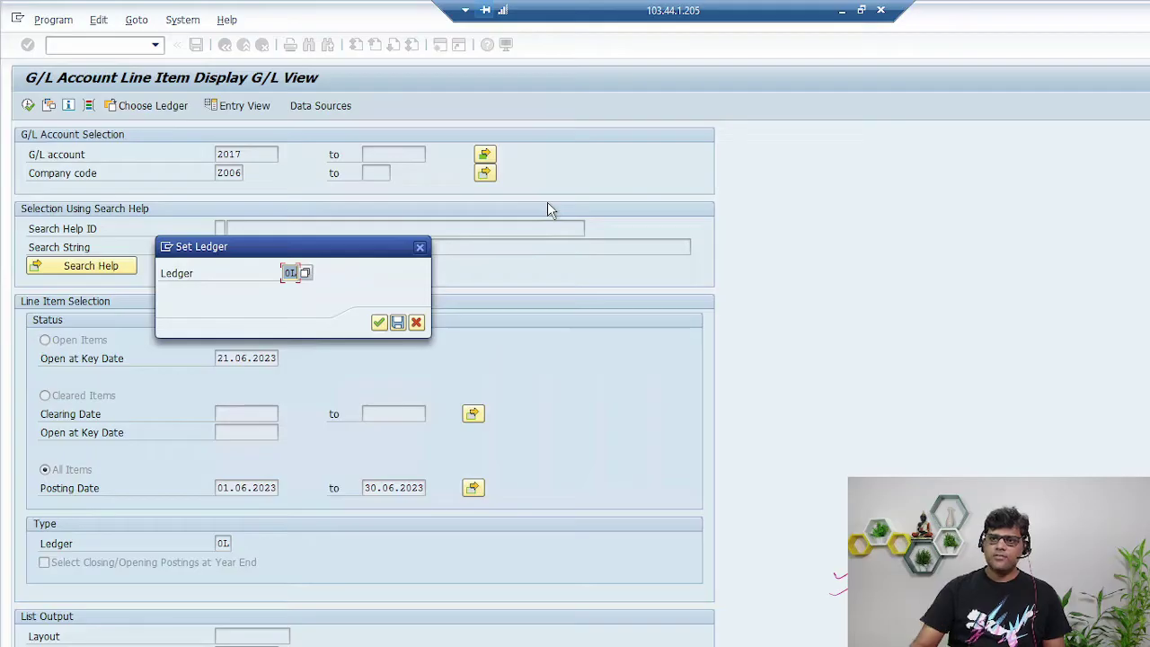
type("N1")
key("Return")
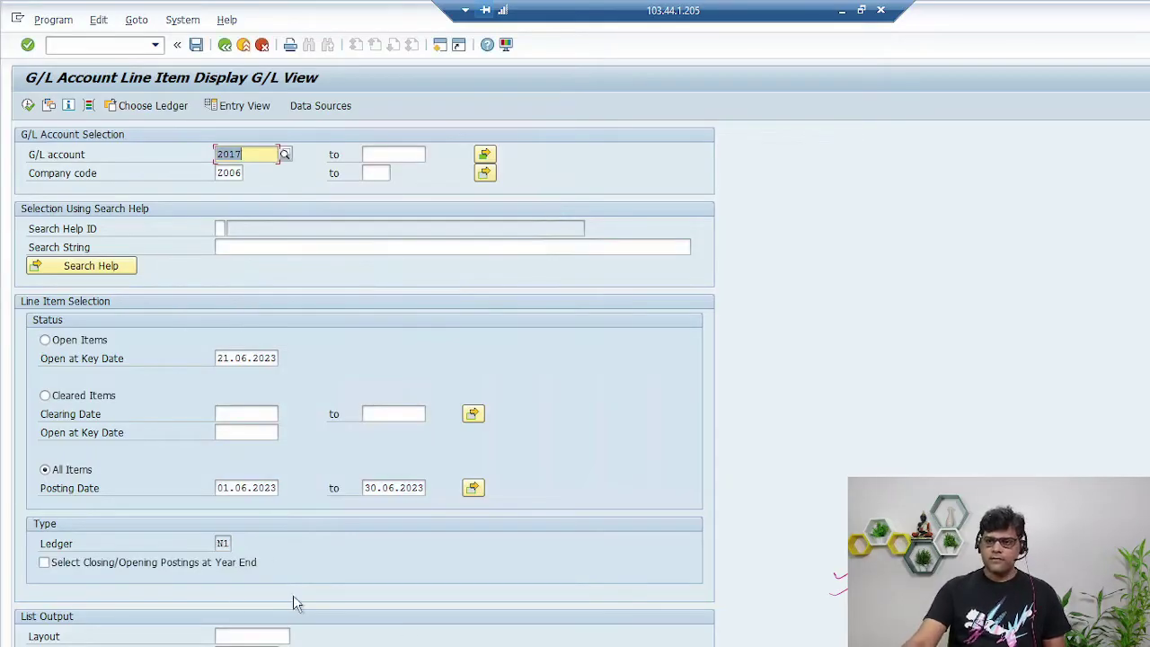
Step: Add G/L account 2009 as a third single value to the multiple account selection, alongside 2017 and 3000
left_click(485, 155)
key("alt+Tab")
key("alt+Tab")
key("alt+Tab")
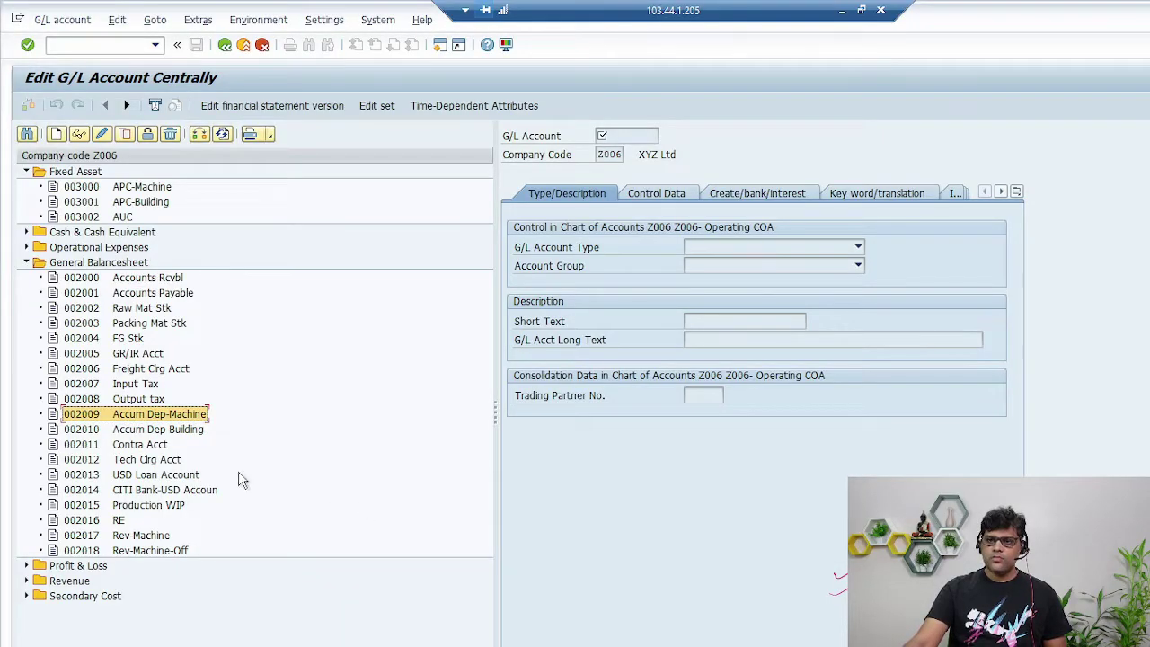
key("alt+Tab")
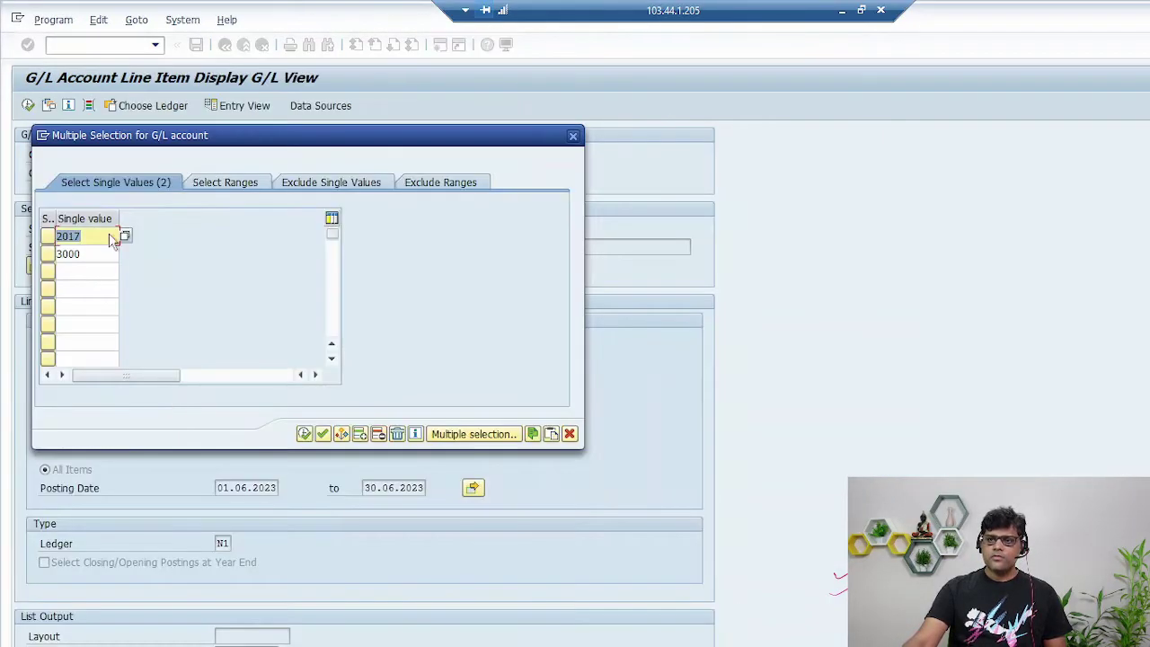
left_click(85, 273)
type("2009")
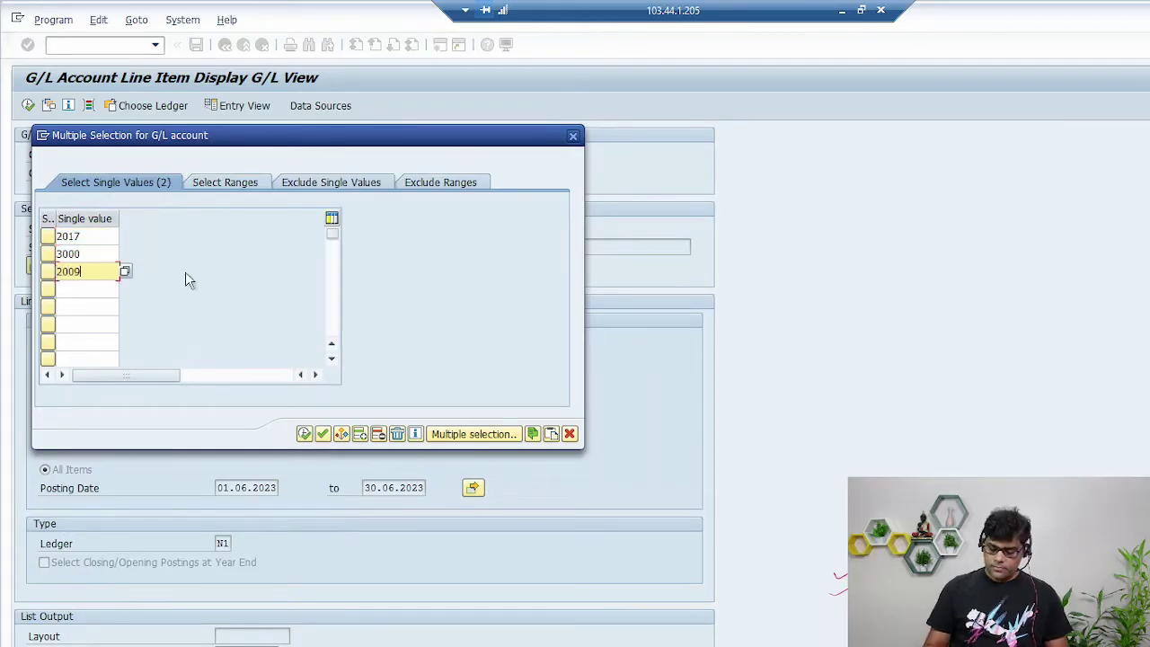
key("Return")
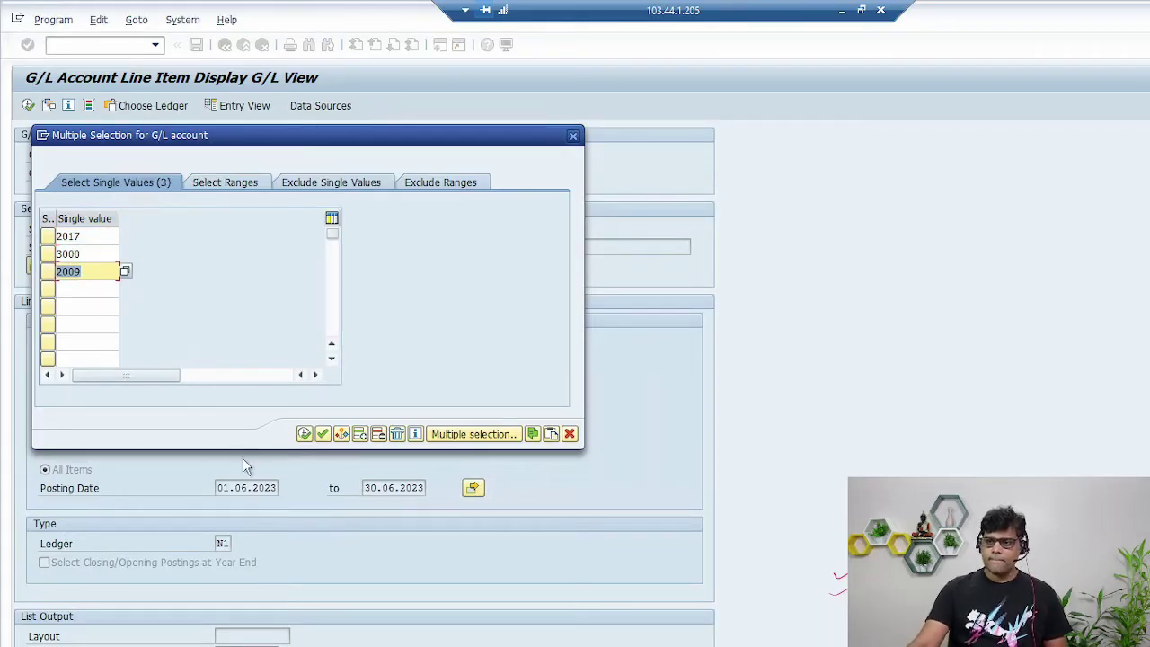
left_click(305, 434)
Step: Display the ledger N1 line items and review the depreciation and revaluation postings on accounts 2009 and 2017
left_click(29, 106)
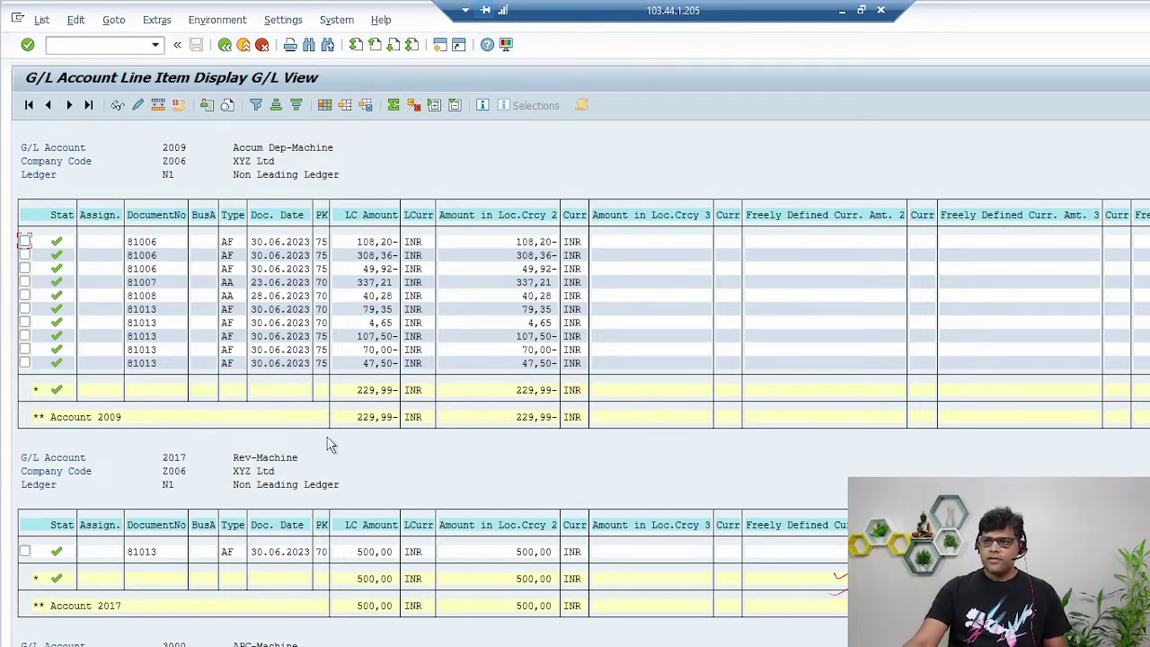
scroll(382, 490, "down", 2)
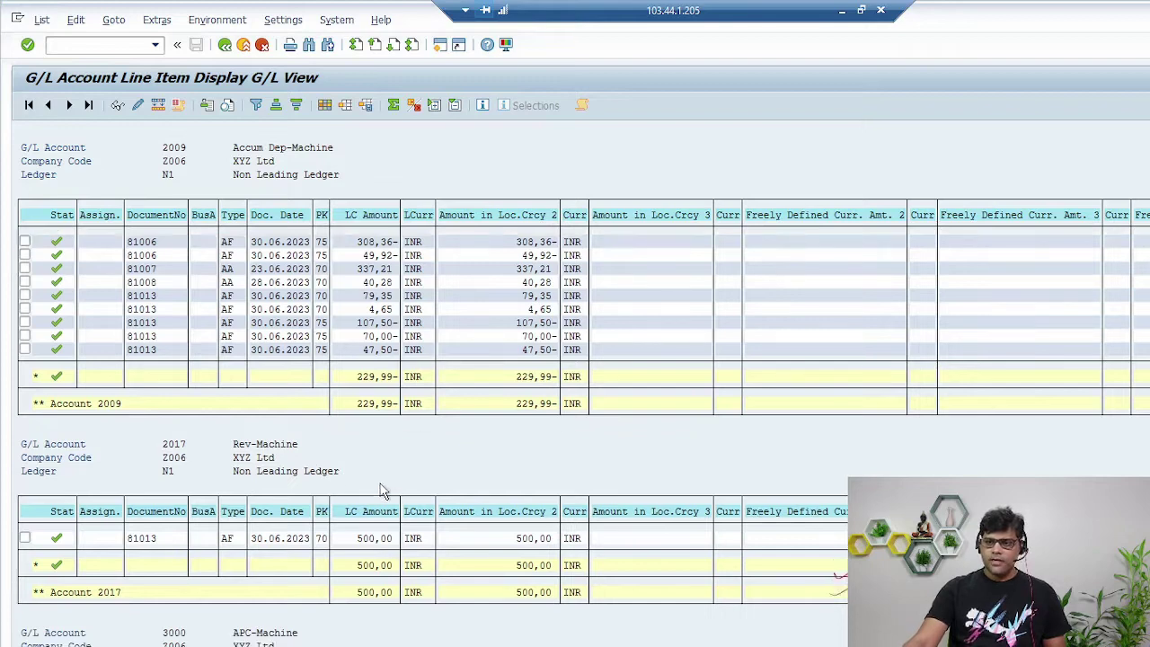
scroll(394, 491, "down", 6)
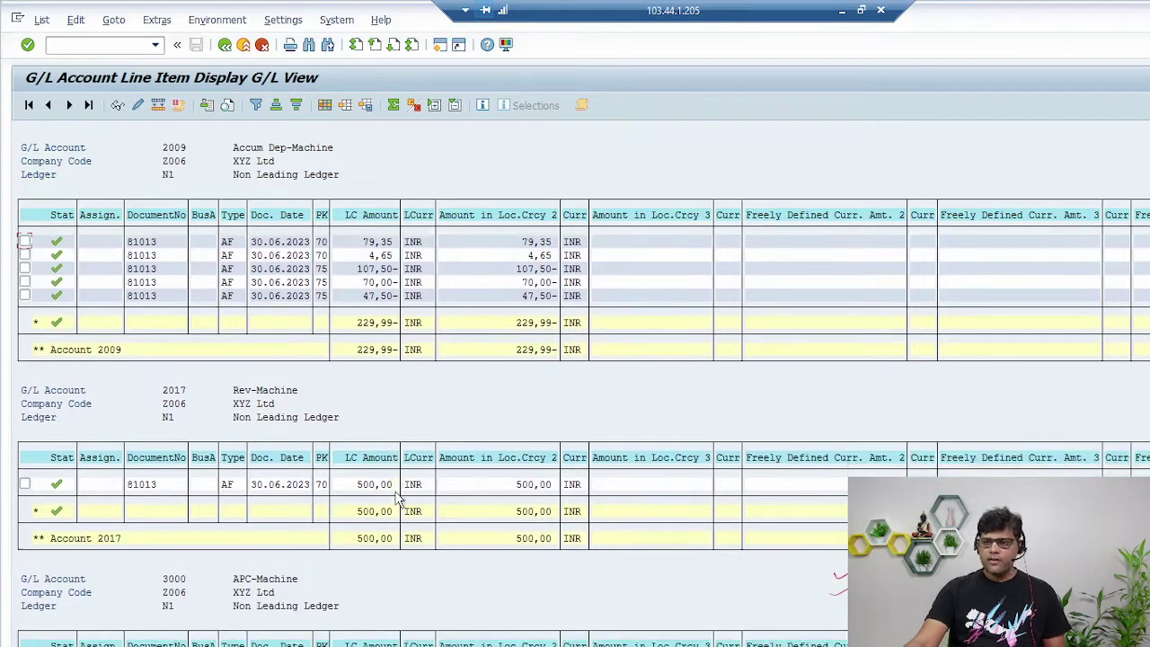
scroll(399, 493, "down", 1)
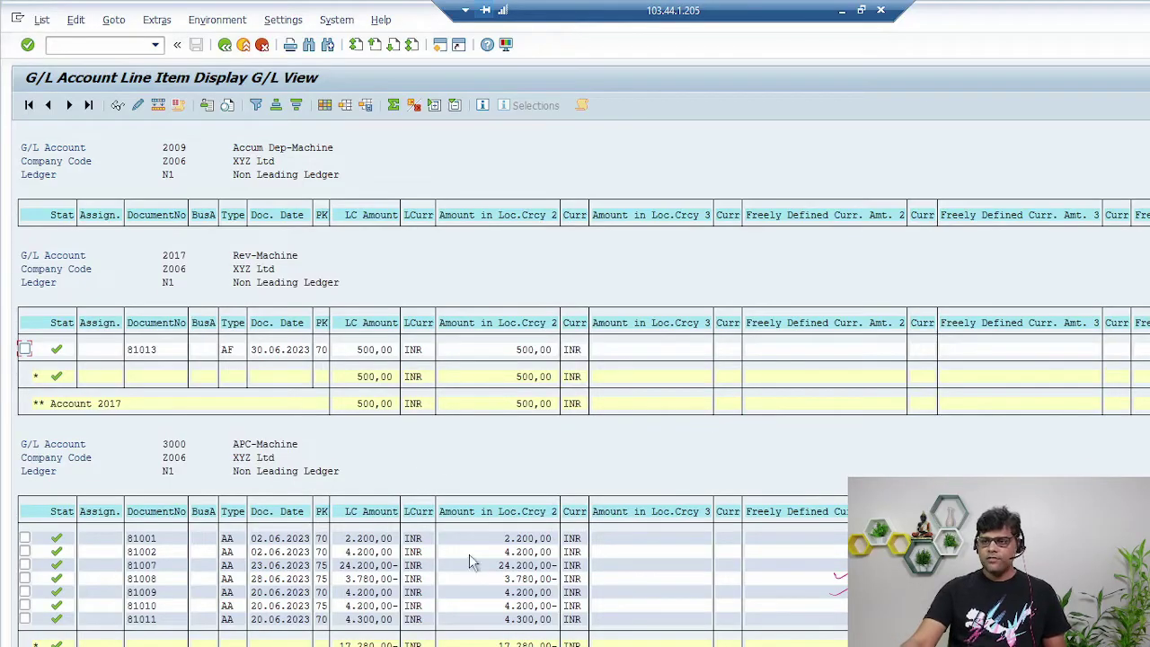
mouse_move(462, 646)
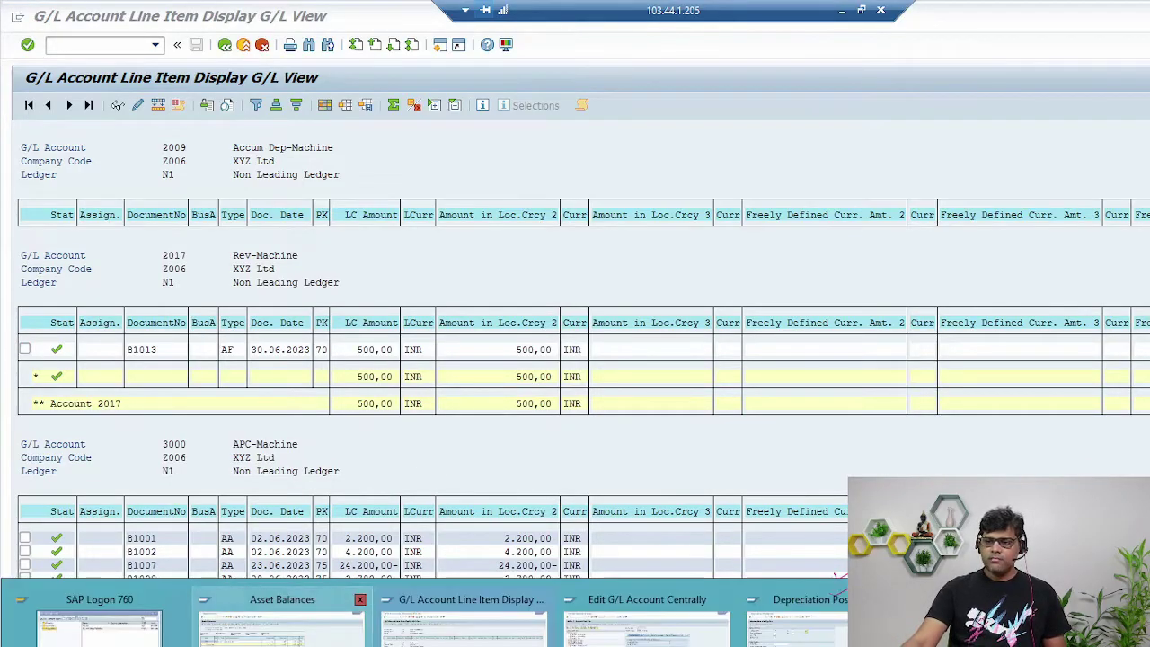
Step: Compare the LGAP asset balances of asset 1005 with the ledger N1 line items on accounts 2009 and 2017
left_click(282, 629)
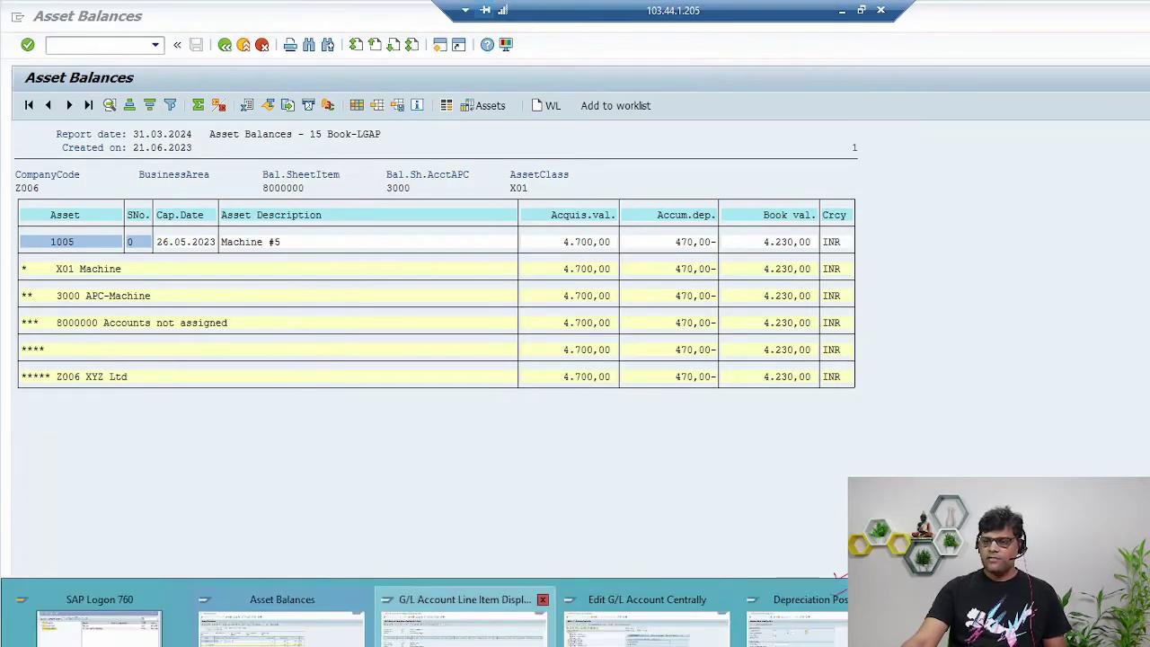
left_click(463, 629)
scroll(395, 557, "up", 3)
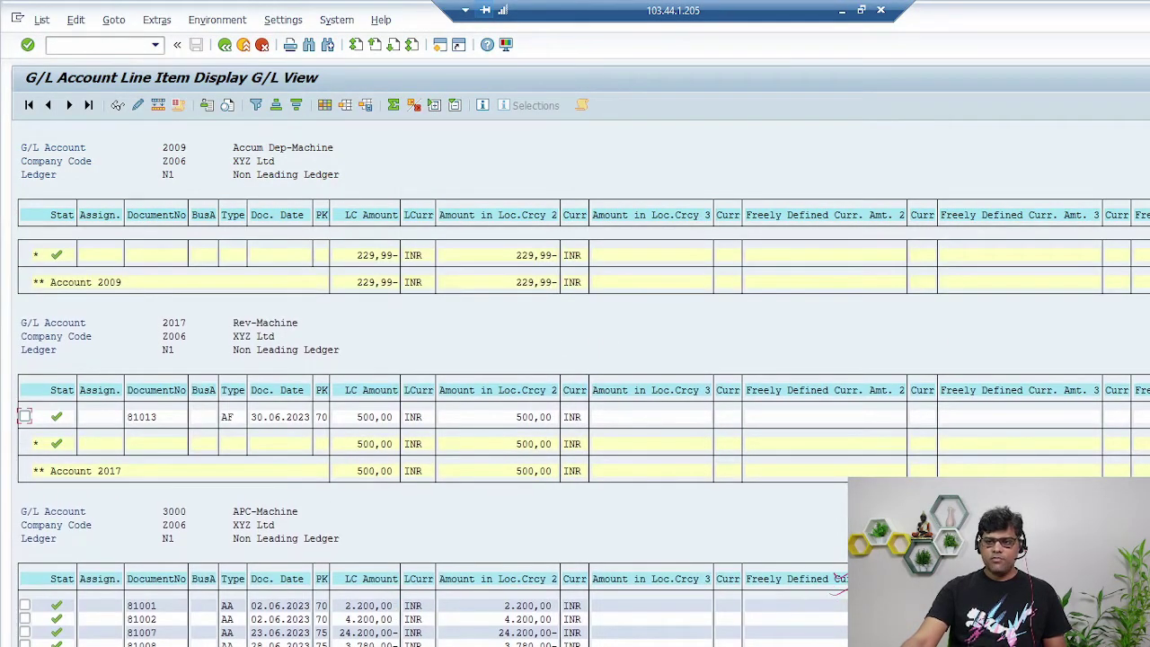
scroll(373, 562, "up", 3)
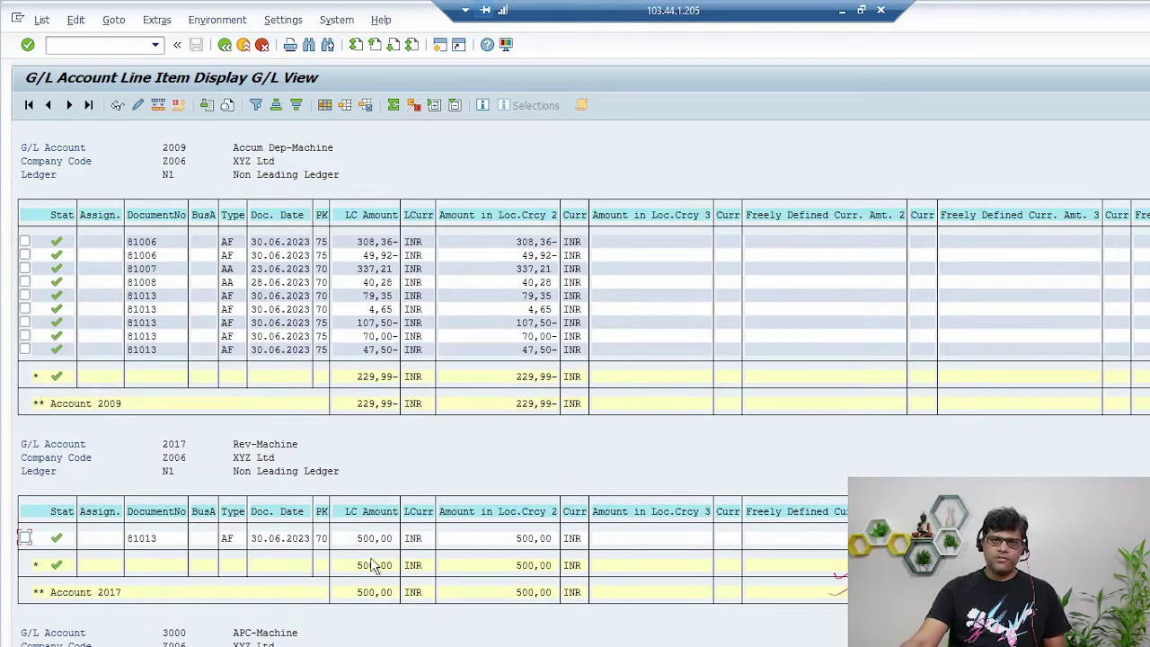
scroll(414, 550, "up", 1)
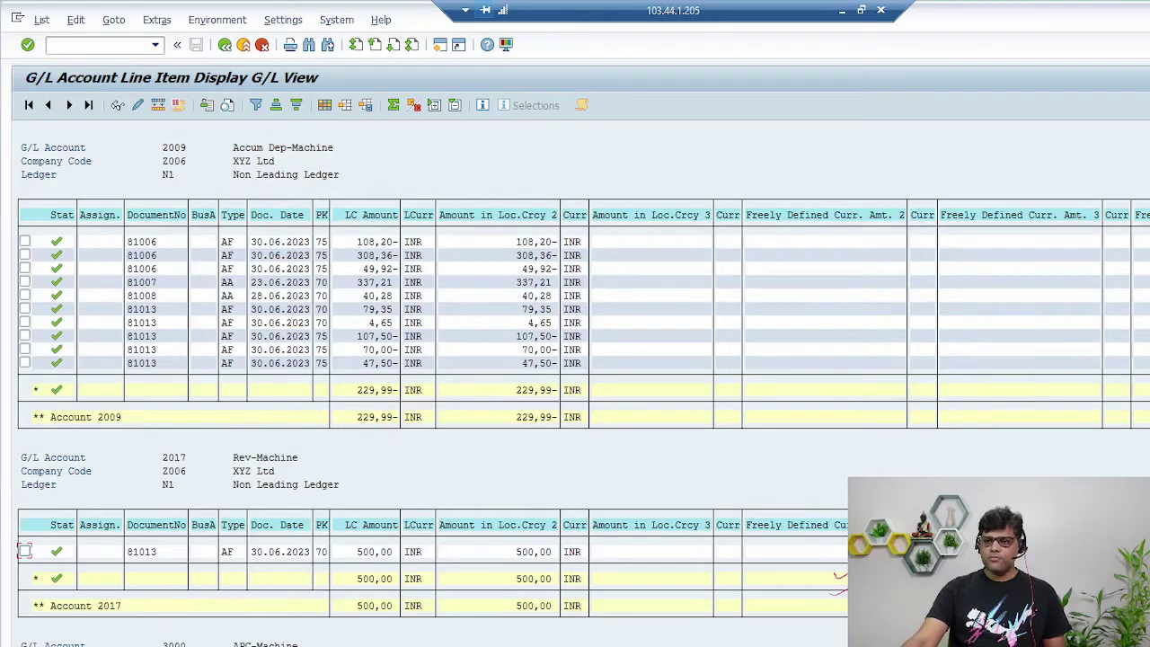
Step: Switch to PowerPoint and review the depreciation run, revaluation and ECC fiscal year change and closing slides
key("alt+Tab")
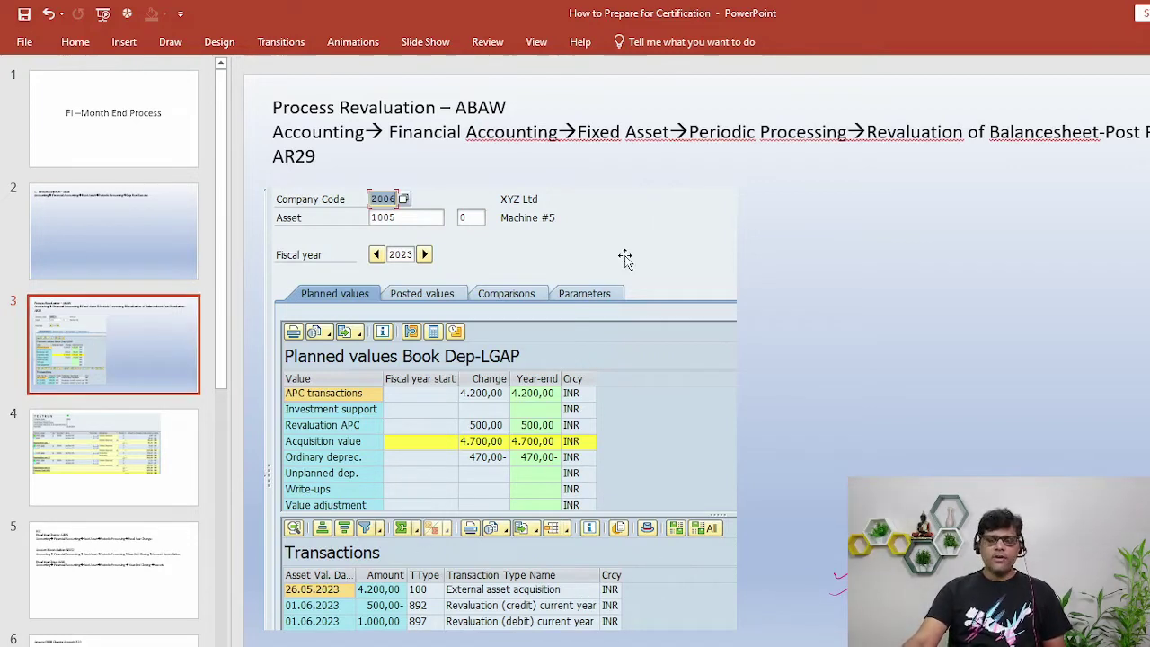
left_click(39, 270)
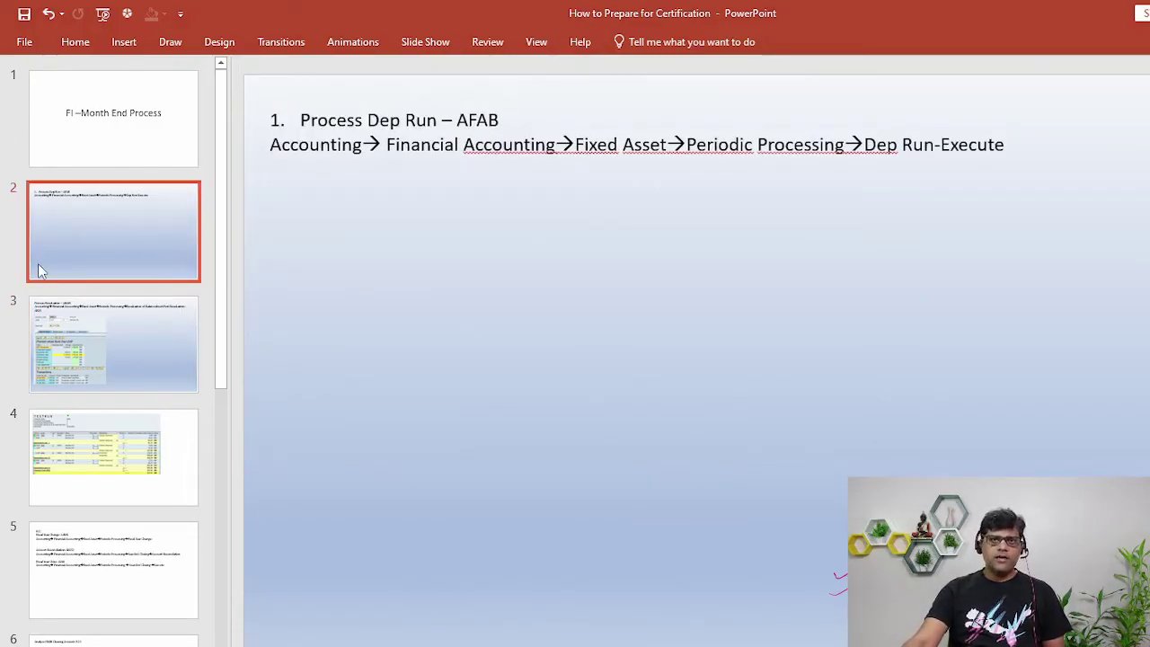
left_click(164, 345)
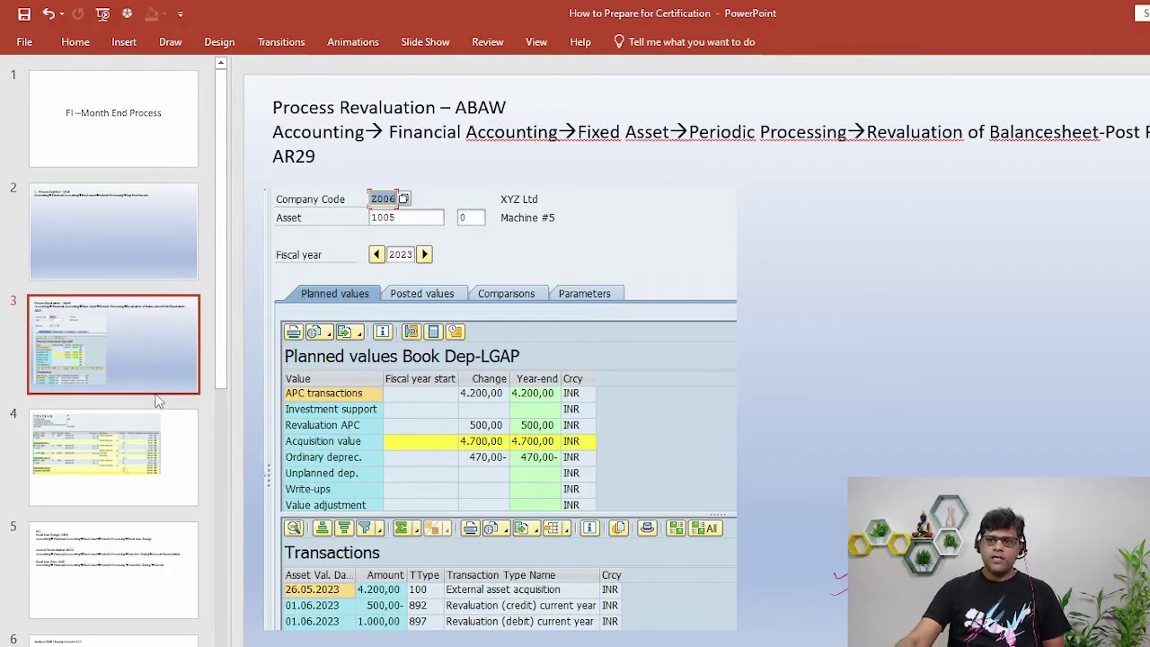
left_click(126, 499)
left_click(115, 559)
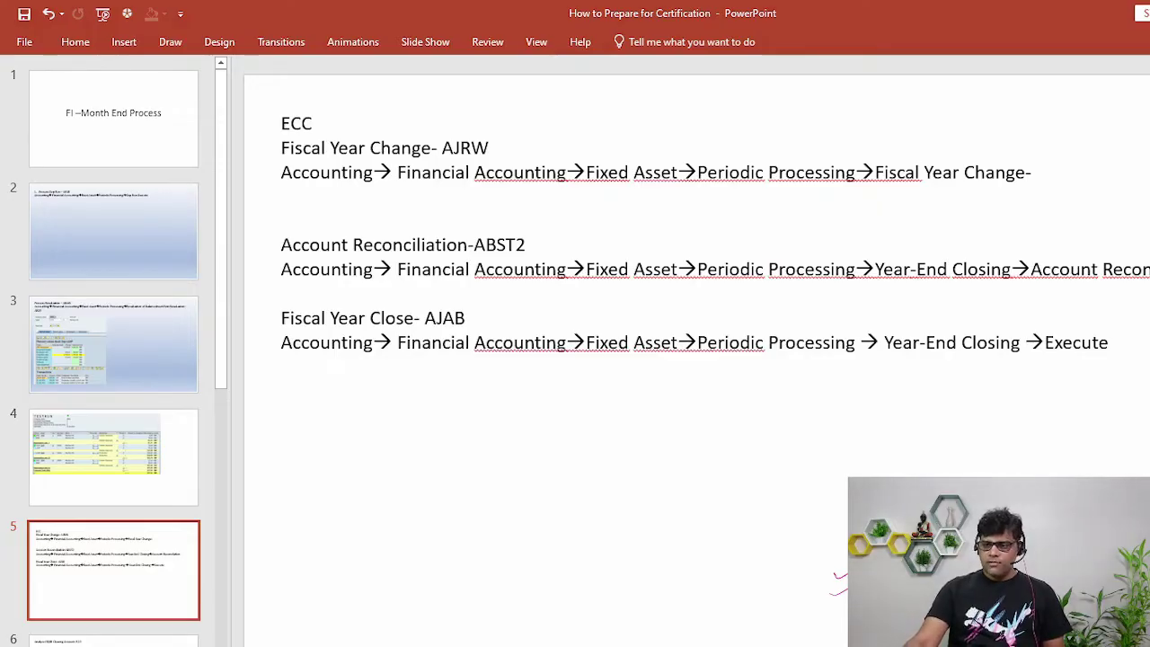
Step: Switch back to SAP and try to start the fiscal year change transaction AJRW from the line item display
key("alt+Tab")
left_click(79, 45)
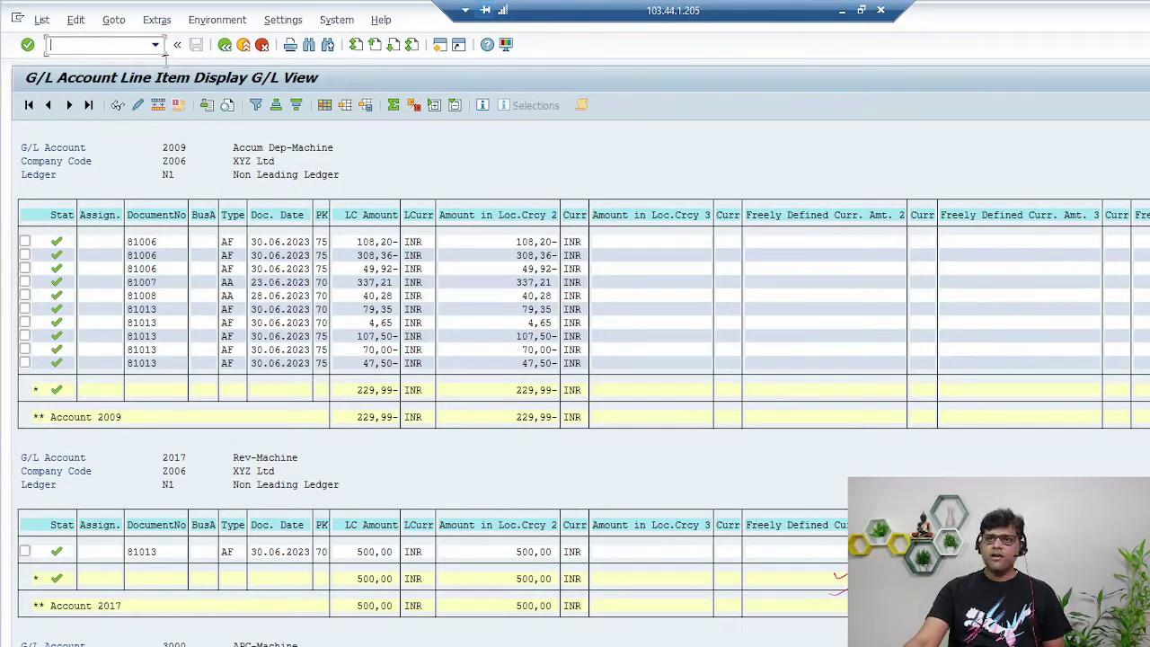
type("/nSMEN")
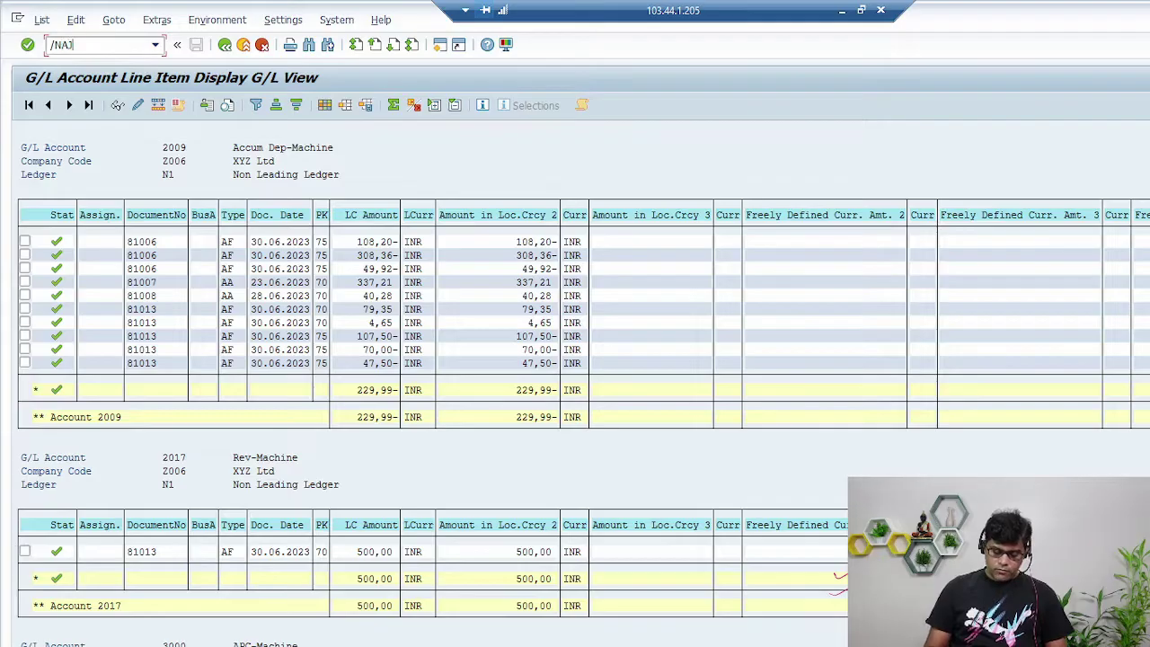
key("Return")
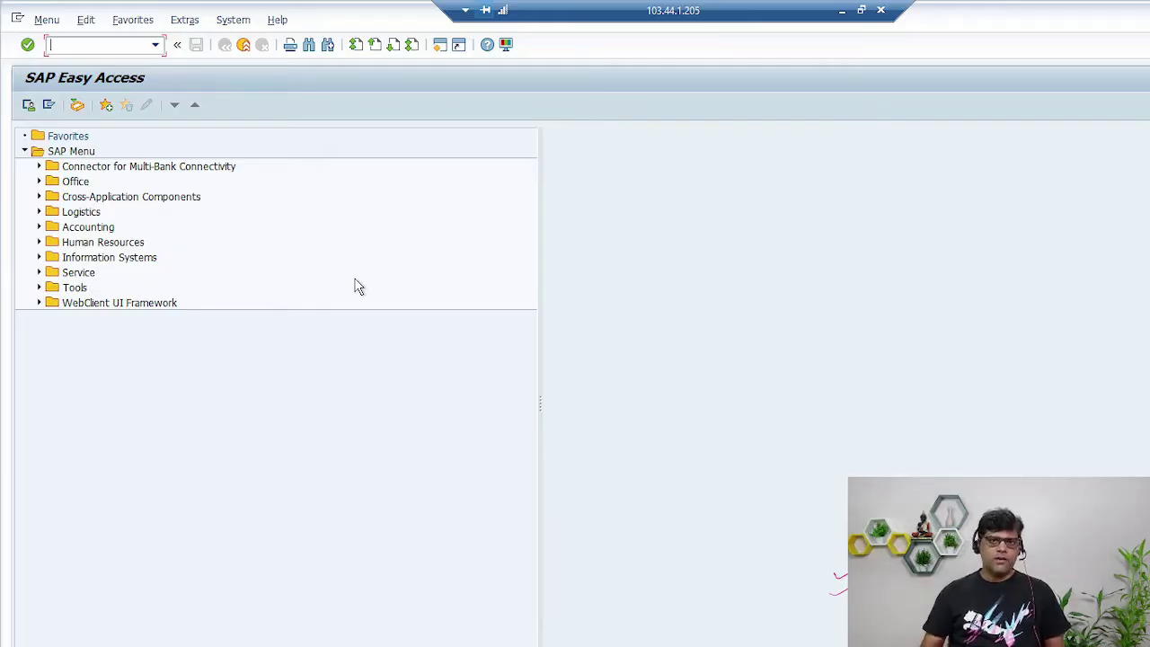
Step: Switch to the ECC system and find AJRW - Fiscal Year Change under Accounting, Financial Accounting, Fixed Assets, Periodic Processing
left_click(842, 12)
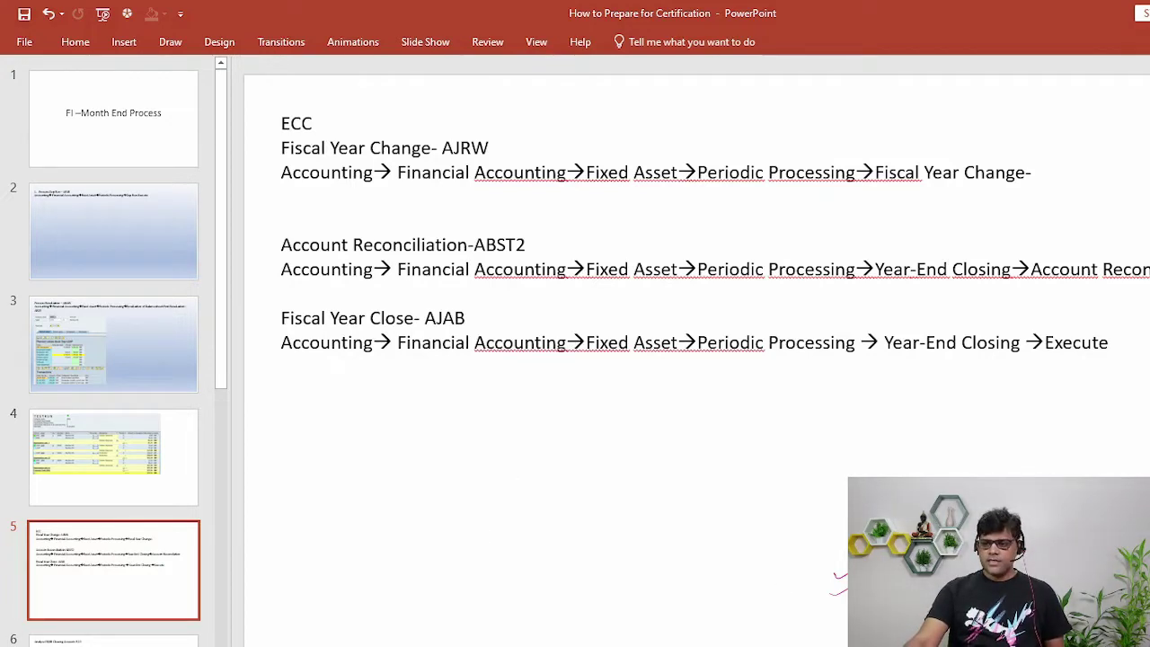
key("alt+Tab")
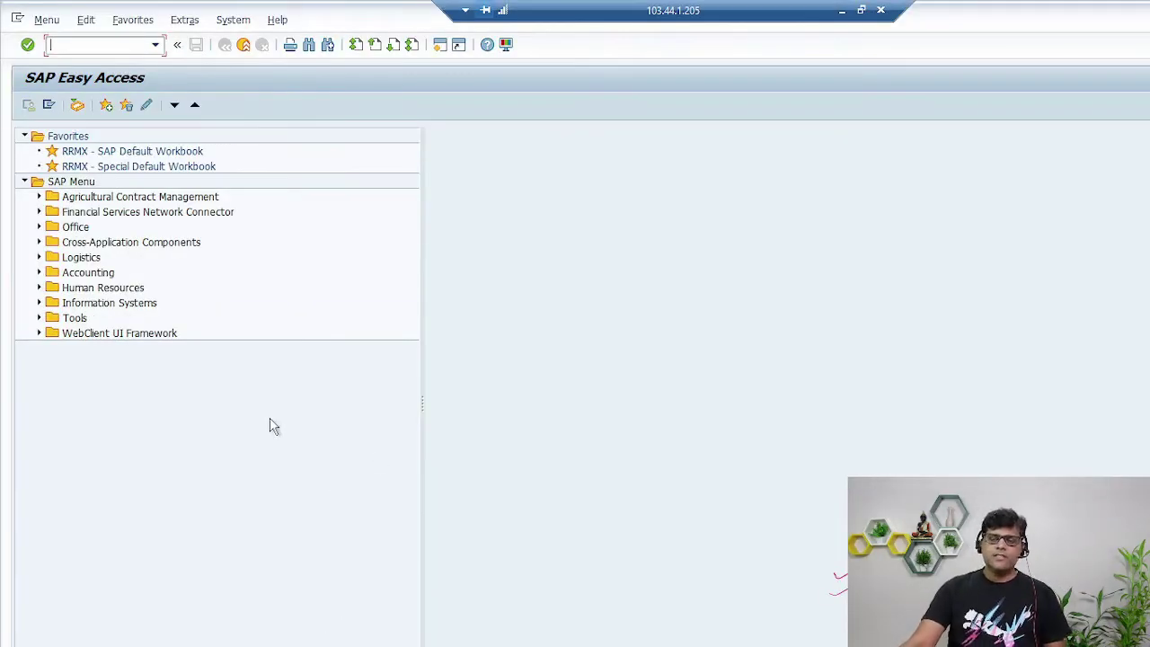
left_click(39, 273)
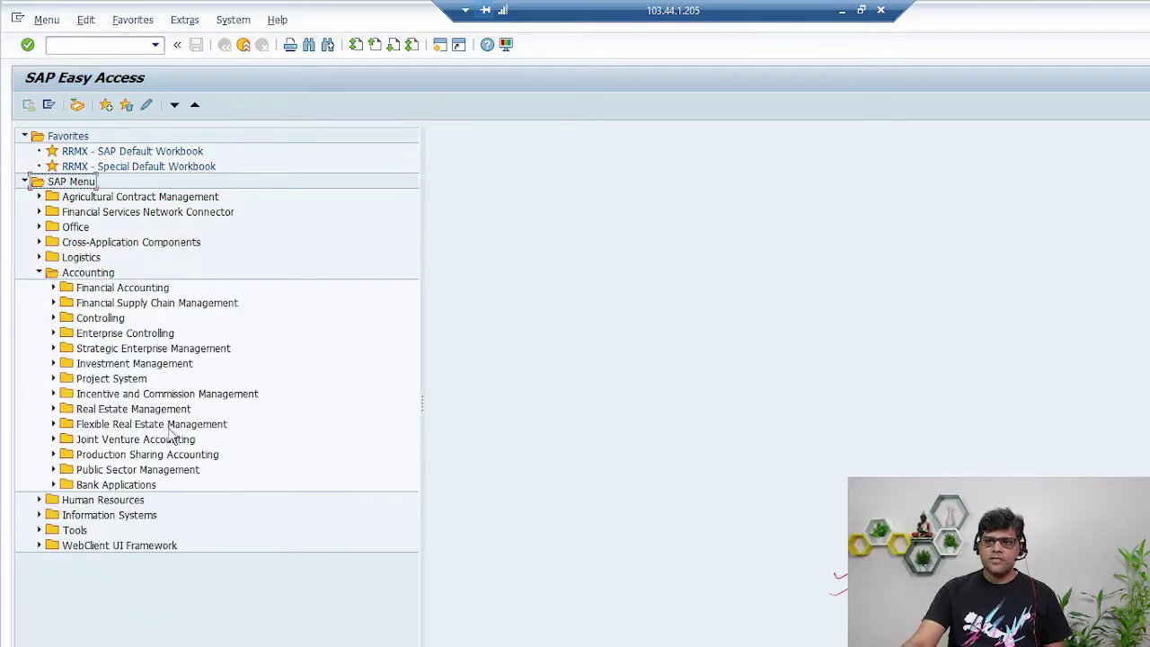
left_click(104, 287)
left_click(53, 288)
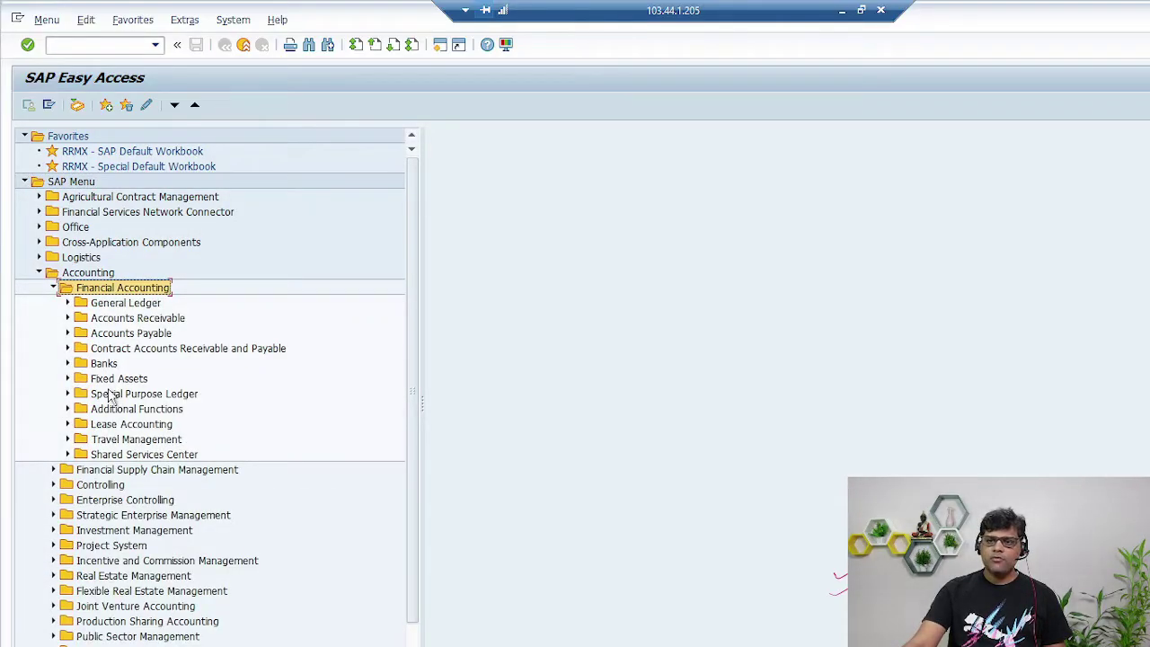
left_click(115, 378)
left_click(68, 378)
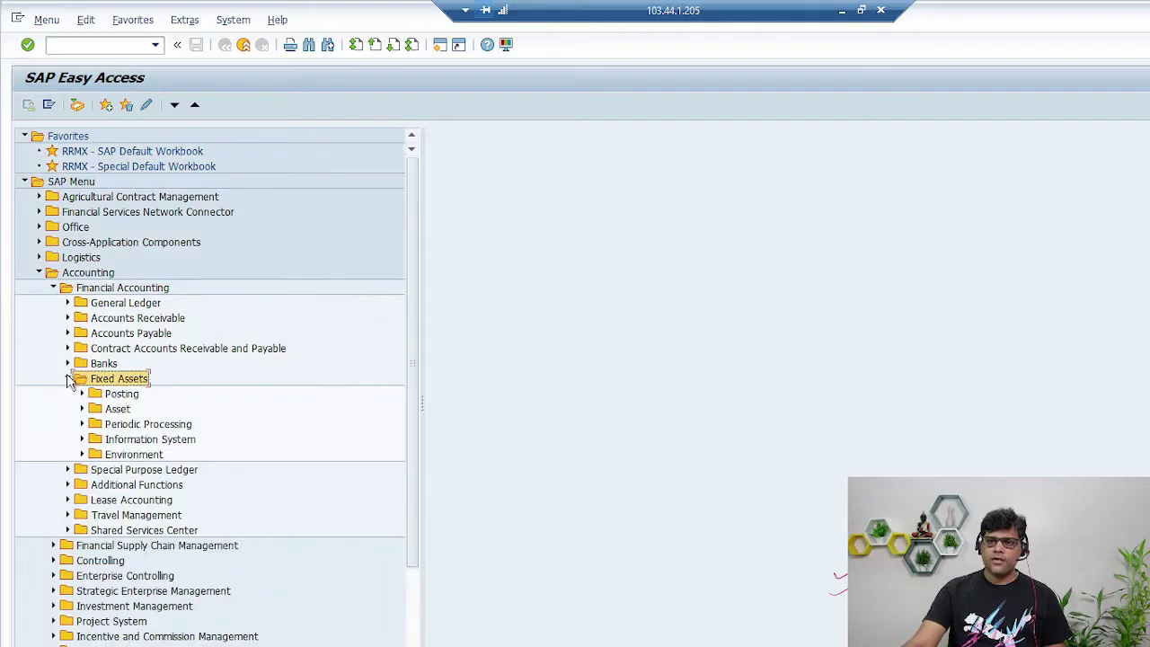
left_click(82, 425)
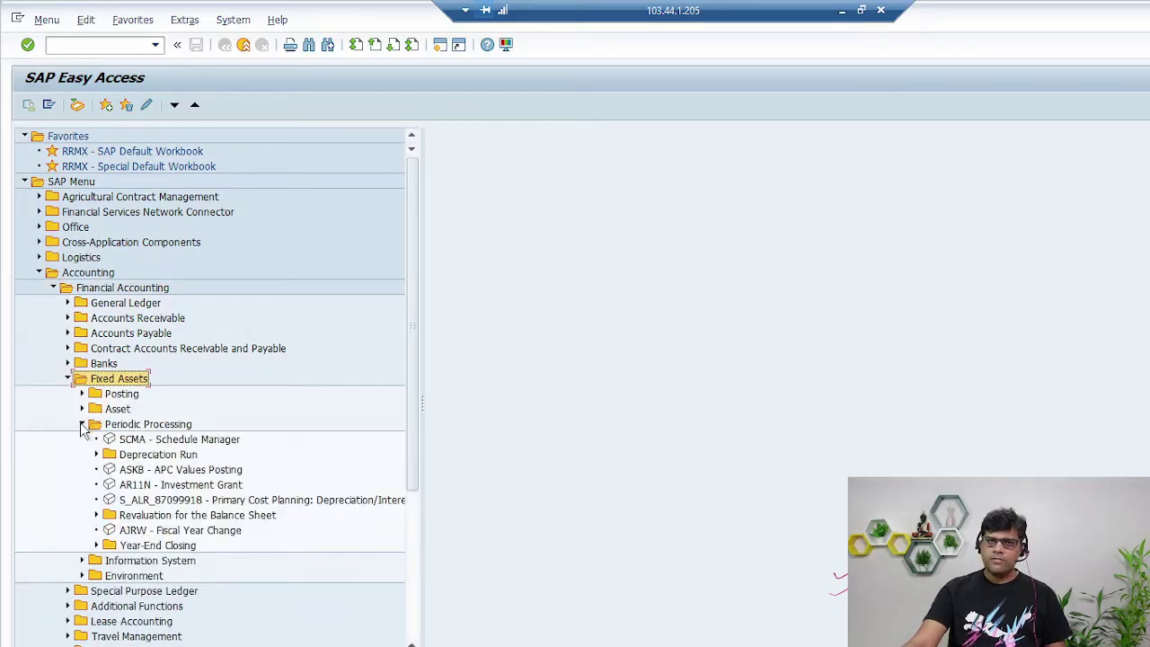
left_click(148, 534)
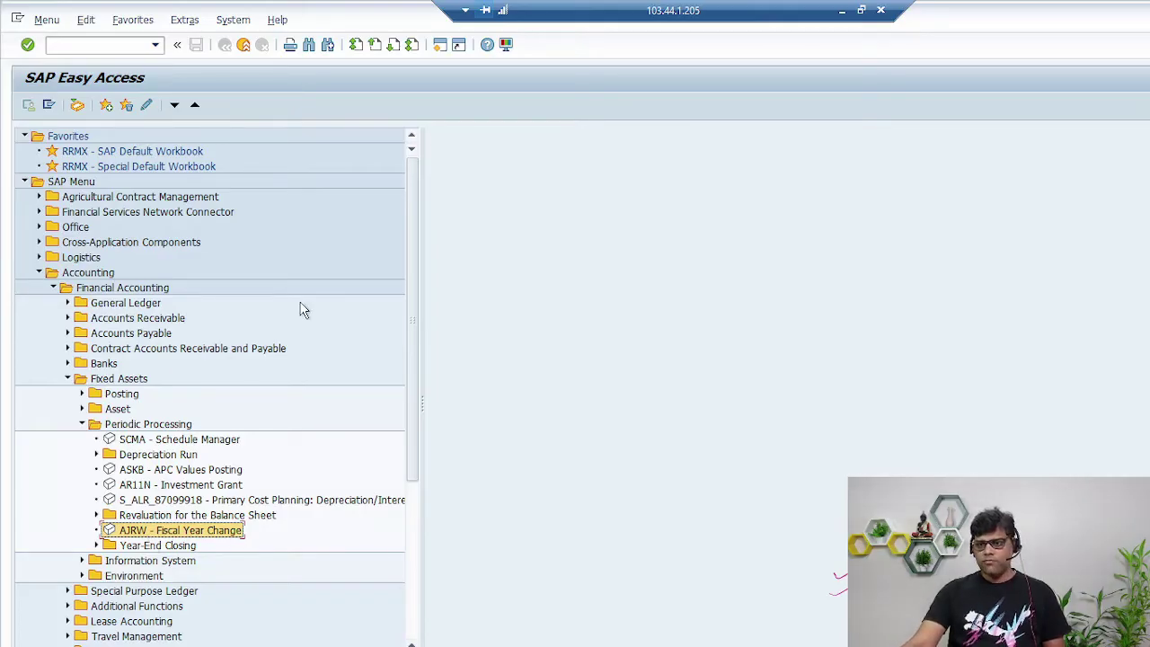
Step: Check the year-end slide in PowerPoint, then locate ABST2 - Account Reconciliation under Year-End Closing in the ECC menu
left_click(843, 10)
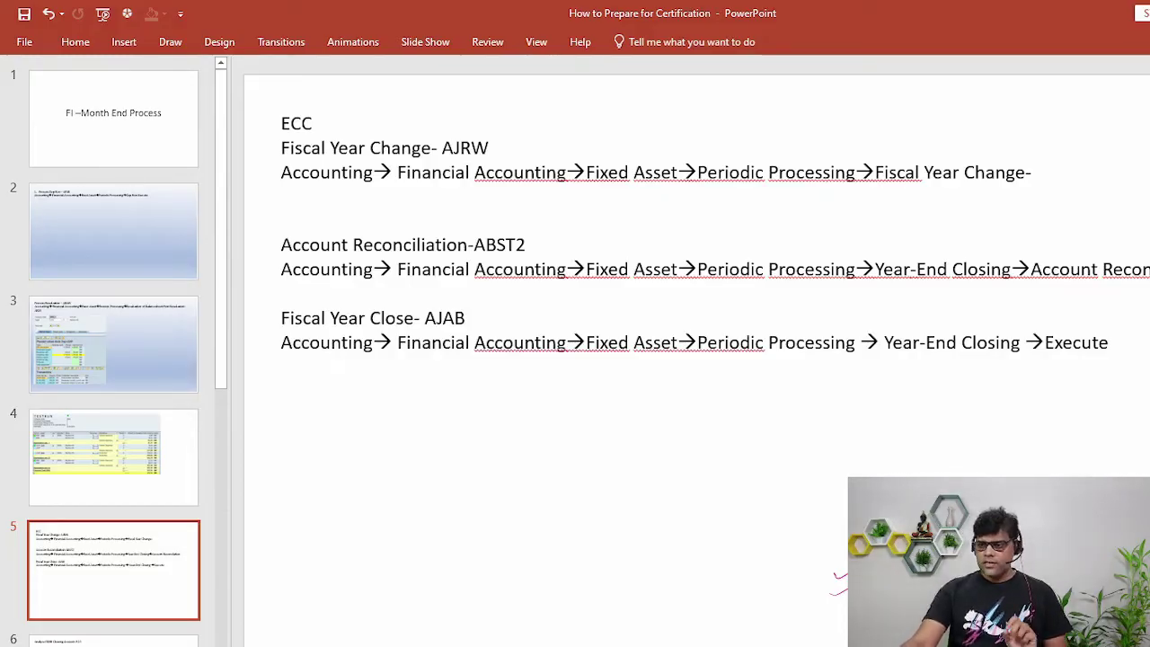
key("alt+Tab")
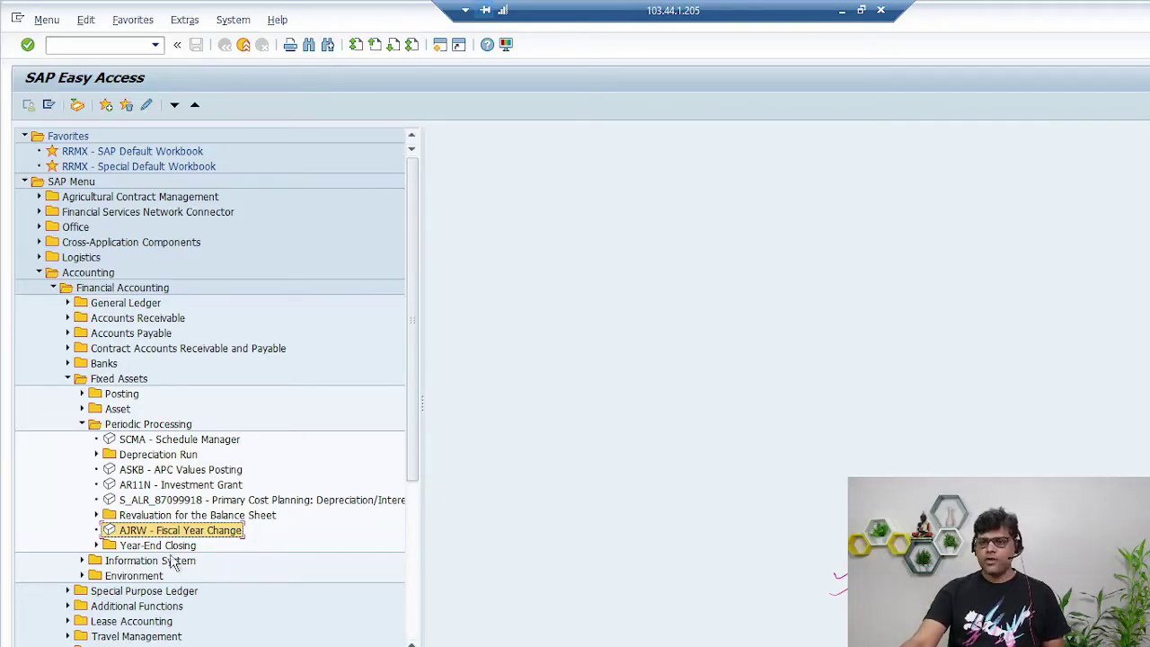
left_click(94, 547)
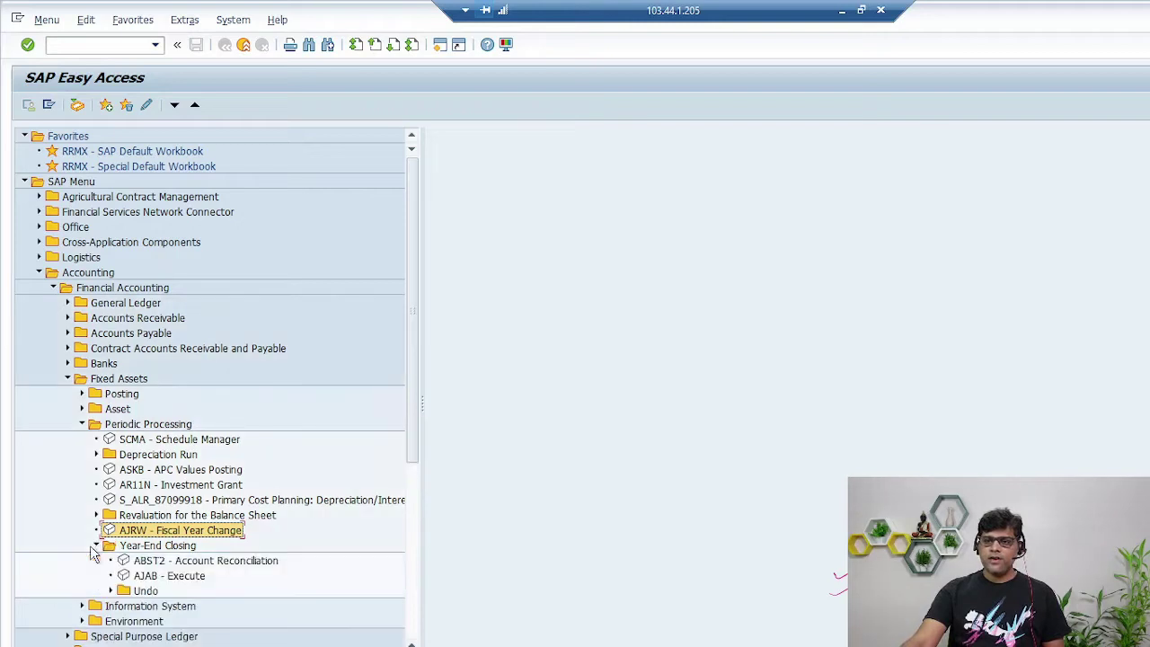
left_click(168, 562)
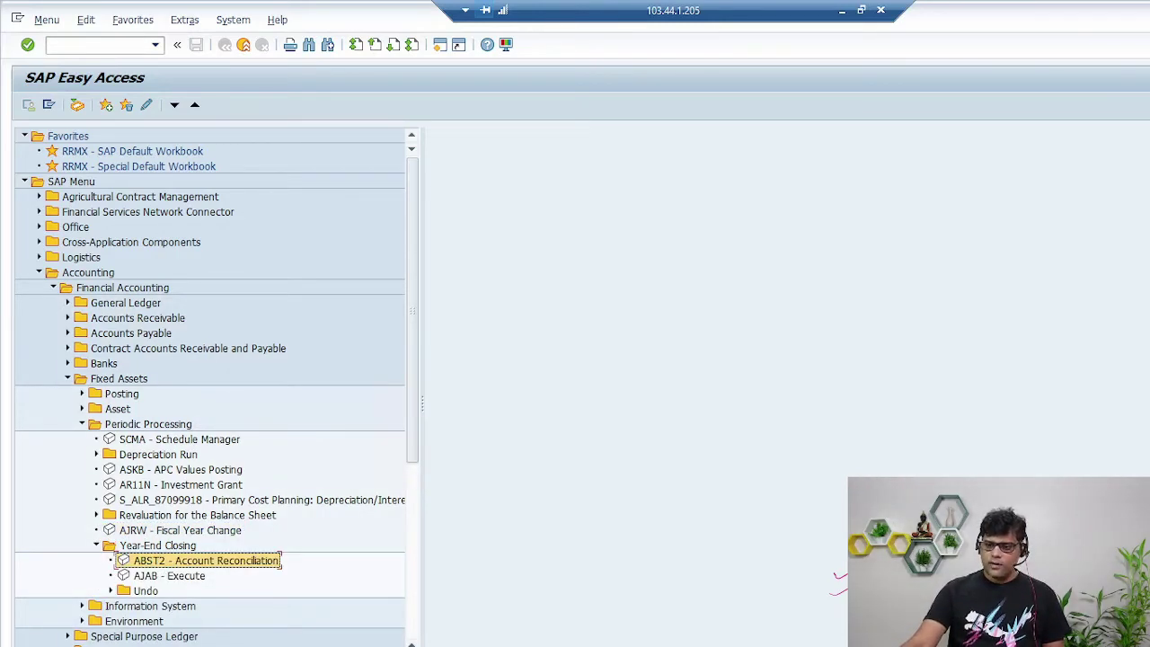
Step: Switch to the Asset Balances session and try to start the account reconciliation transaction ABST2 from there
mouse_move(520, 643)
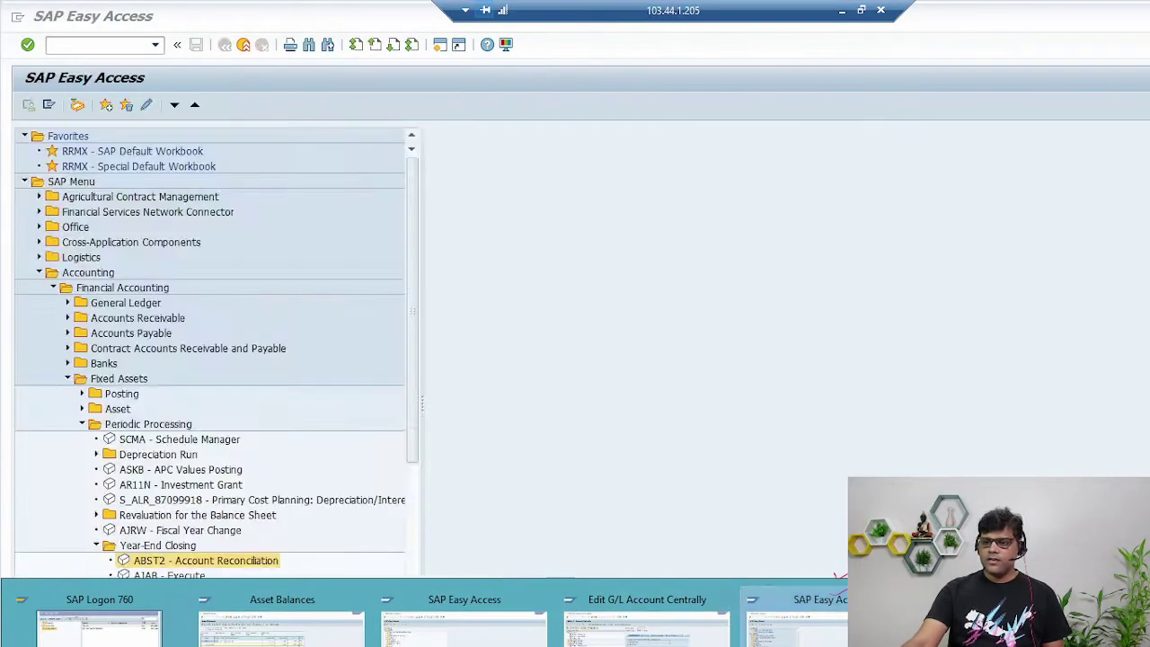
left_click(282, 625)
left_click(78, 46)
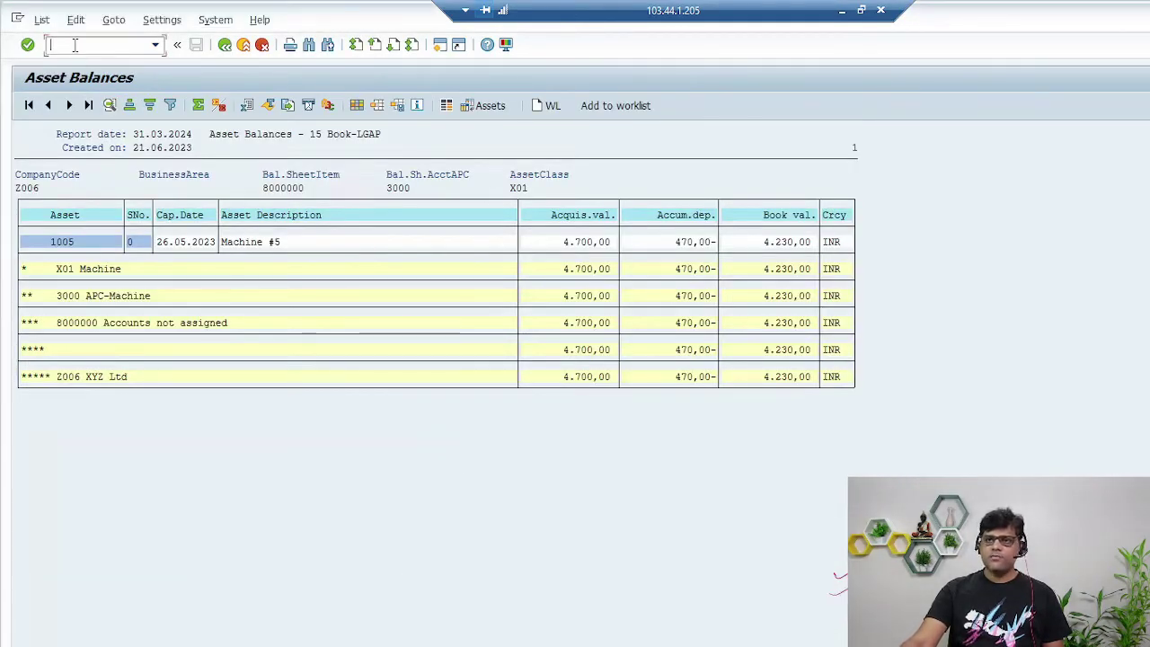
type("/n")
key("Return")
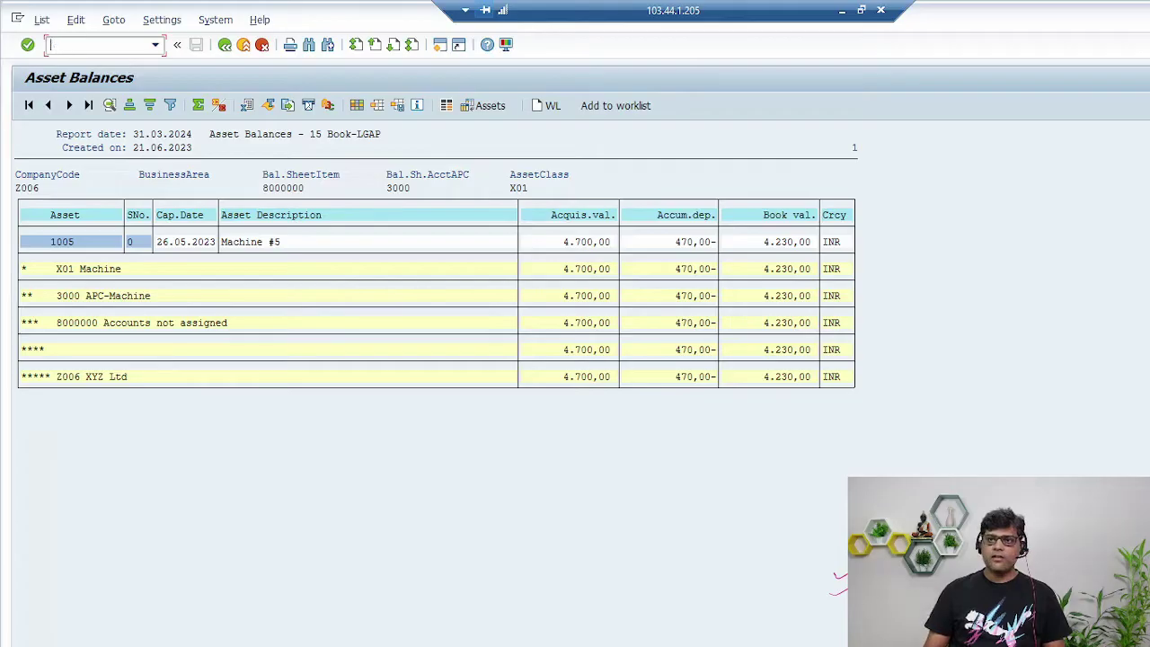
type("/nabst")
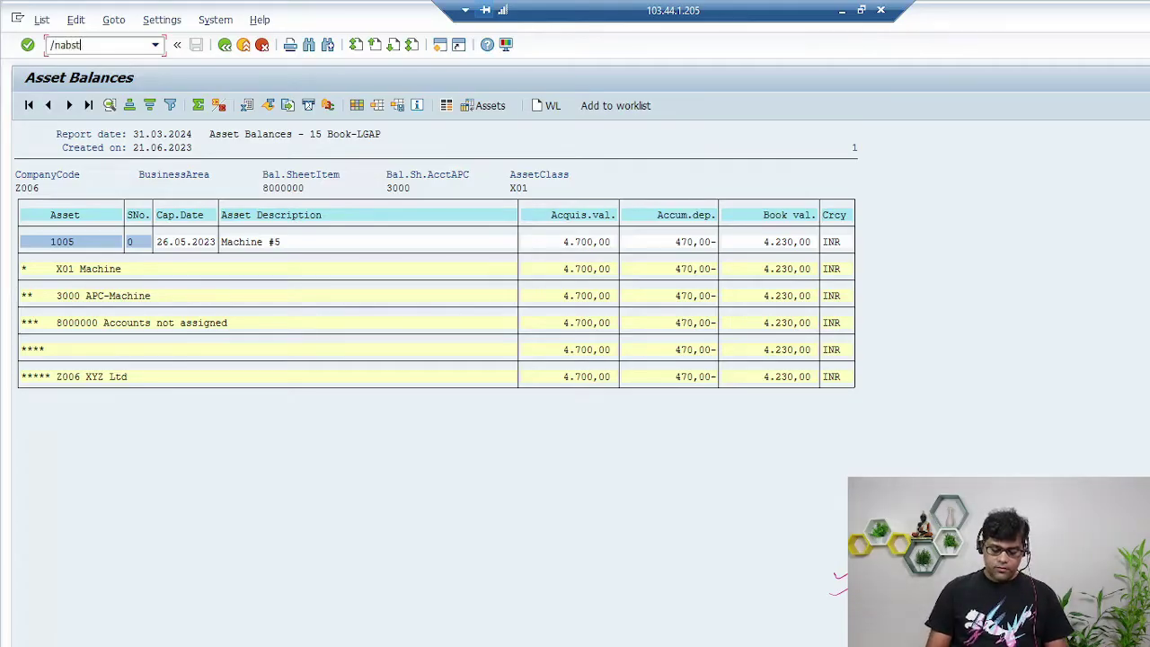
key("Return")
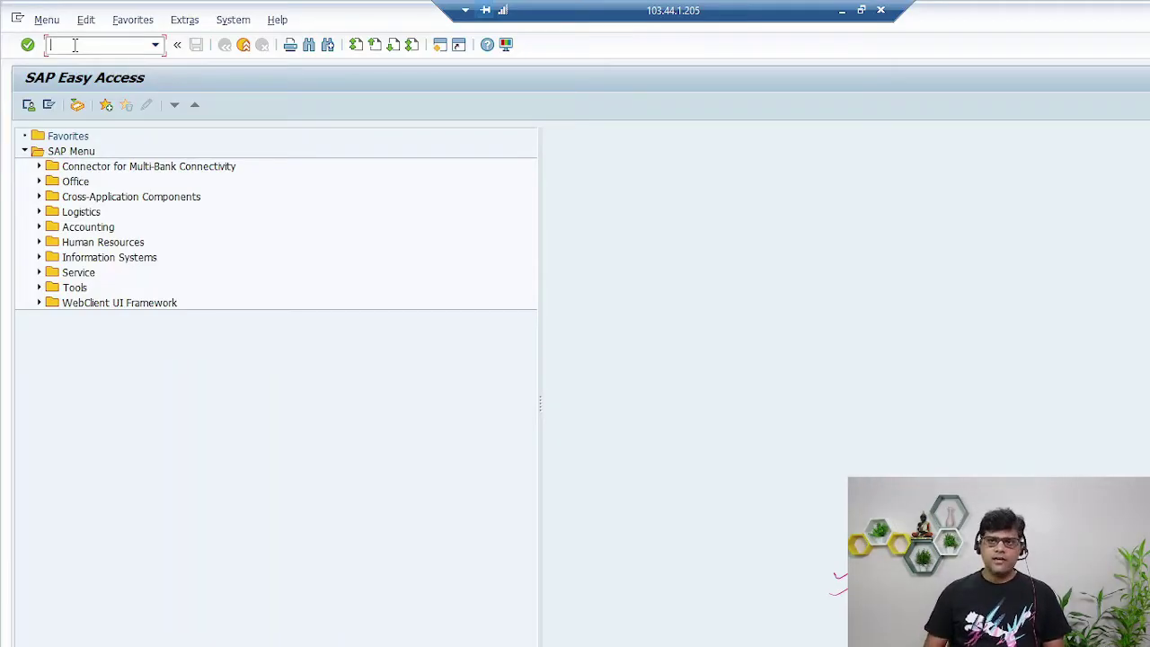
Step: Start FB03 and list the documents of company code Z006 in ledger 0L with document type AA
type("fb03")
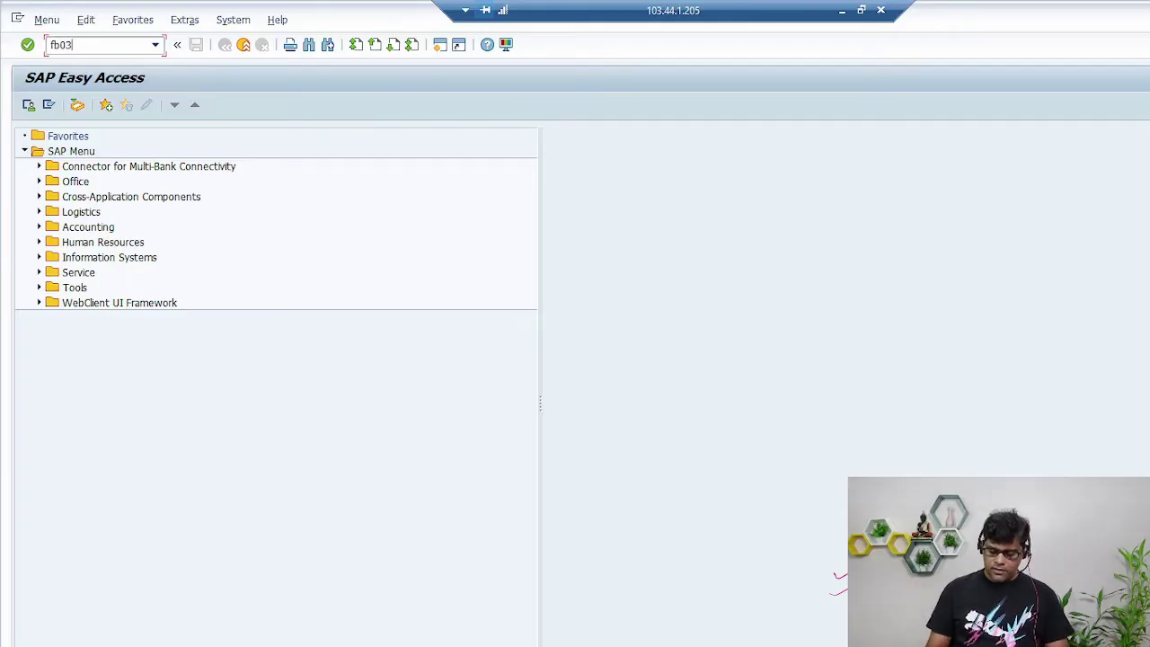
key("Return")
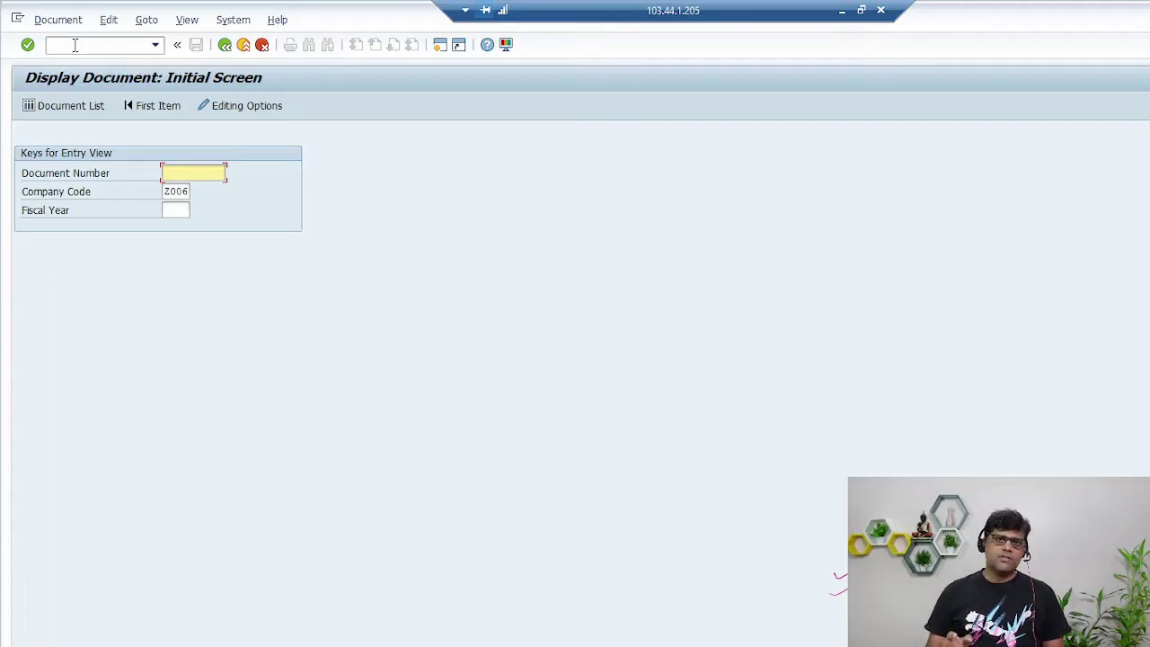
left_click(91, 108)
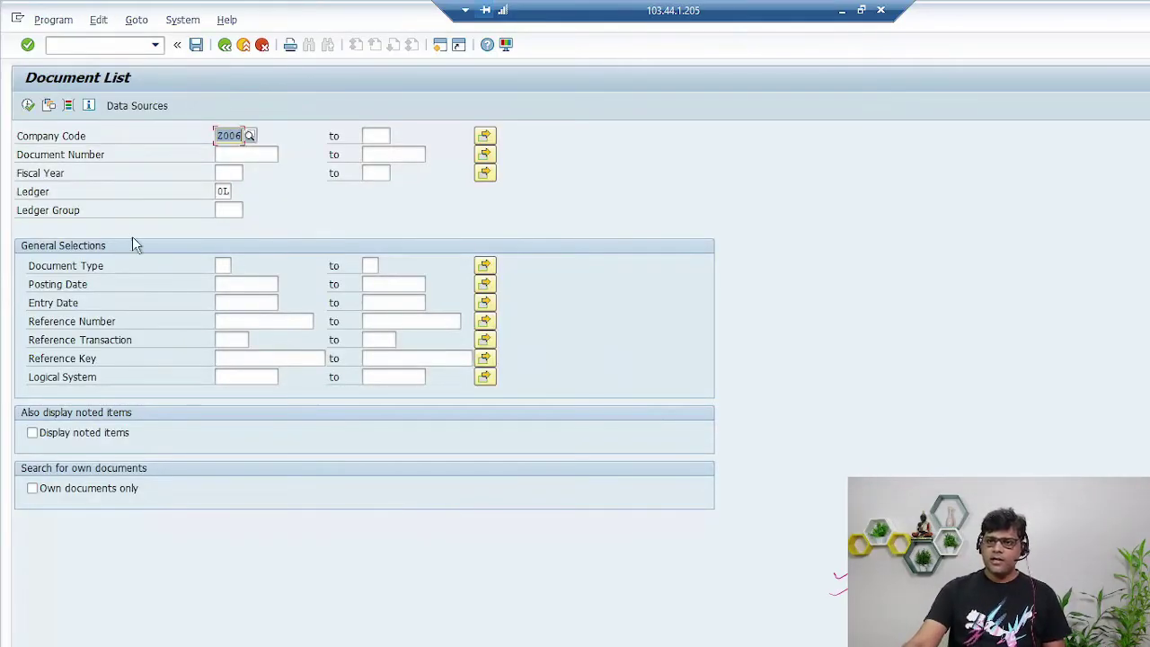
left_click(223, 266)
type("aa")
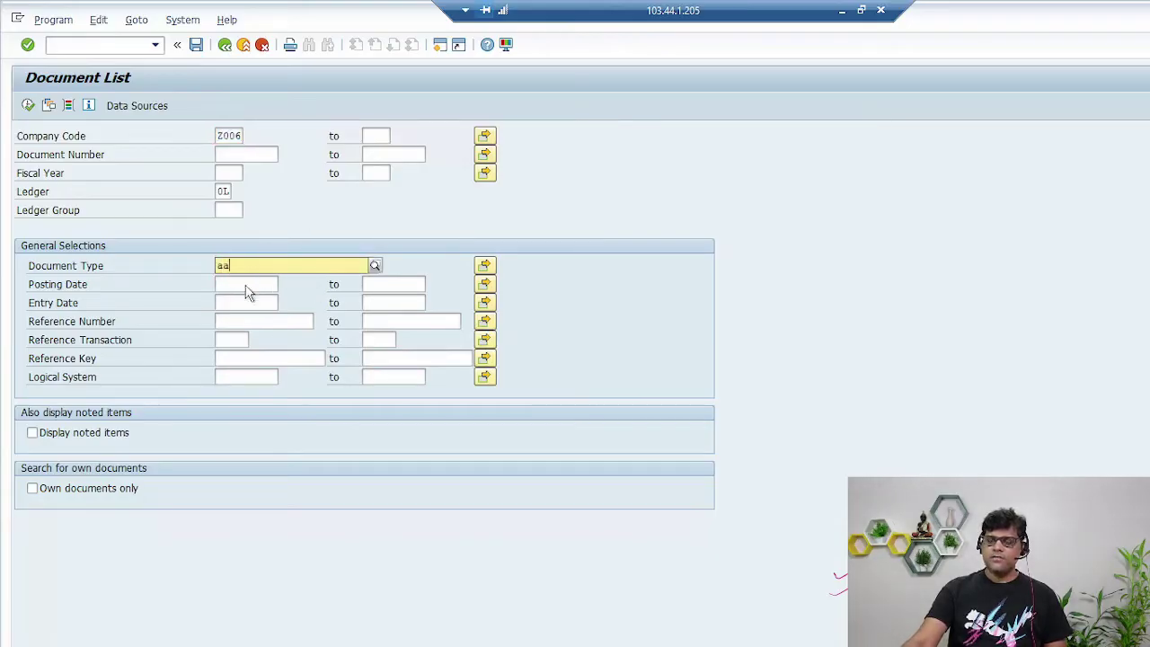
left_click(231, 298)
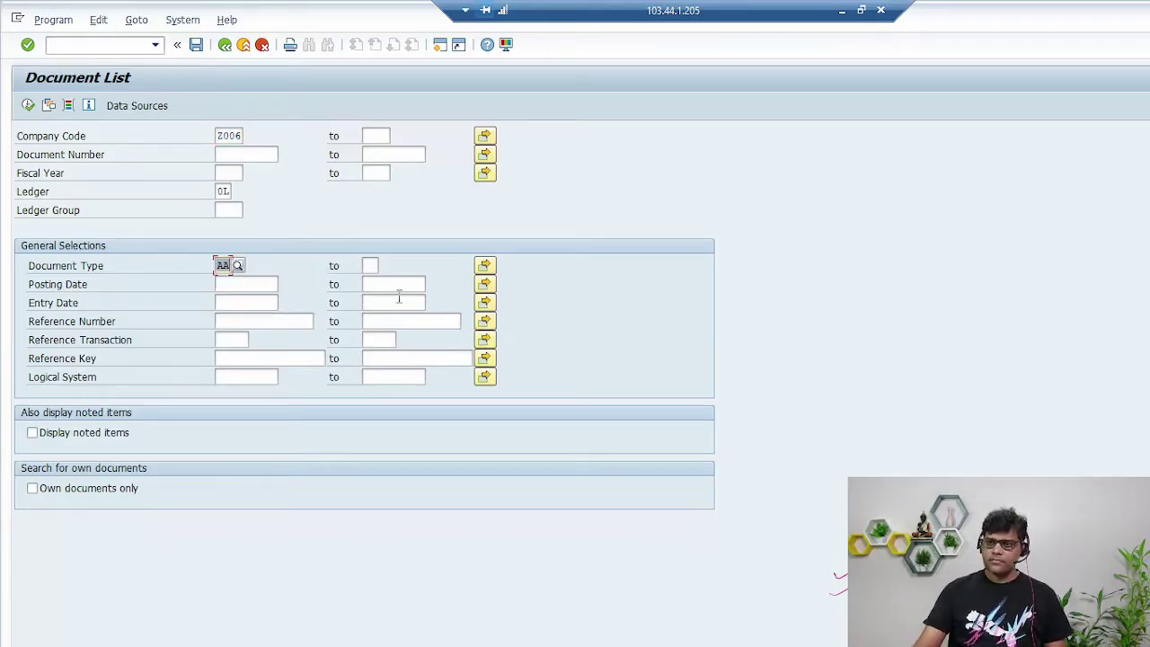
left_click(28, 105)
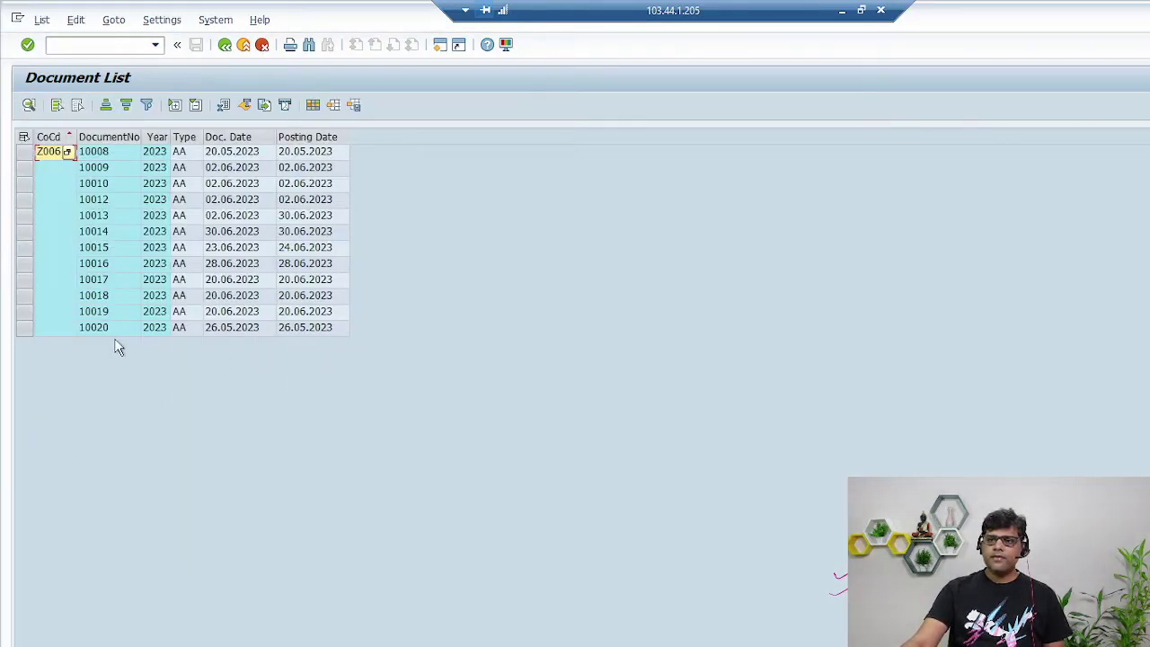
Step: Open document 10020 from the list and display its asset accounting view
double_click(181, 329)
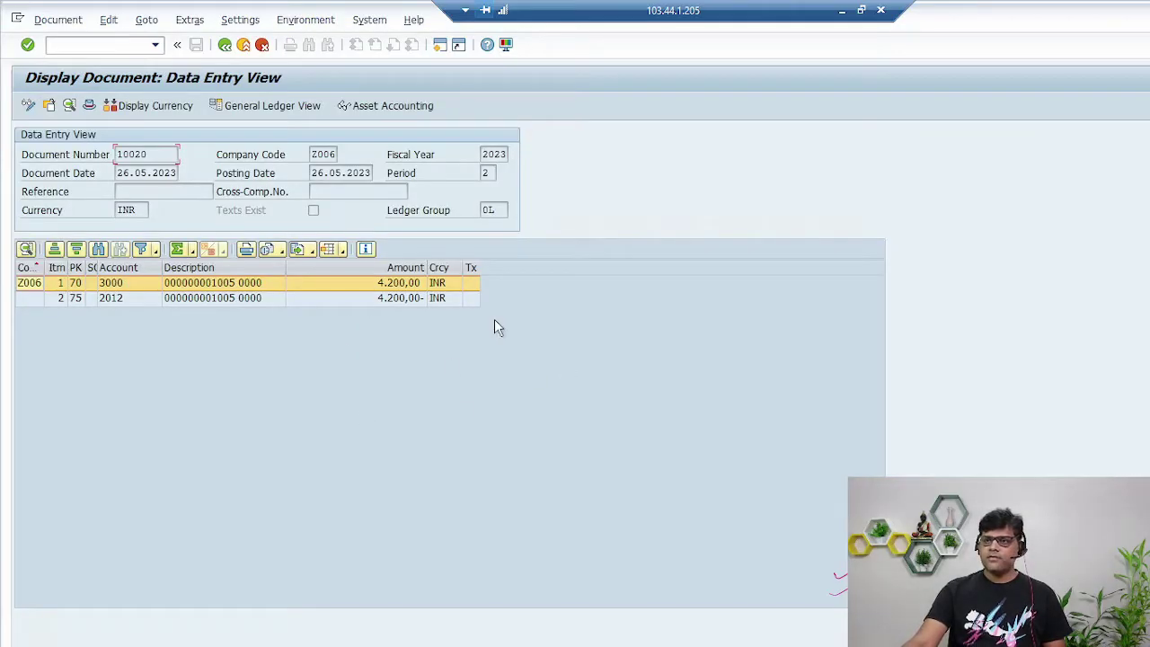
left_click(406, 108)
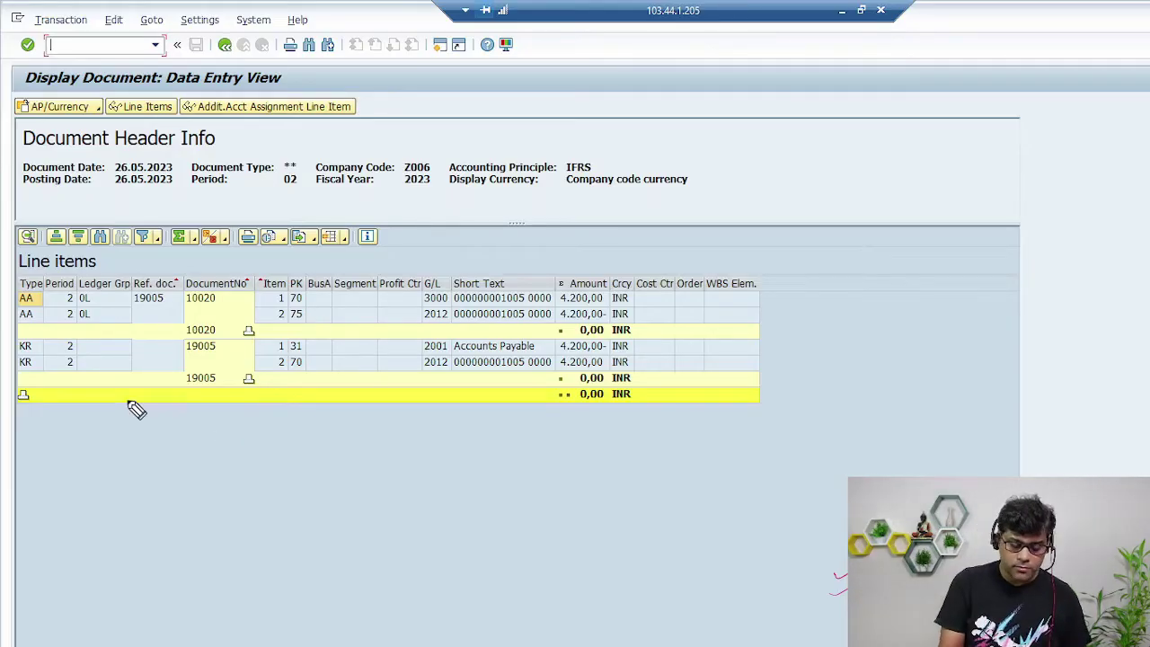
Step: Mark the accounts payable lines of document 19005, the AA entry's reference to it and the IFRS accounting principle, then clear the marks
mouse_move(16, 350)
left_mouse_down()
mouse_move(403, 329)
mouse_move(722, 387)
mouse_move(51, 450)
mouse_move(5, 404)
left_mouse_up()
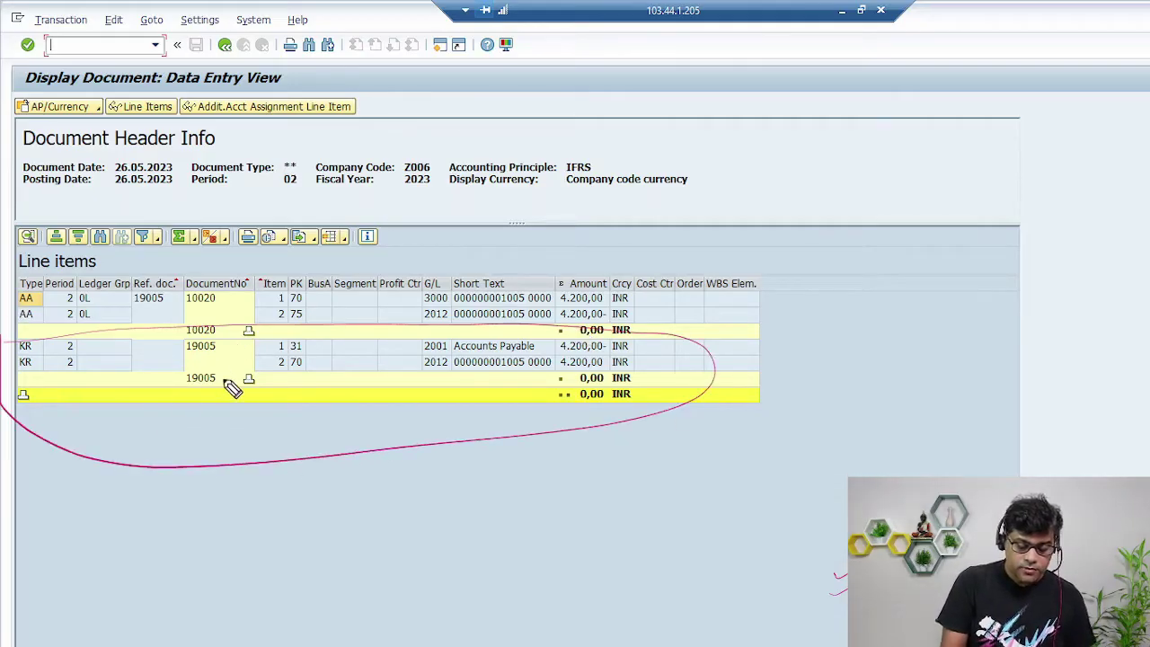
left_click_drag(185, 419, 195, 426)
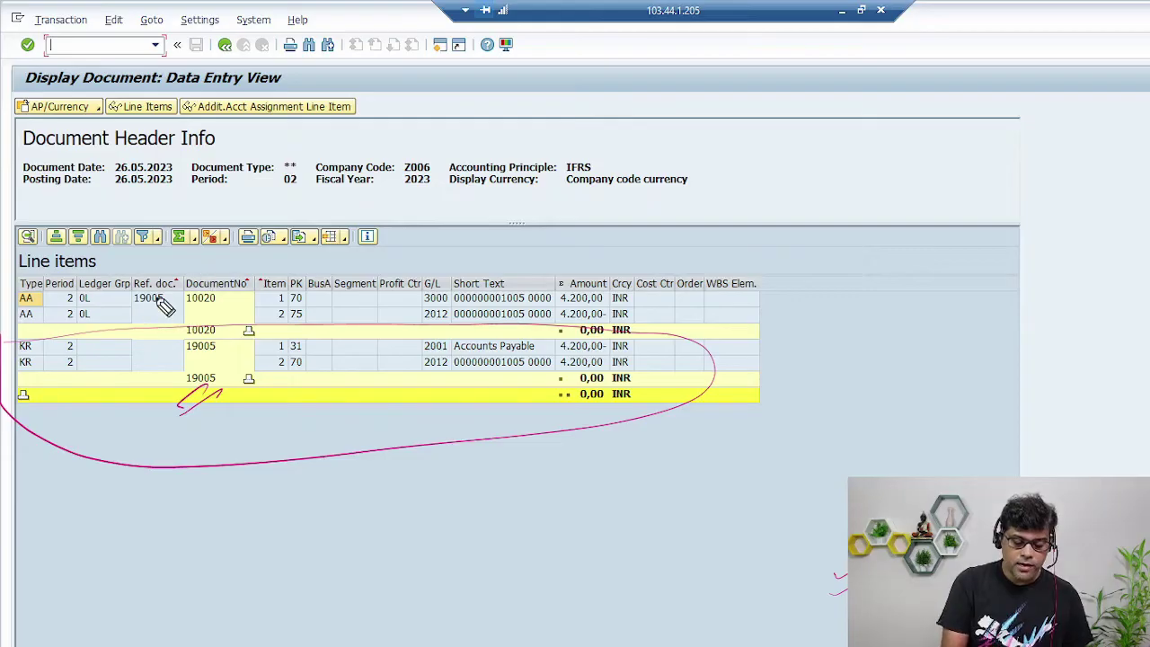
mouse_move(151, 295)
left_mouse_down()
mouse_move(434, 226)
mouse_move(464, 285)
mouse_move(493, 265)
left_mouse_up()
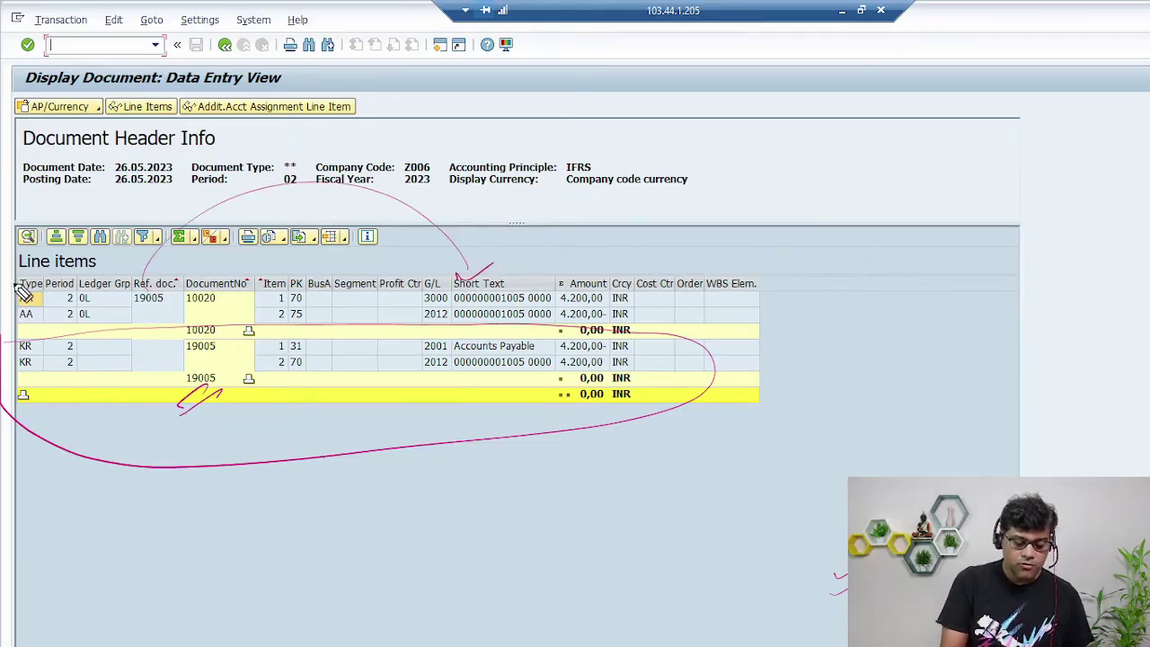
left_click_drag(43, 257, 54, 331)
left_click_drag(106, 299, 165, 263)
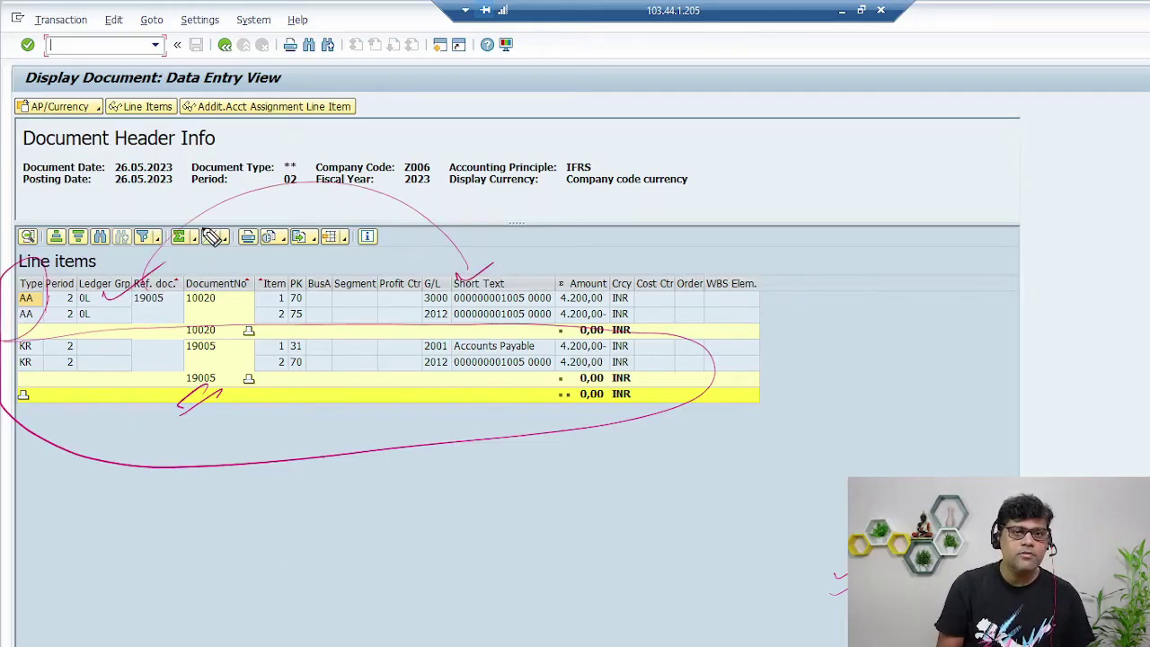
key("Escape")
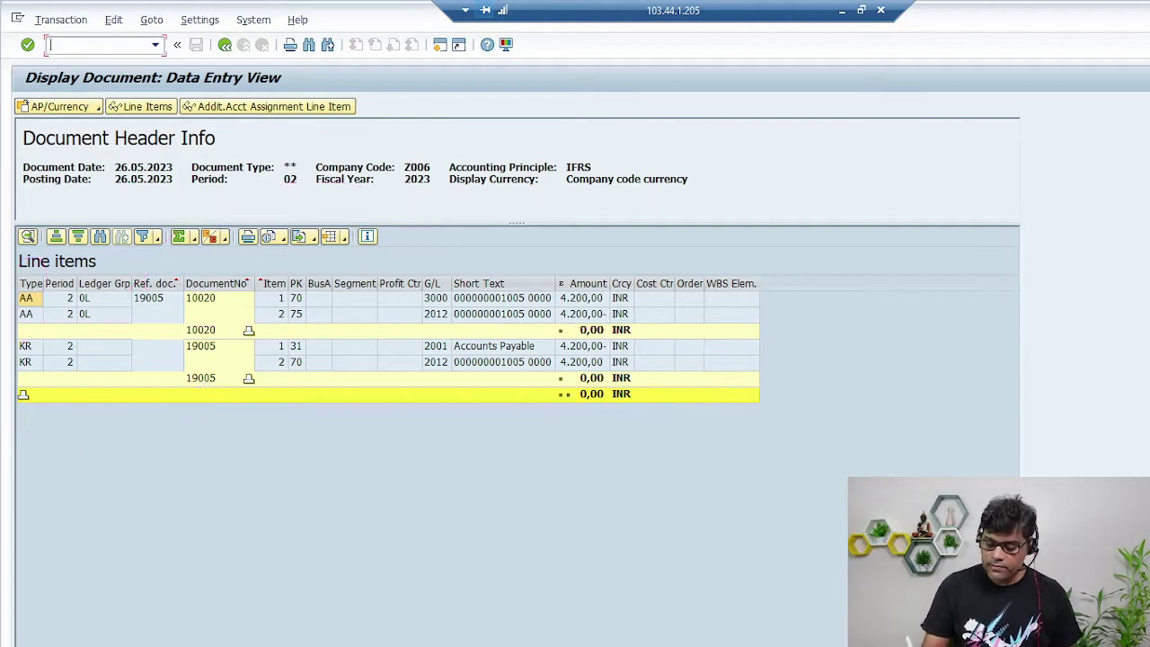
mouse_move(593, 190)
left_mouse_down()
mouse_move(585, 150)
mouse_move(604, 160)
left_mouse_up()
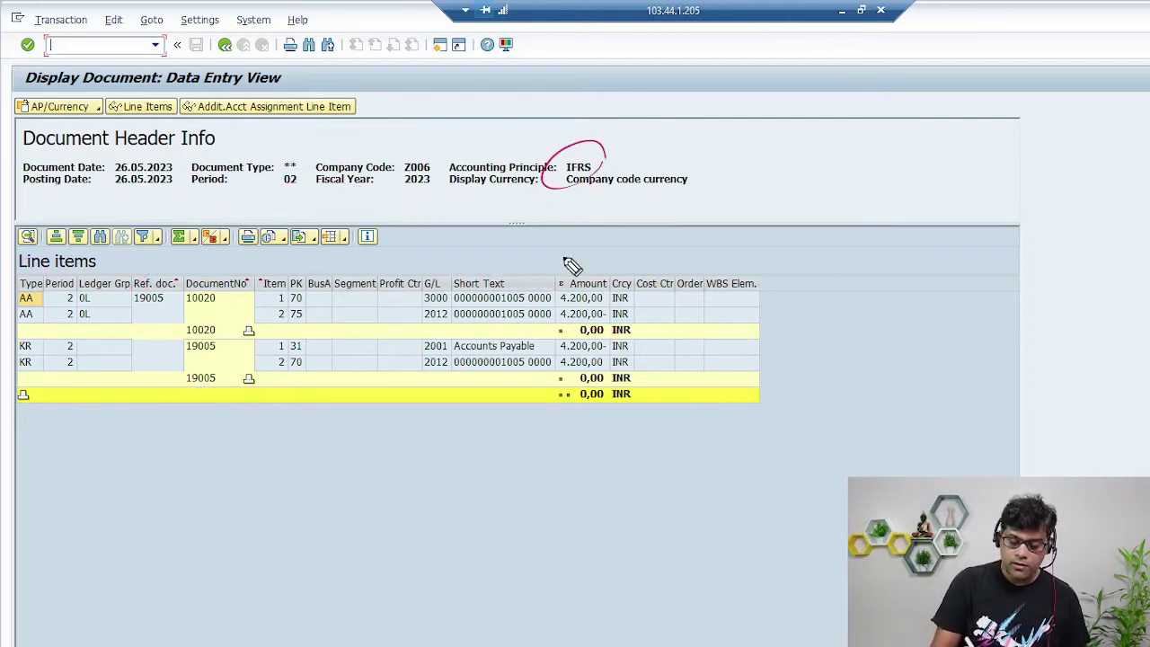
key("Escape")
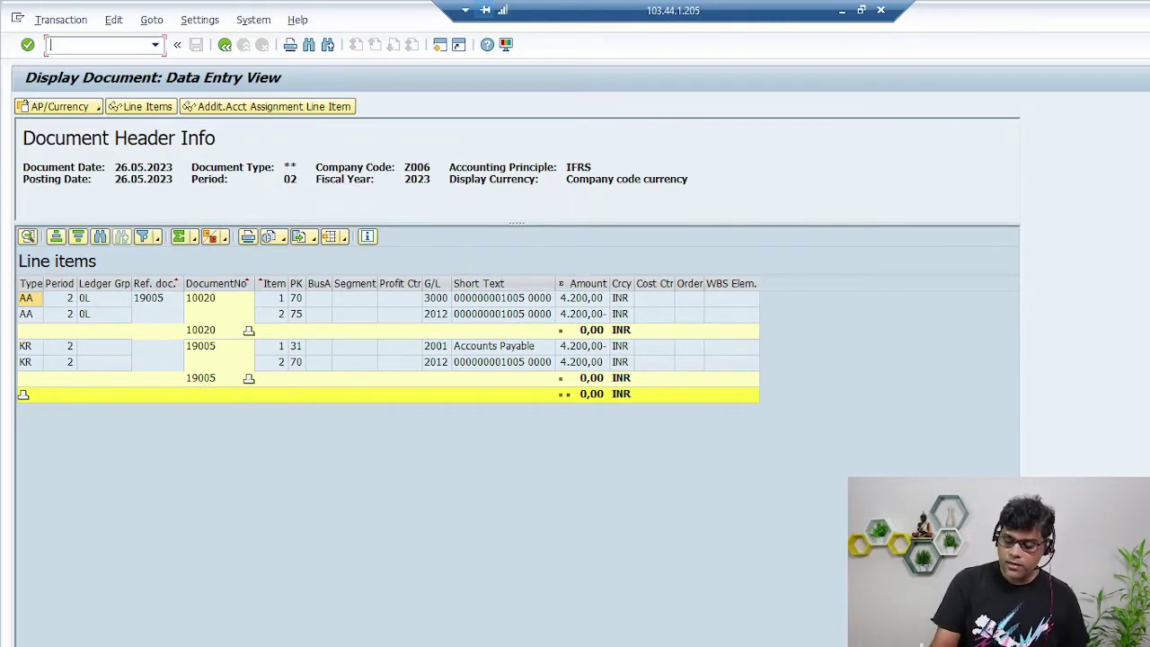
Step: Switch the document display to the Local GAP accounting principle in INR document currency
left_click(98, 107)
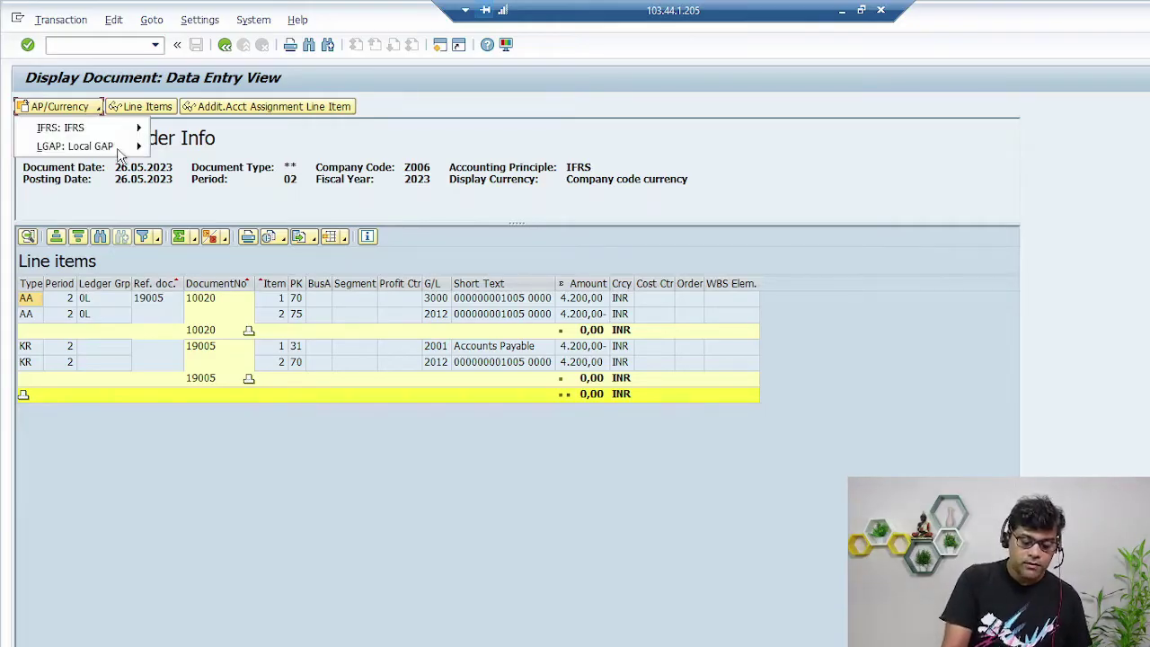
mouse_move(139, 147)
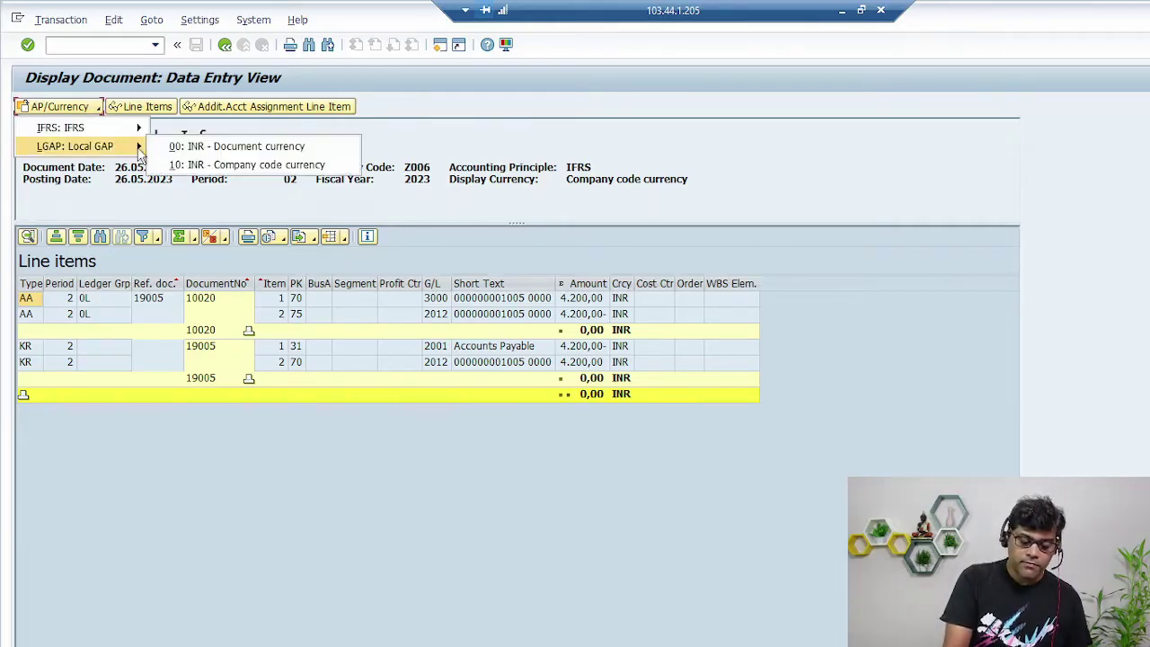
left_click(288, 147)
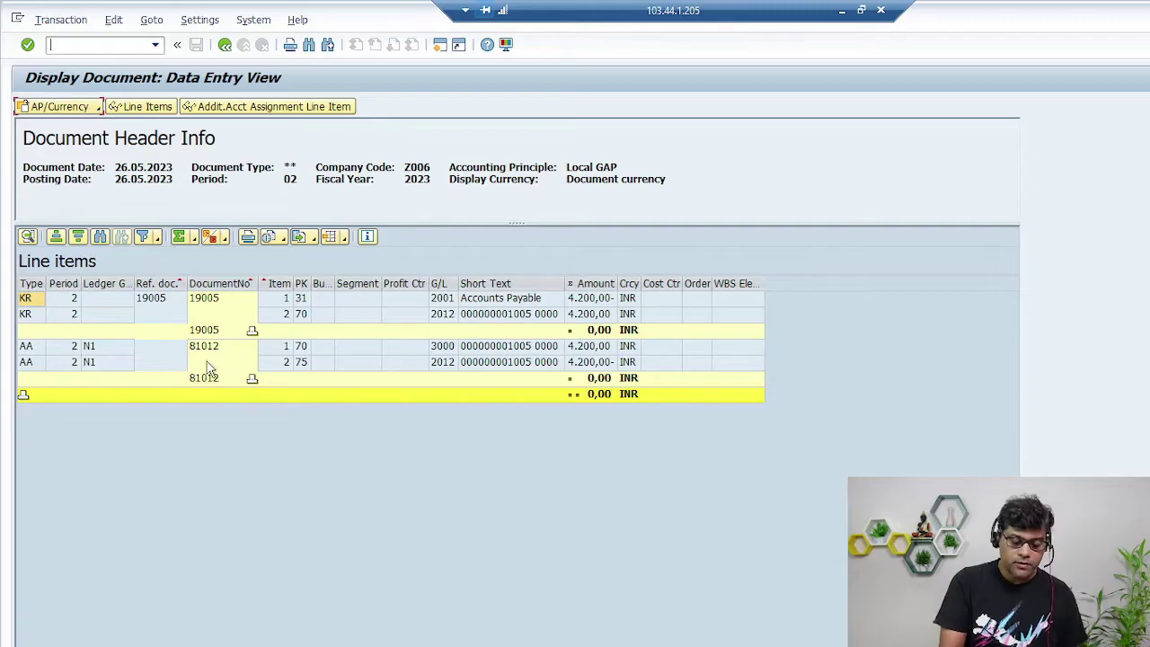
left_click(149, 331)
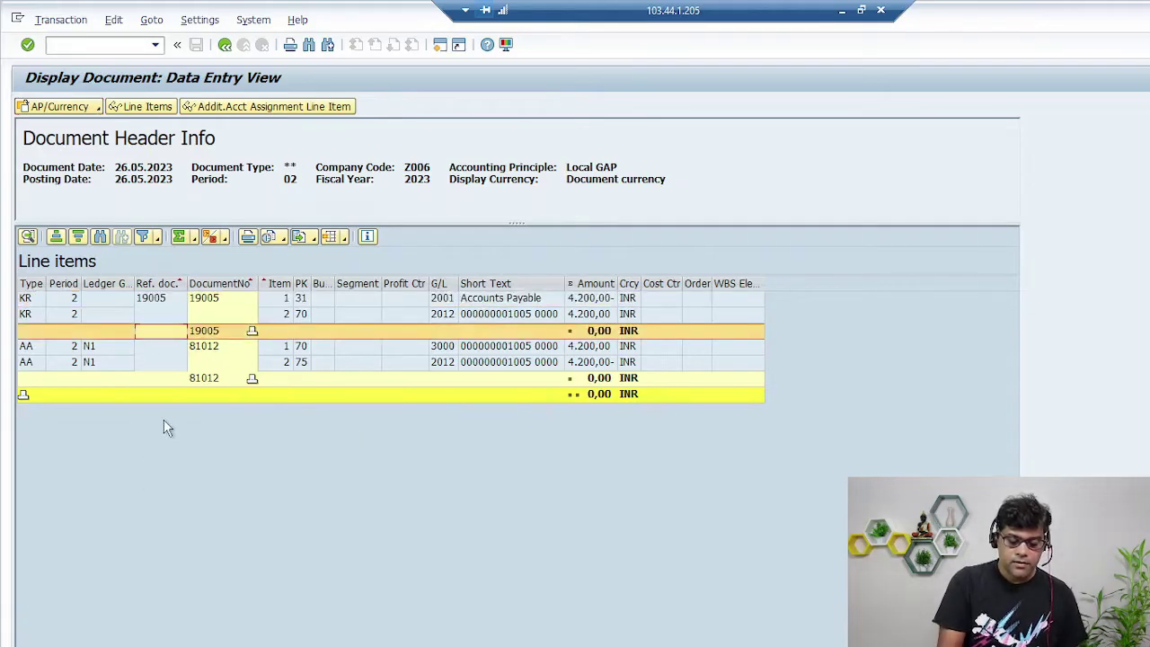
Step: Mark reference document 19005 and document 81012, handwrite the transaction codes ABST2 and AJRW on screen, and clear the annotations
mouse_move(163, 303)
left_mouse_down()
mouse_move(109, 311)
mouse_move(151, 329)
left_mouse_up()
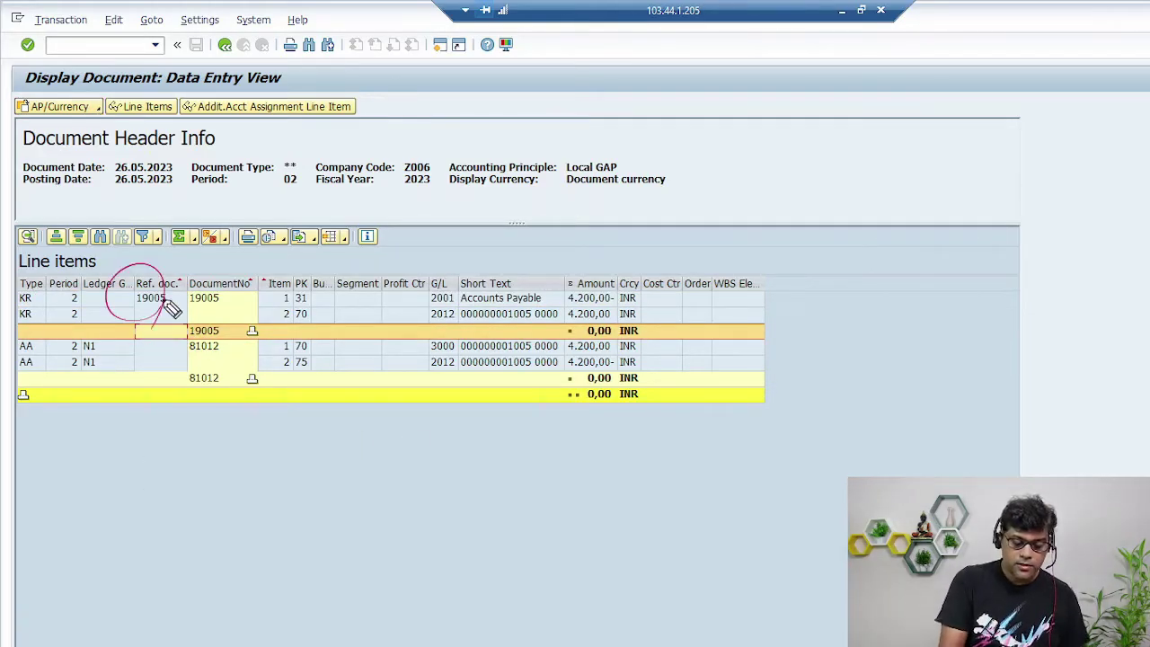
left_click_drag(187, 264, 379, 277)
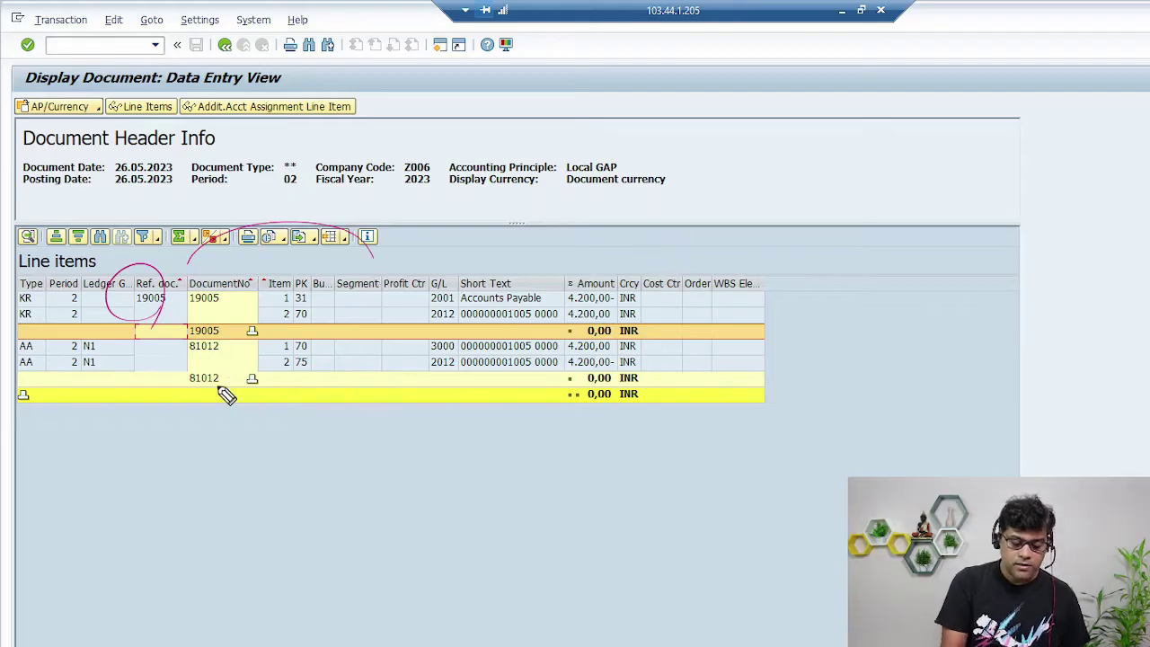
left_click_drag(238, 357, 237, 412)
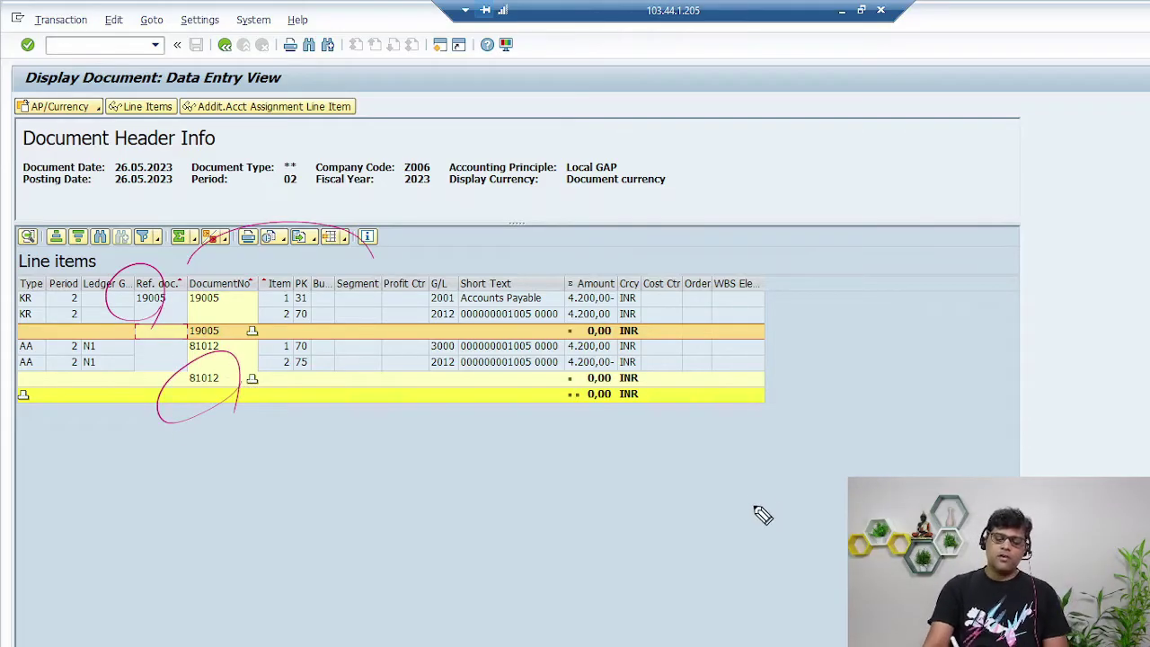
left_click_drag(741, 518, 885, 472)
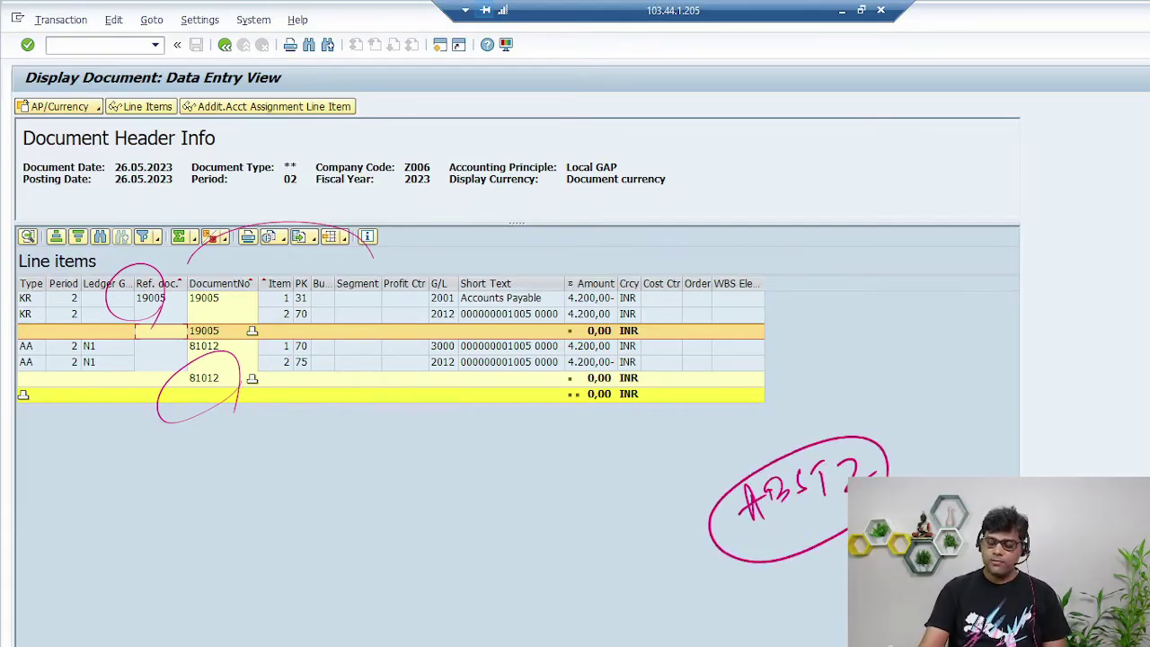
key("Escape")
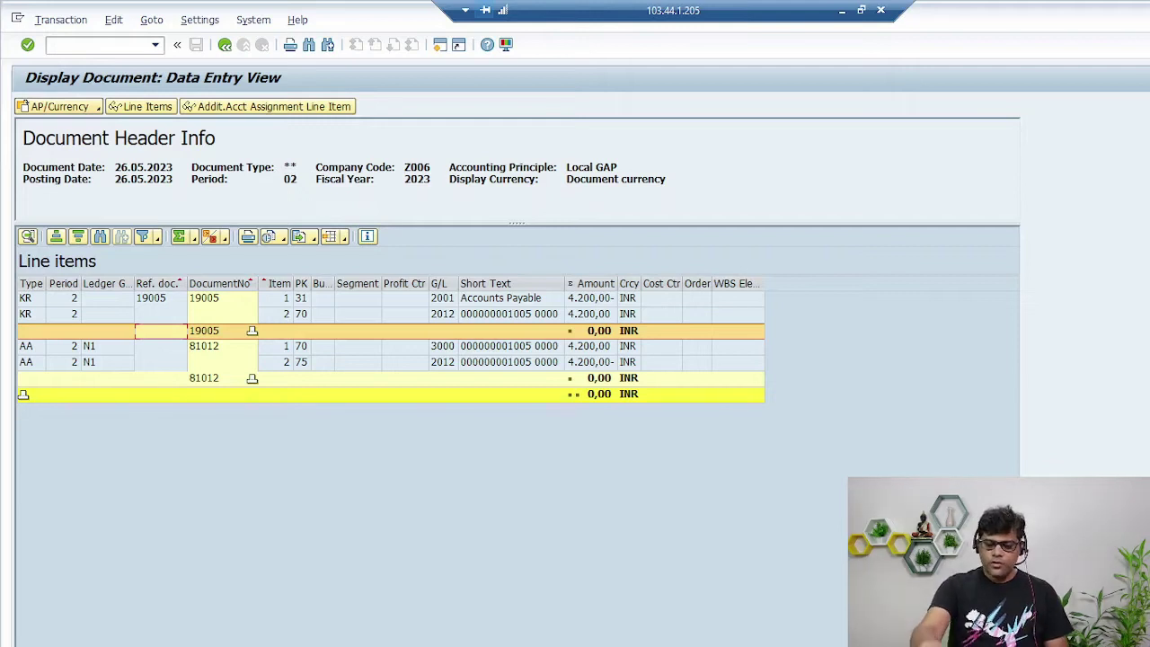
mouse_move(935, 435)
left_mouse_down()
mouse_move(959, 414)
mouse_move(1019, 411)
mouse_move(1022, 397)
left_mouse_up()
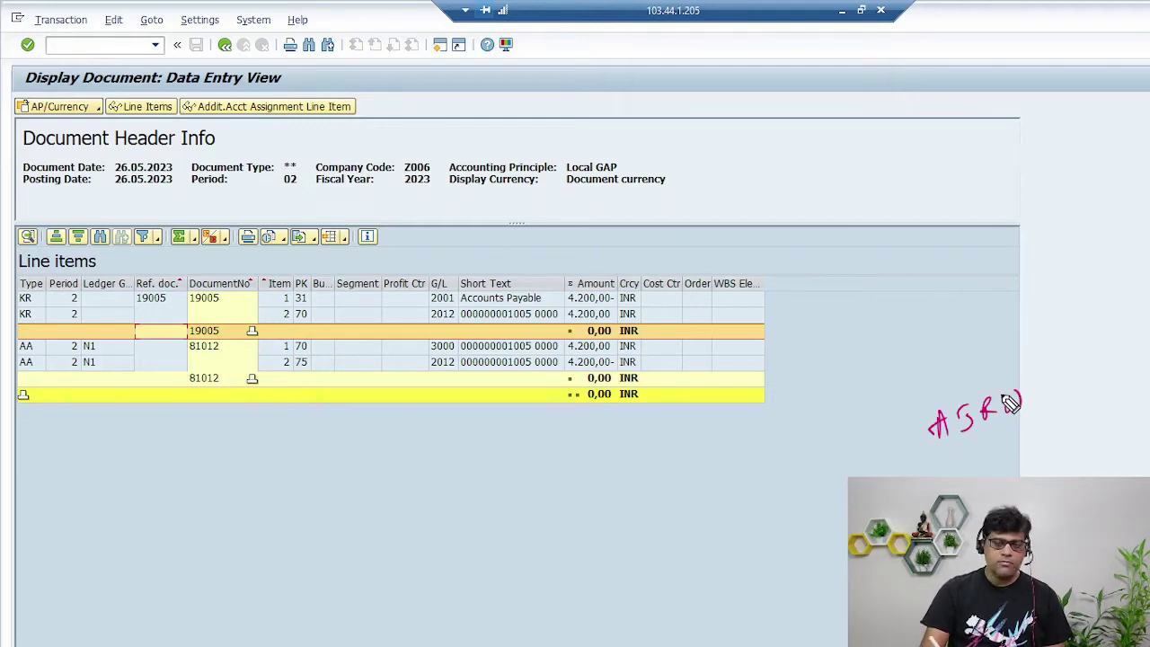
mouse_move(942, 476)
left_mouse_down()
mouse_move(949, 454)
mouse_move(949, 467)
mouse_move(1018, 449)
mouse_move(1061, 458)
left_mouse_up()
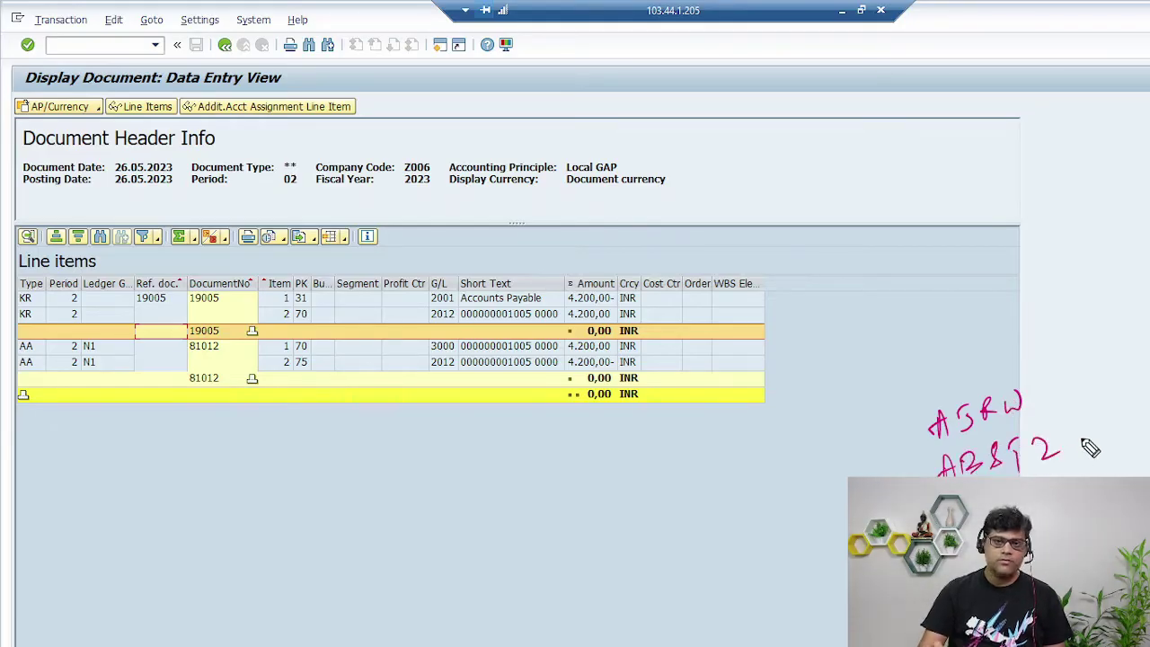
key("Escape")
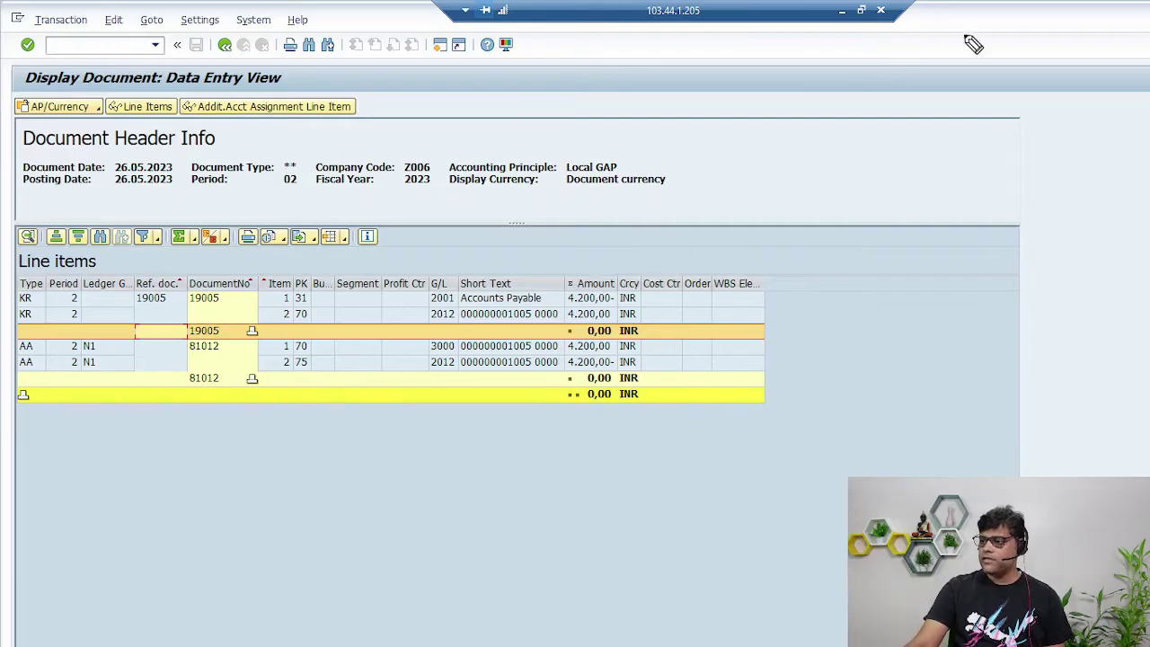
Step: Check the year-end slide in PowerPoint, then return to the SAP Easy Access menu and select AJAB - Execute under Year-End Closing
left_click(842, 11)
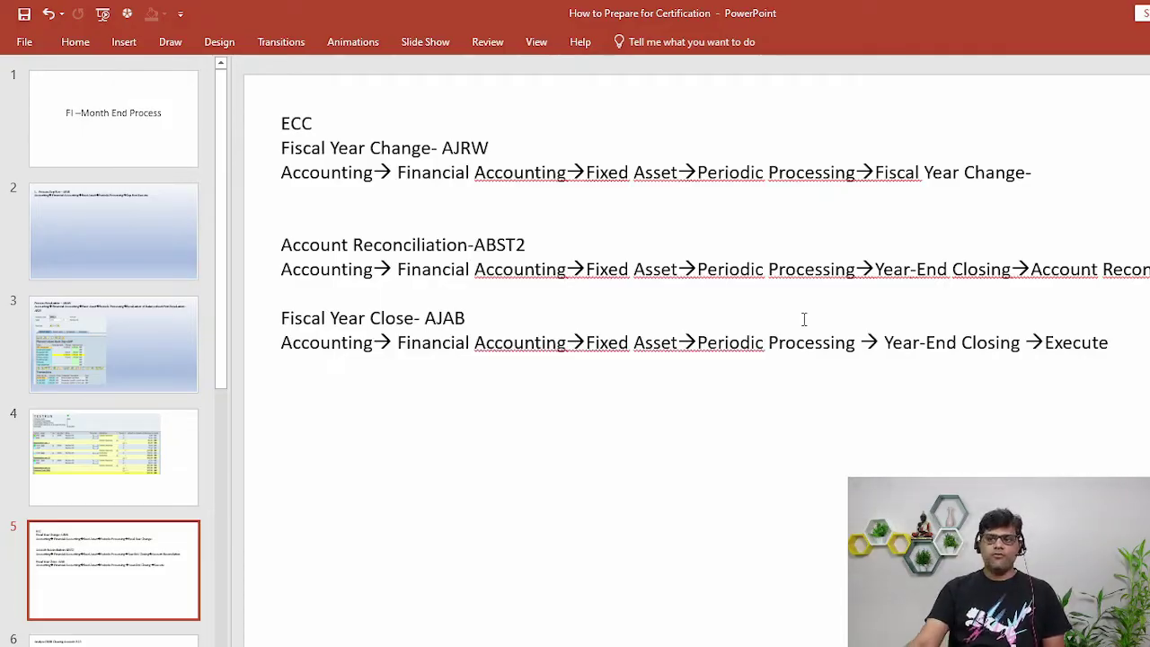
key("alt+Tab")
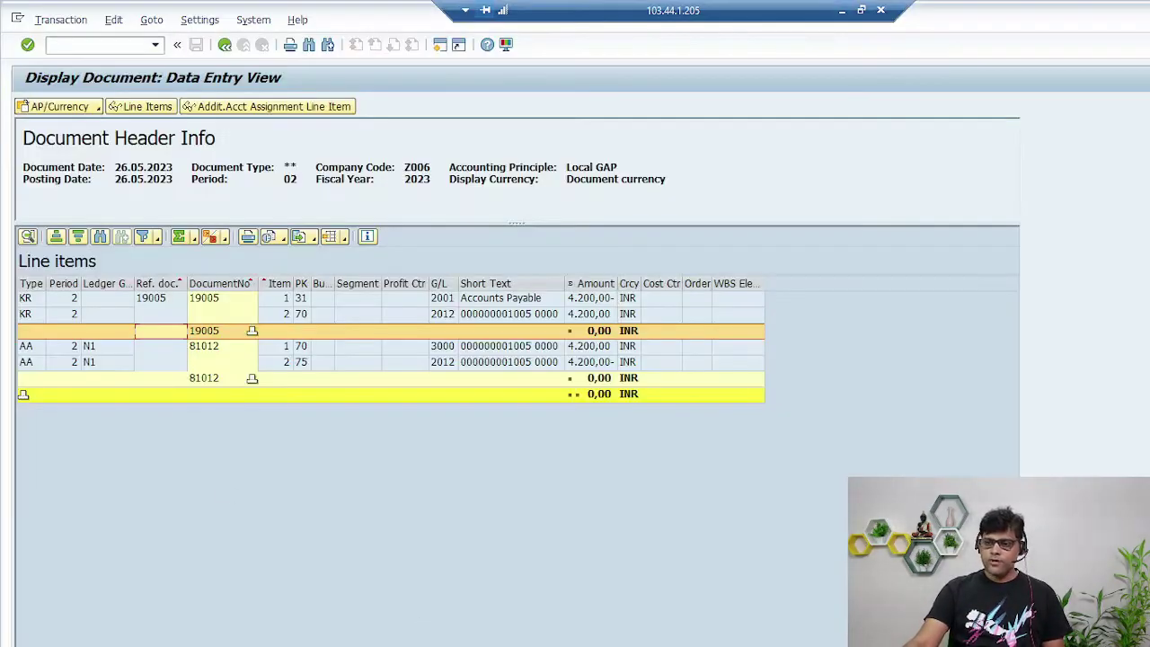
mouse_move(260, 645)
left_click(795, 620)
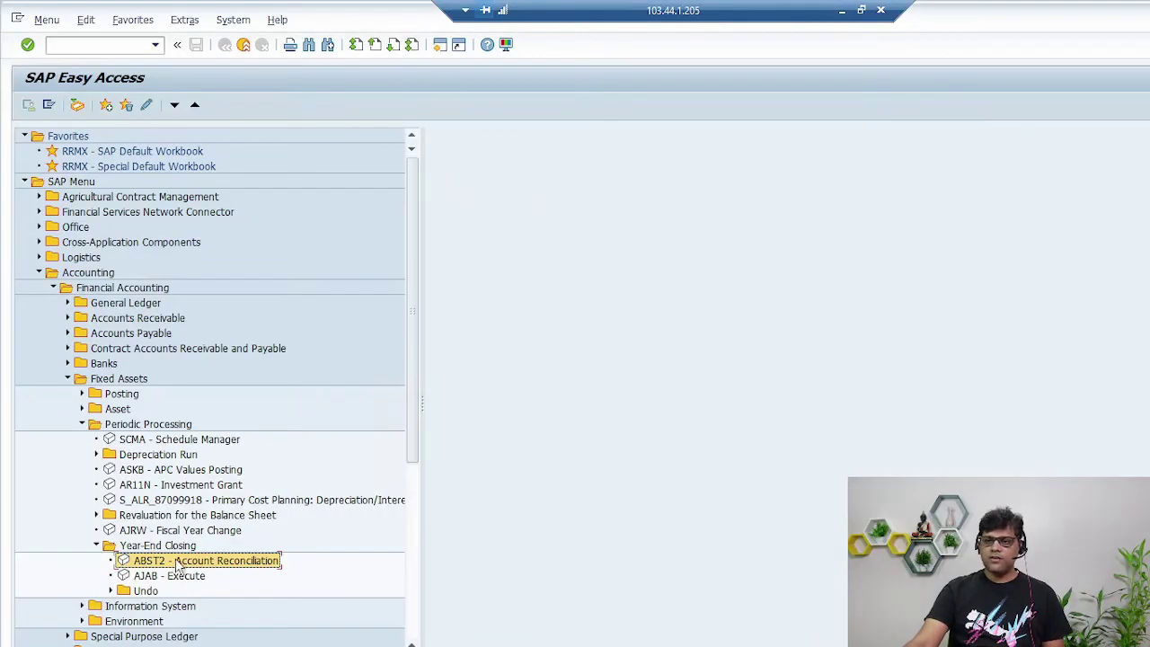
left_click(252, 579)
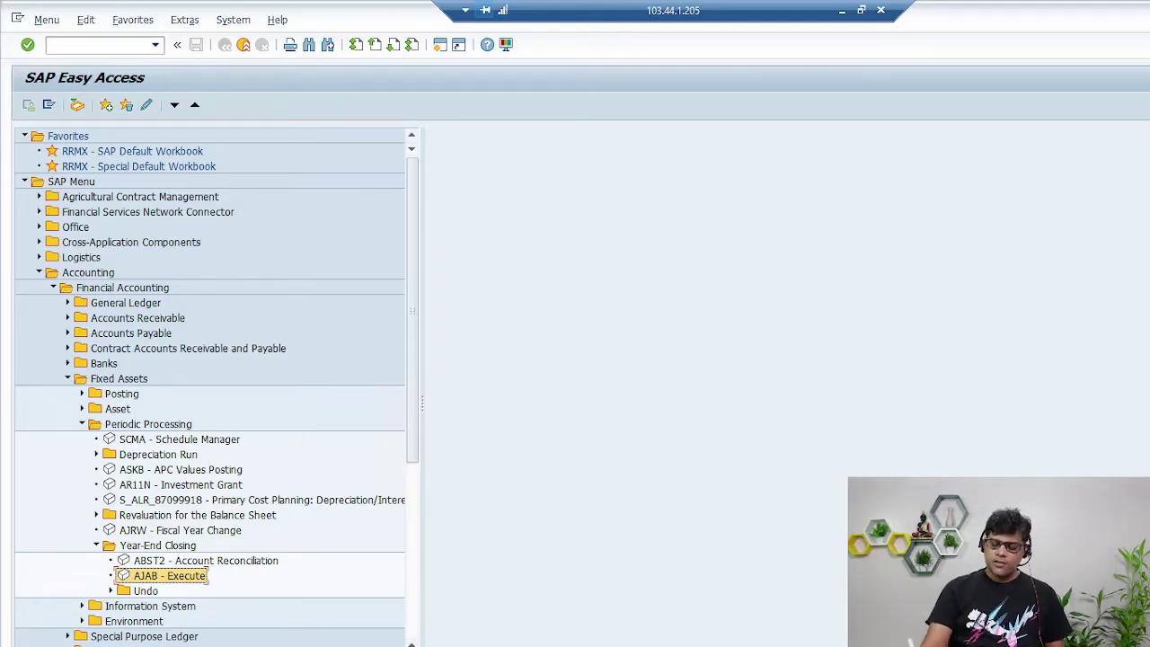
Step: Annotate the menu with a handwritten note and a circle around Depreciation Run and ASKB under Periodic Processing, then clear the marks
left_click_drag(844, 477, 1043, 445)
left_click_drag(866, 452, 1042, 453)
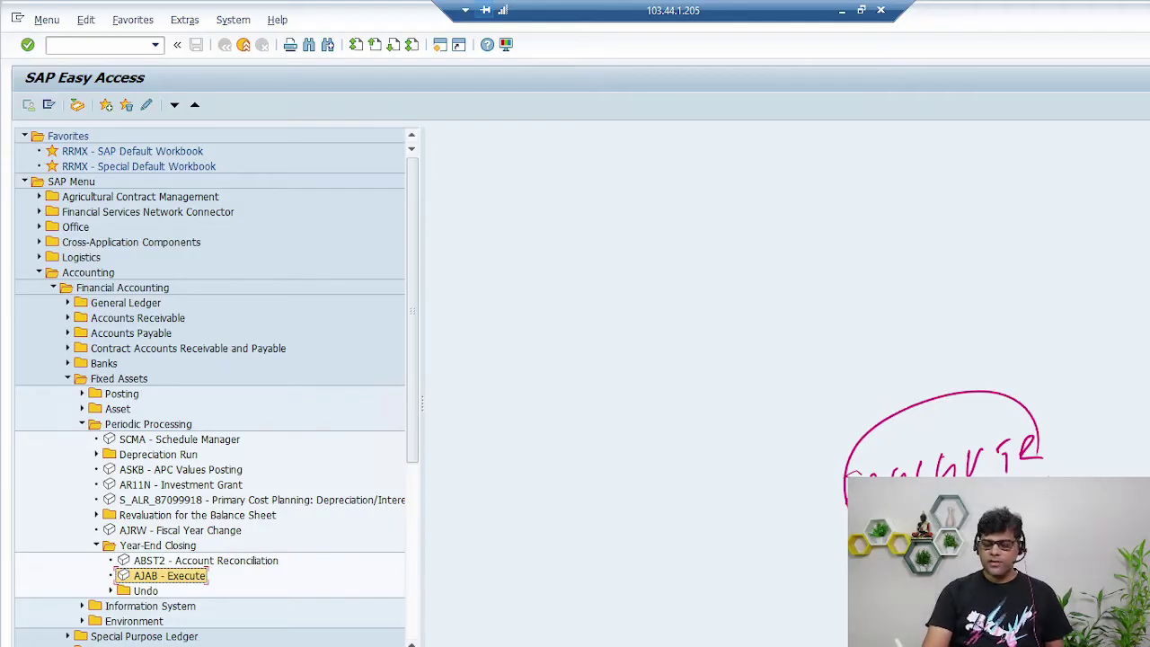
key("Escape")
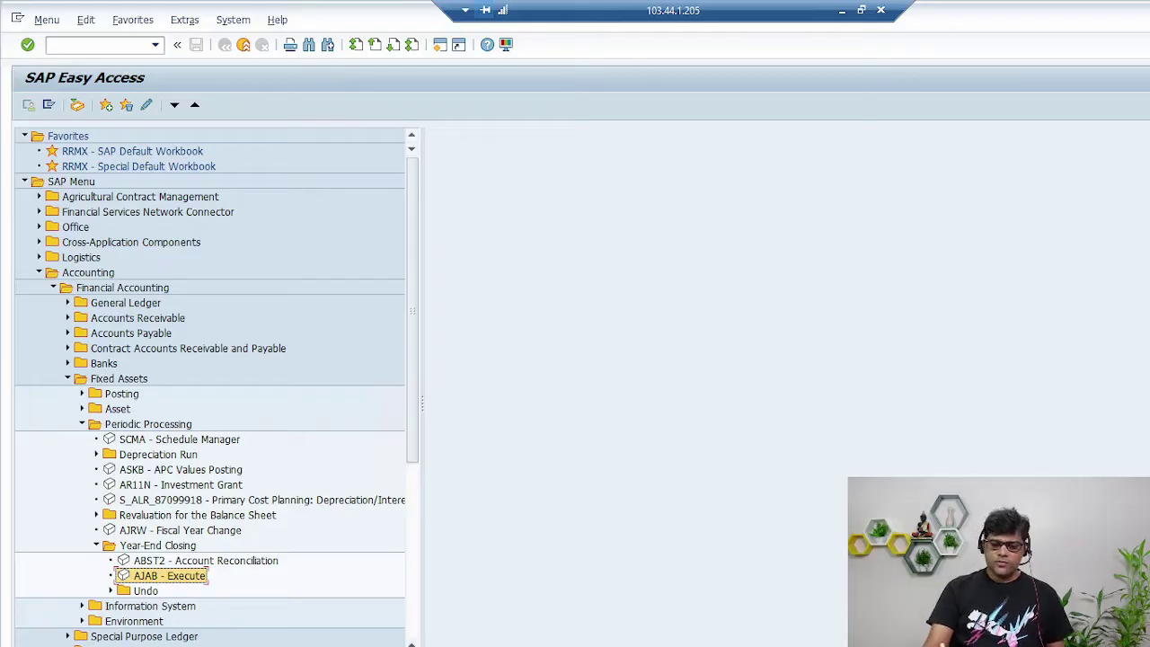
mouse_move(185, 478)
left_mouse_down()
mouse_move(278, 441)
mouse_move(94, 512)
left_mouse_up()
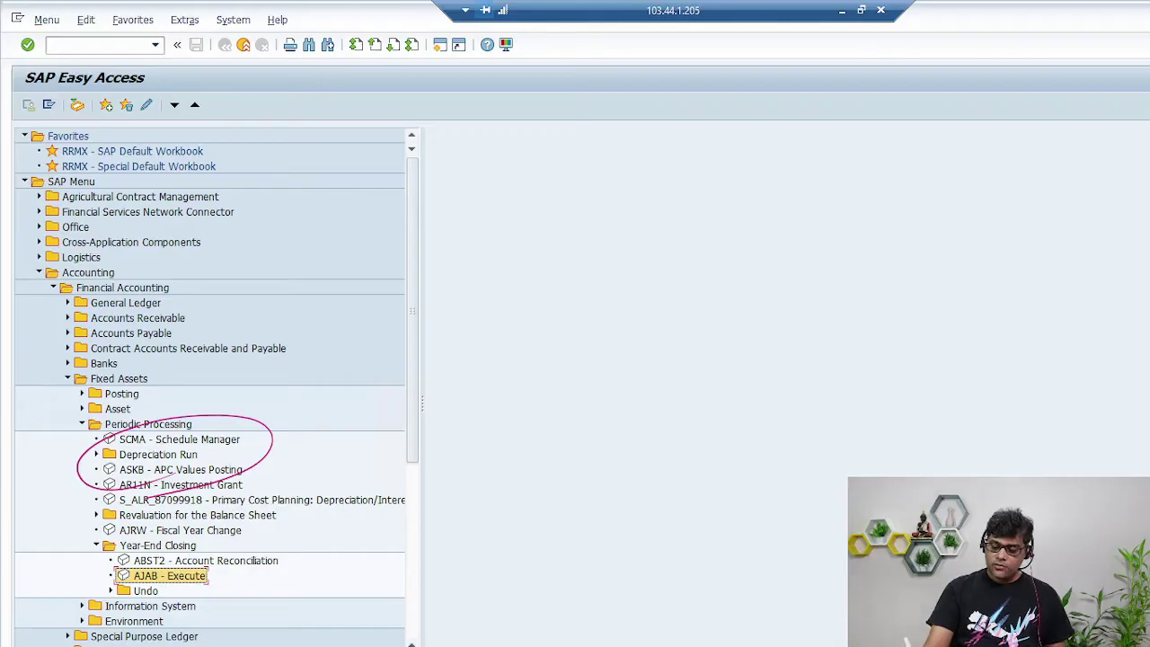
key("Escape")
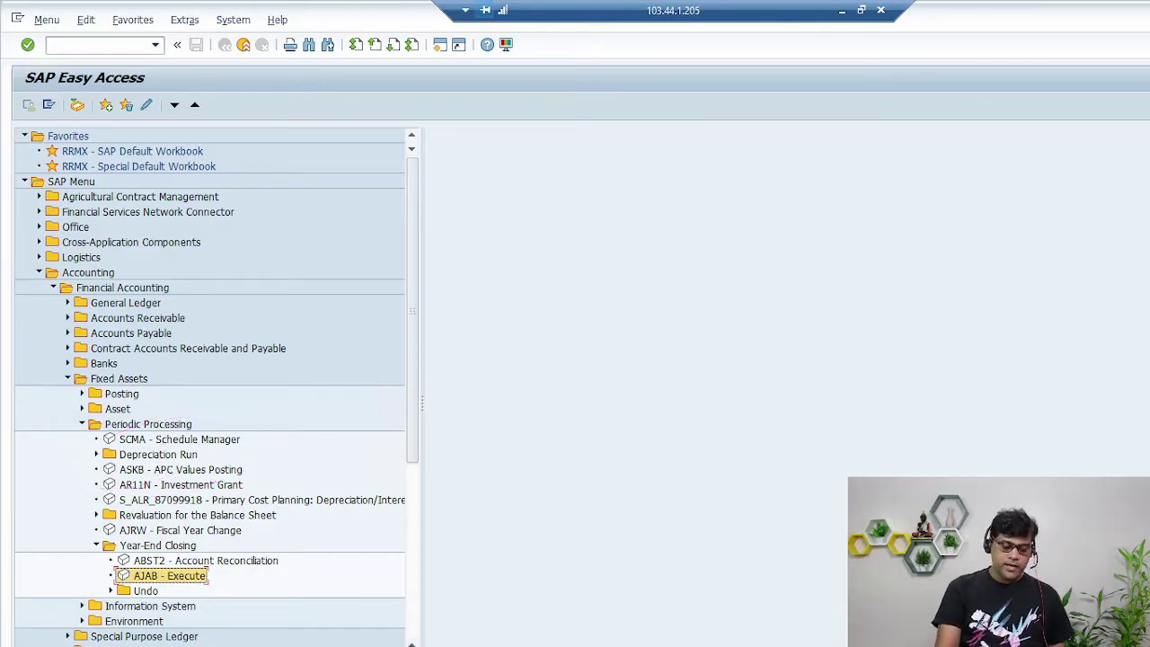
key("Escape")
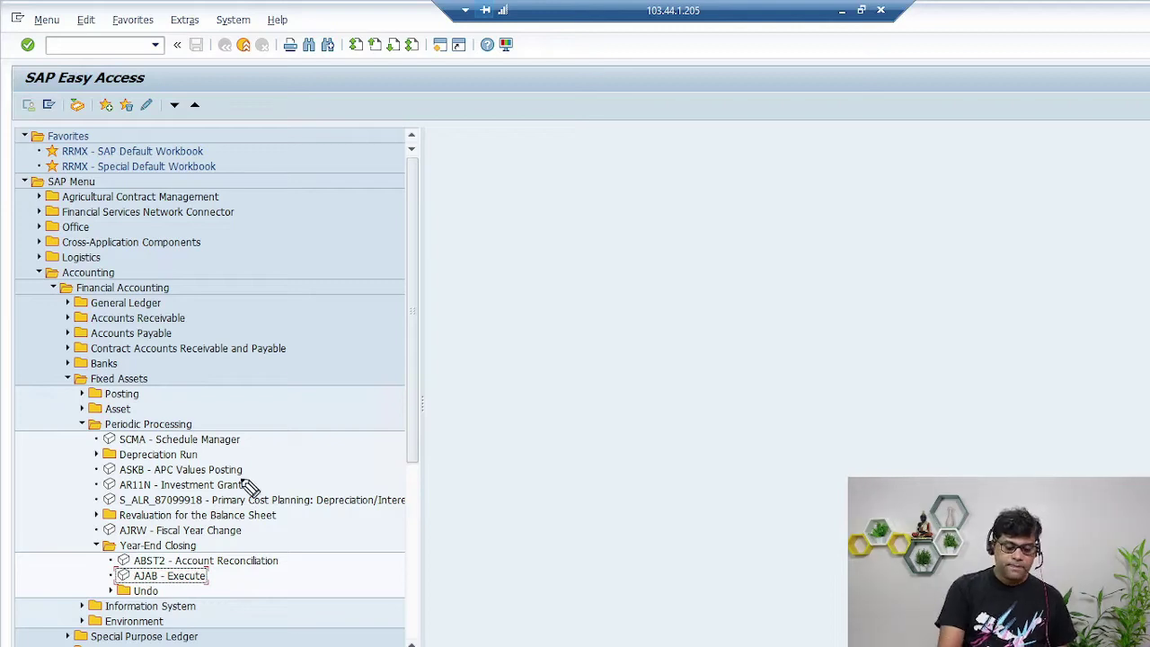
Step: Tick the ASKB, Year-End Closing and AJAB entries under Periodic Processing, handwrite AFAB beside the menu, and clear the annotations
left_click_drag(257, 465, 312, 434)
left_click_drag(300, 554, 371, 515)
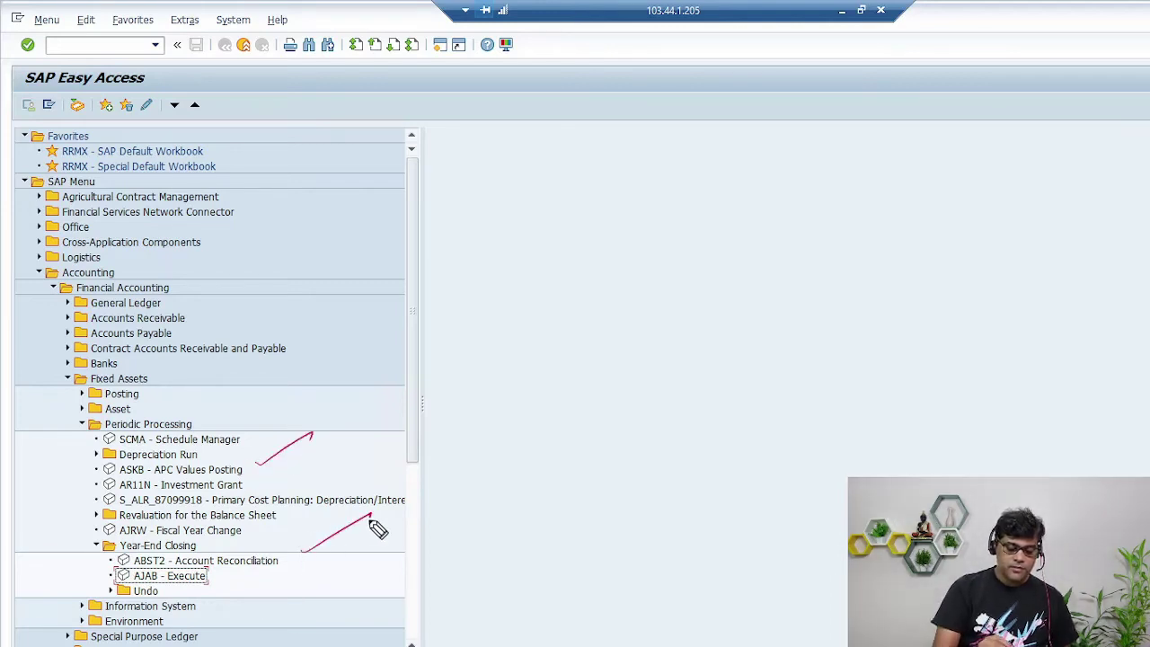
left_click_drag(234, 576, 286, 549)
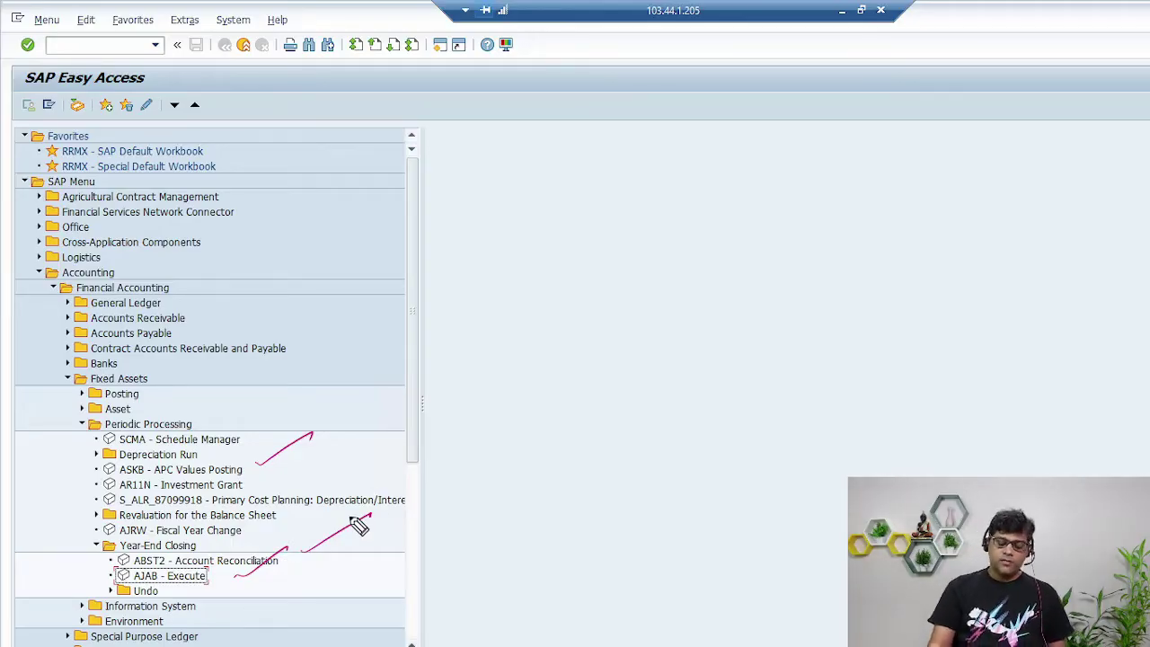
mouse_move(755, 463)
left_mouse_down()
mouse_move(773, 437)
mouse_move(845, 433)
mouse_move(851, 447)
left_mouse_up()
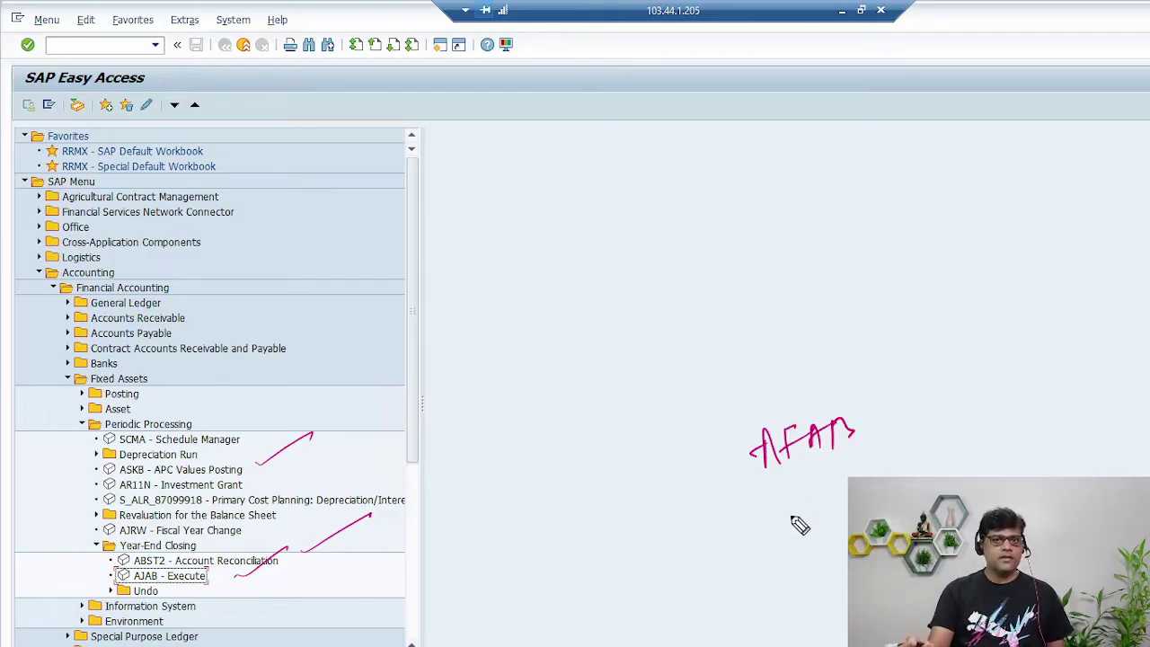
key("Escape")
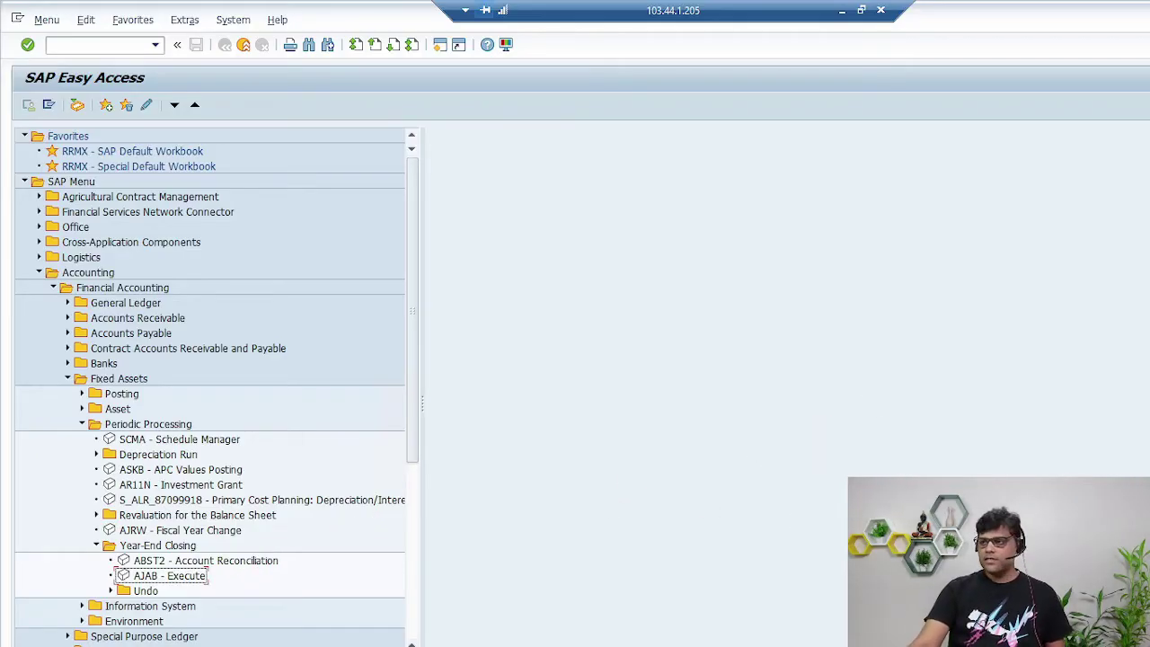
Step: Switch to PowerPoint and go back past the test run slide to the Process Dep Run – AFAB slide
left_click(841, 10)
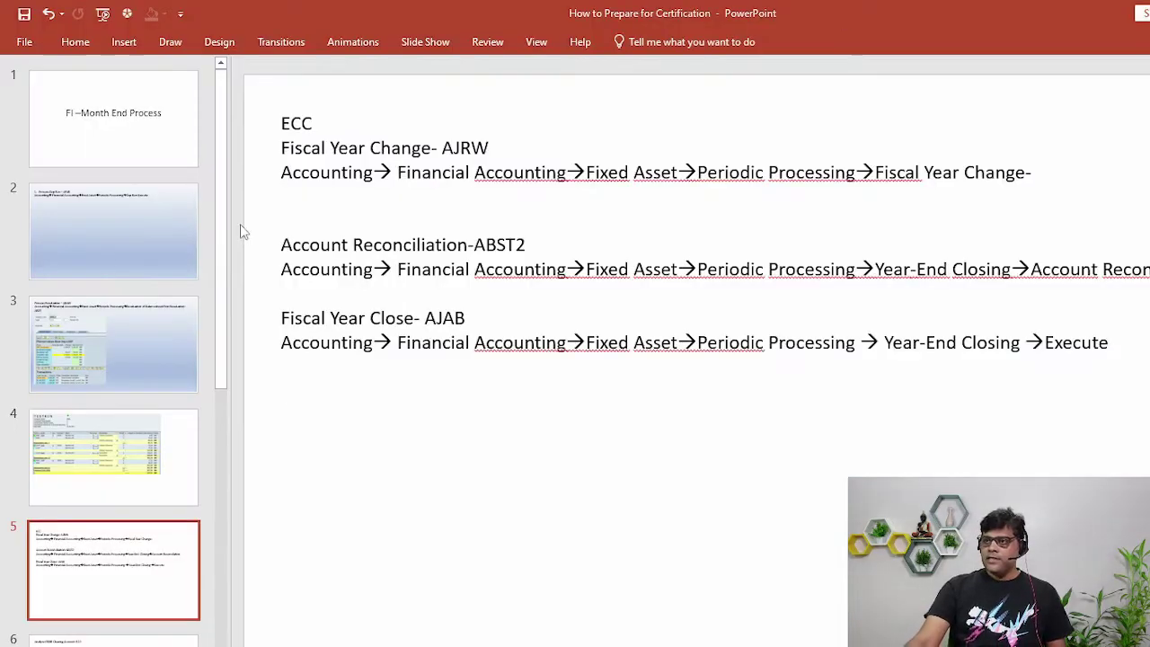
left_click(113, 477)
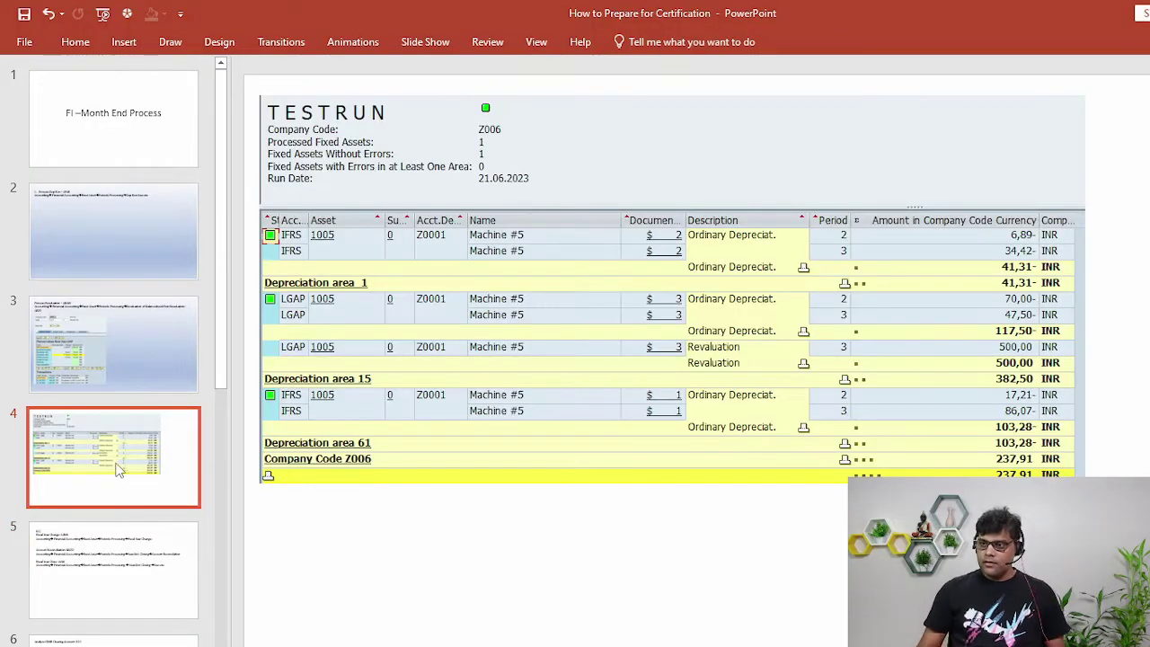
key("Up")
key("Up")
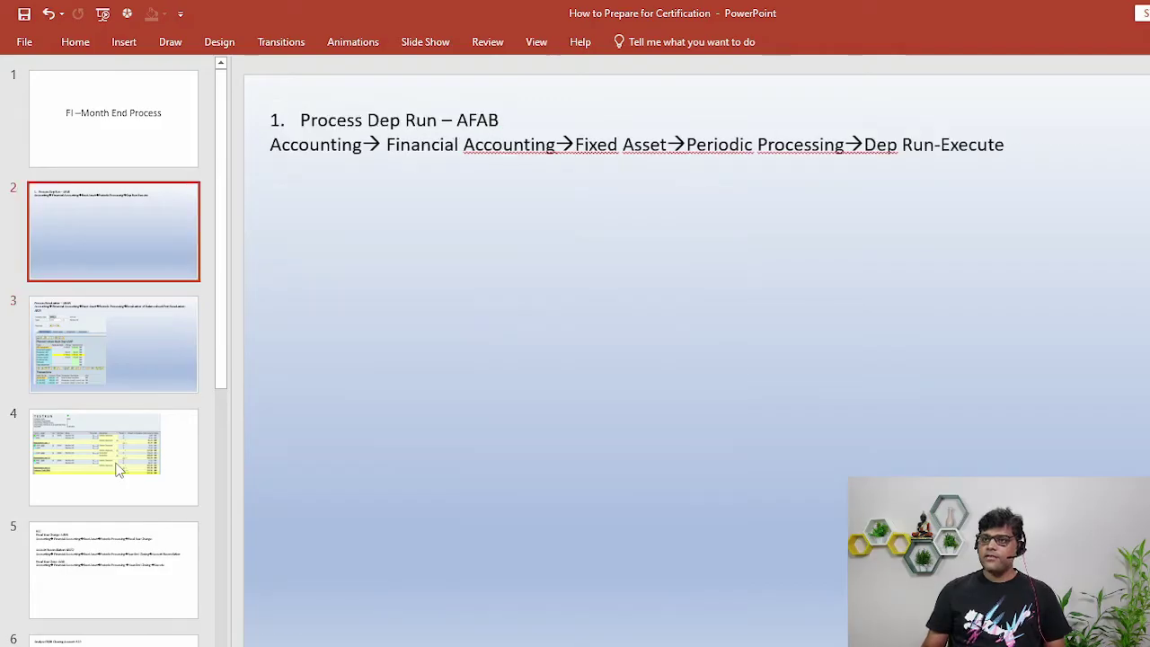
Step: Advance through the revaluation, test run and ECC year-end slides to the Analyze GR/IR Clearing Account – F.19 slide
key("Down")
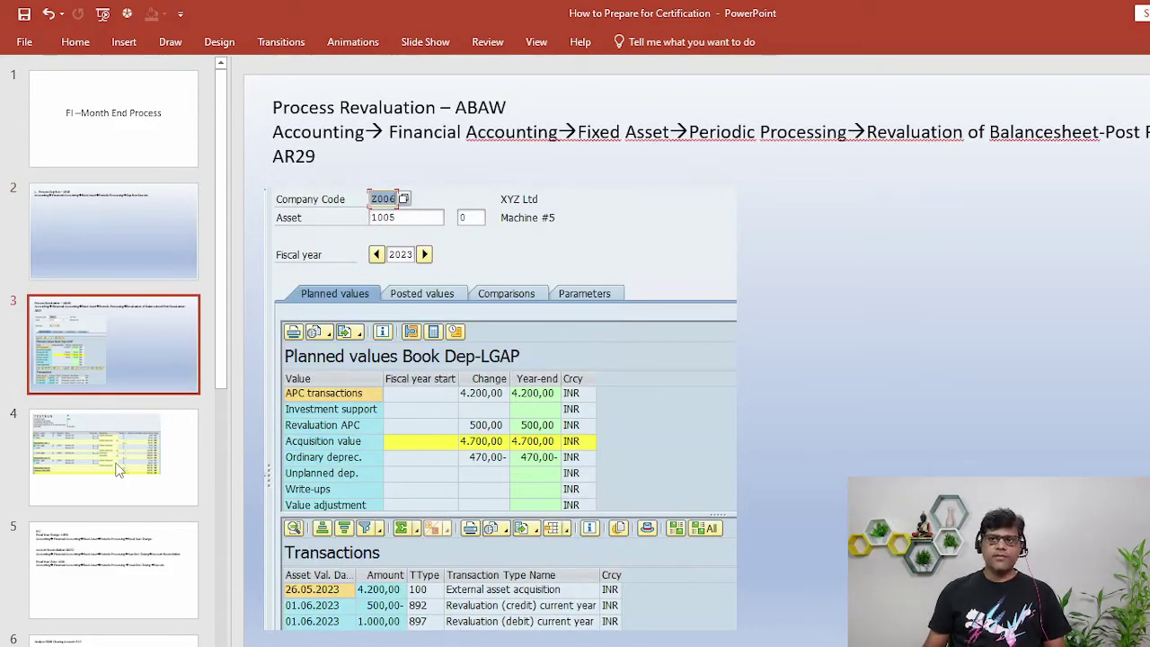
key("Down")
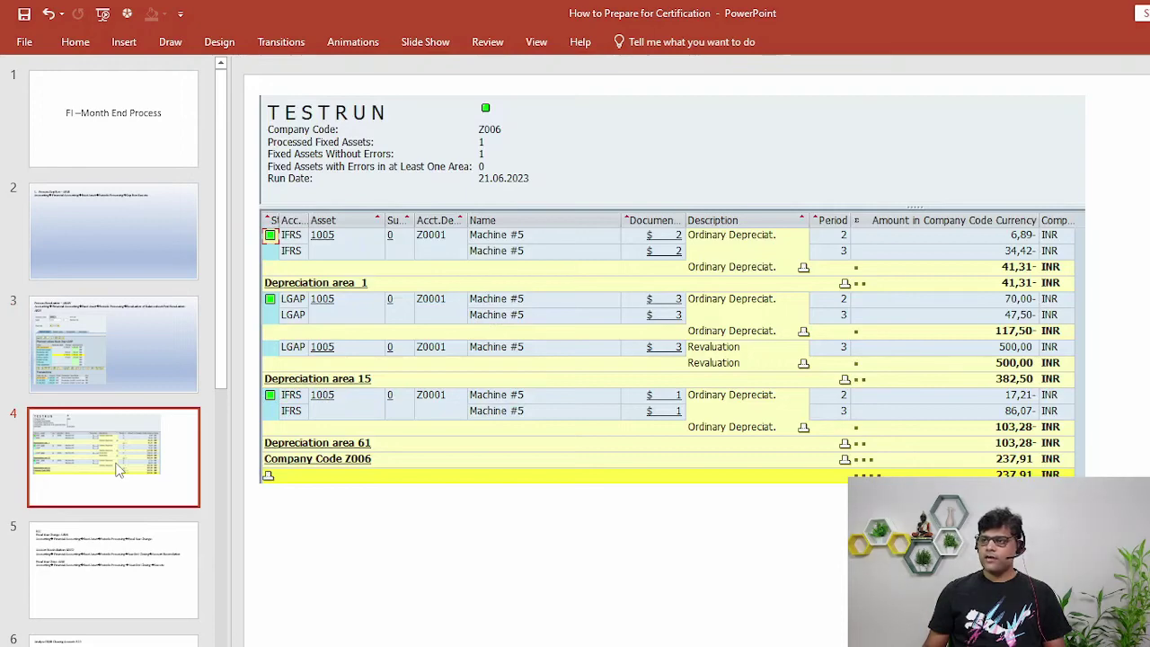
key("Down")
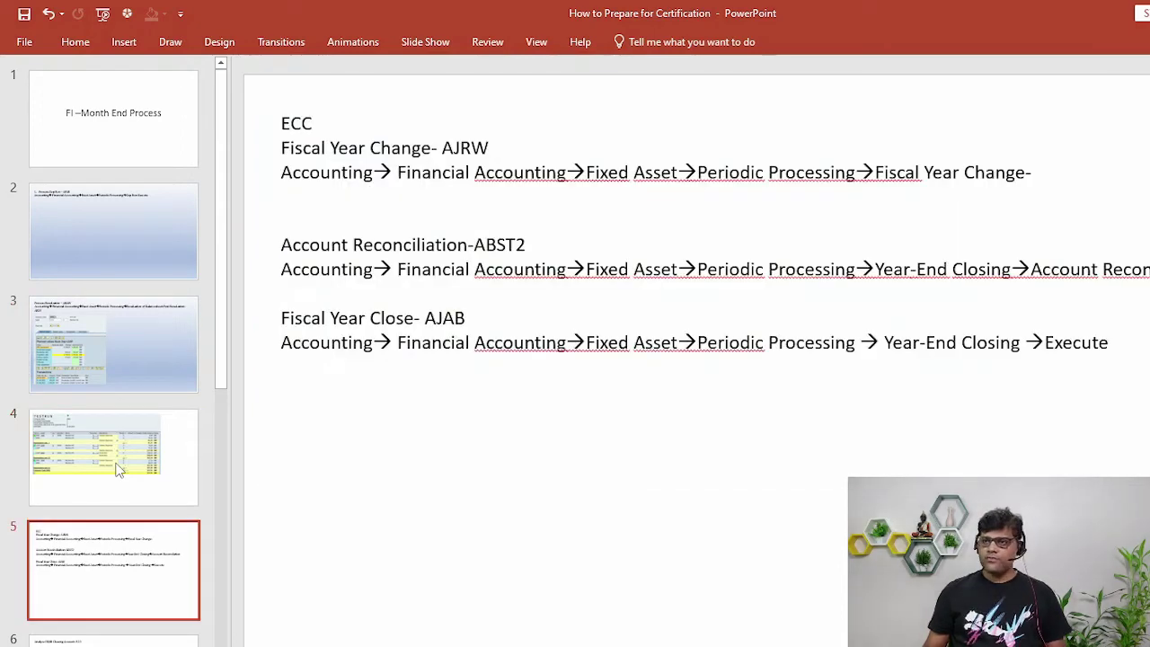
key("Down")
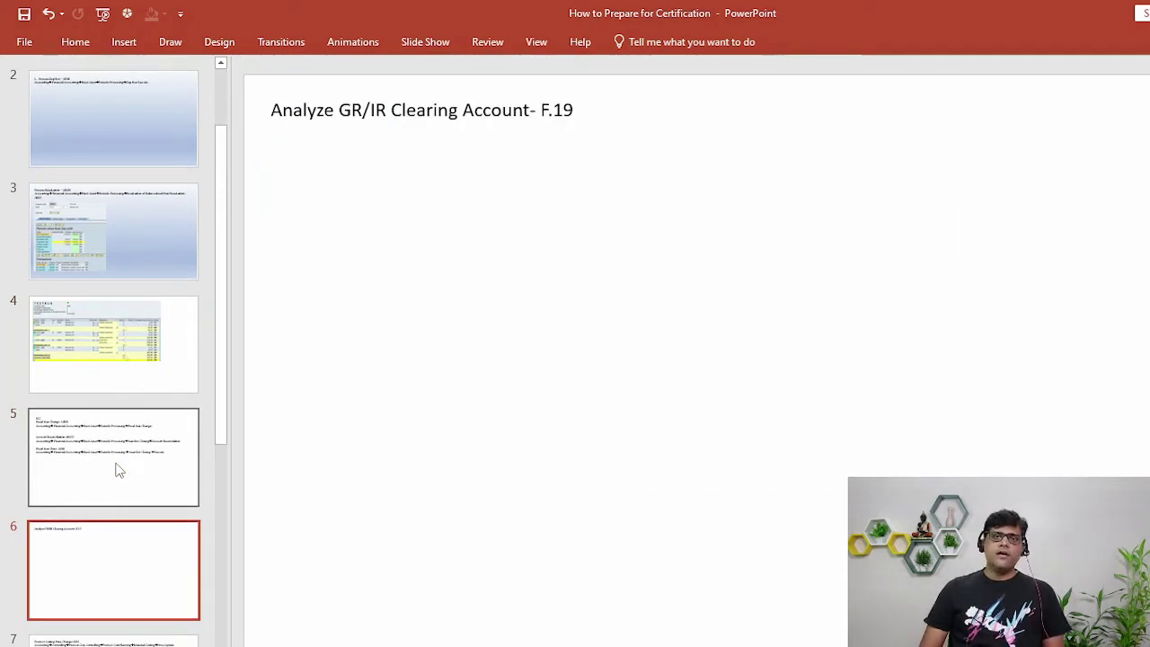
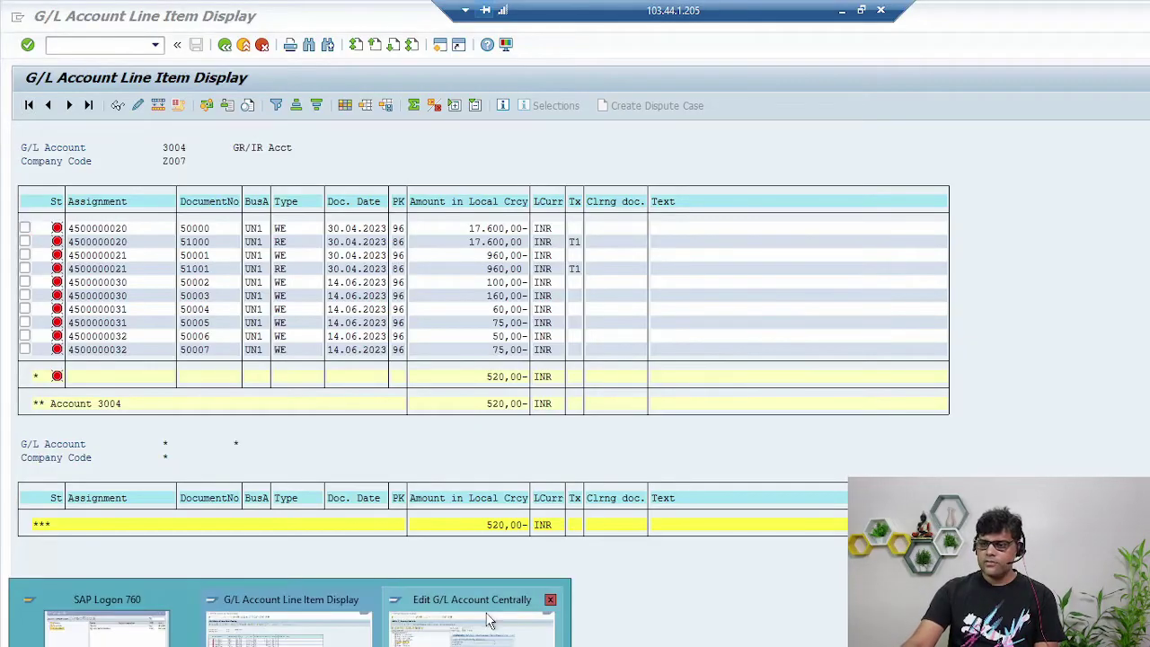
Step: Switch to the Edit G/L Account Centrally window in SAP, open a new session, and start transaction F.19
left_click(490, 620)
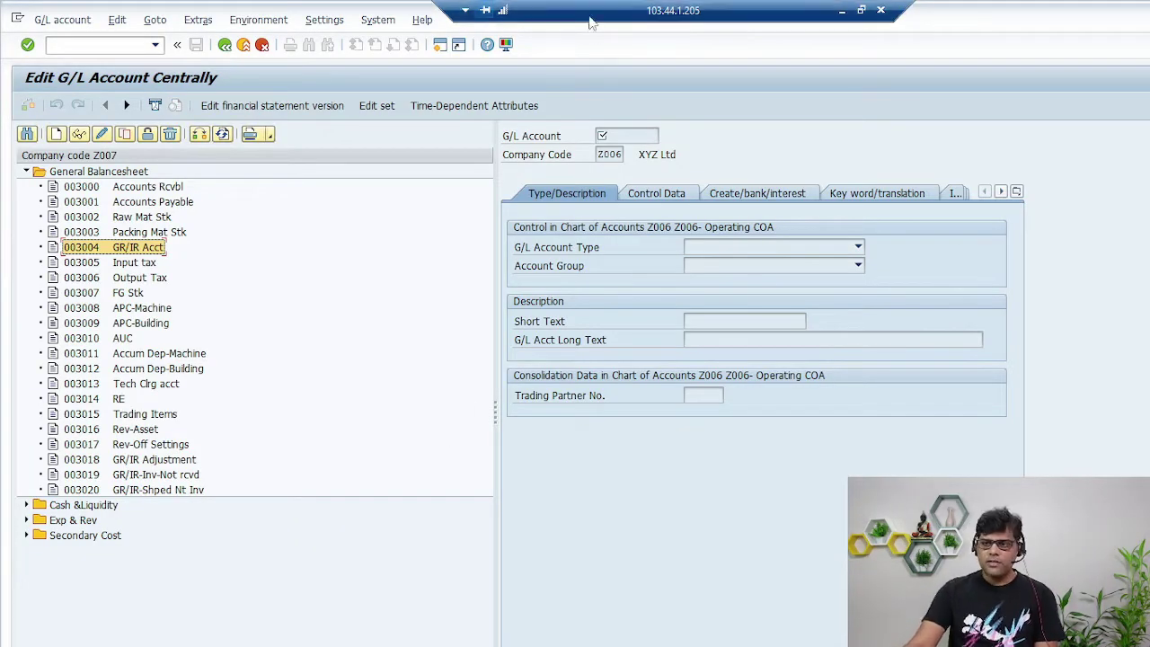
left_click(442, 47)
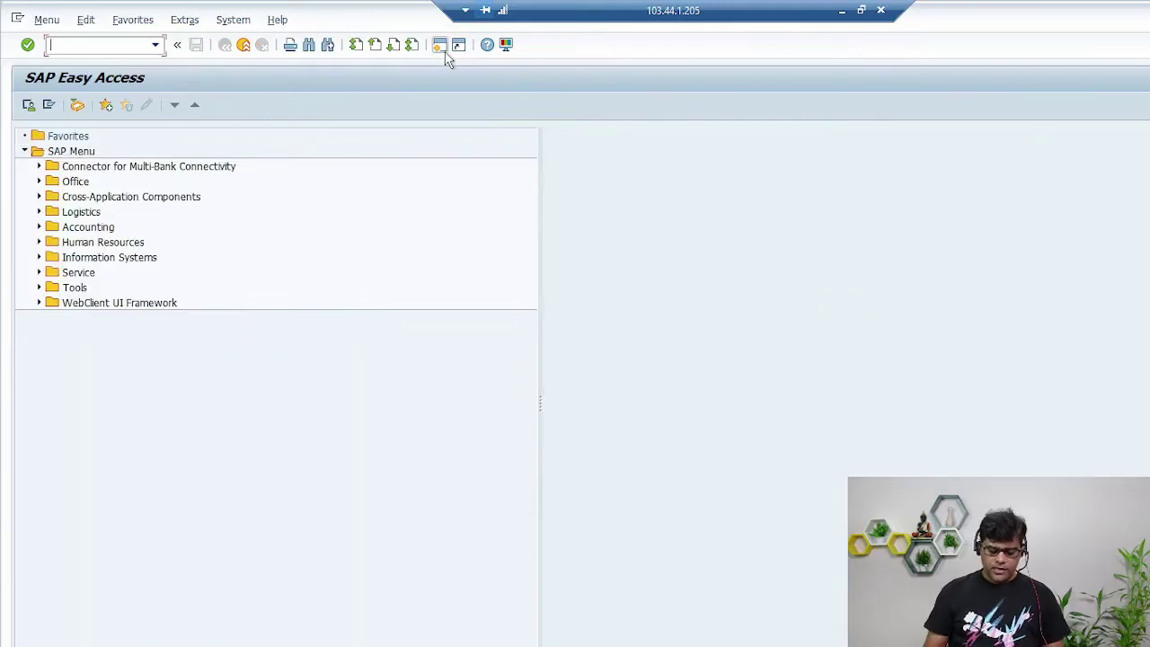
type("f.19")
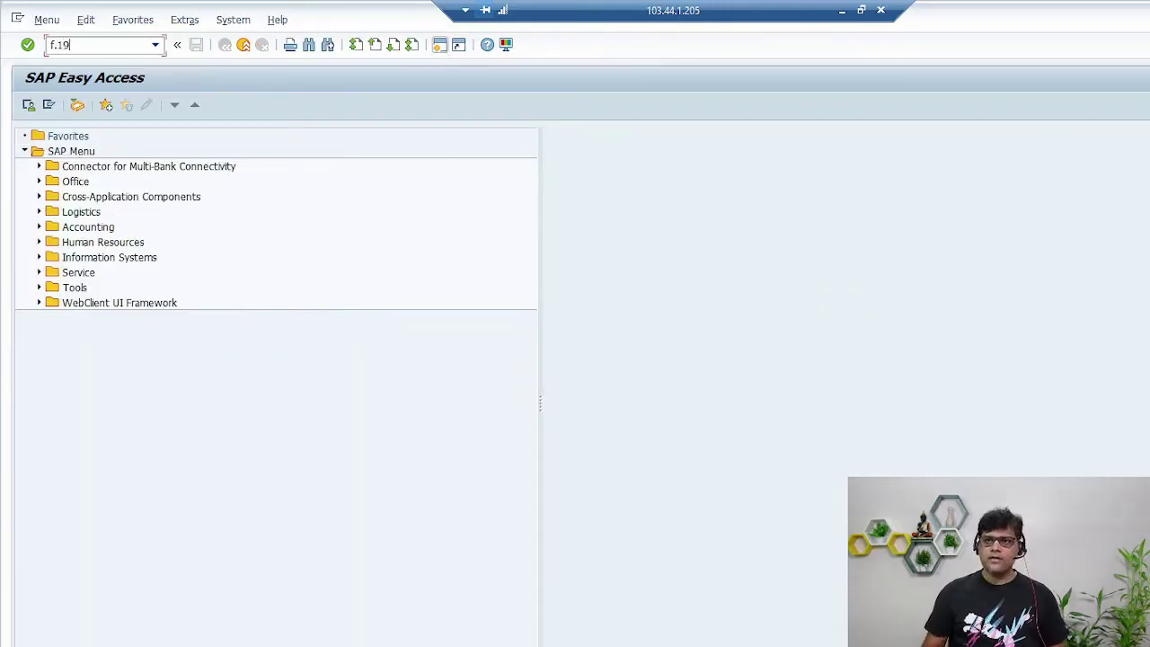
key("Return")
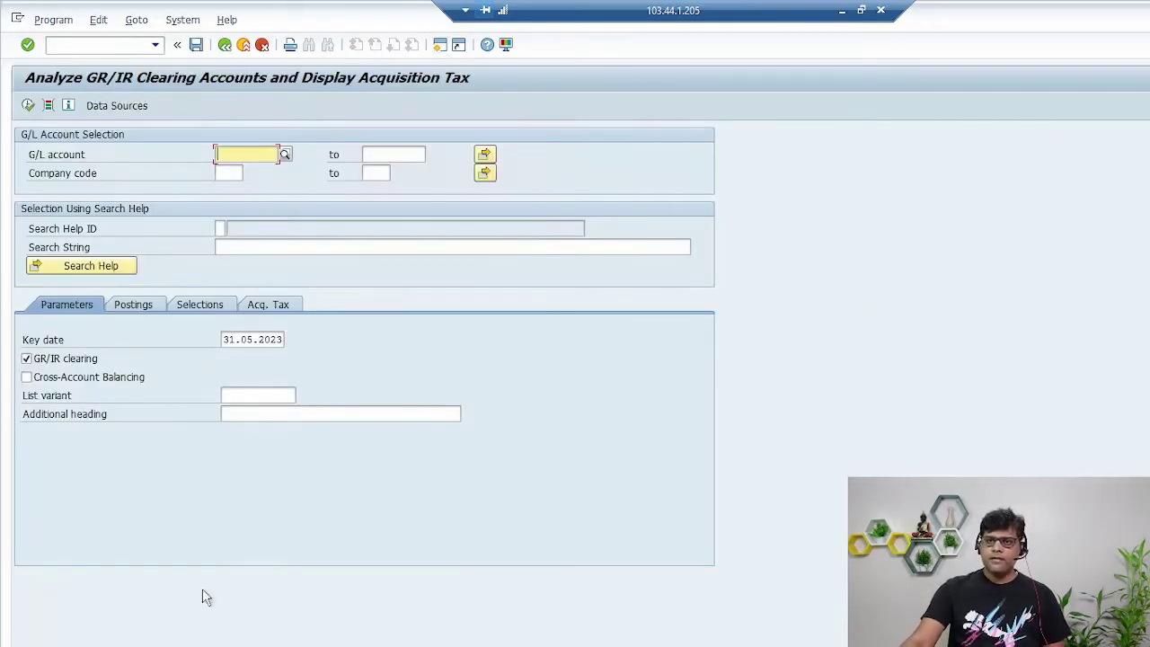
Step: Check the GR/IR account in the G/L line item display, then enter G/L account 3004 and company code Z007 in F.19
left_click(306, 620)
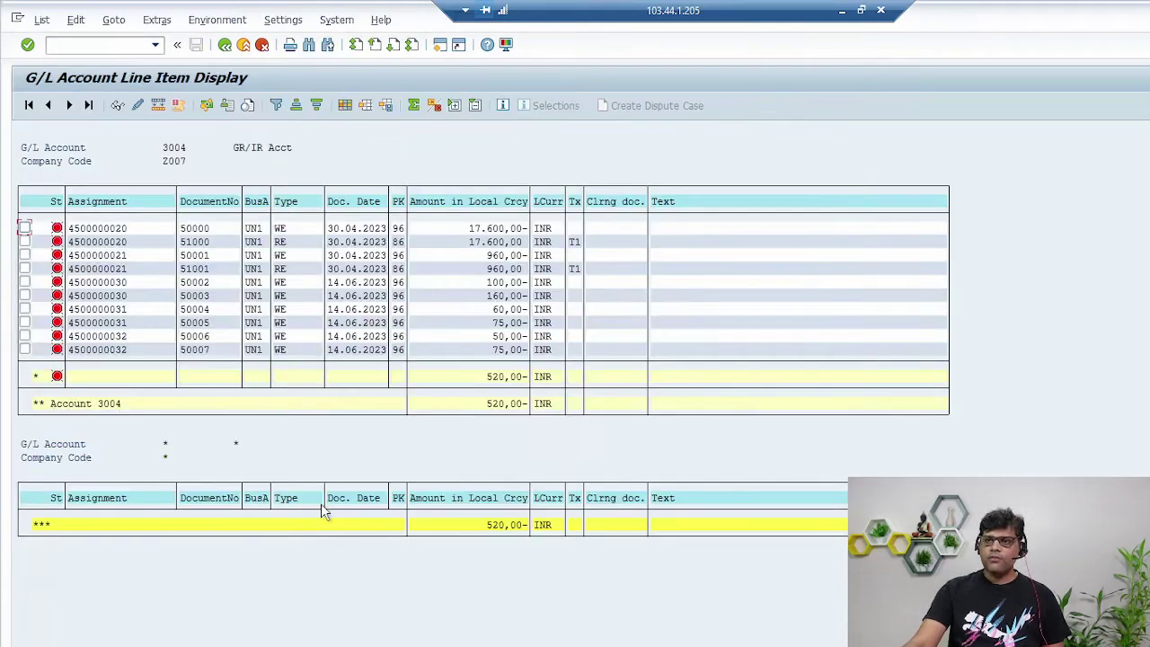
key("alt+Tab")
type("3004")
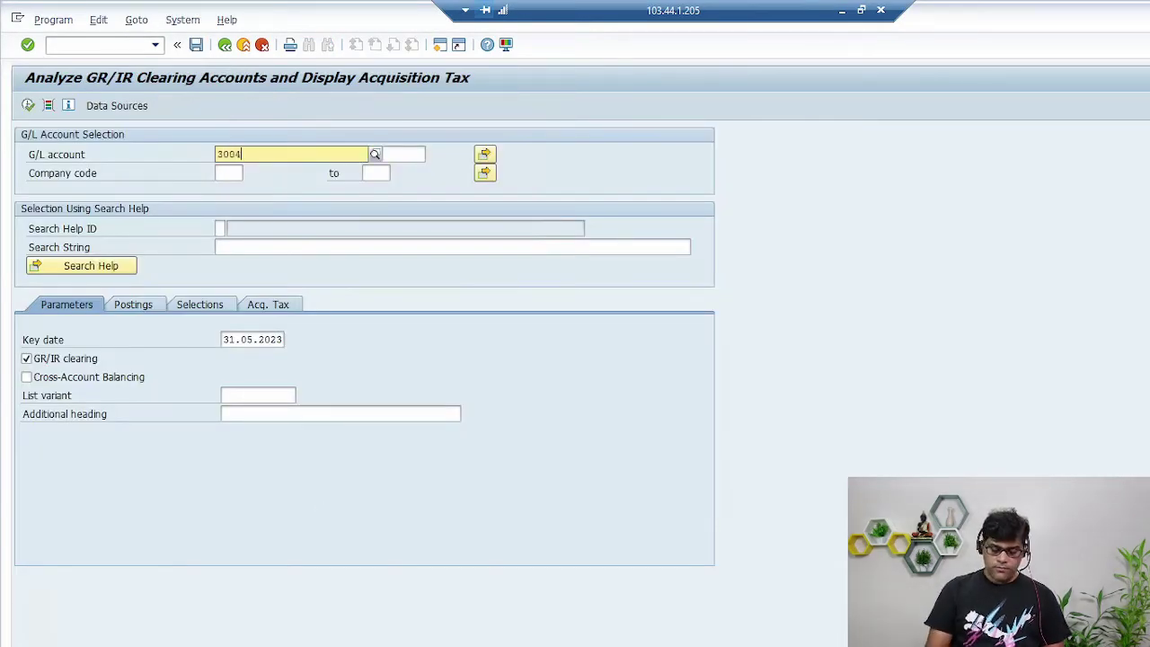
key("Tab")
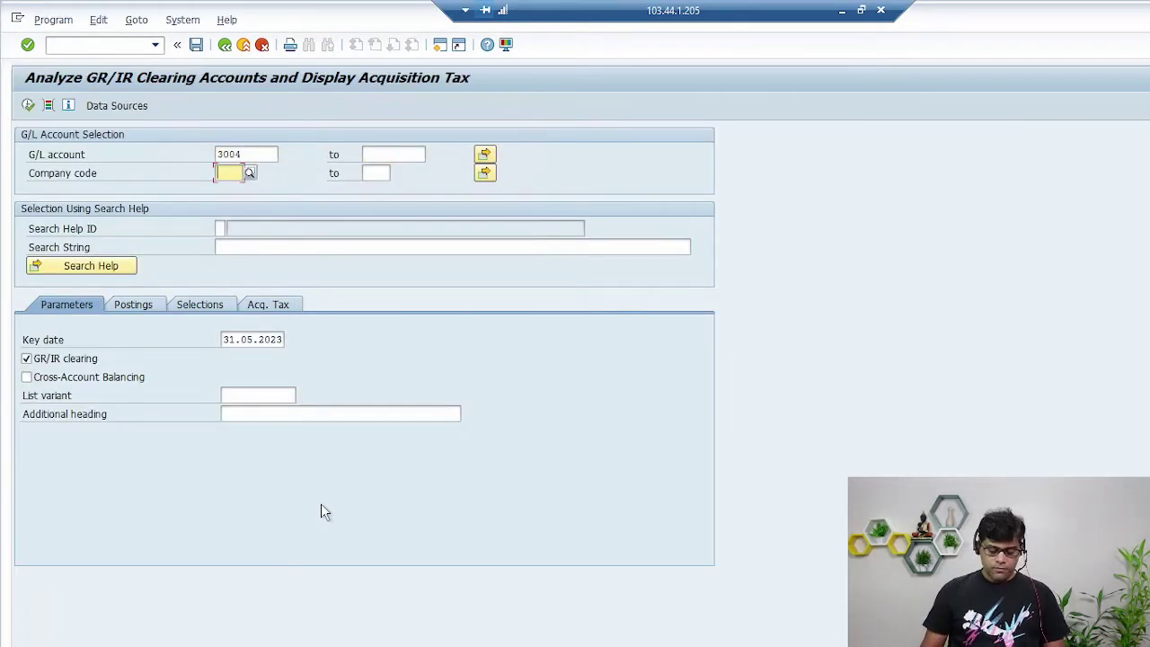
type("z007")
key("Tab")
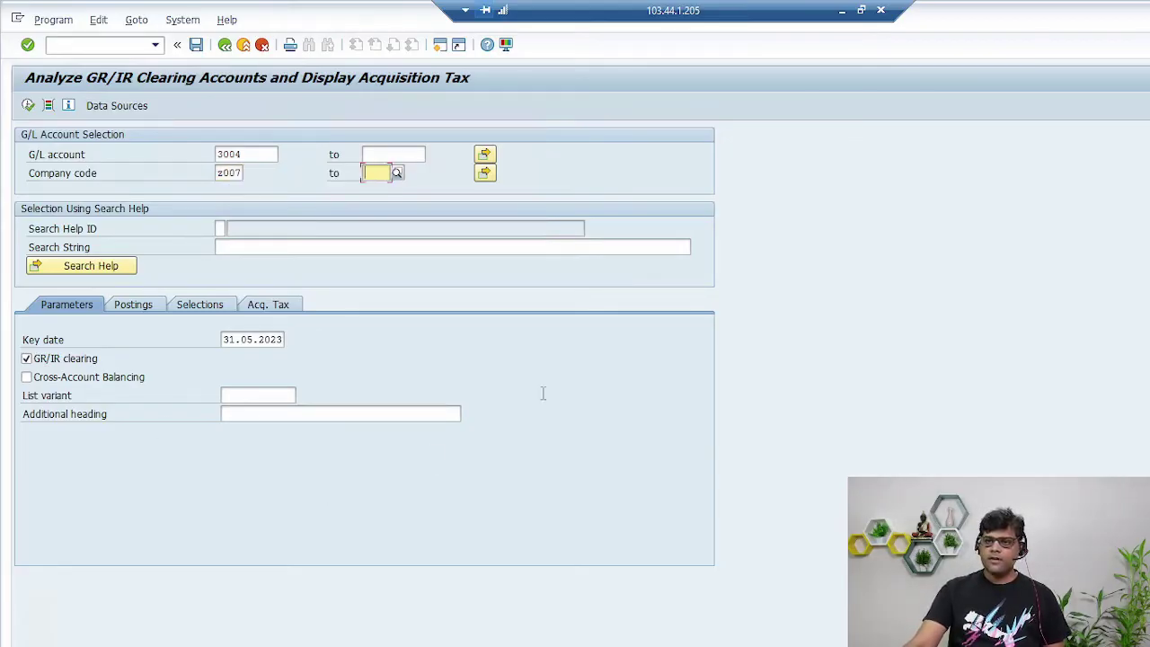
Step: Set the key date of the GR/IR analysis to 30.06.2023
left_click_drag(230, 345, 297, 345)
type("3")
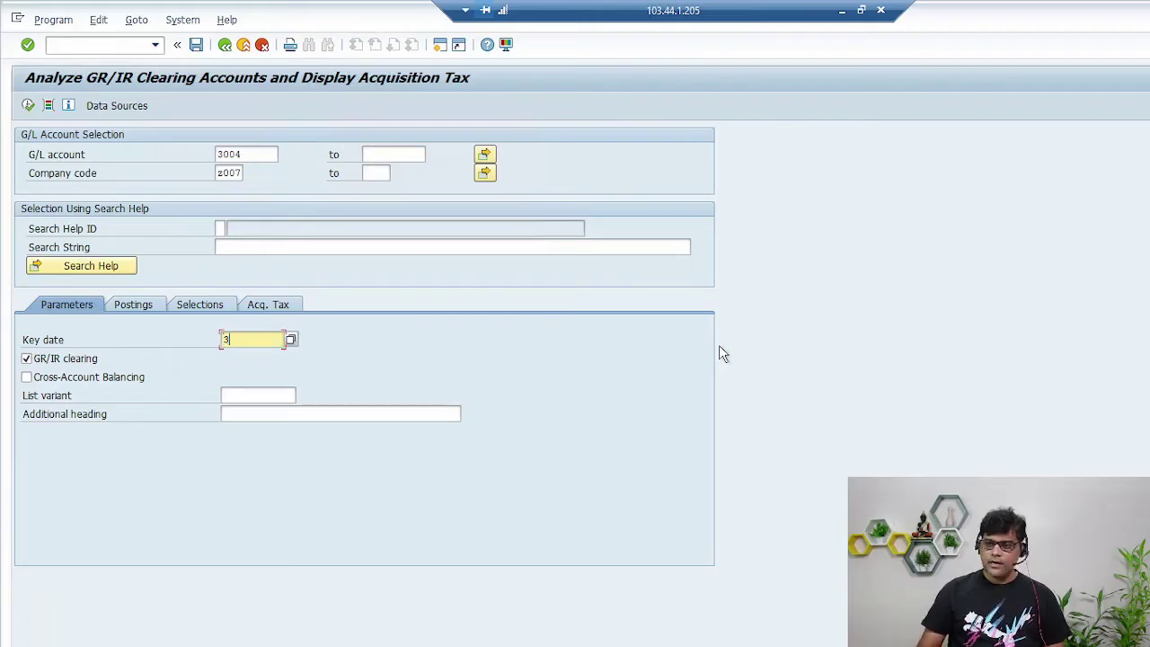
key("BackSpace")
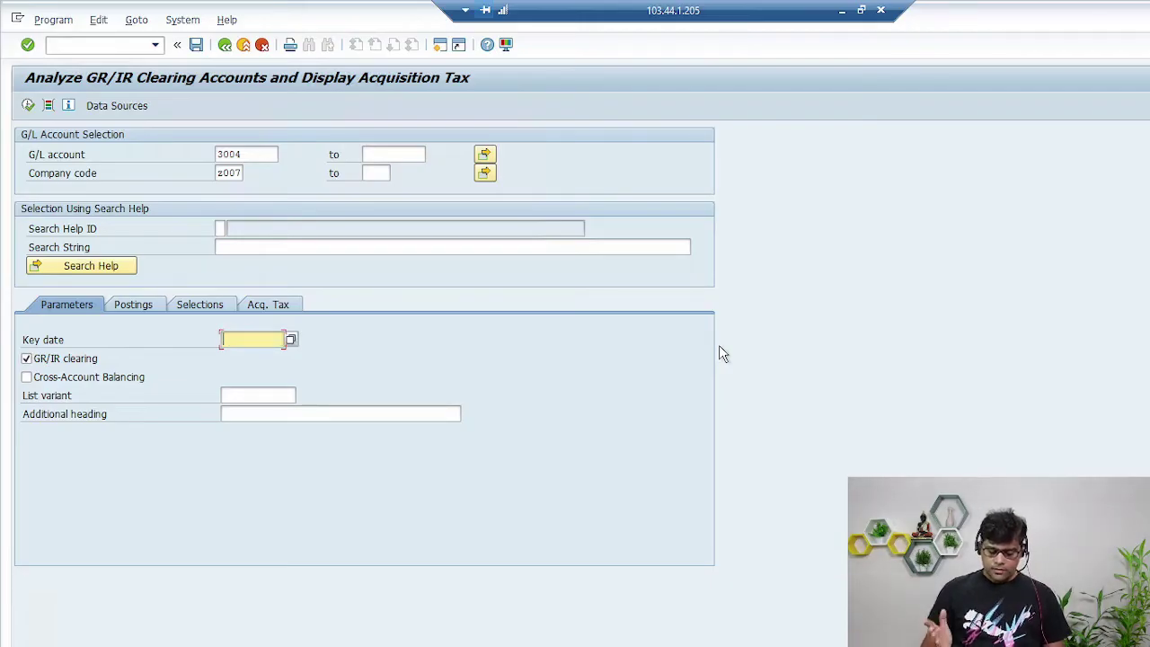
type("30062023")
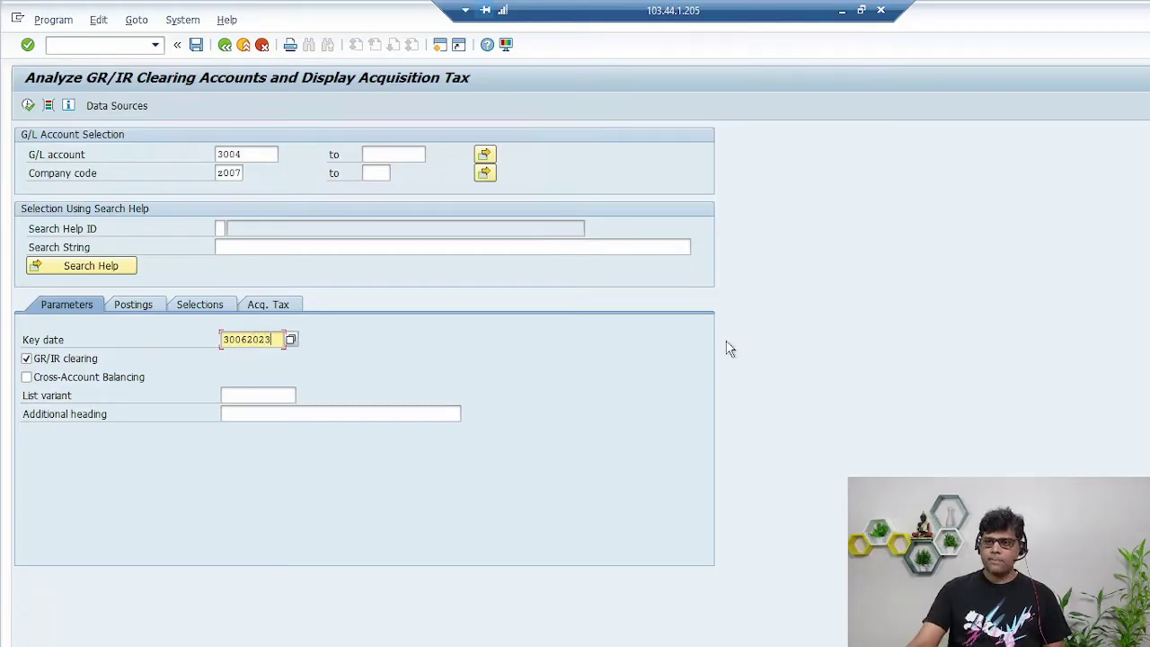
Step: Enable Create Postings in the posting settings and name the batch input session Z007_GRIR
left_click(139, 307)
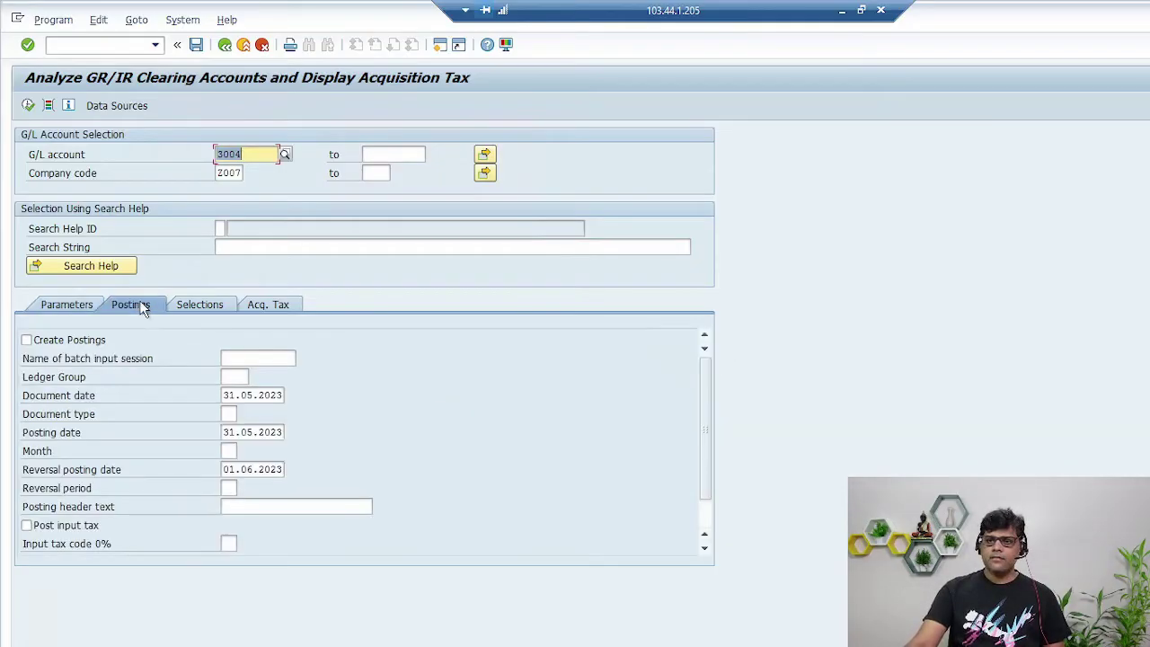
left_click(281, 359)
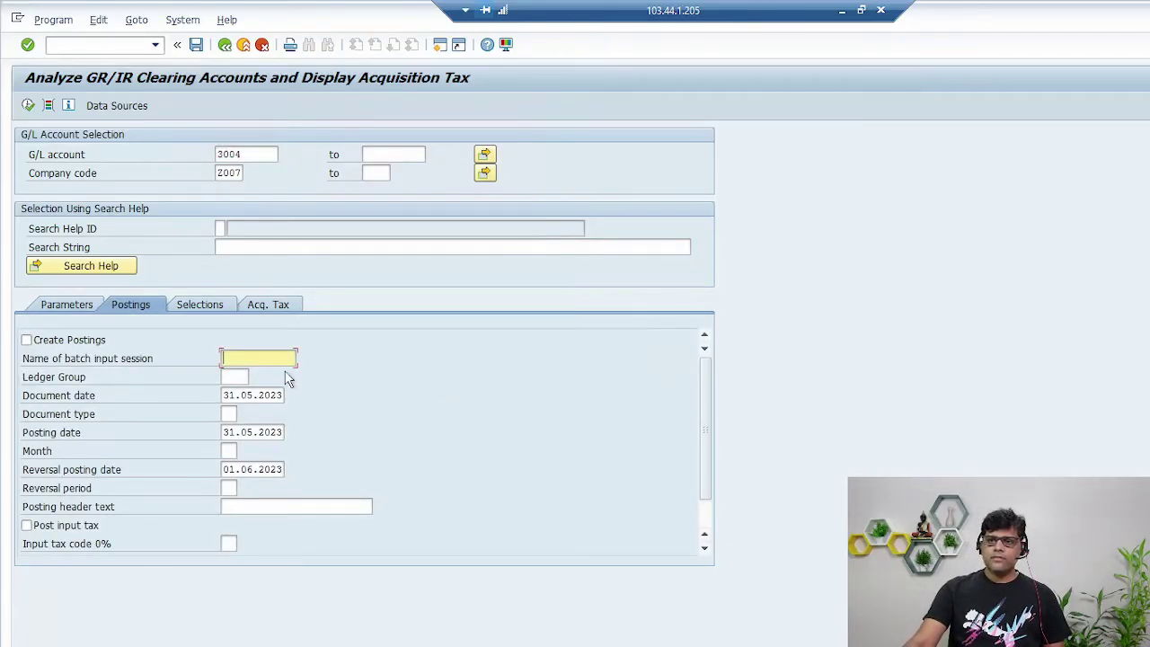
key("shift+Tab")
key("space")
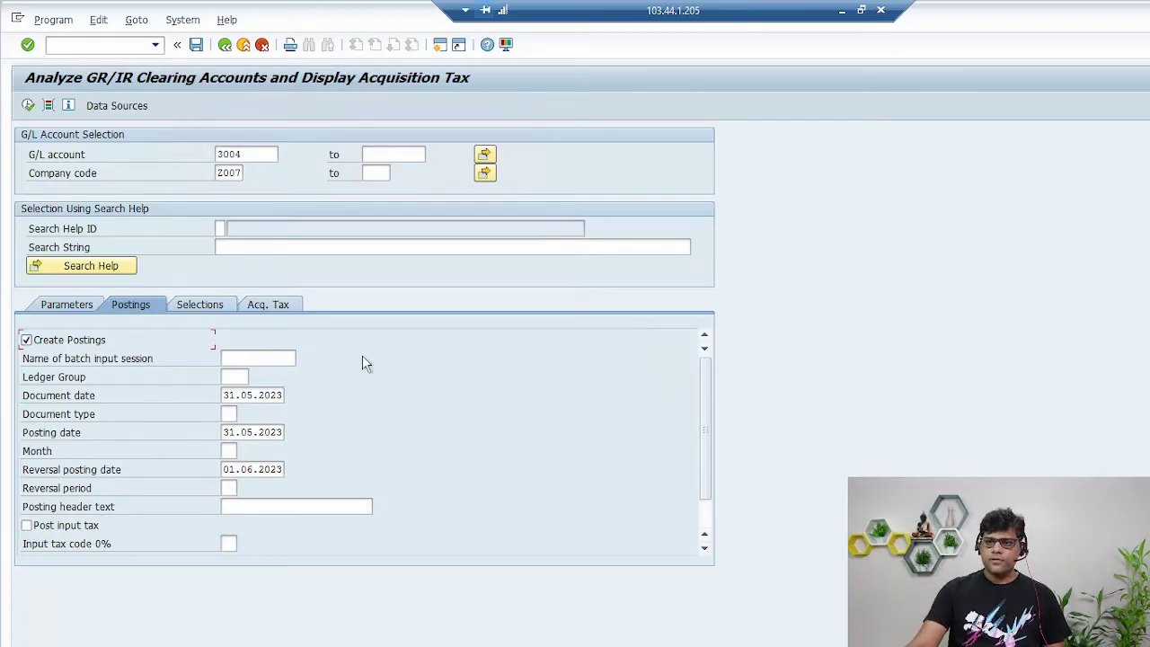
key("Tab")
type("z007")
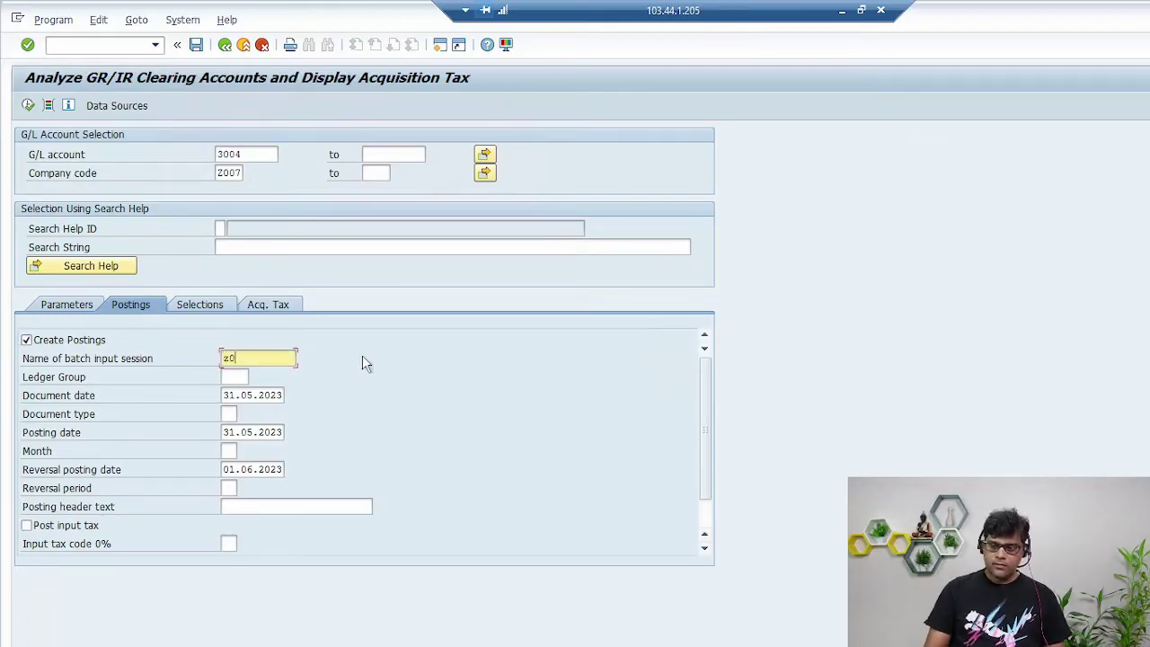
key("BackSpace")
key("BackSpace")
key("BackSpace")
key("BackSpace")
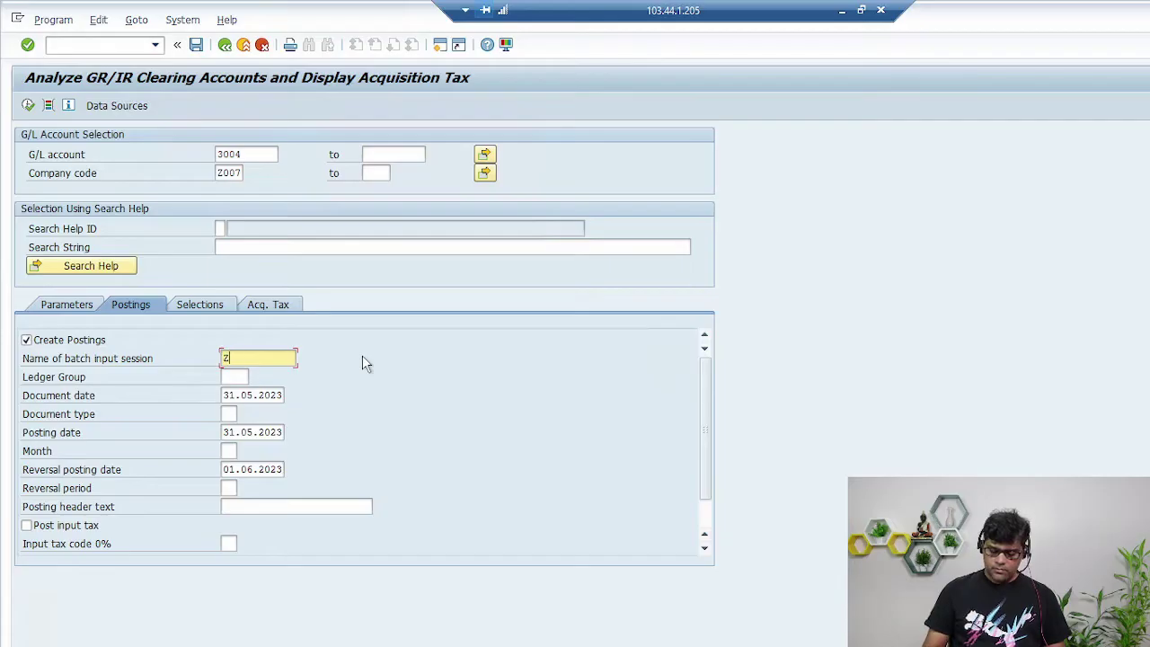
type("Z007_G")
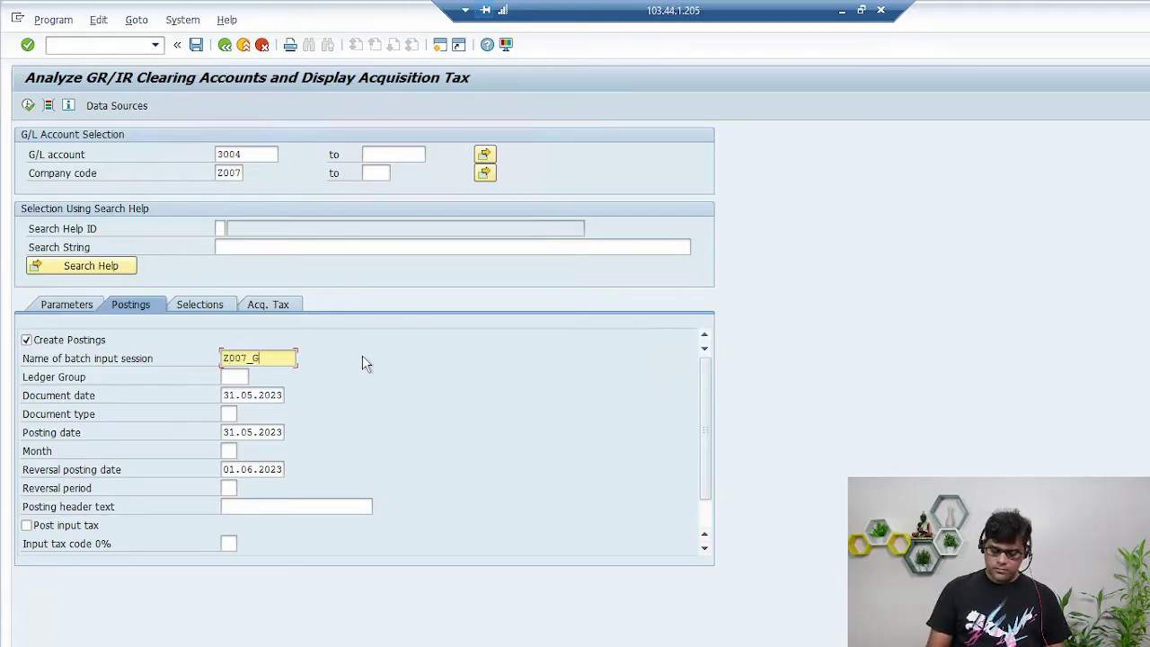
type("RIR")
key("Tab")
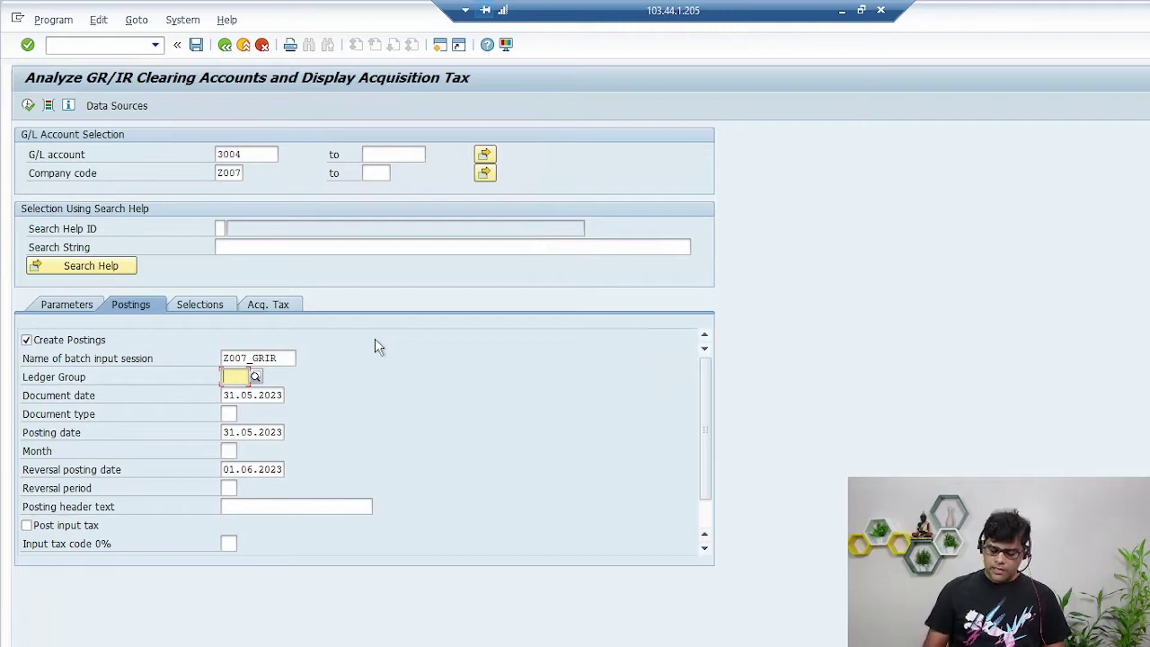
Step: Set the ledger group to 0L, the document date to 30.06.2023 and the document type to SA
type("0L")
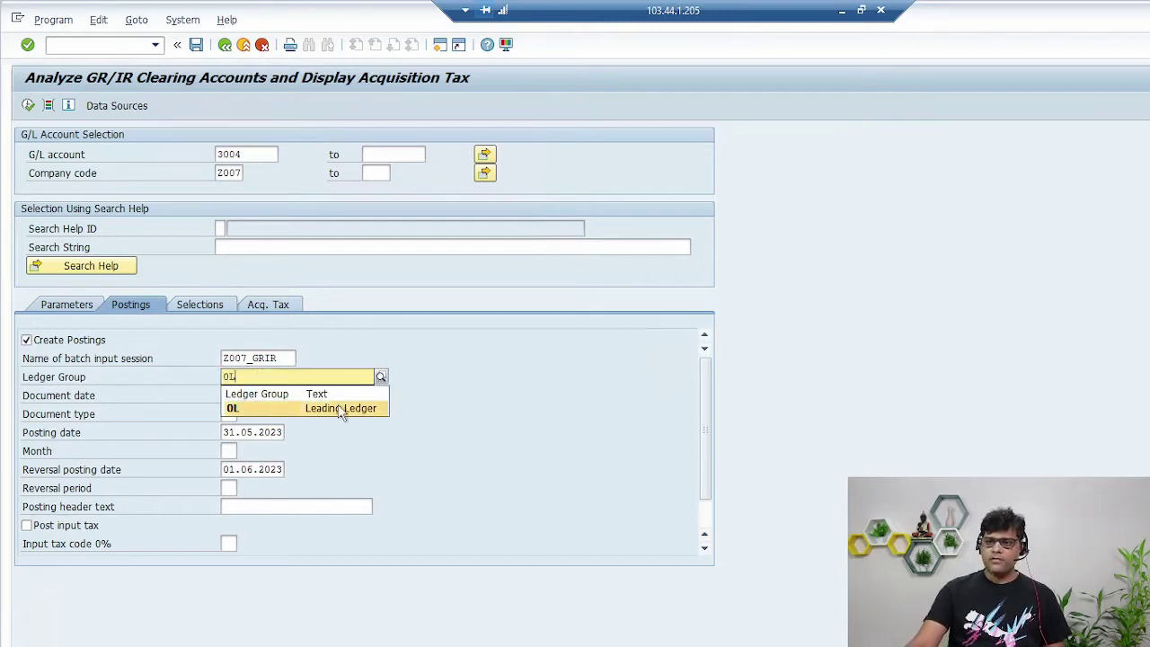
left_click(341, 409)
key("Tab")
type("30062")
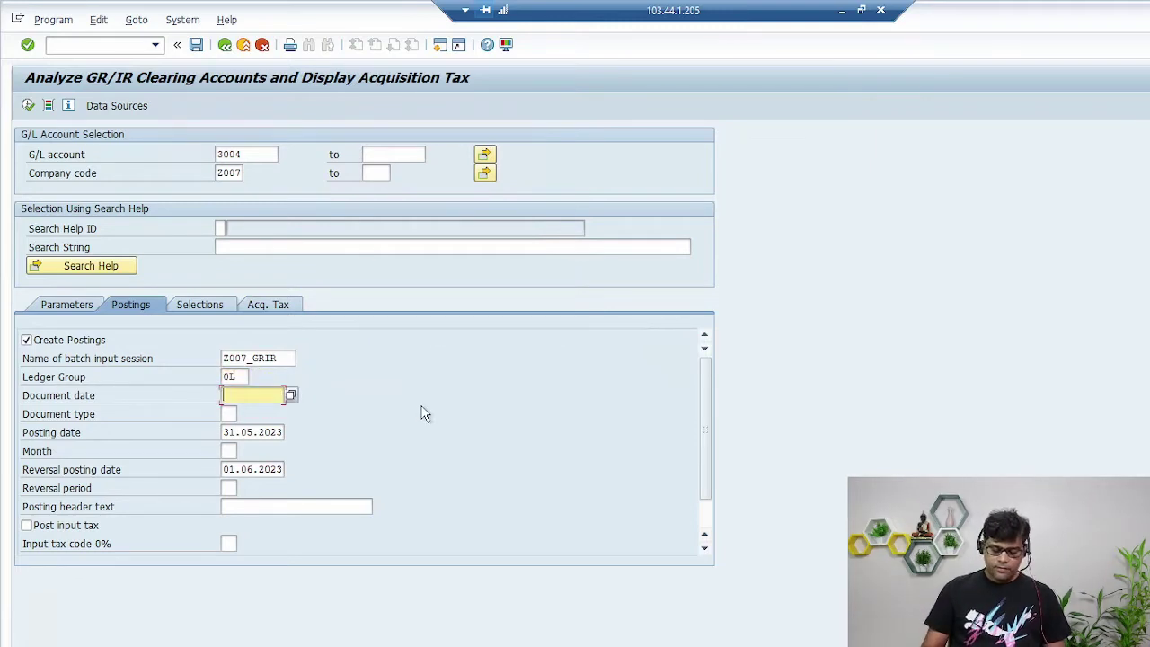
type("023")
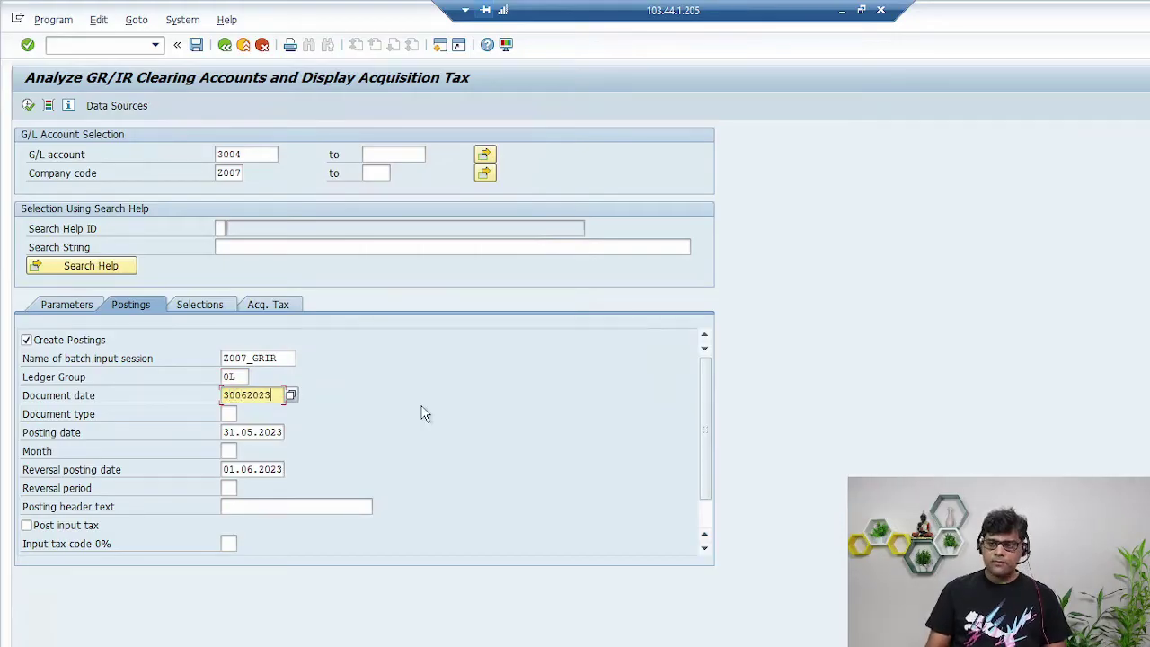
key("Tab")
type("SA")
key("Tab")
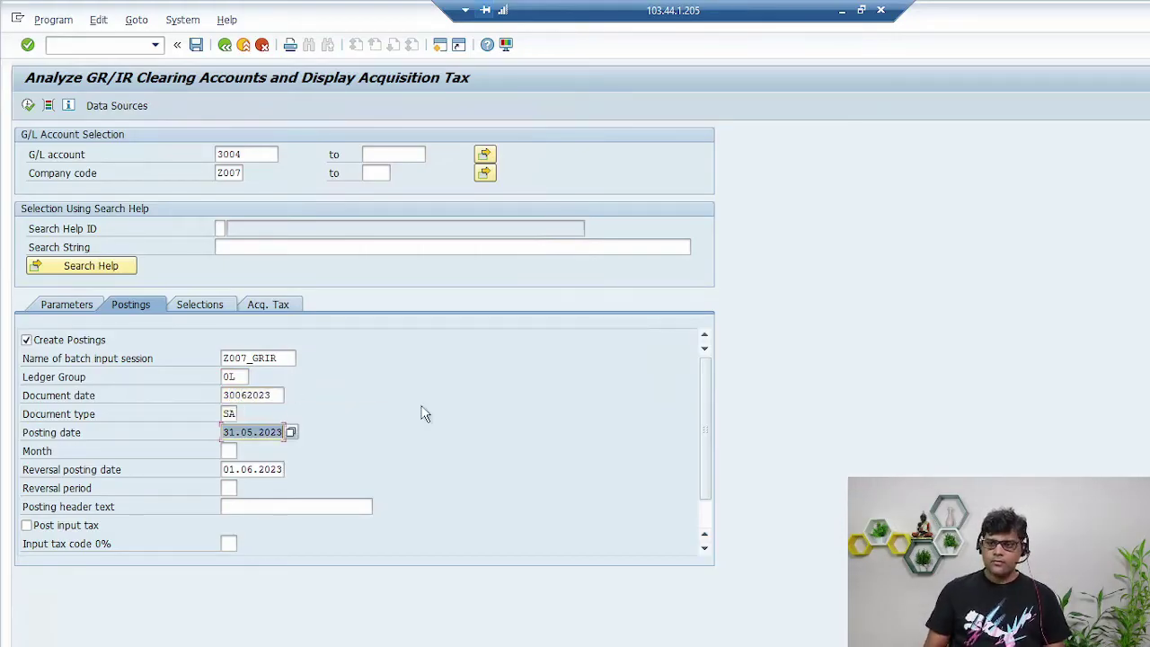
Step: Copy the document date 30.06.2023 into the posting date and set the month to 03
key("shift+Tab")
key("shift+Tab")
key("ctrl+c")
key("Tab")
key("Tab")
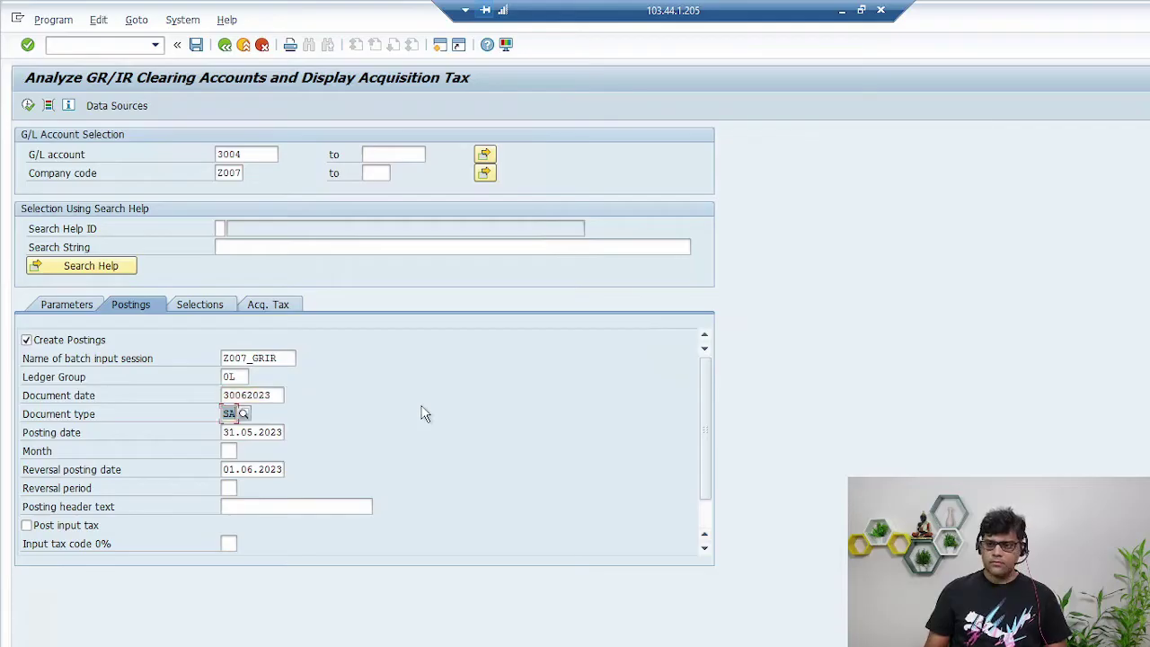
key("ctrl+v")
key("Tab")
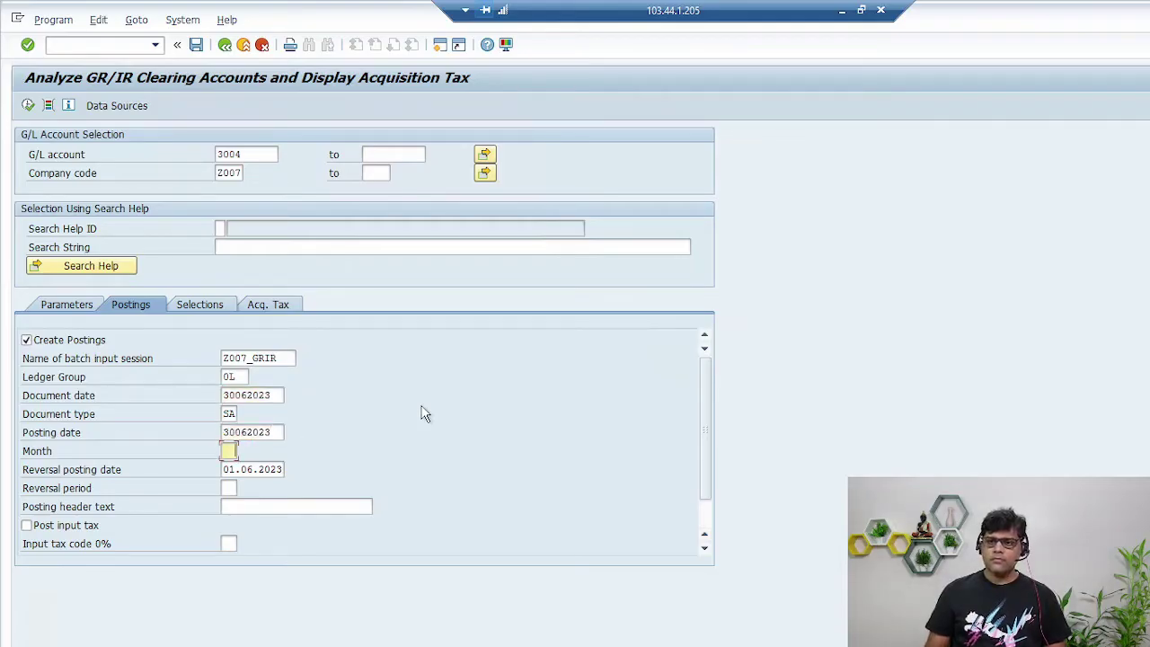
type("03")
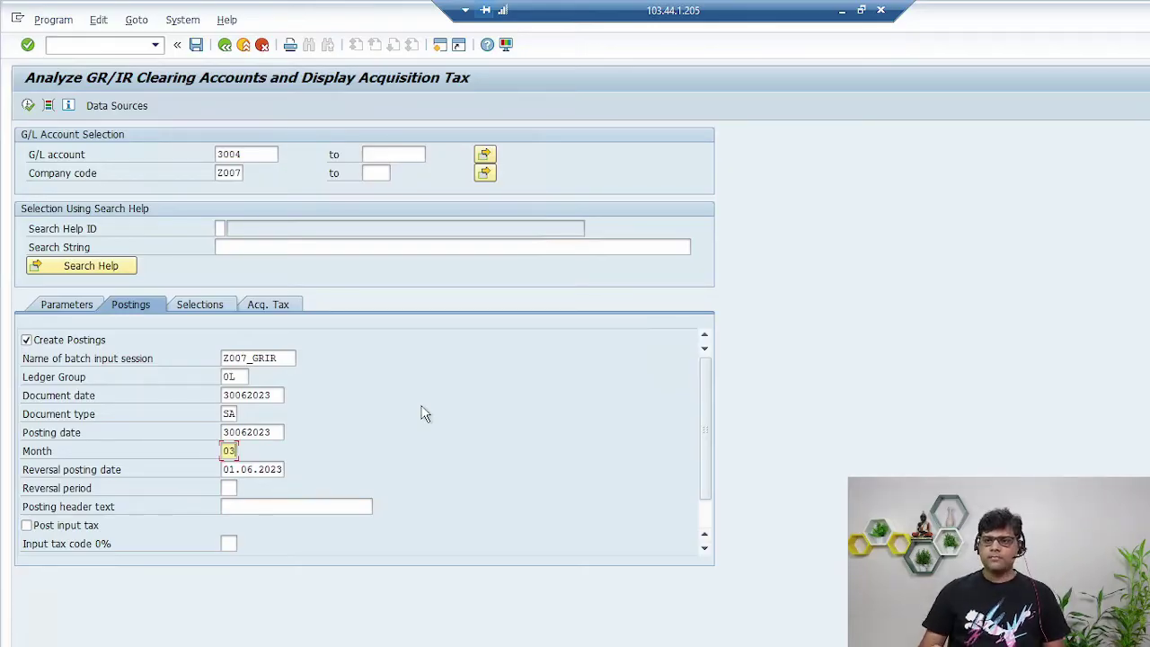
Step: Set the reversal posting date to 01.07.2023 and validate the posting entries
key("Tab")
key("Delete")
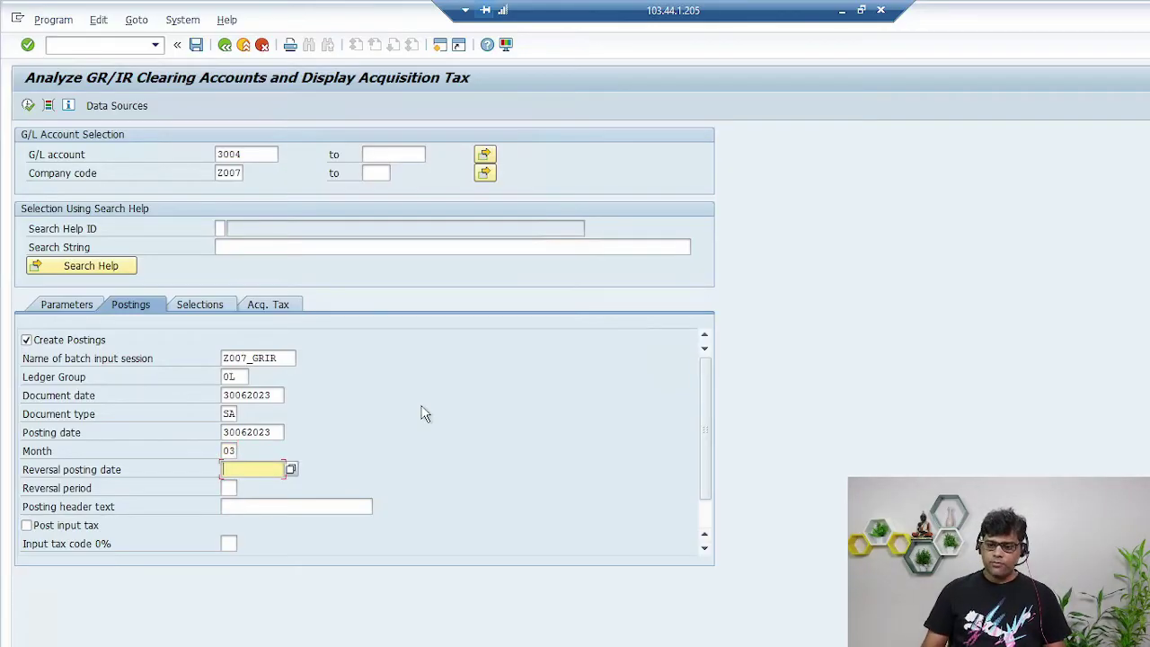
type("01072023")
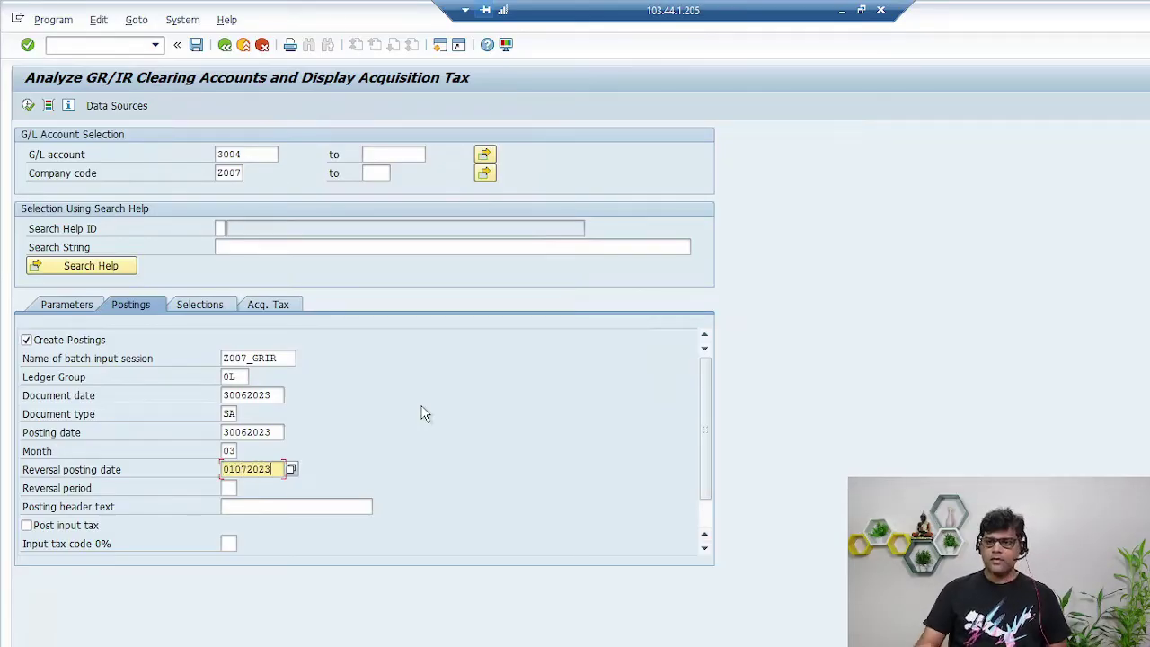
key("Return")
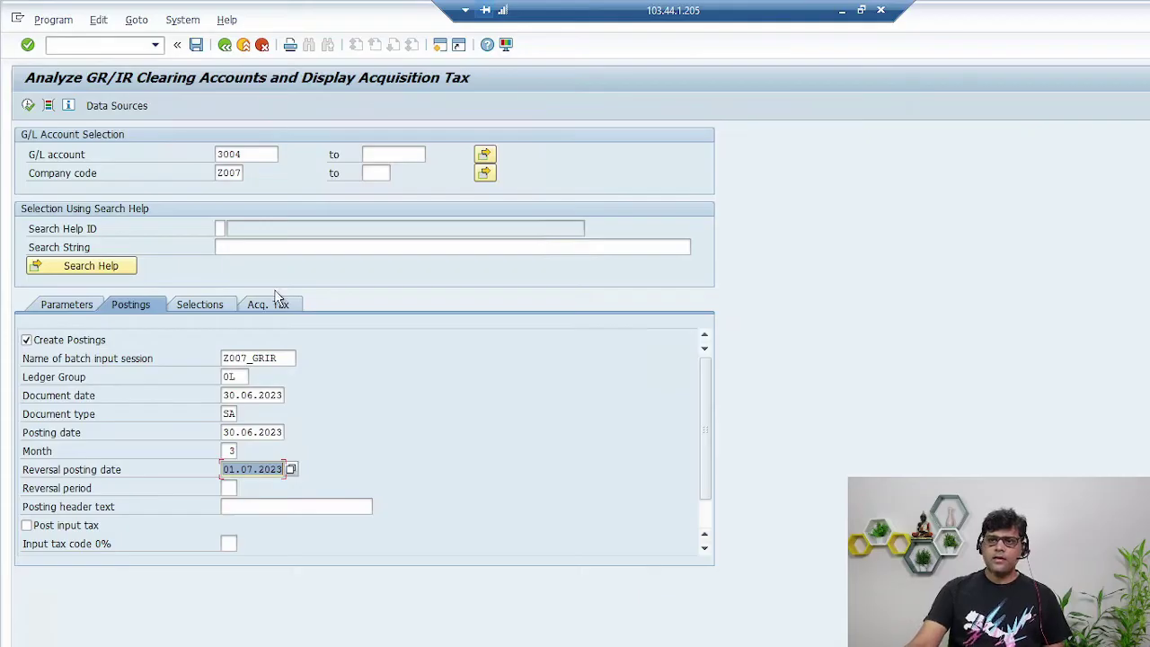
Step: Execute the GR/IR clearing analysis and circle the GNB transaction keys in the subtotal rows of the list
left_click(28, 105)
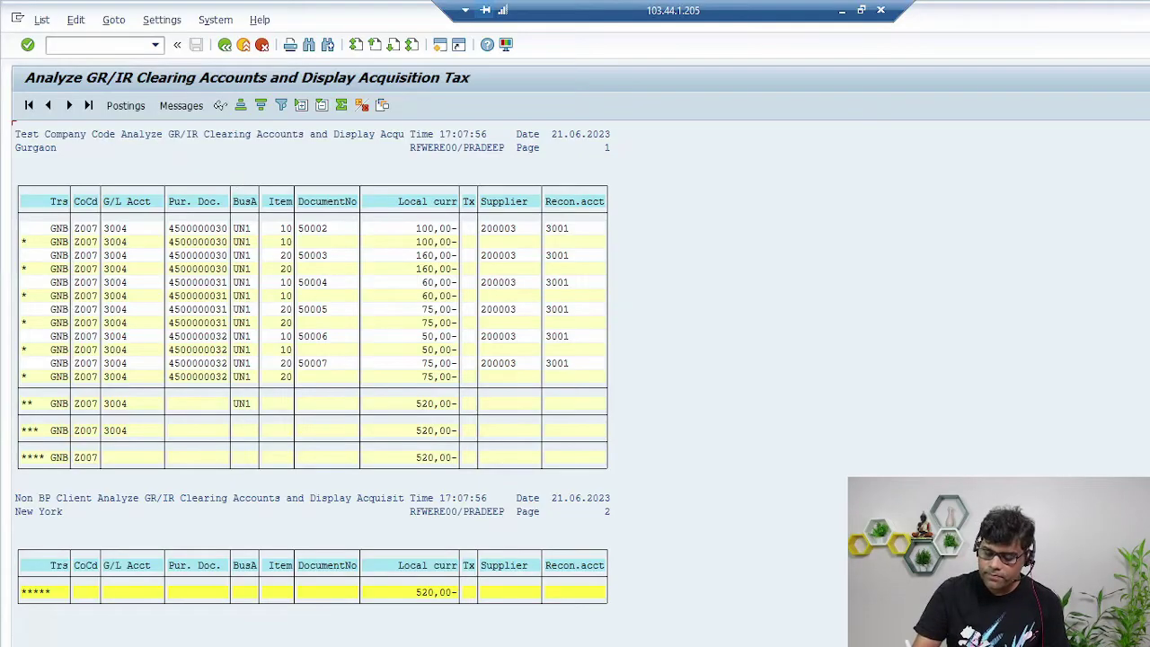
left_click_drag(72, 405, 27, 422)
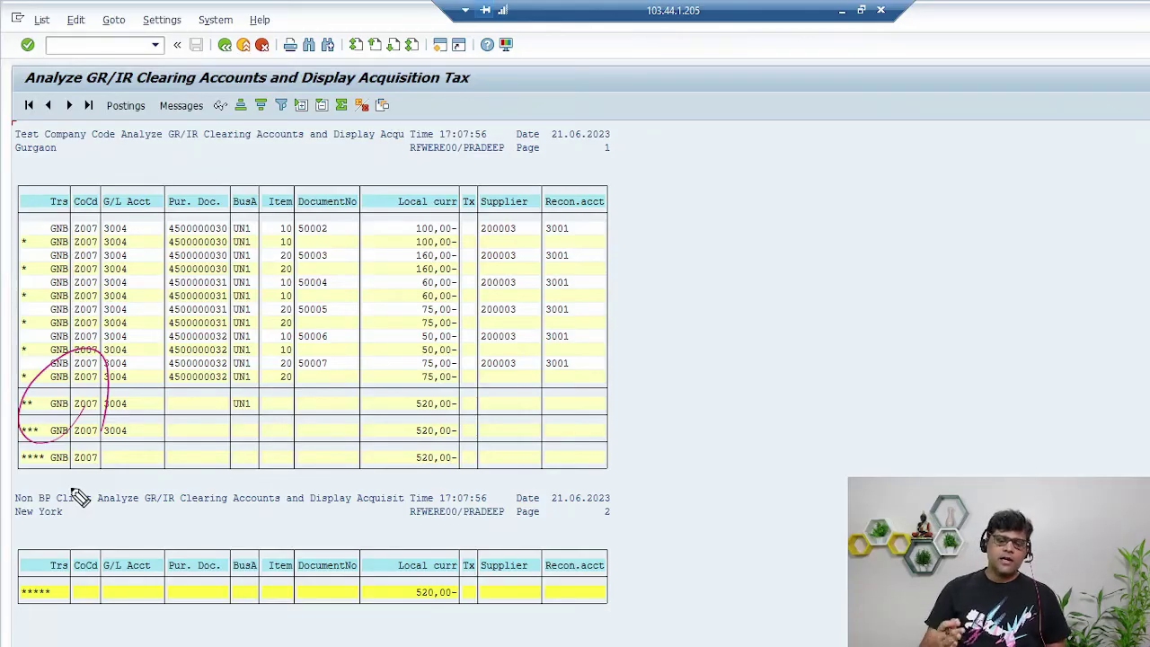
Step: Handwrite the goods receipt entry beside the list: inventory debit 520 and GR/IR credit 520
mouse_move(818, 390)
left_mouse_down()
mouse_move(818, 430)
mouse_move(879, 423)
left_mouse_up()
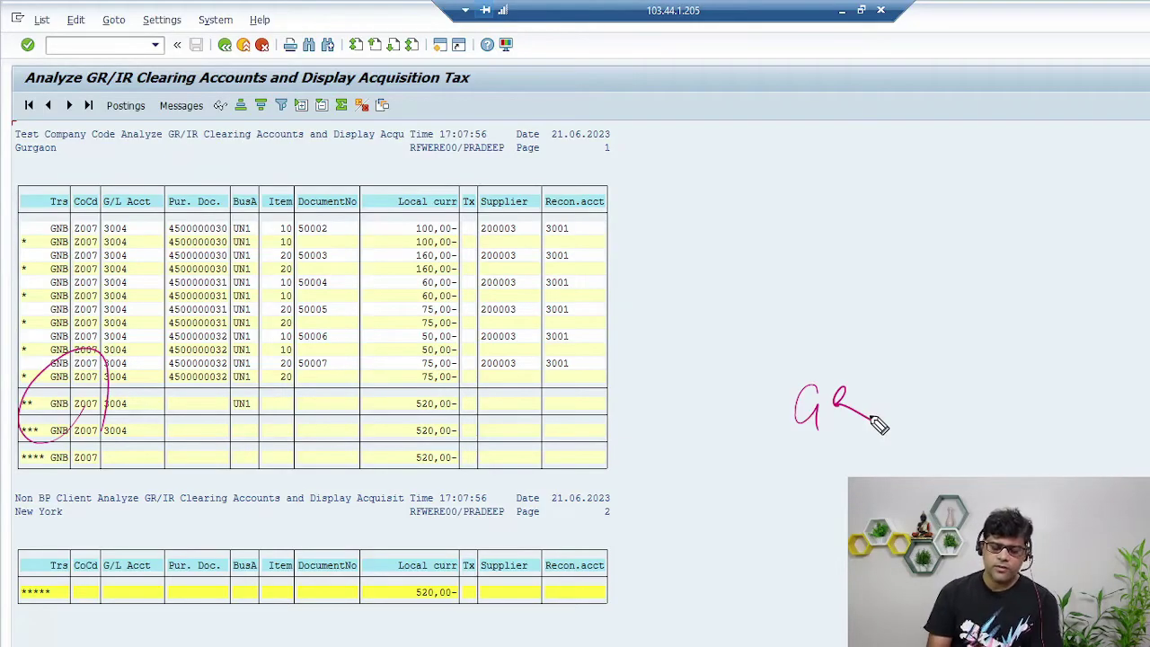
mouse_move(756, 306)
left_mouse_down()
mouse_move(784, 330)
mouse_move(899, 262)
left_mouse_up()
mouse_move(971, 210)
left_mouse_down()
mouse_move(1009, 218)
mouse_move(1043, 203)
left_mouse_up()
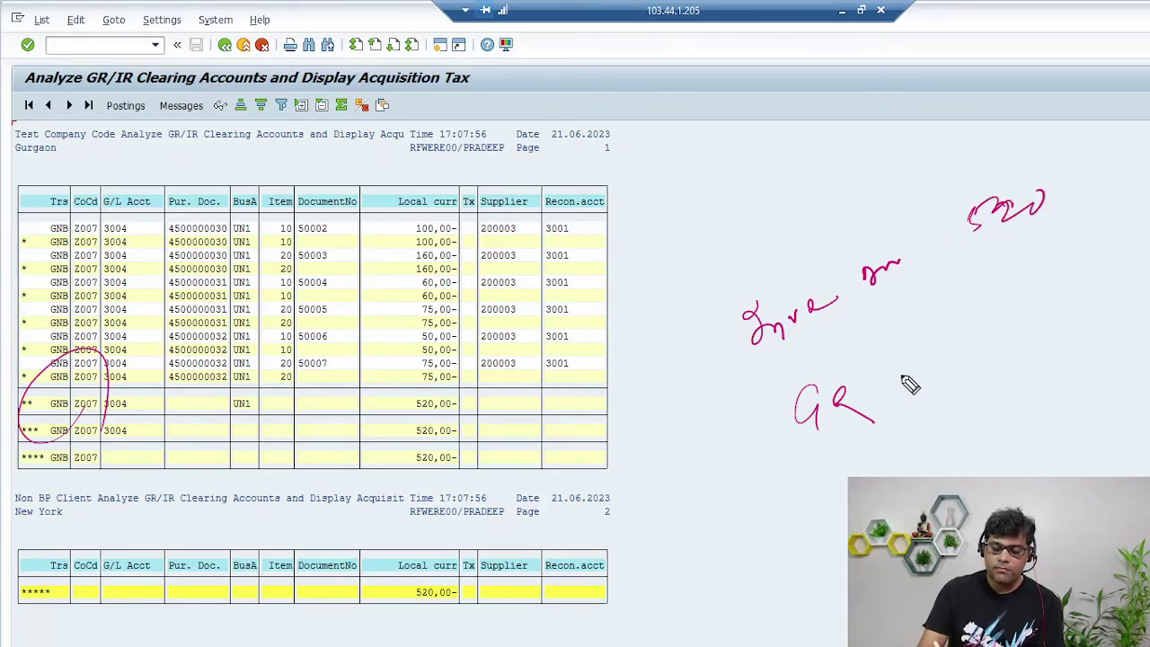
mouse_move(882, 350)
left_mouse_down()
mouse_move(876, 418)
mouse_move(904, 392)
left_mouse_up()
mouse_move(929, 356)
left_mouse_down()
mouse_move(935, 377)
mouse_move(949, 370)
left_mouse_up()
left_click_drag(982, 336, 996, 334)
left_click(1032, 331)
mouse_move(1069, 282)
left_mouse_down()
mouse_move(1058, 306)
mouse_move(1119, 286)
left_mouse_up()
Step: Circle the local currency totals and the purchasing document column, and clear all annotations from the list
left_click_drag(437, 487, 482, 451)
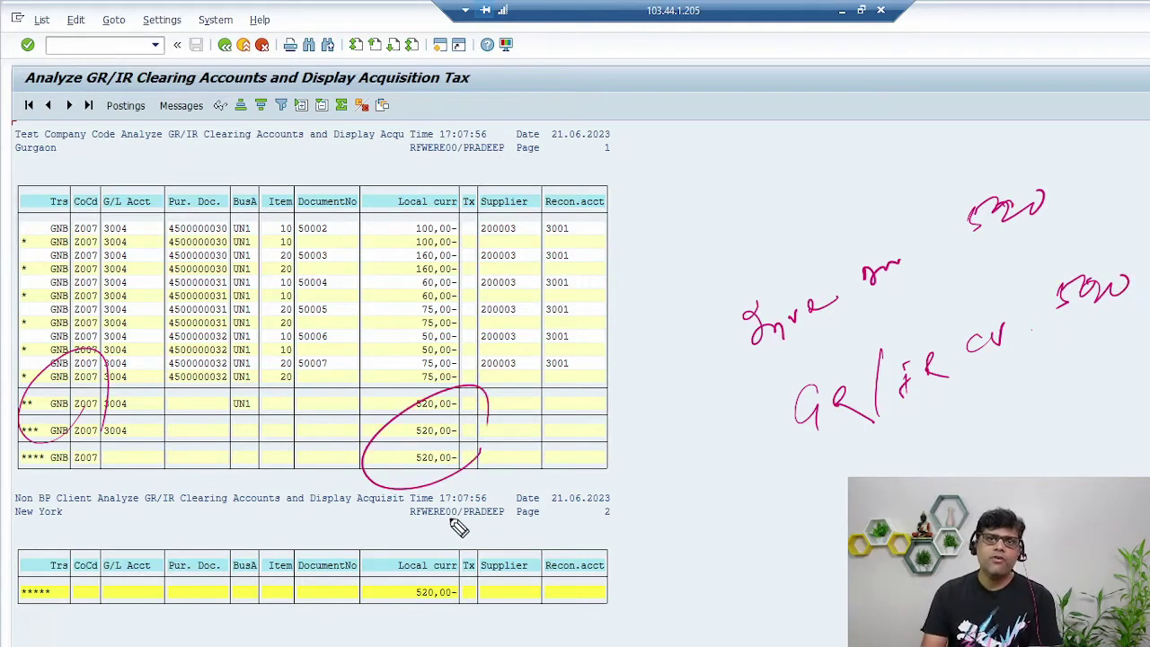
mouse_move(164, 173)
left_mouse_down()
mouse_move(274, 350)
mouse_move(144, 168)
left_mouse_up()
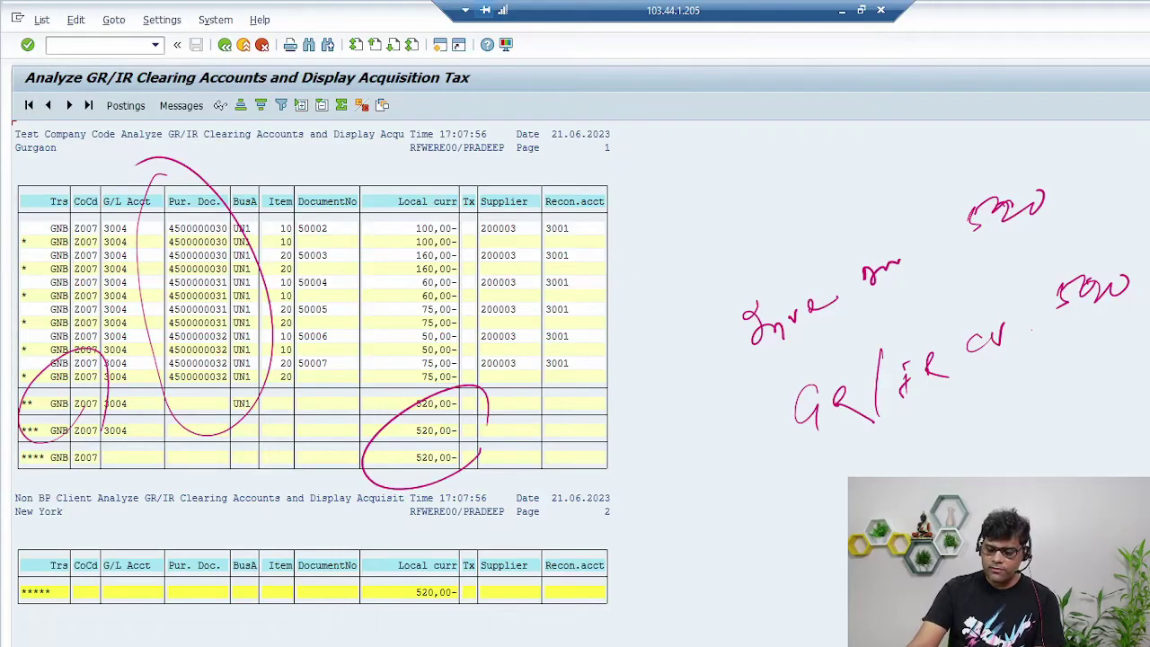
key("Escape")
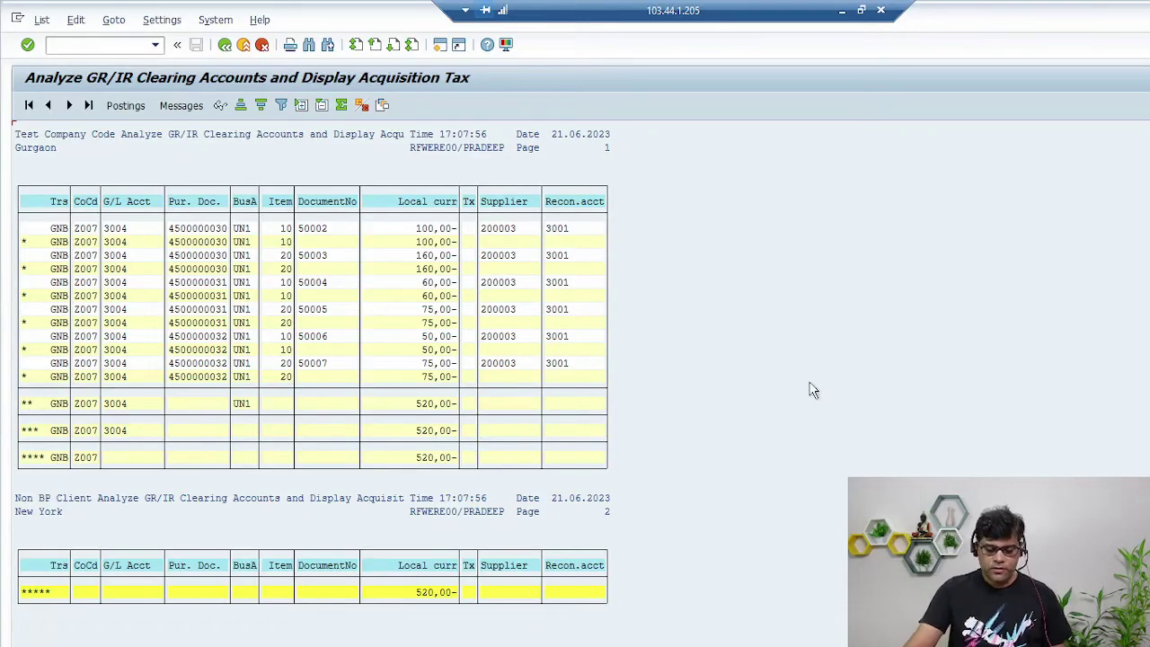
Step: Open a new session and start the batch input session overview with transaction SM35
left_click(441, 44)
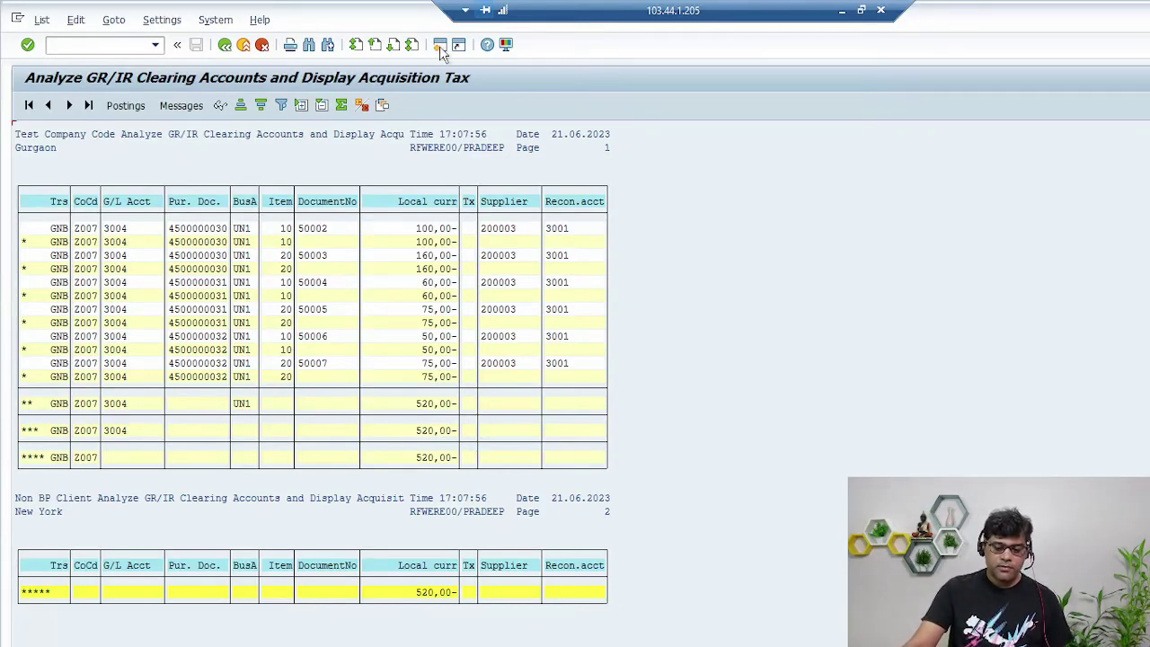
type("SM")
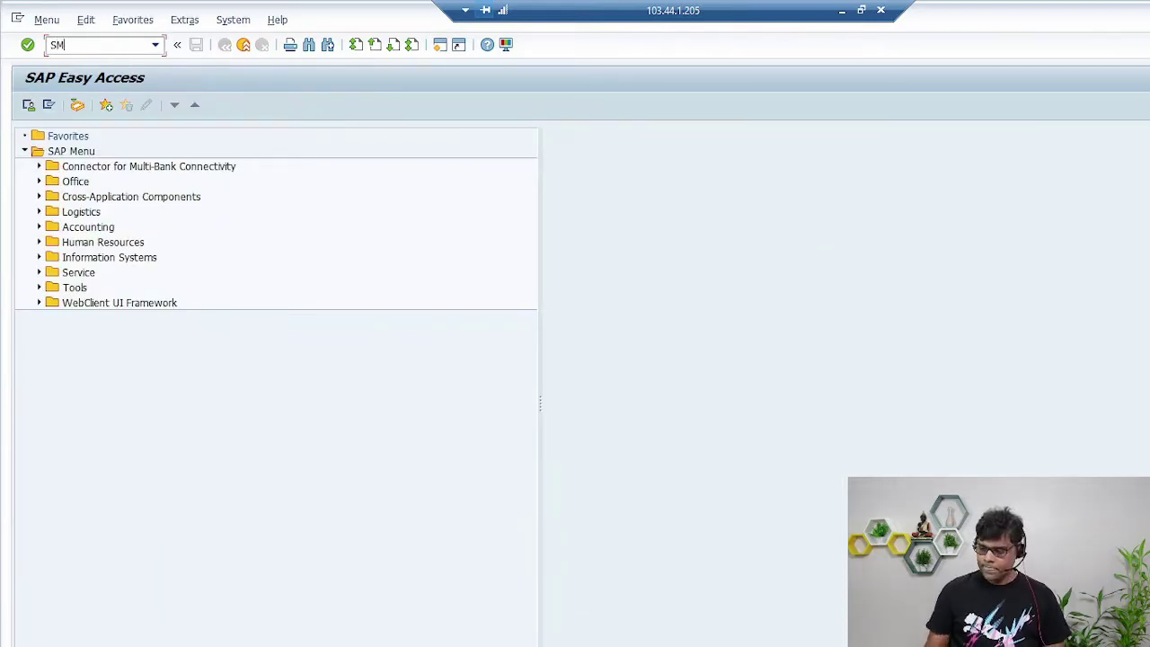
type("35")
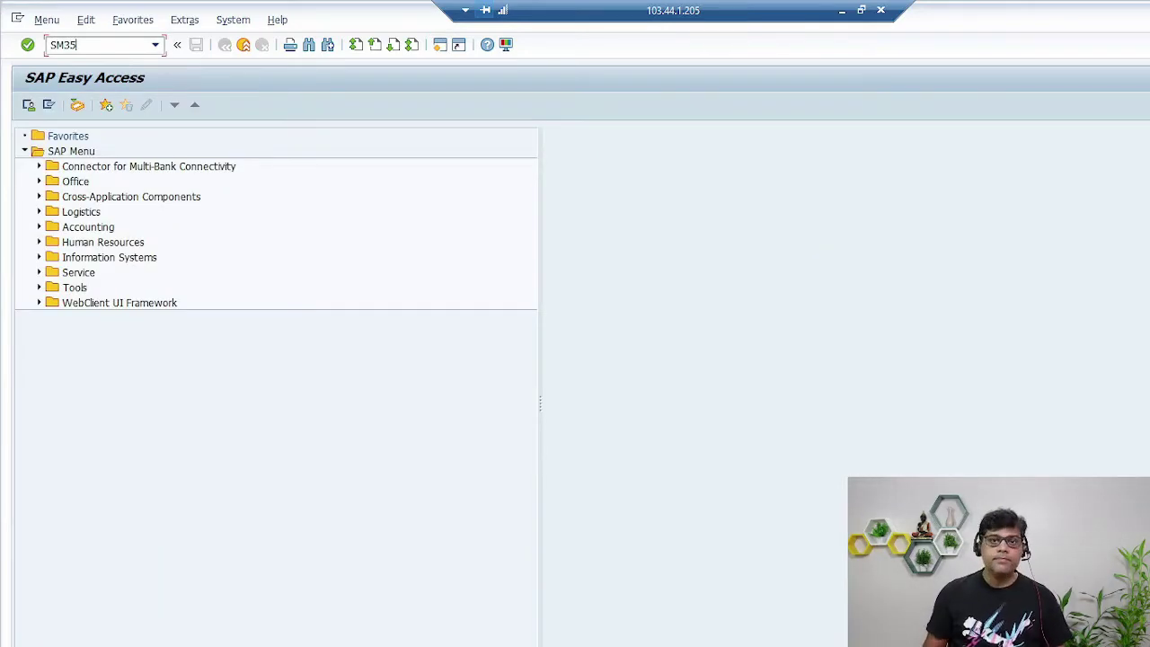
key("Return")
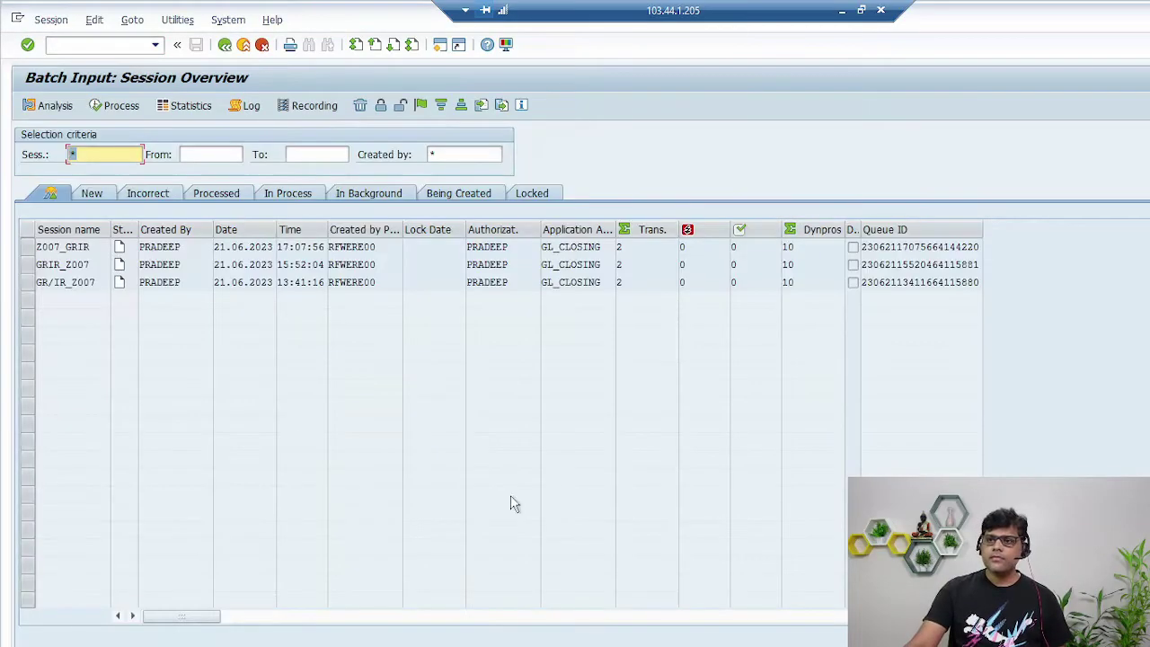
Step: Process the batch input session Z007_GRIR in the Display errors only mode and exit batch input
left_click(27, 247)
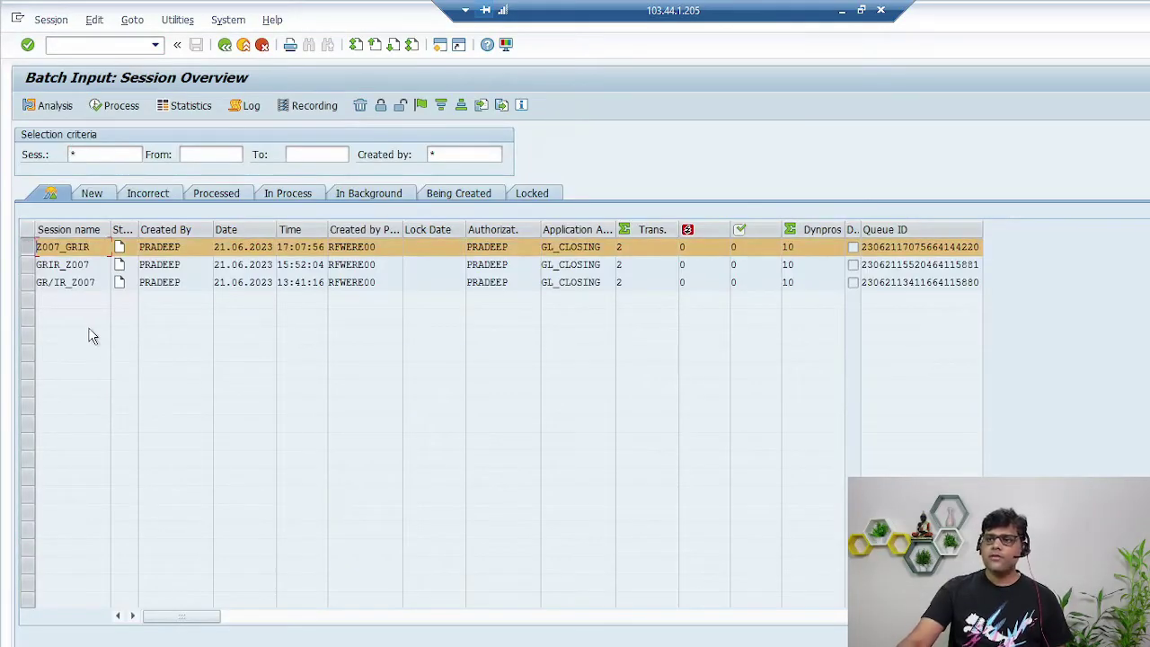
left_click(116, 105)
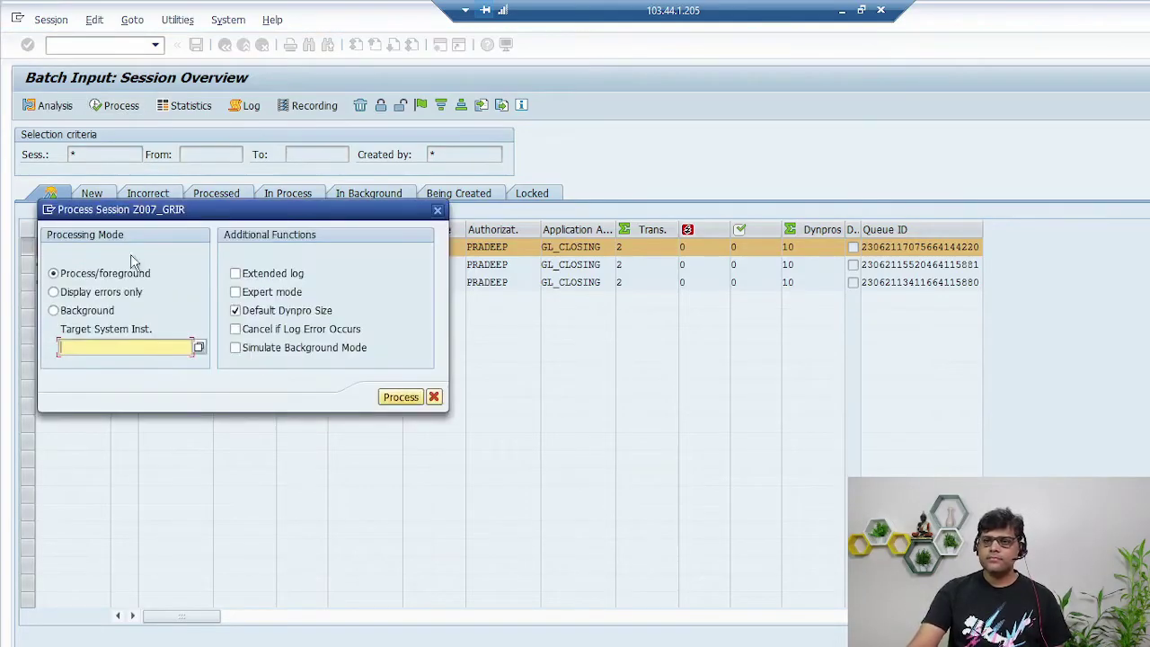
left_click(98, 292)
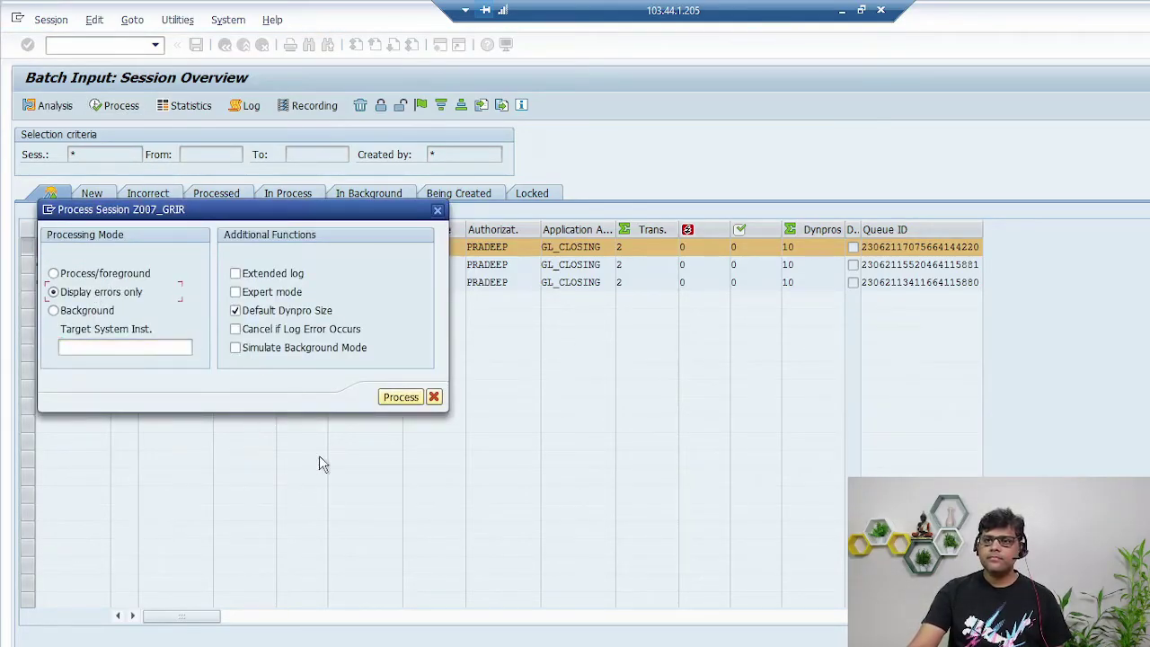
left_click(401, 397)
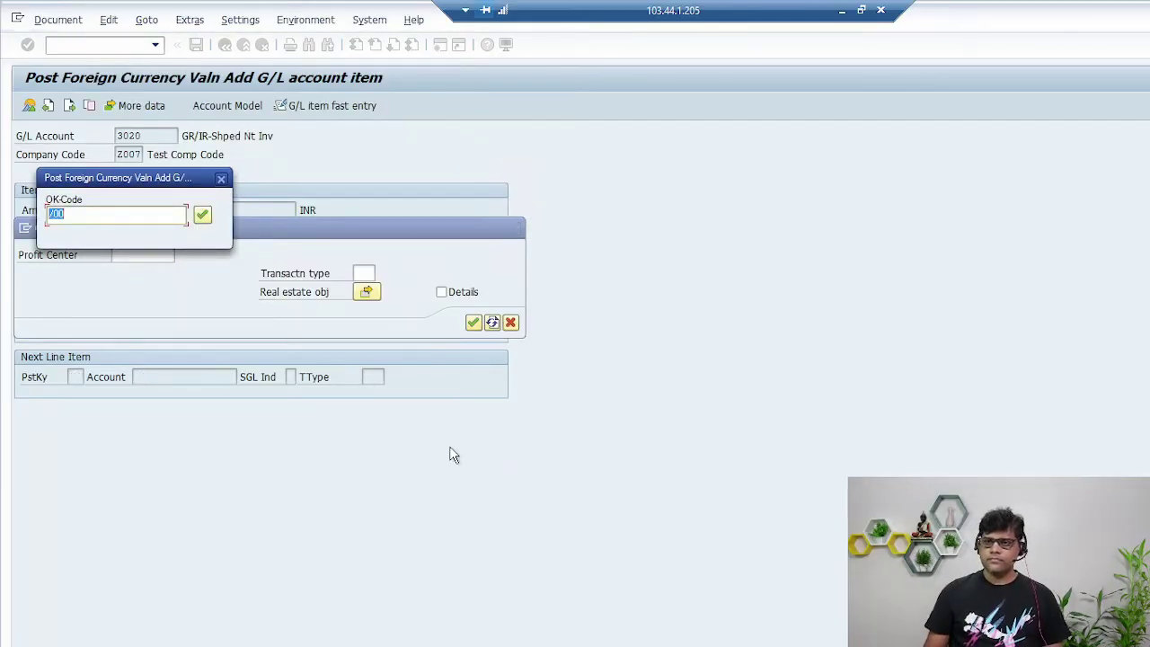
key("Return")
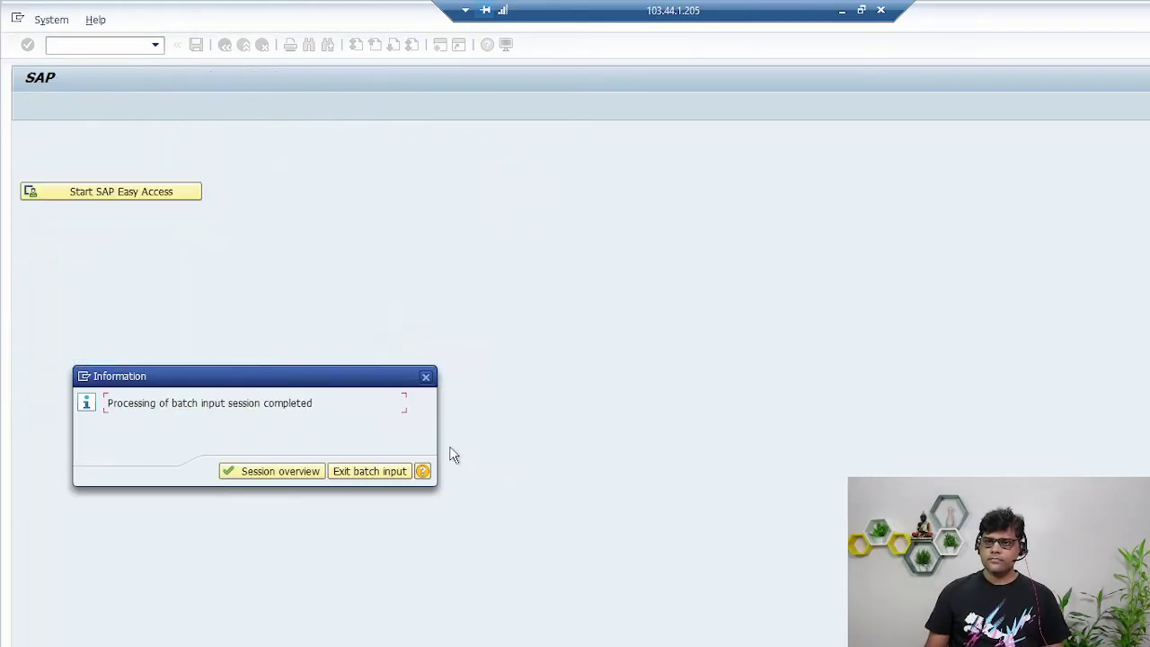
left_click(383, 473)
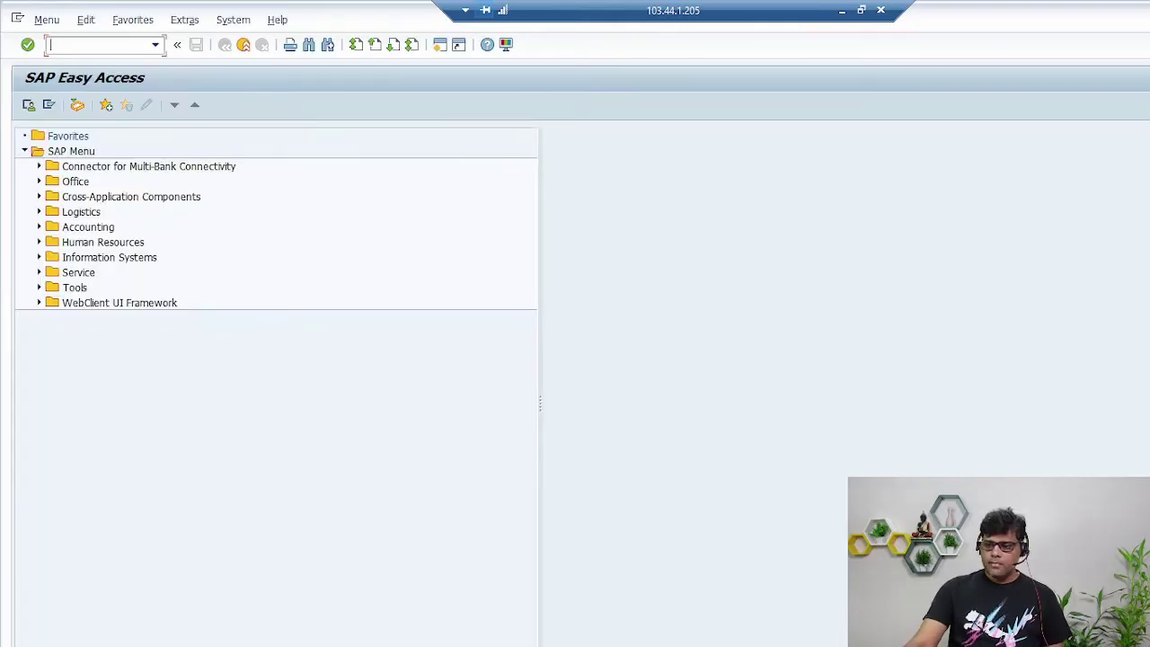
Step: Switch to the G/L account line item display and rerun it for all items of account 3004 in company code Z007
key("alt+Tab")
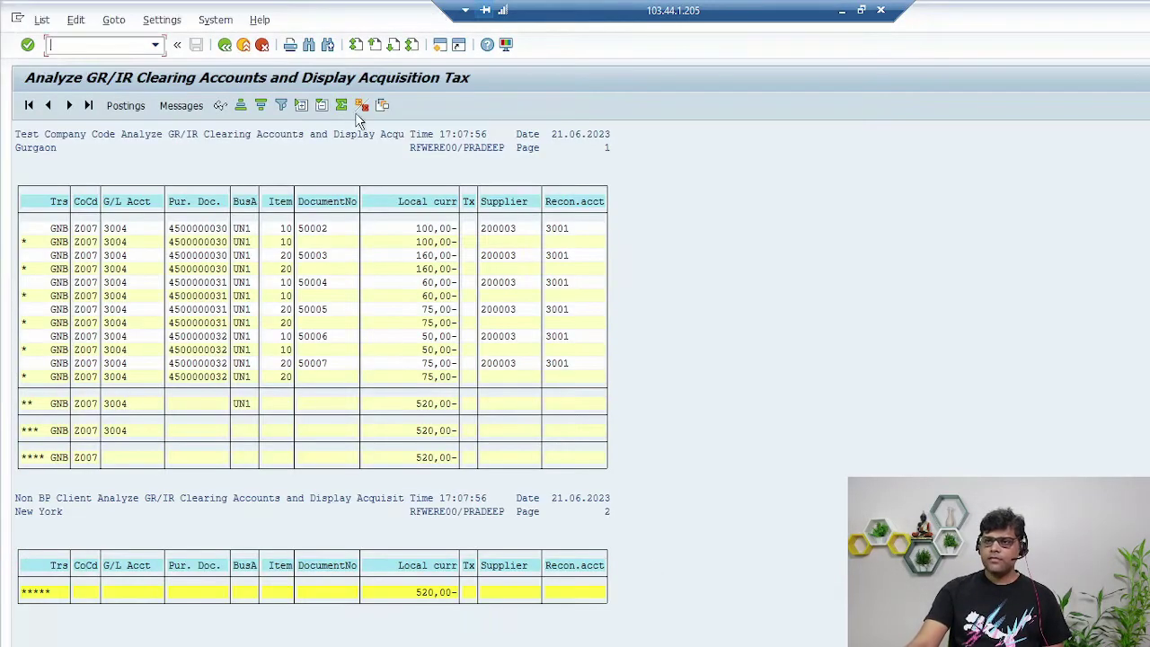
key("alt+Tab")
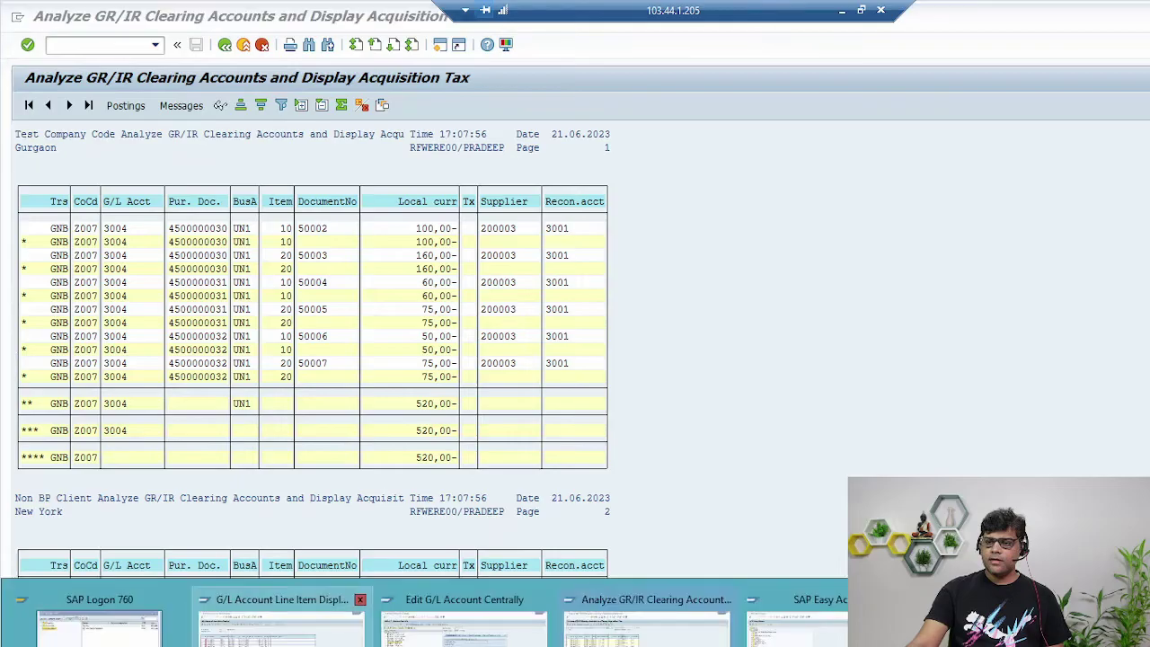
key("alt+Tab")
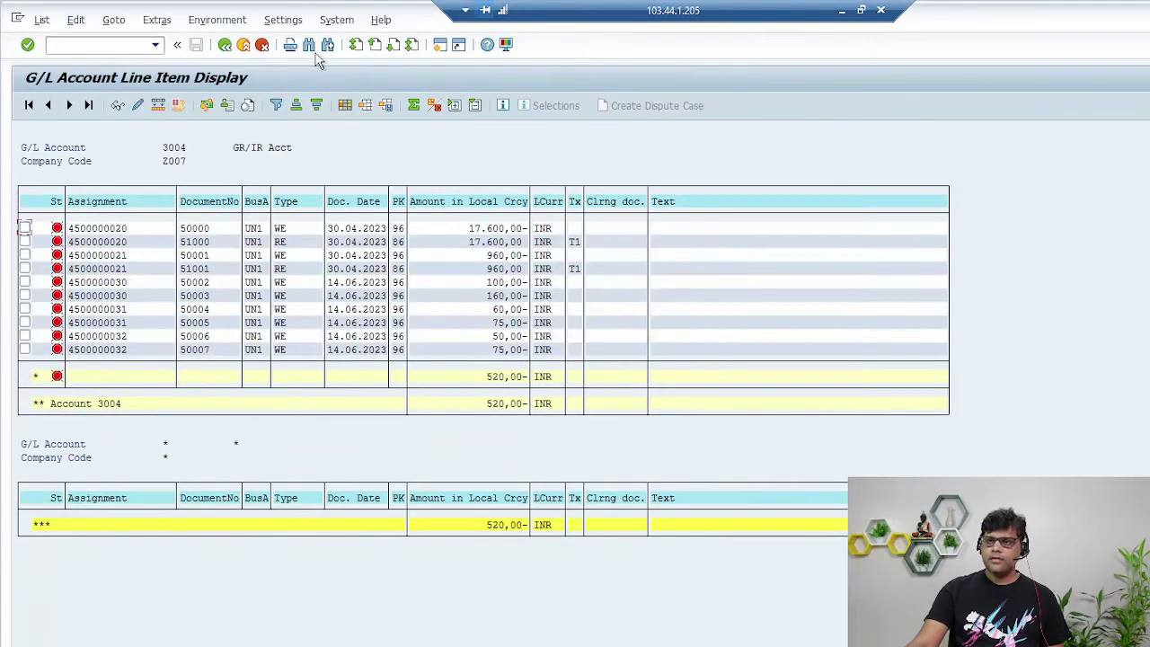
left_click(225, 45)
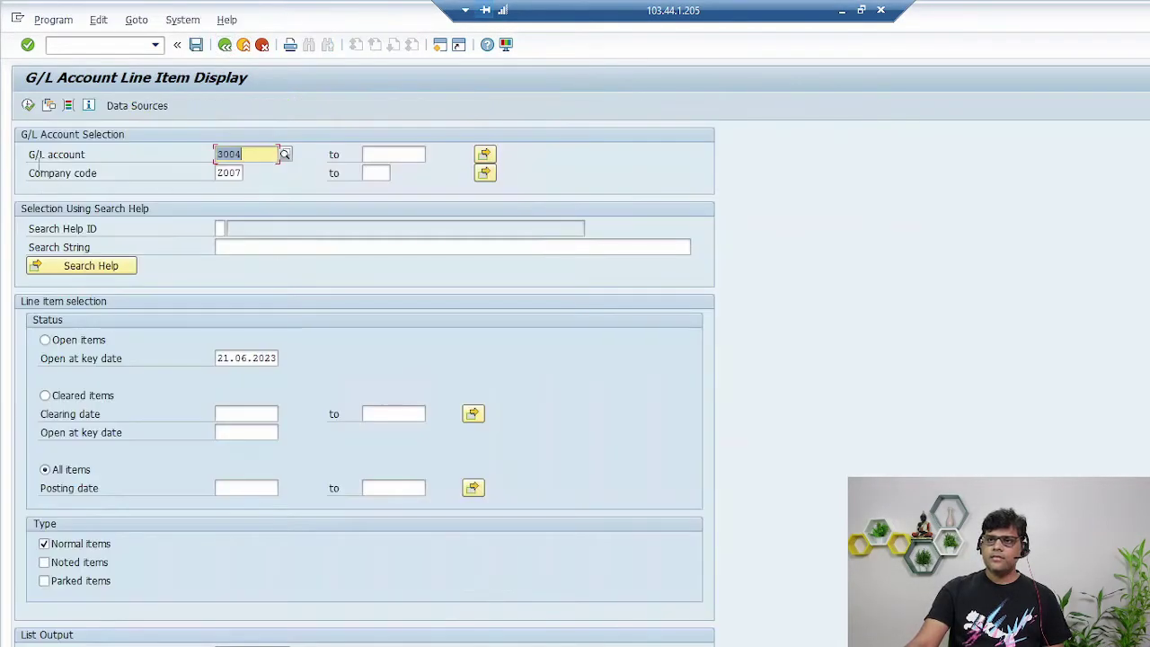
left_click(28, 105)
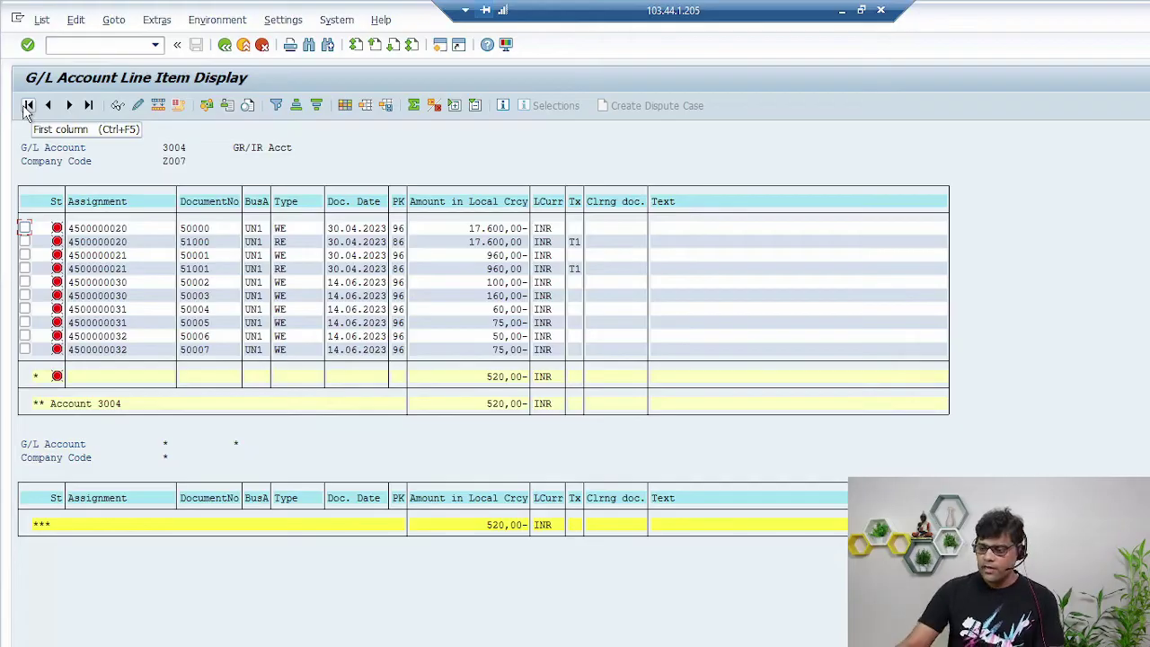
Step: Return to the GR/IR analysis list and start the incoming invoice transaction MIRO in a new session
mouse_move(445, 640)
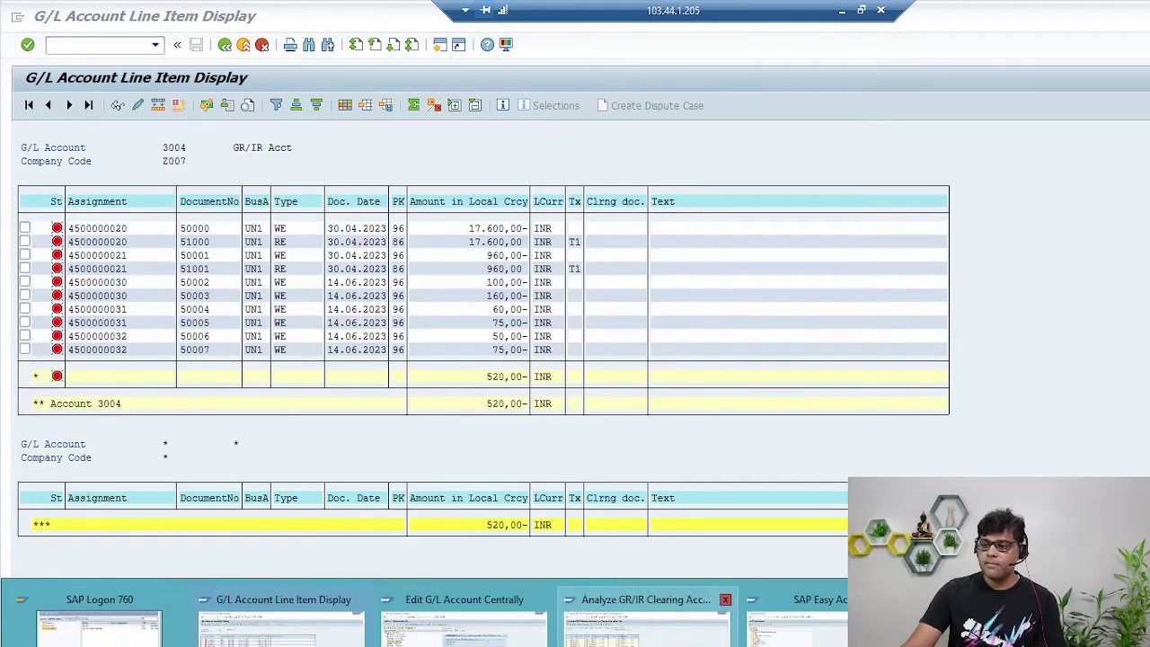
left_click(645, 625)
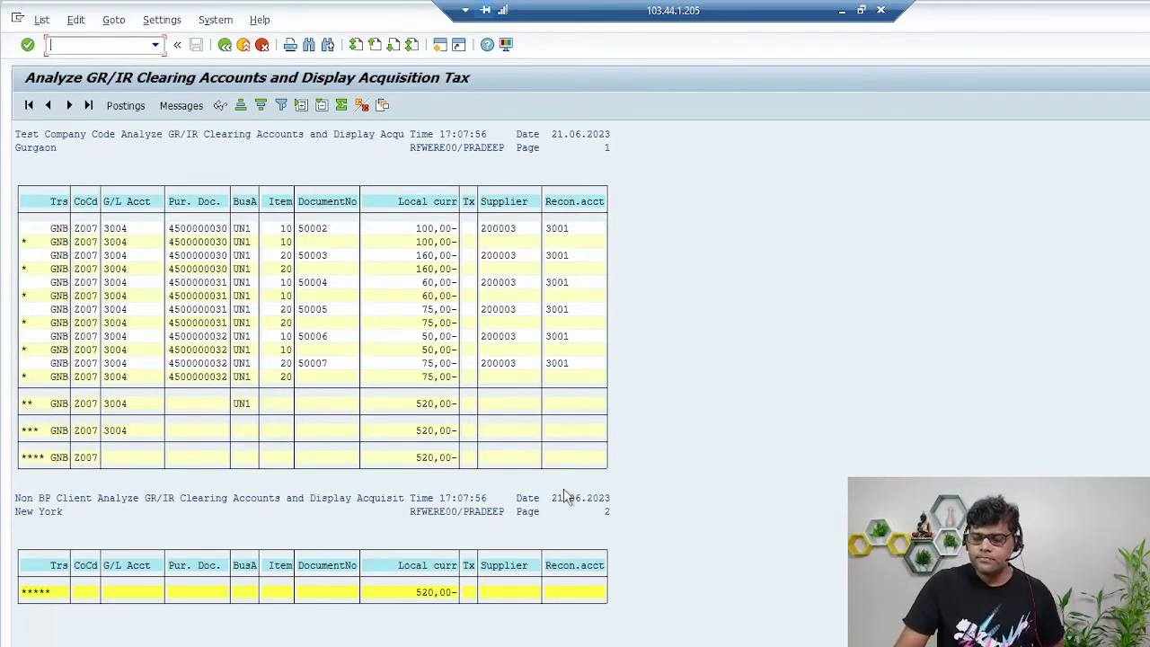
left_click(440, 44)
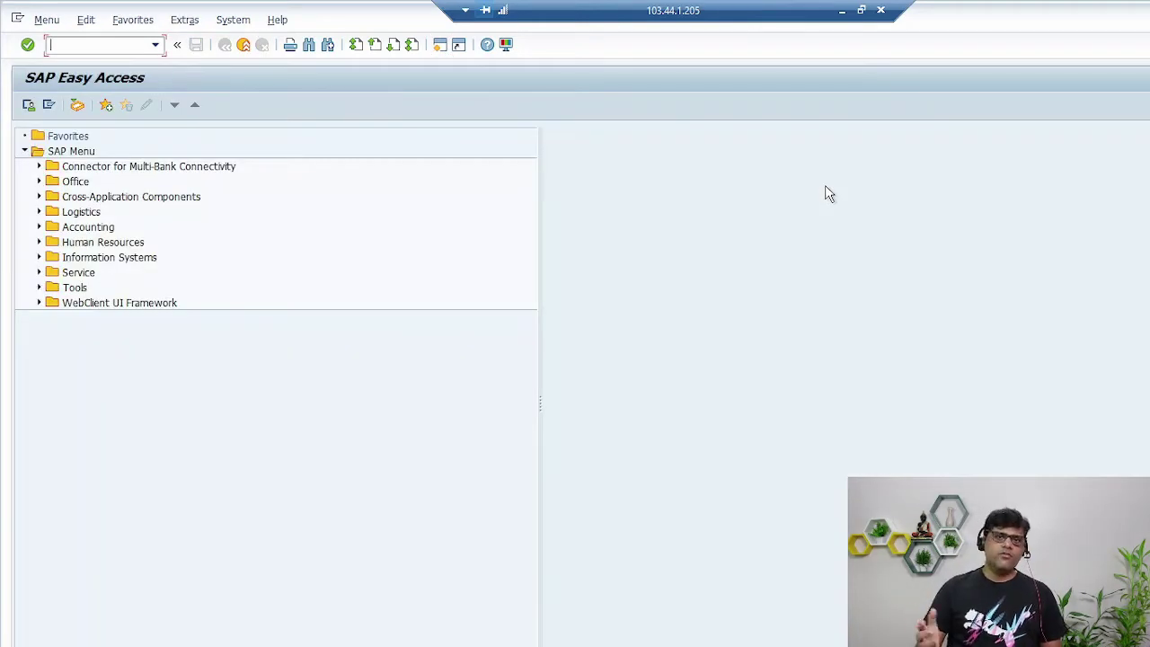
type("MIRO")
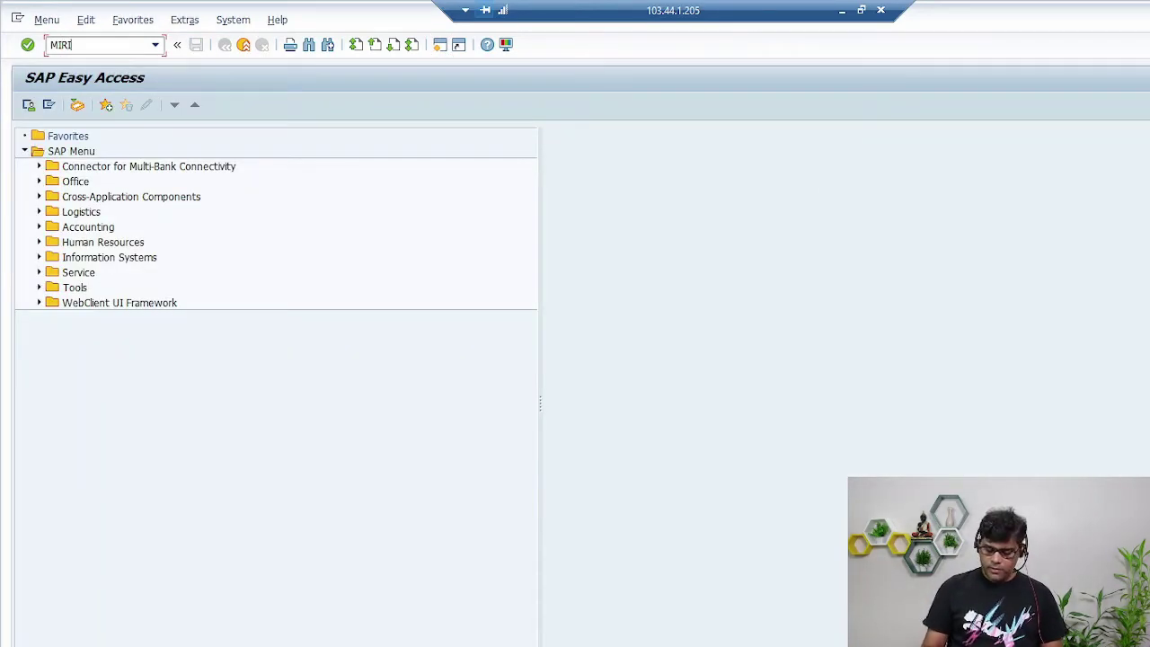
key("BackSpace")
type("O")
key("Return")
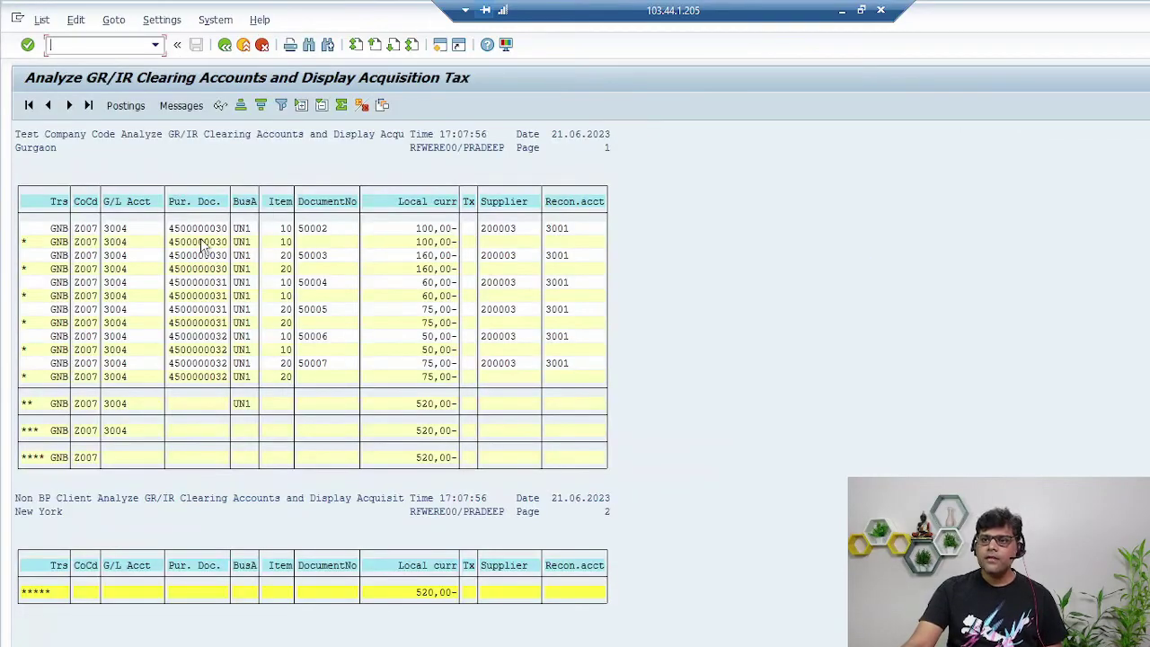
Step: Copy the purchasing document number from the GR/IR line item of document 50002 into the incoming invoice's Reference field
double_click(205, 231)
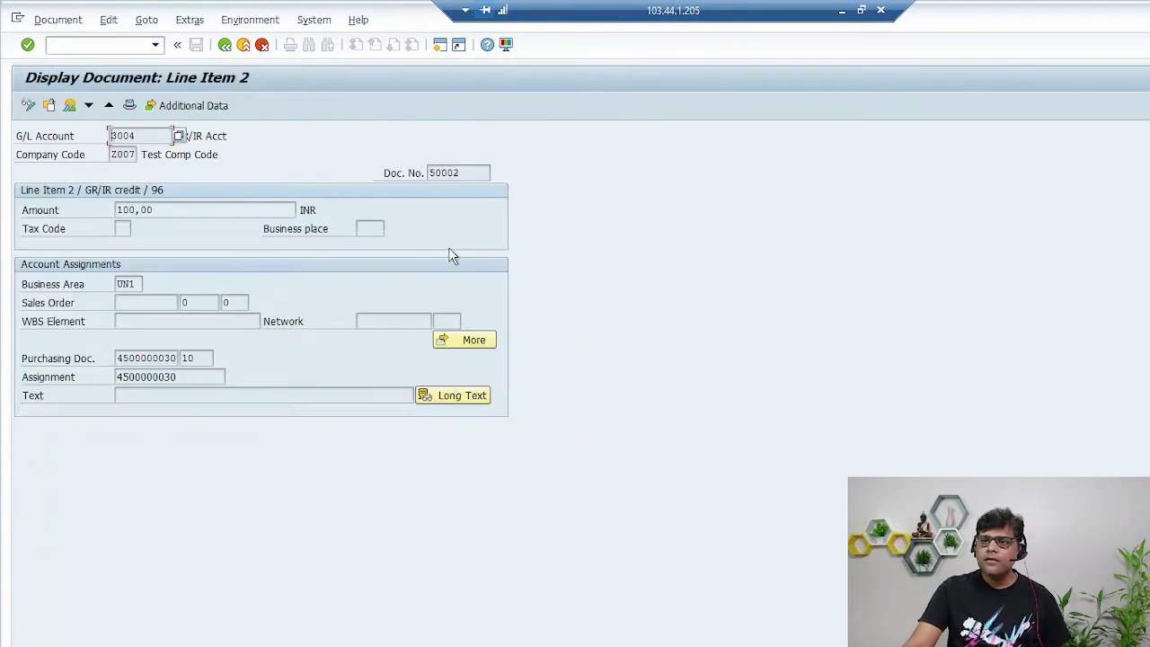
double_click(176, 358)
key("ctrl+c")
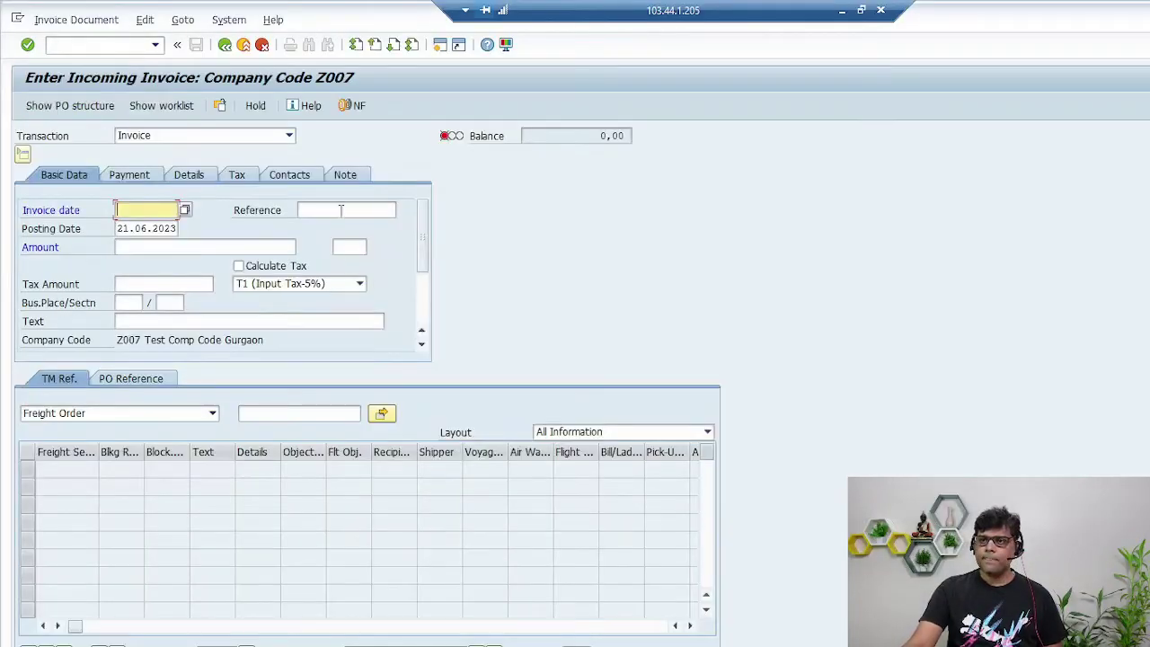
left_click(339, 210)
key("ctrl+v")
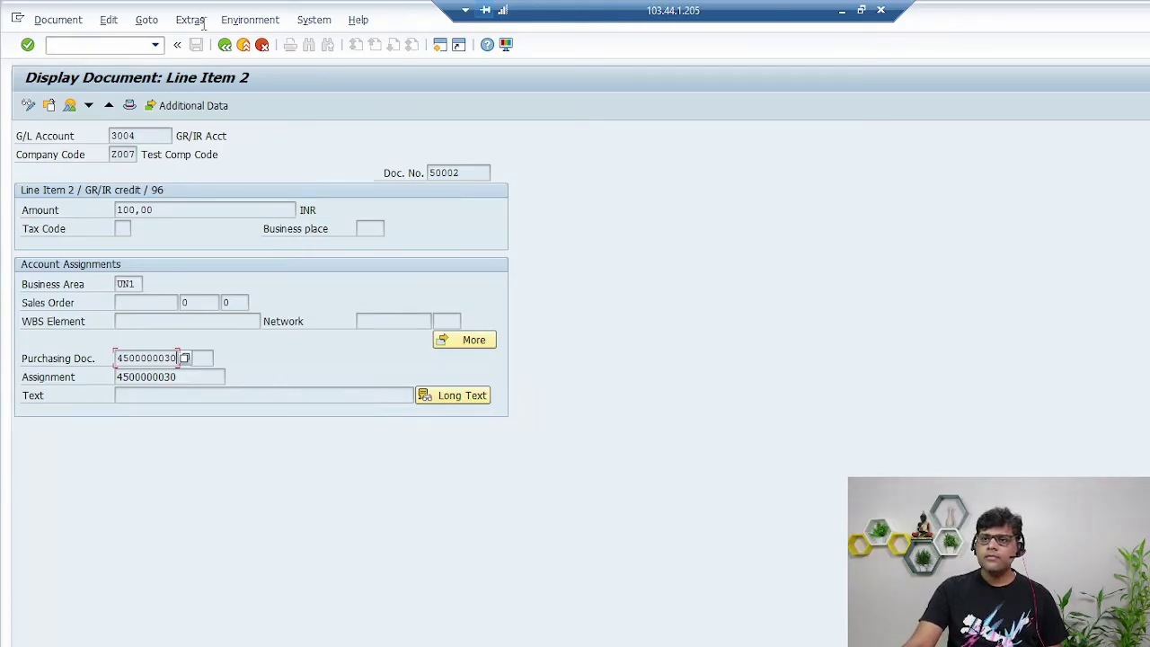
left_click(225, 45)
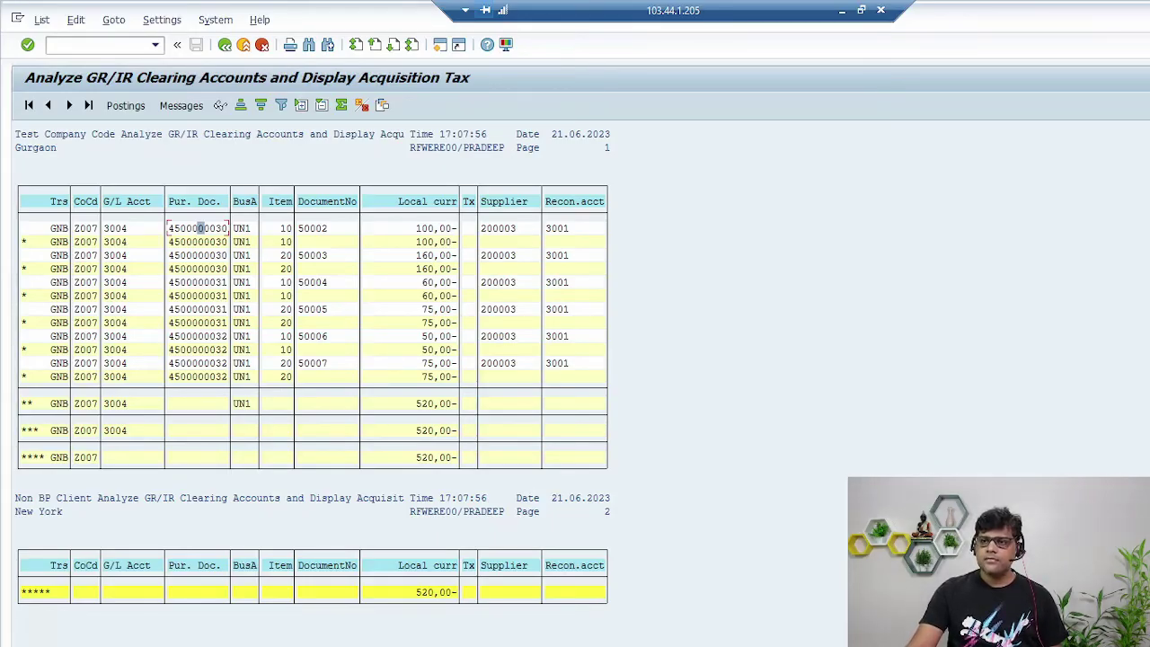
left_click(279, 620)
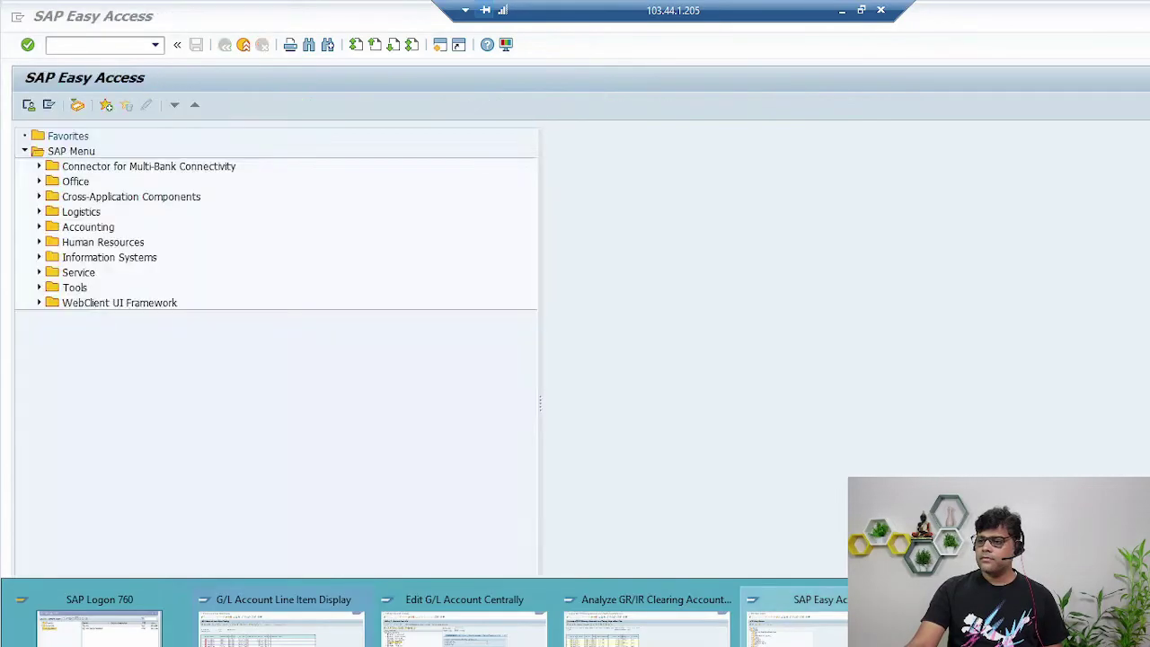
left_click(800, 620)
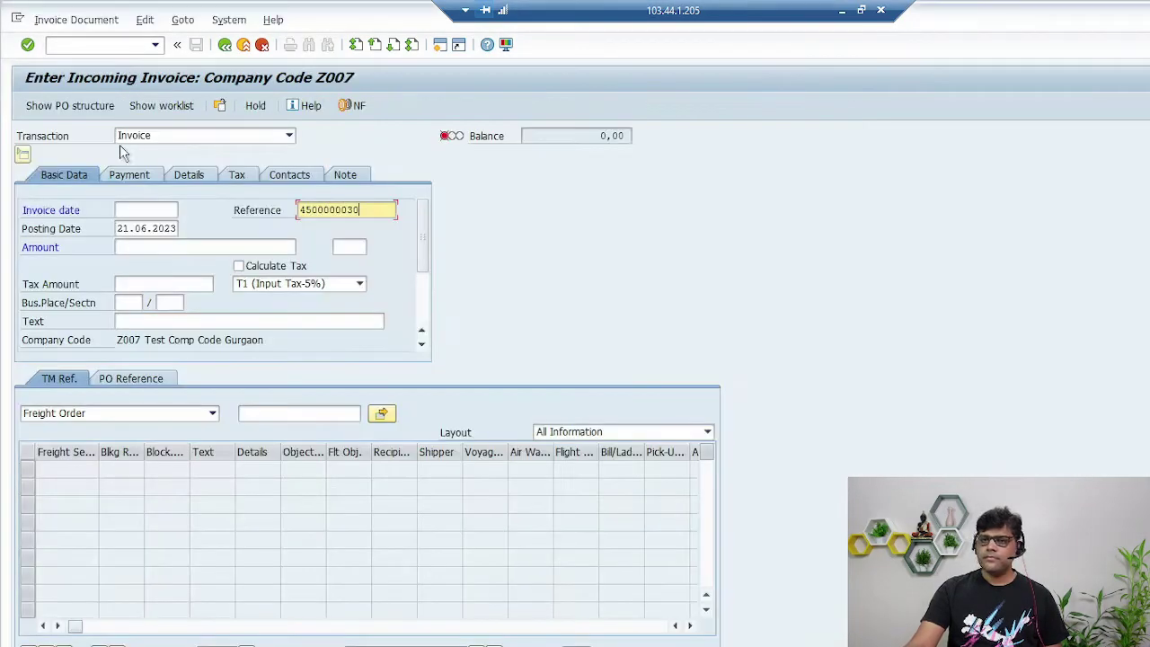
Step: Set the incoming invoice's date to 14.06.2023
left_click(158, 212)
type("14")
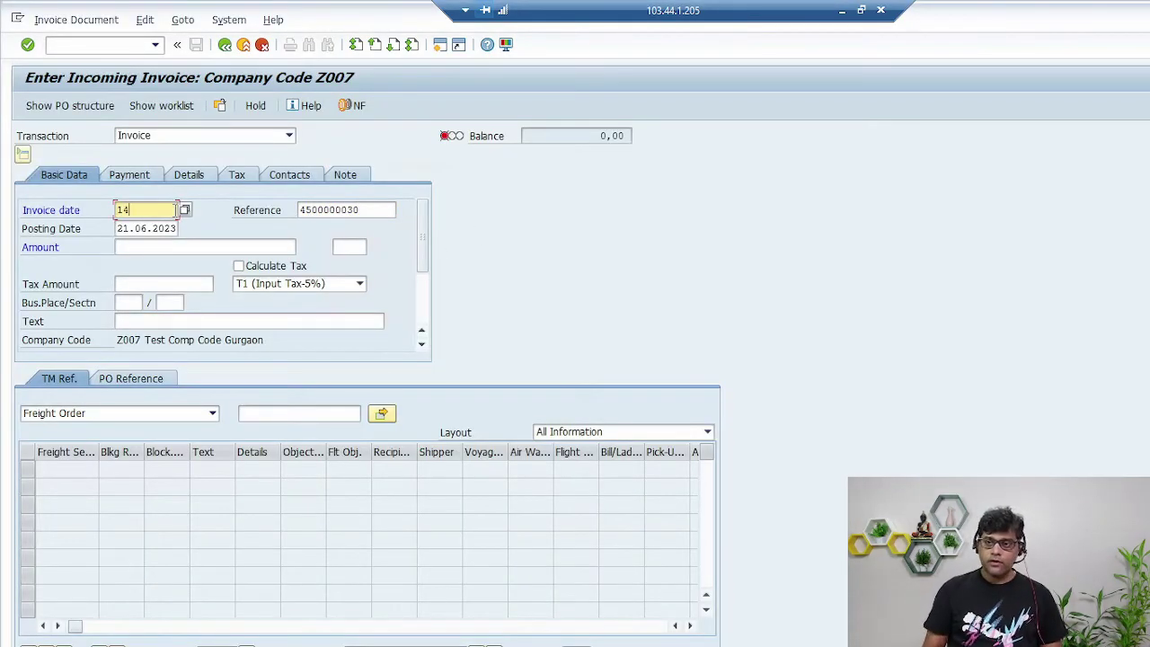
type("062023")
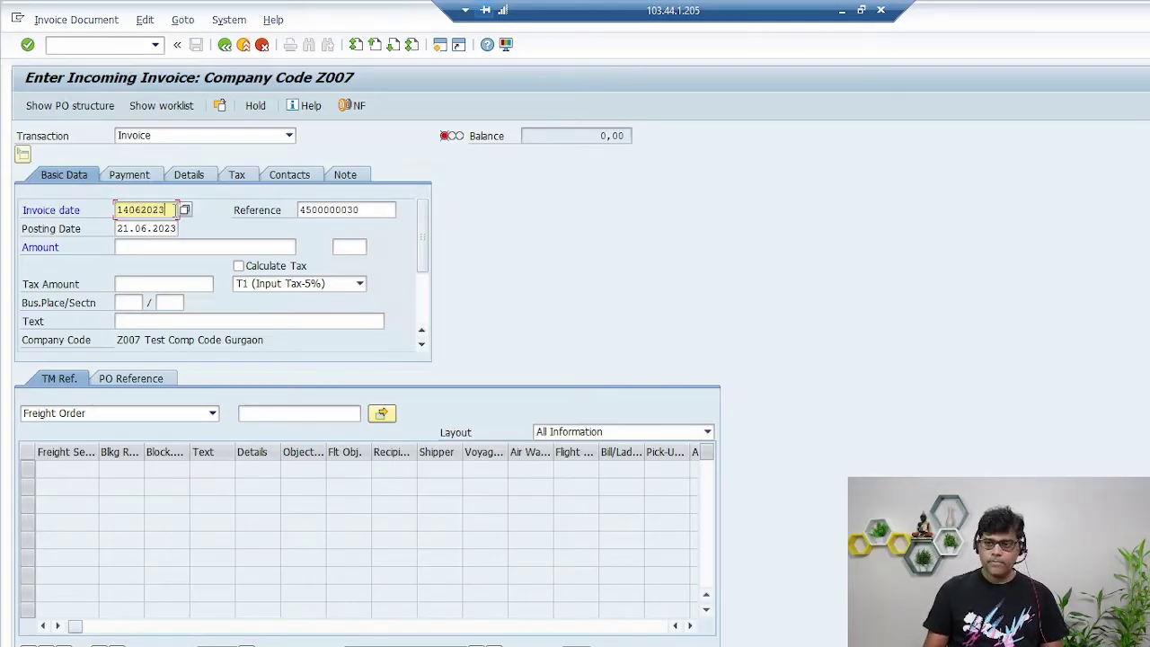
Step: Load the purchase order's items into the invoice using the number from the Reference field, and select both item lines for posting
key("Tab")
key("ctrl+c")
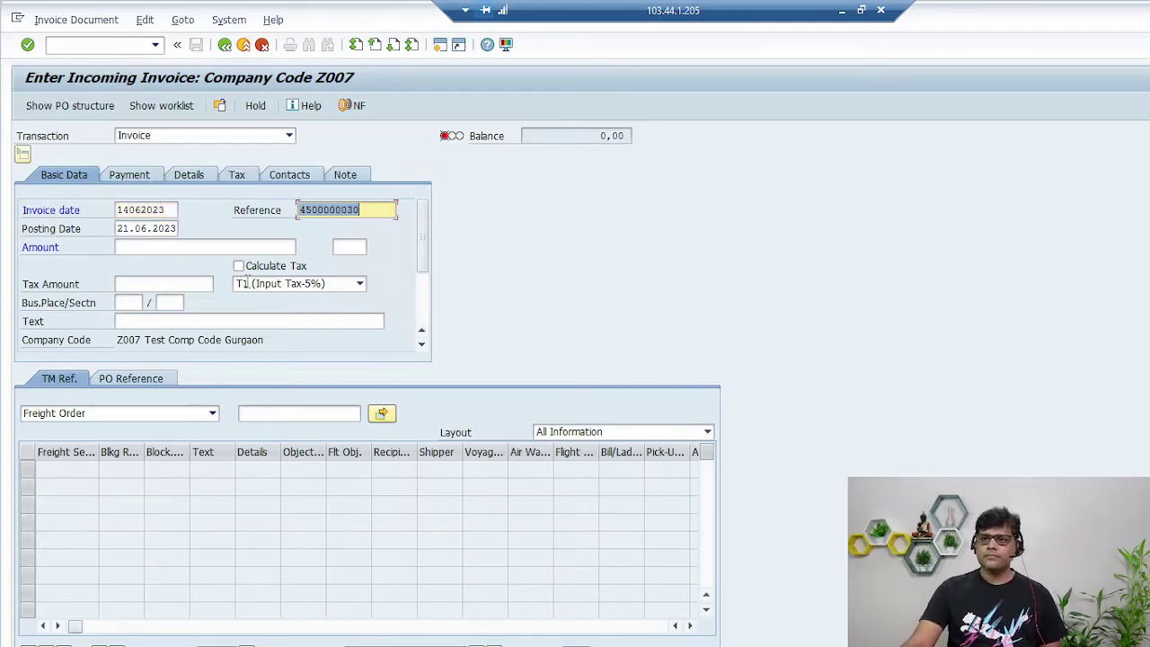
left_click(160, 380)
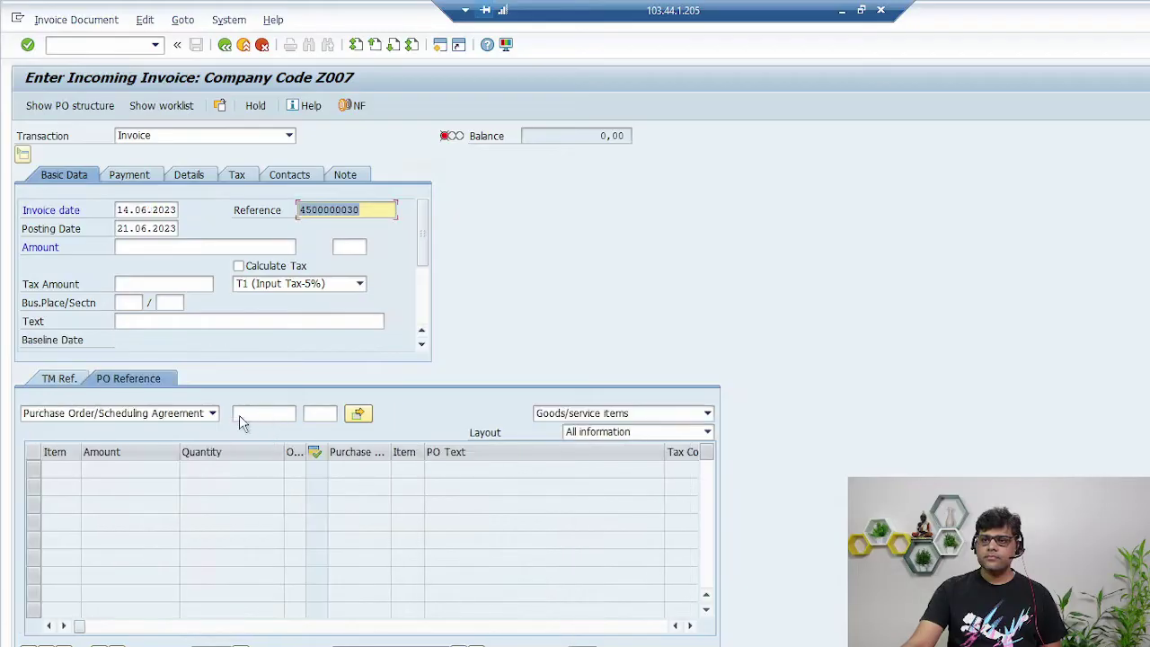
left_click(300, 415)
key("ctrl+v")
left_click(358, 415)
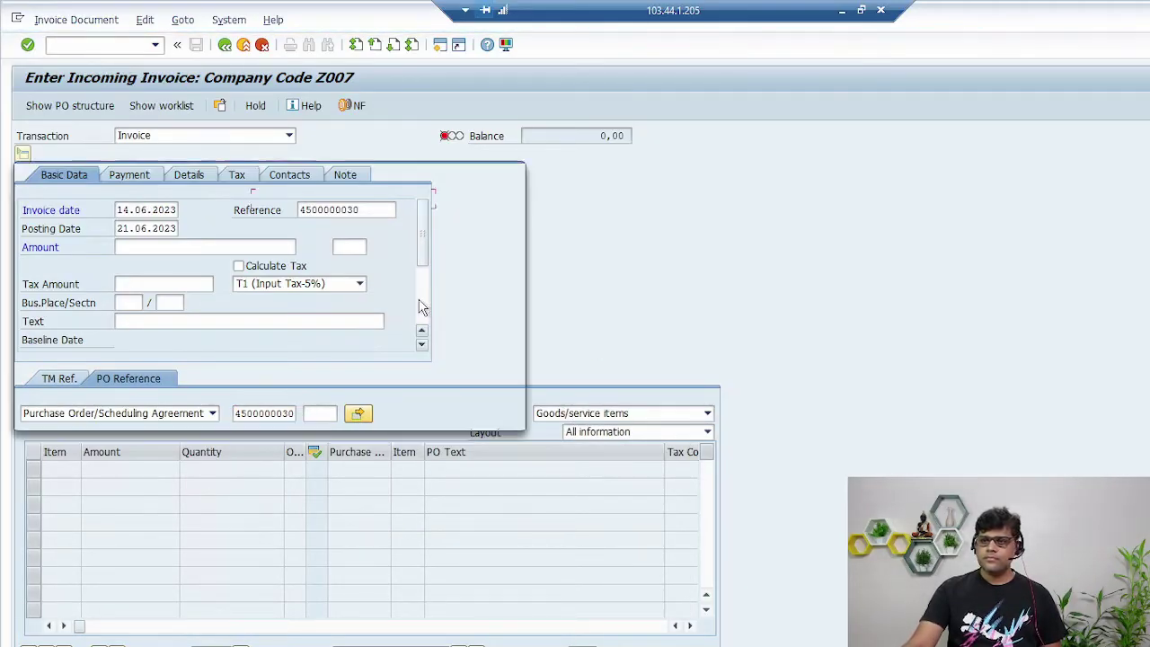
left_click(475, 415)
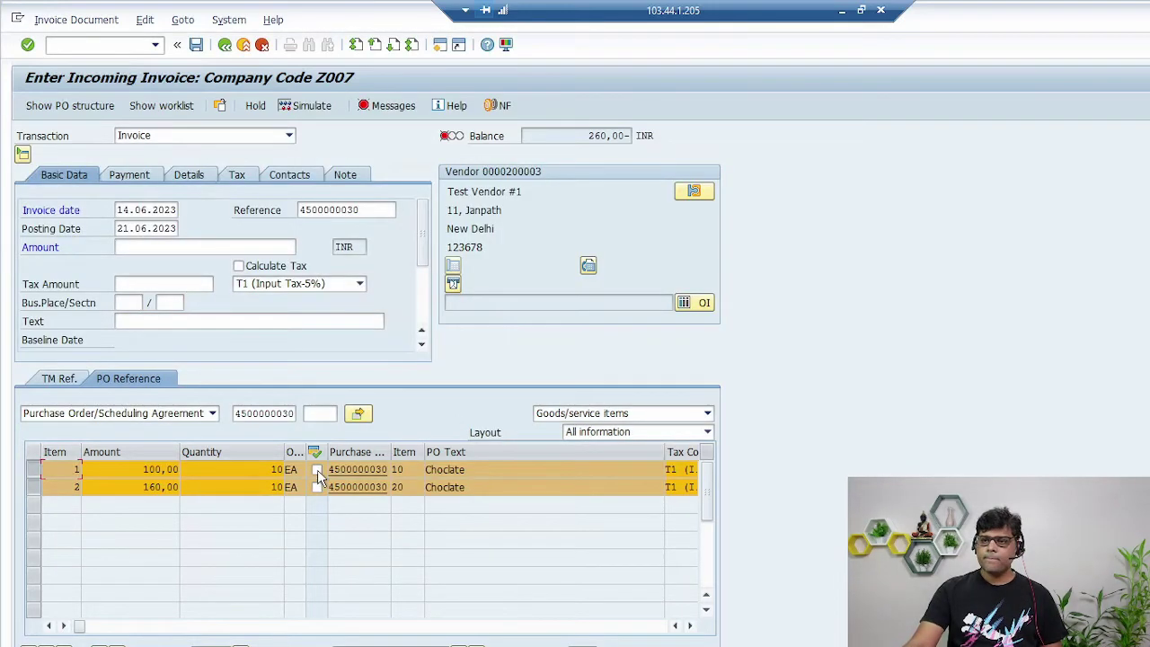
left_click(318, 487)
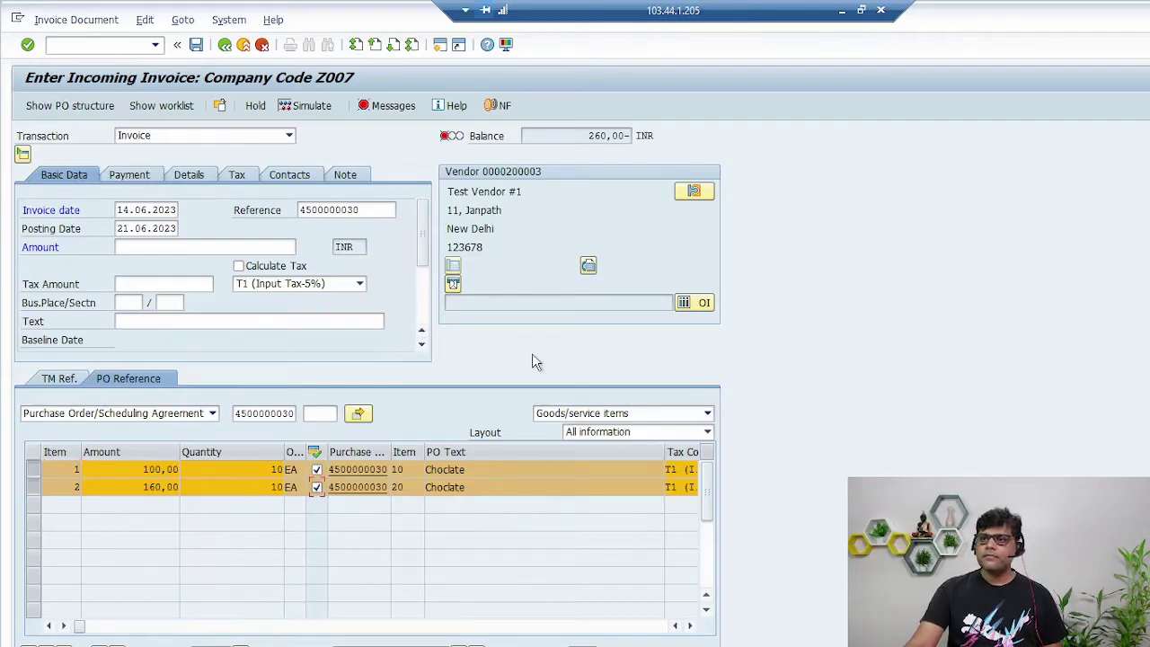
Step: Turn on automatic tax calculation for the invoice and set the payment baseline date to 14.06.2023
left_click(285, 267)
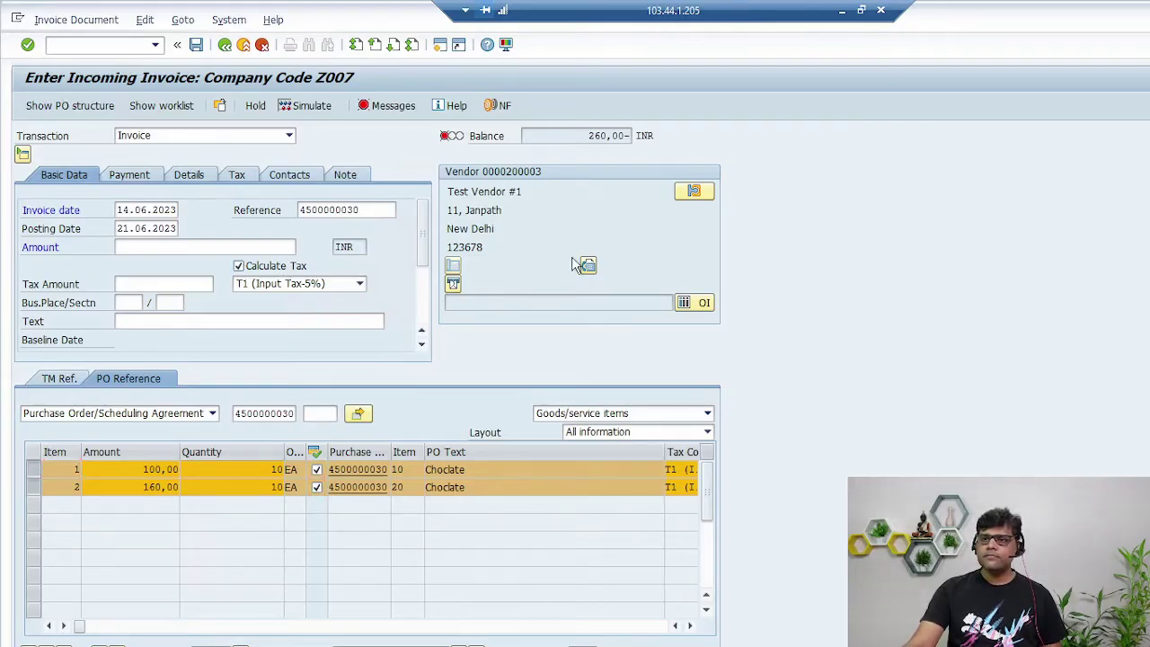
left_click(142, 211)
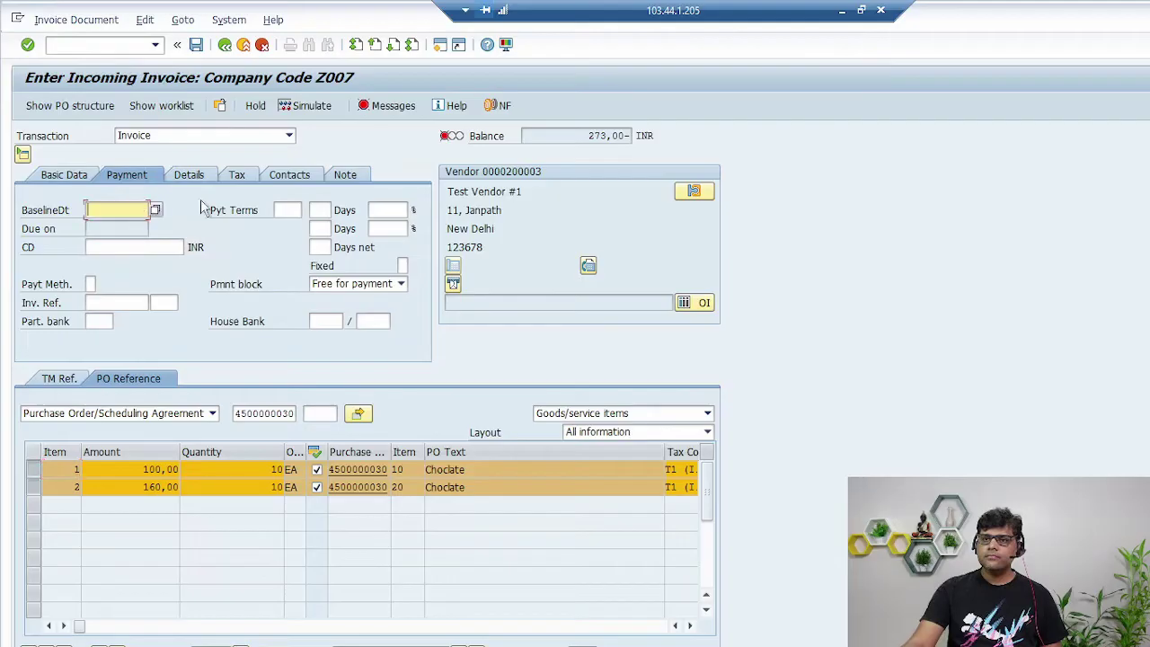
type("14.06.2")
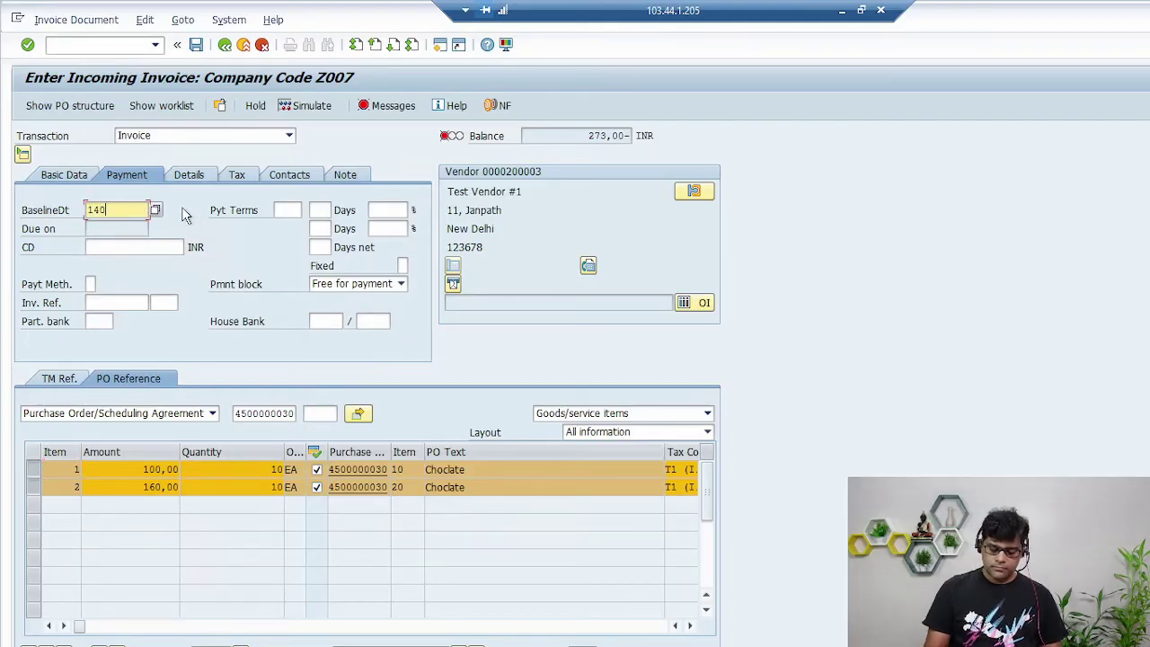
type("023")
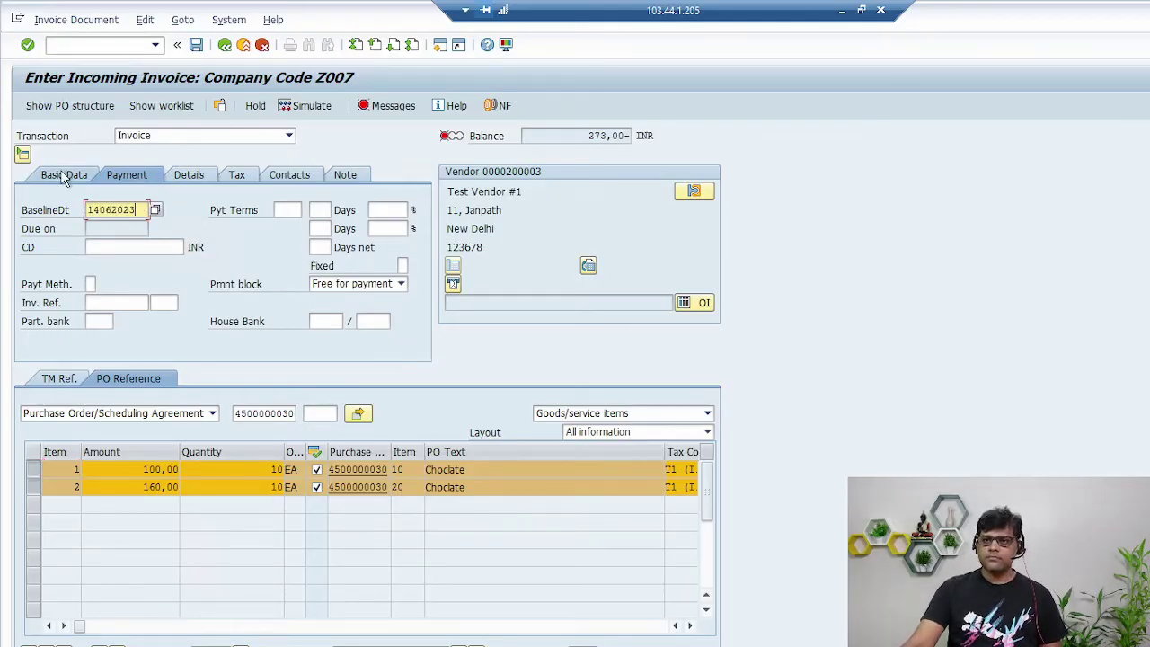
key("Return")
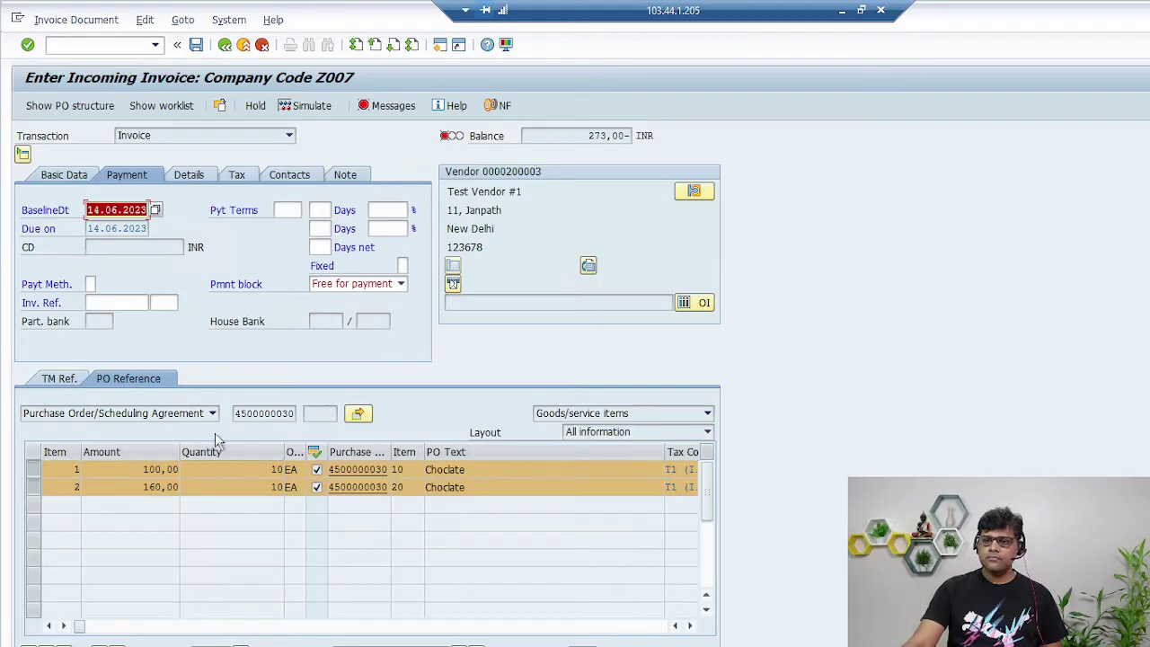
key("Return")
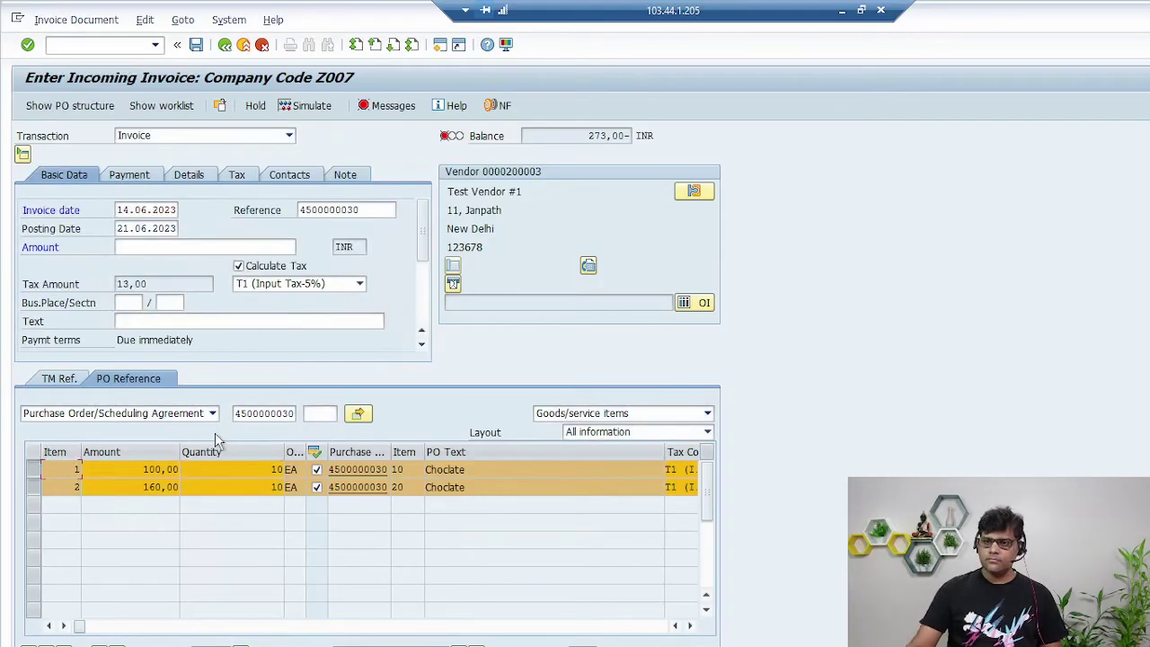
Step: Complete the invoice with an amount of 273 INR and business place DL10, and post it
left_click(120, 248)
type("273")
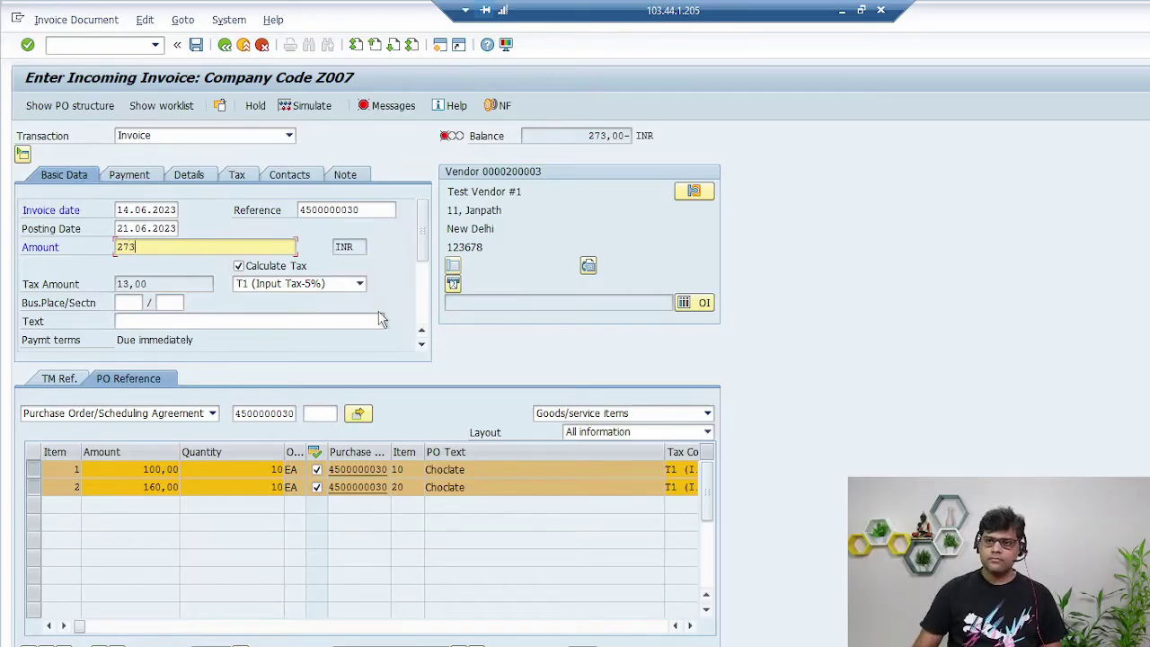
left_click(127, 301)
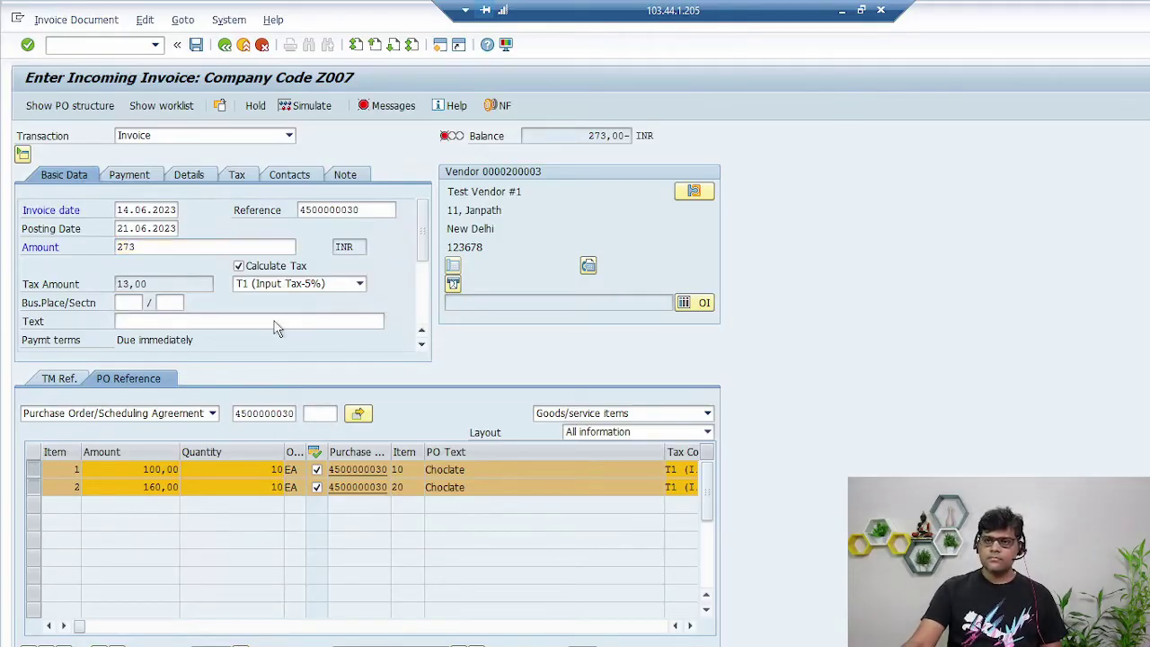
key("F4")
double_click(237, 106)
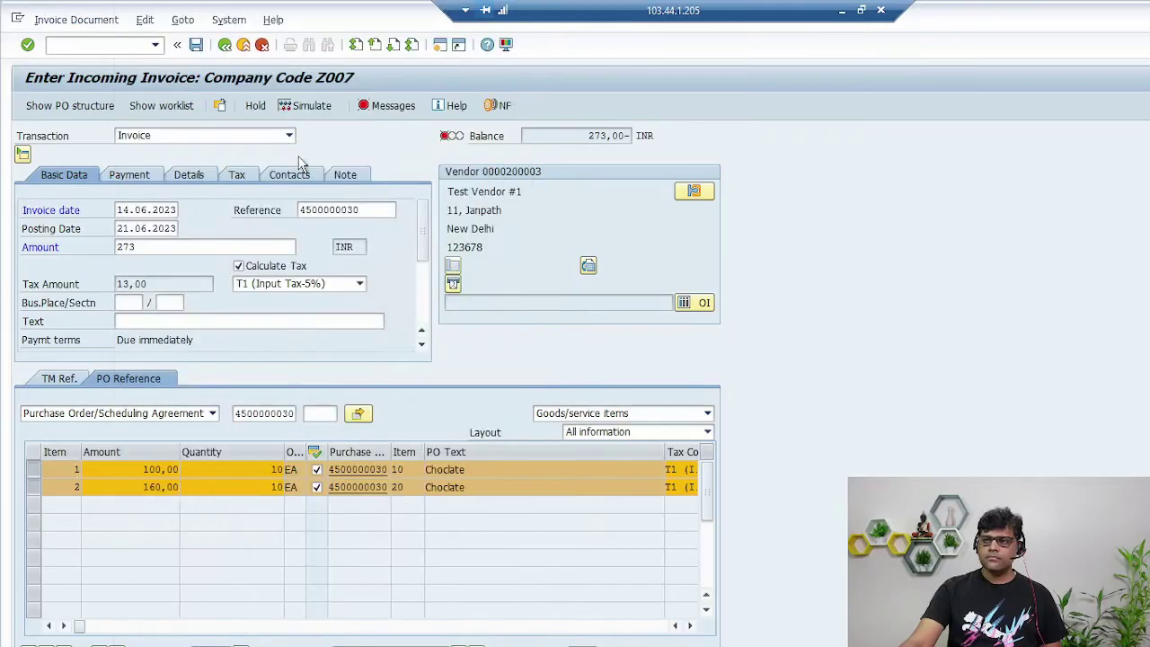
key("Return")
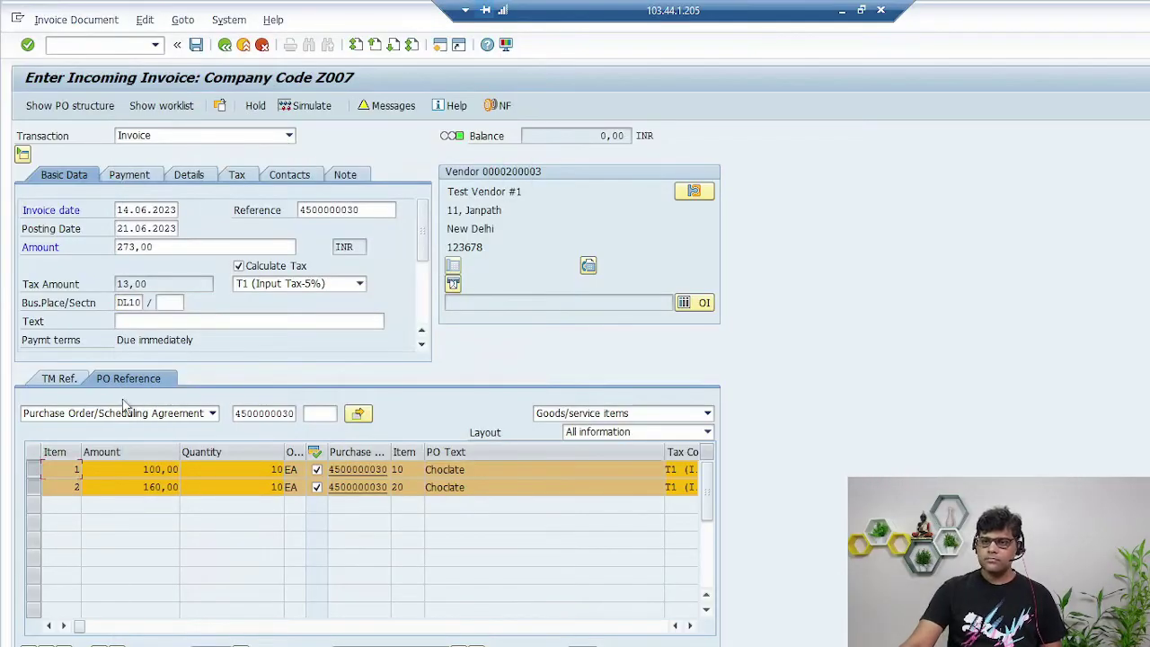
left_click(200, 47)
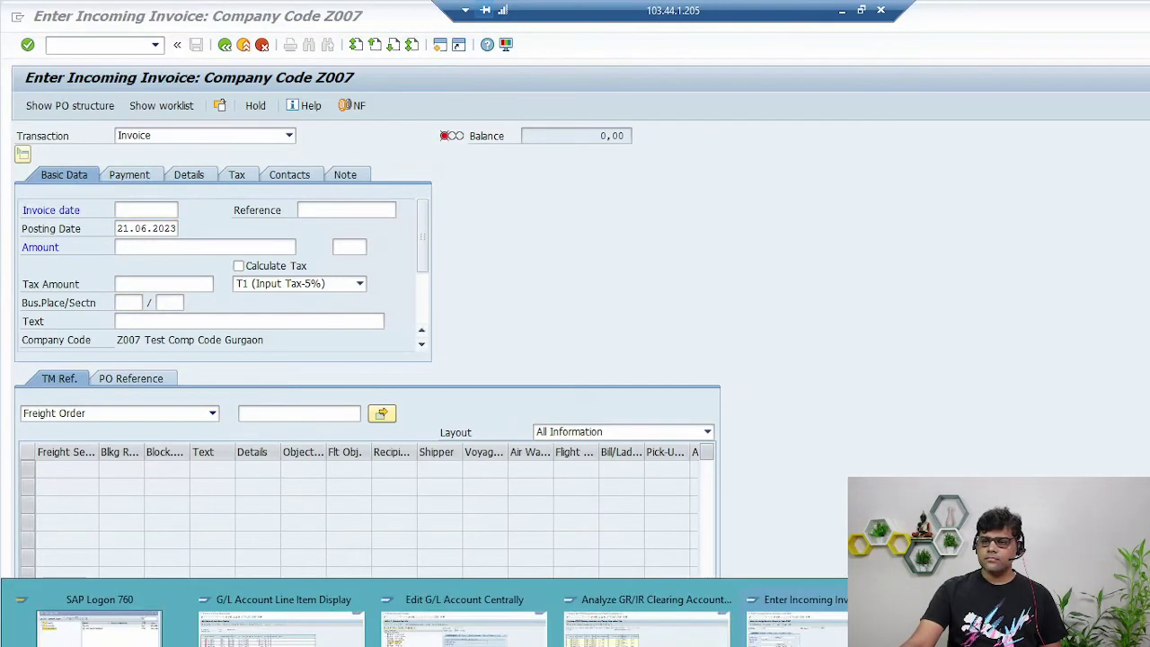
Step: Switch to the G/L account line item display for account 3004 and refresh the list after the invoice postings
left_click(306, 634)
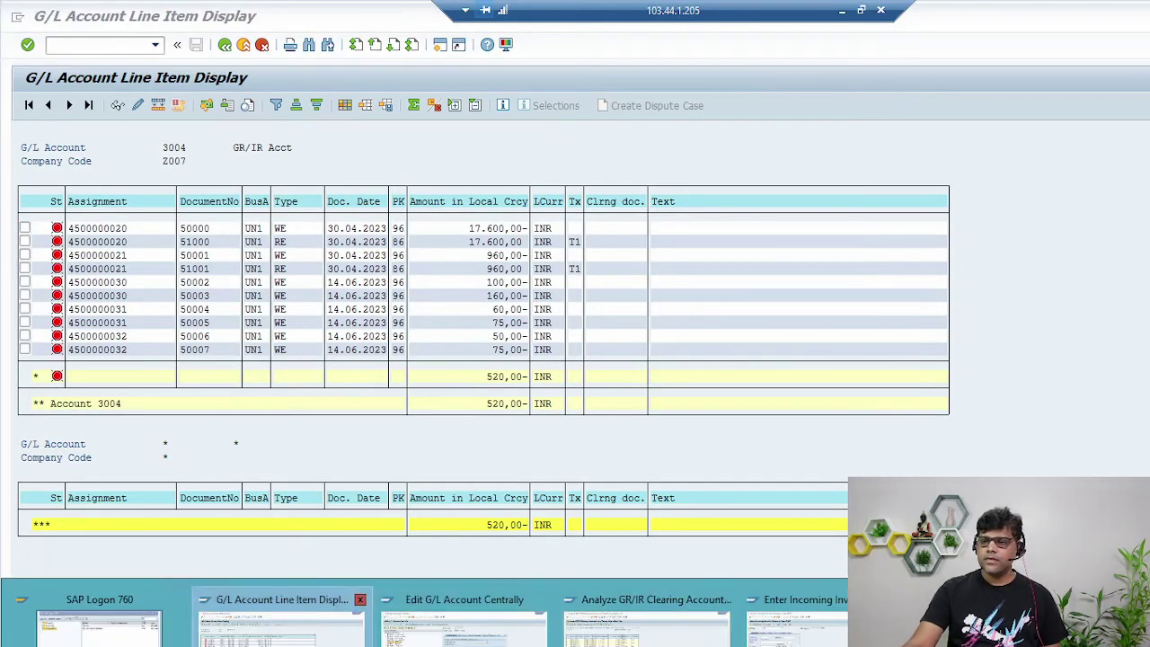
left_click(646, 629)
key("alt+Tab")
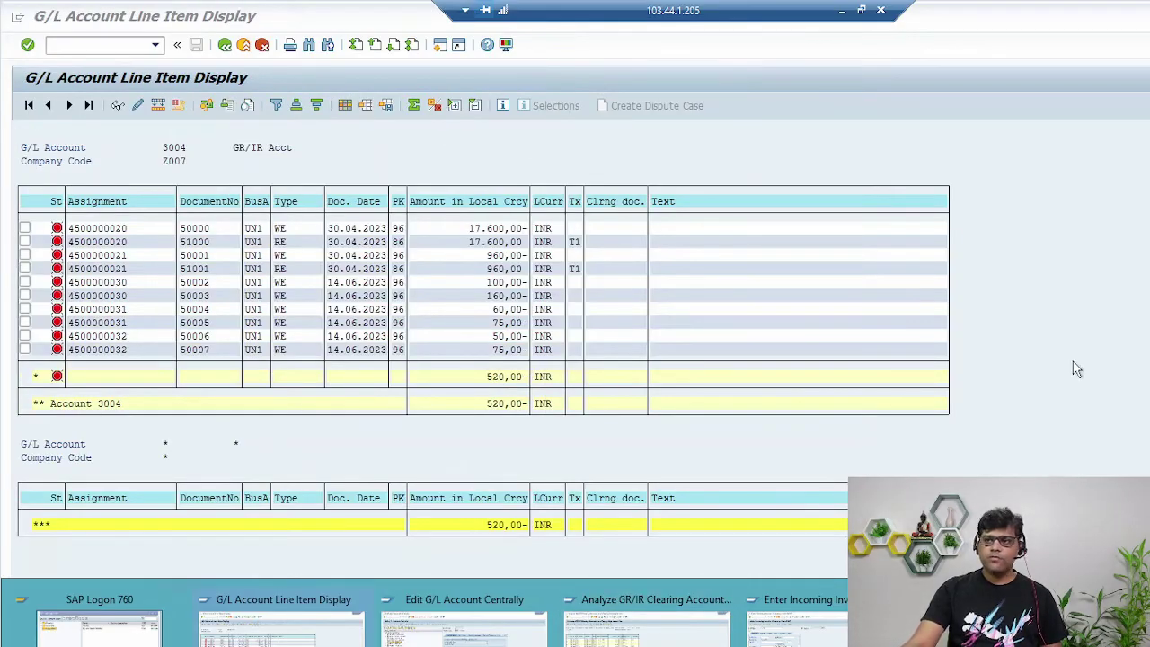
left_click(41, 20)
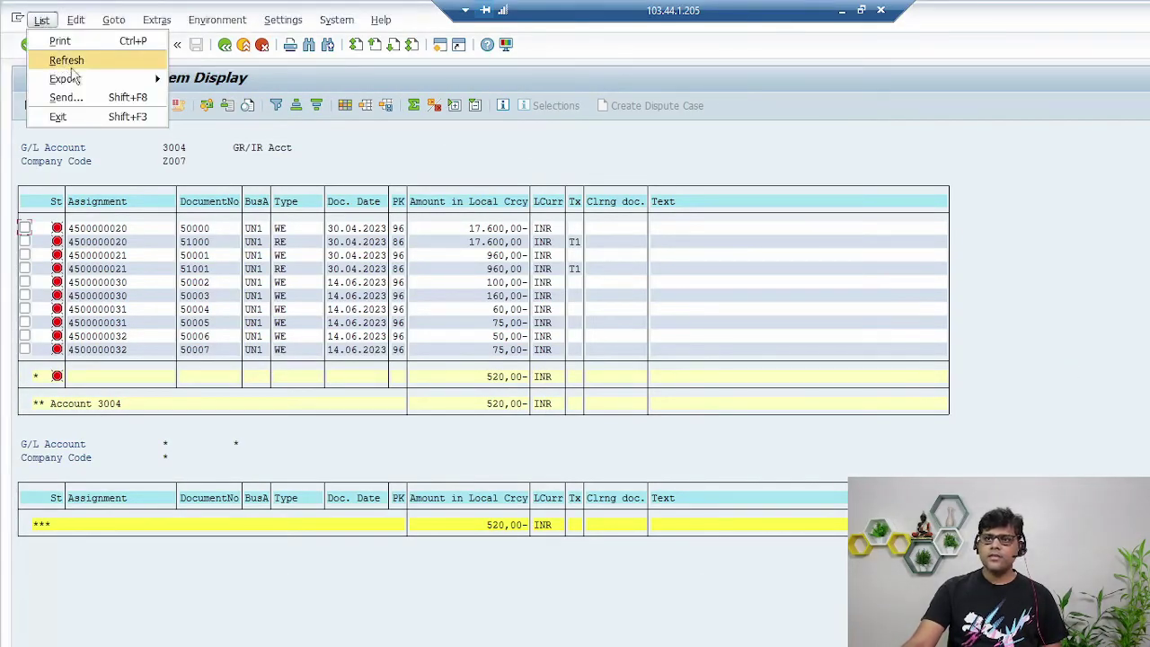
left_click(68, 57)
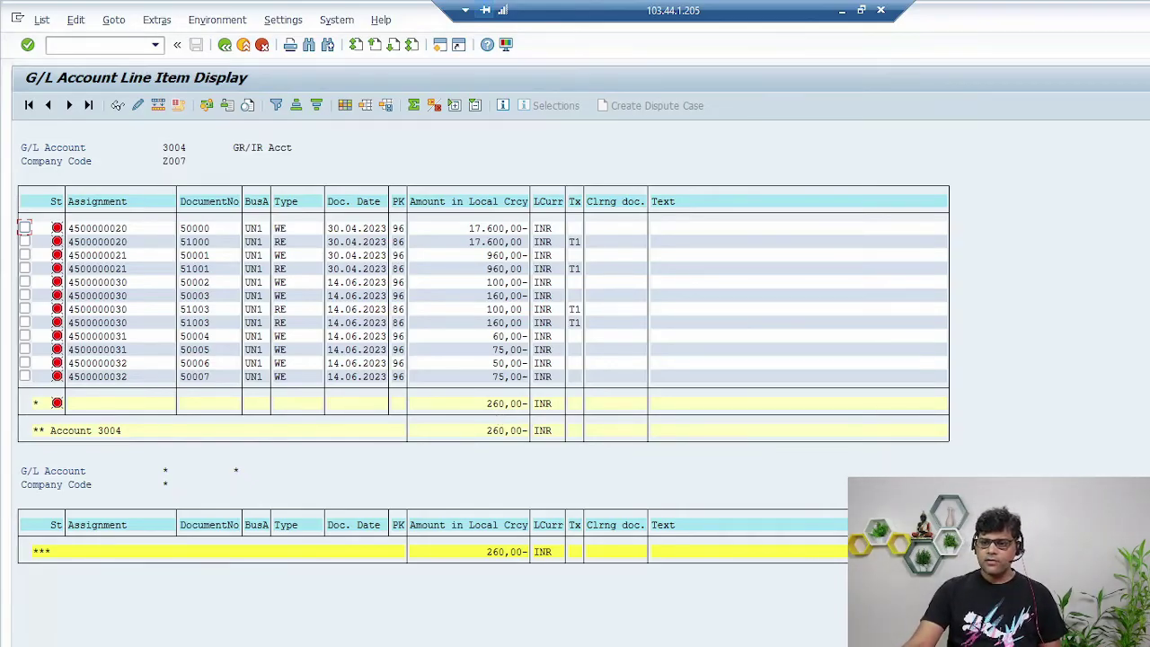
left_click(41, 19)
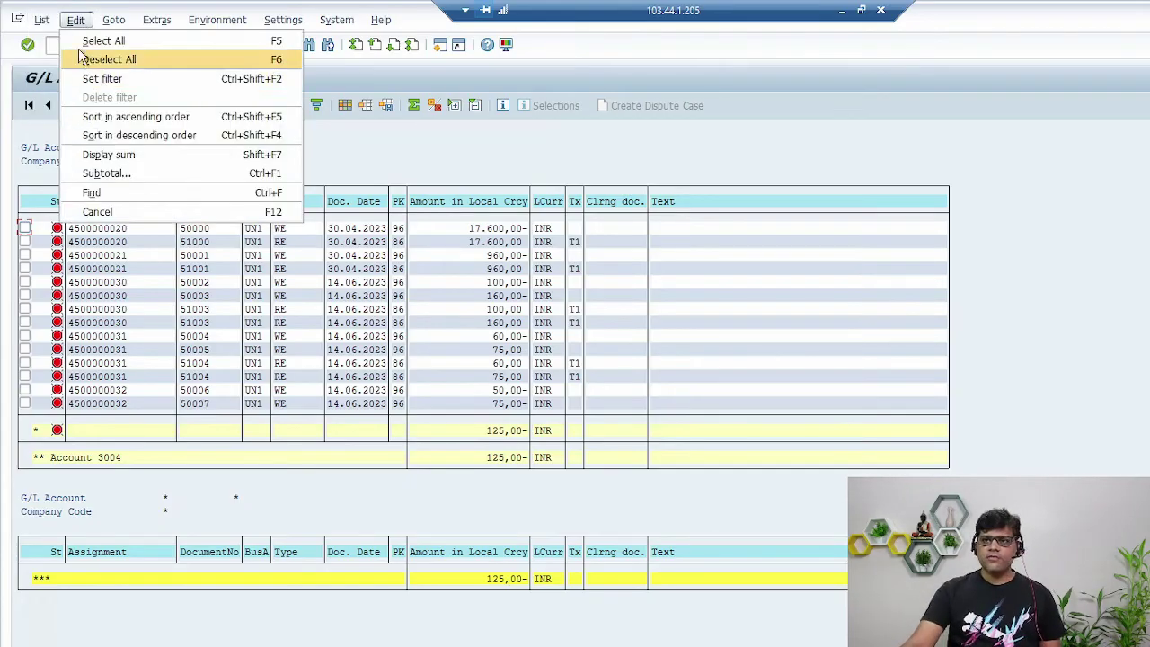
left_click(66, 61)
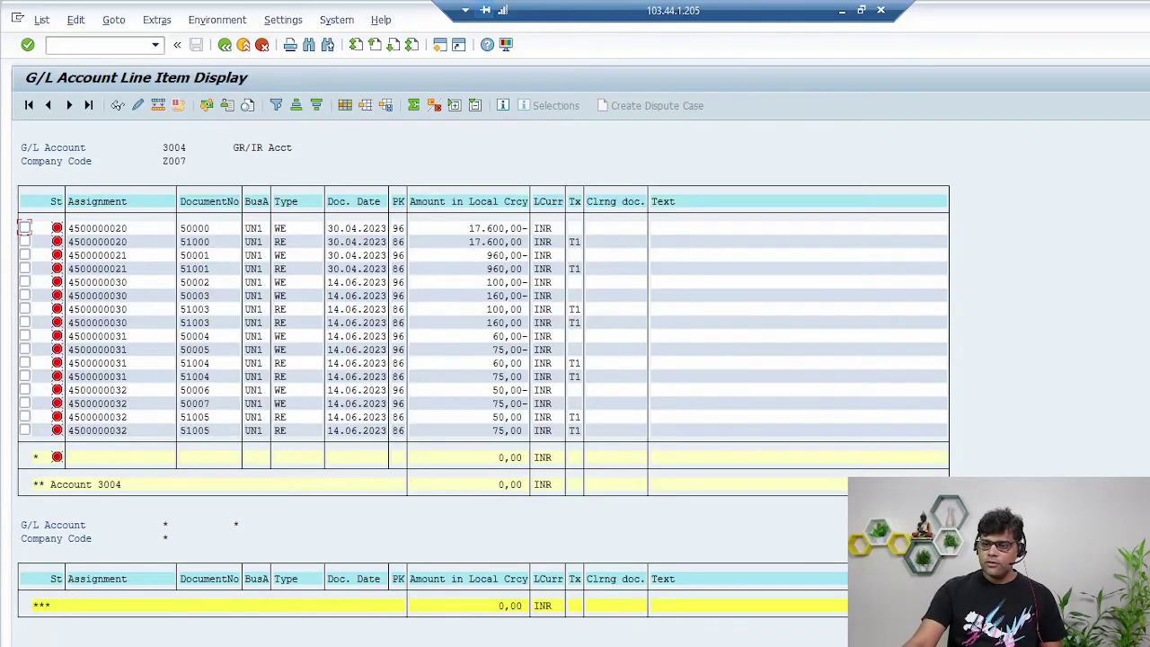
Step: Switch to the session showing the material document and start the Automatic Clearing transaction there
left_click(310, 646)
left_click(638, 629)
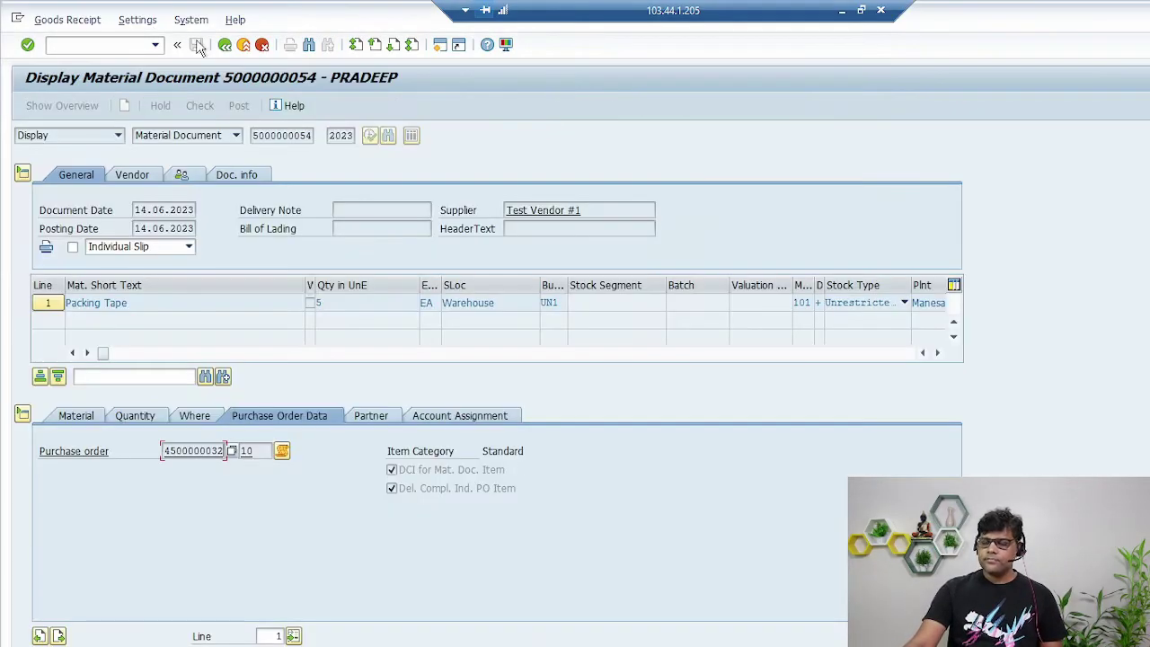
left_click(107, 45)
type("/nme23n")
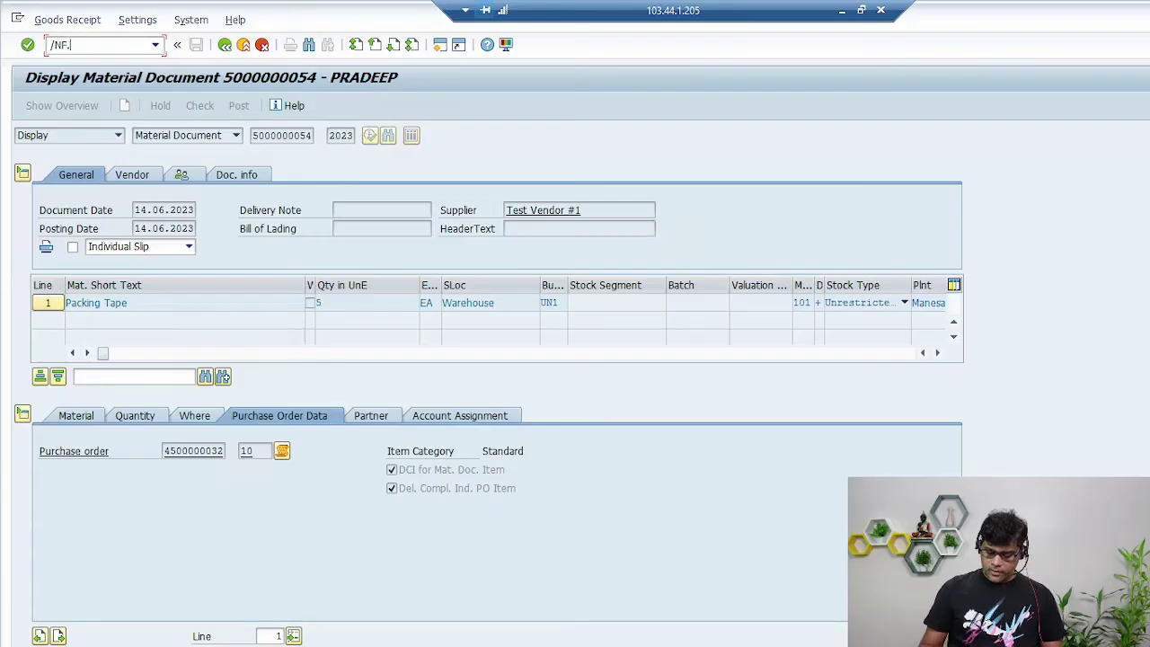
key("Return")
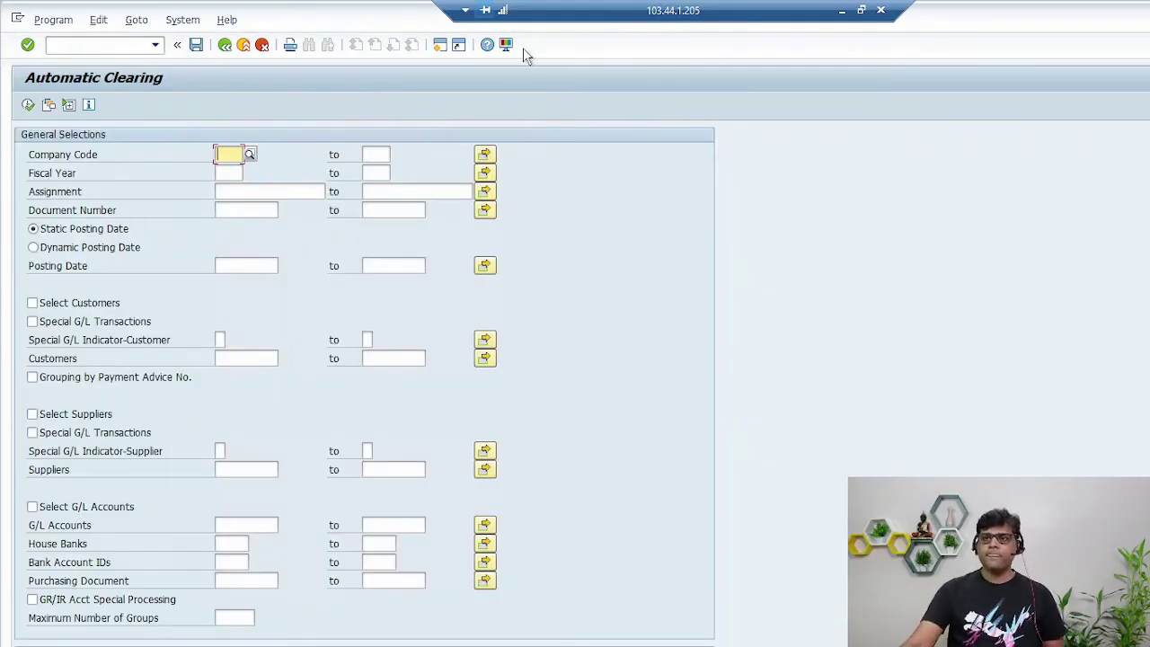
Step: Restrict automatic clearing to company code Z007 and enable the selection of G/L accounts with account 3004
type("Z006")
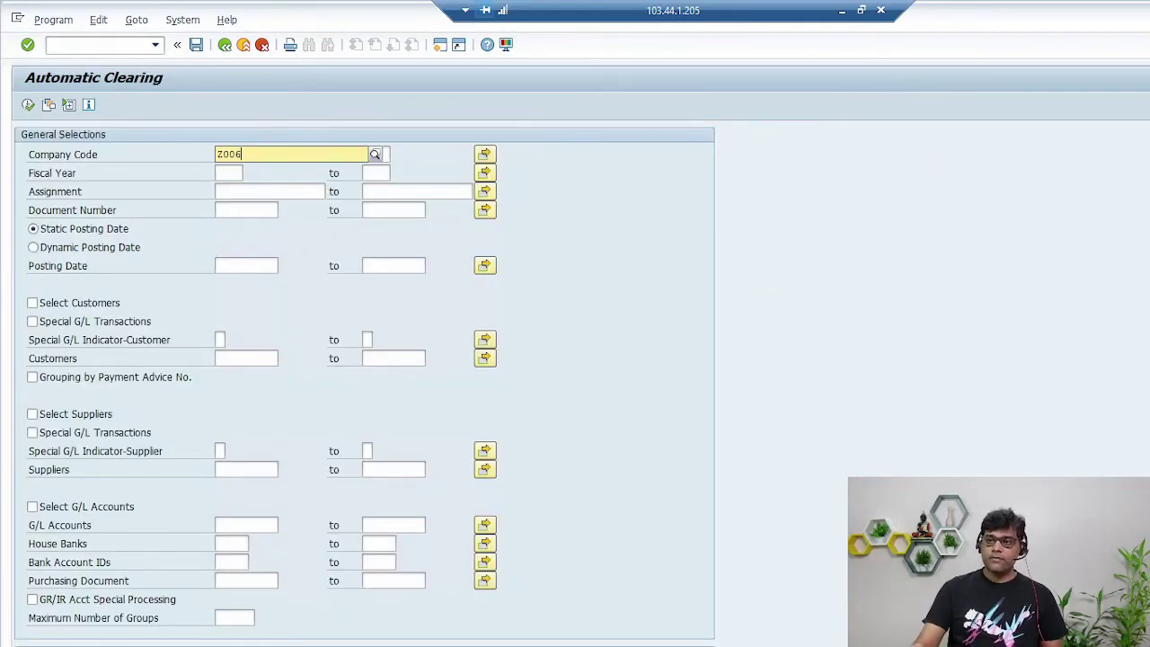
key("BackSpace")
key("BackSpace")
key("BackSpace")
key("BackSpace")
type("Z007")
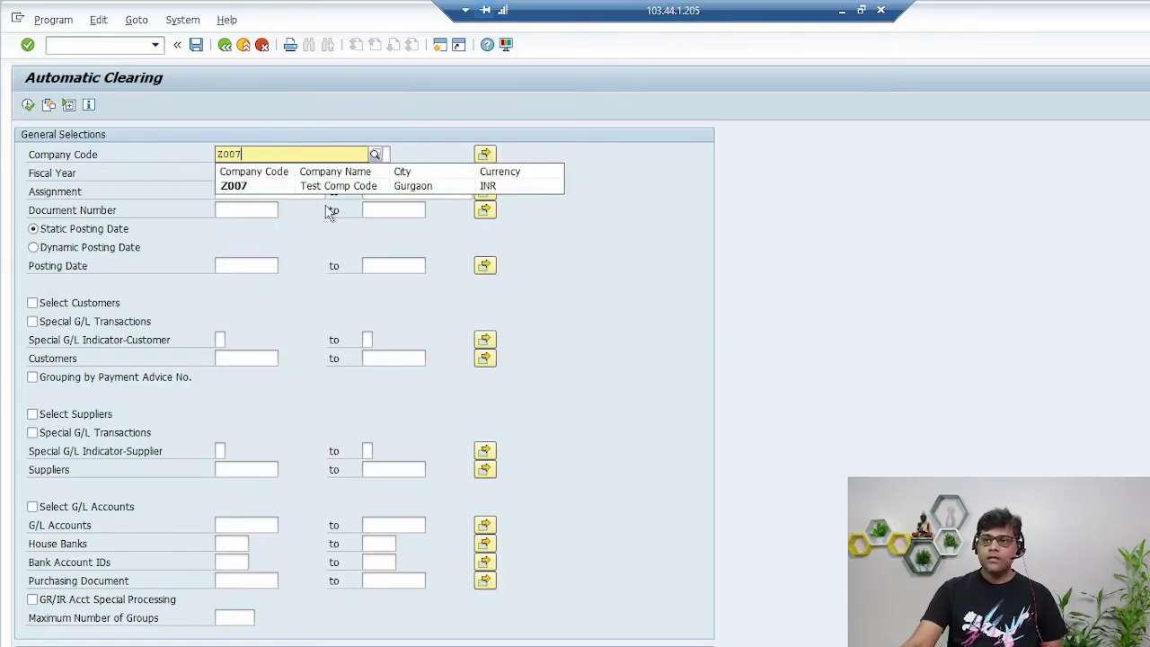
left_click(252, 191)
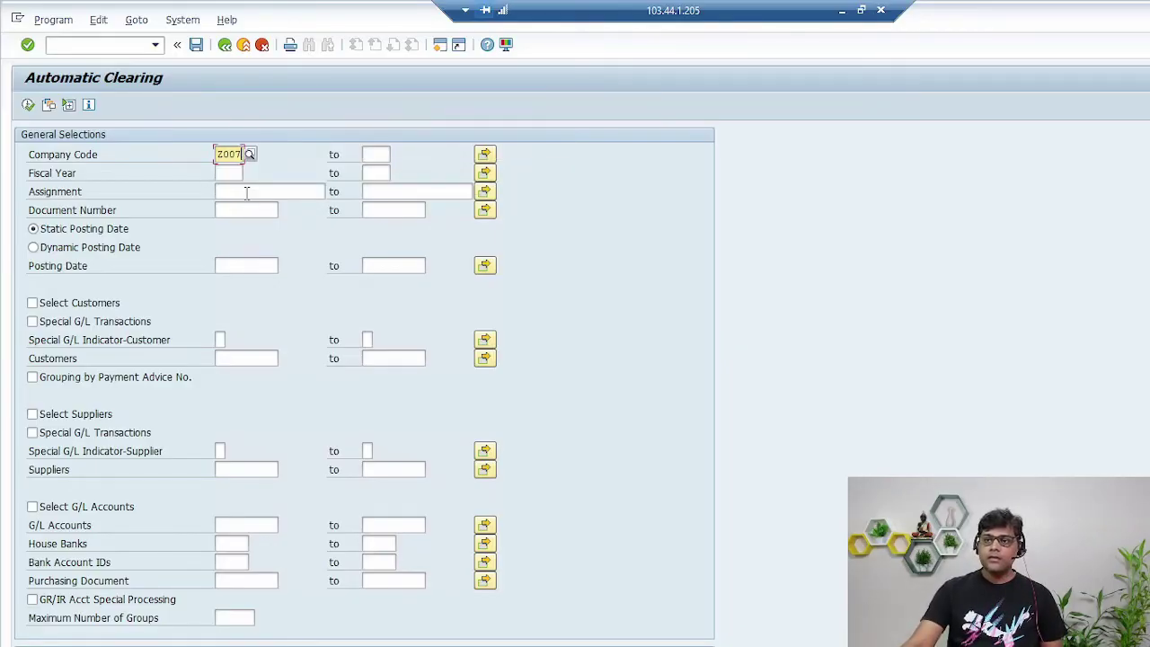
left_click(90, 506)
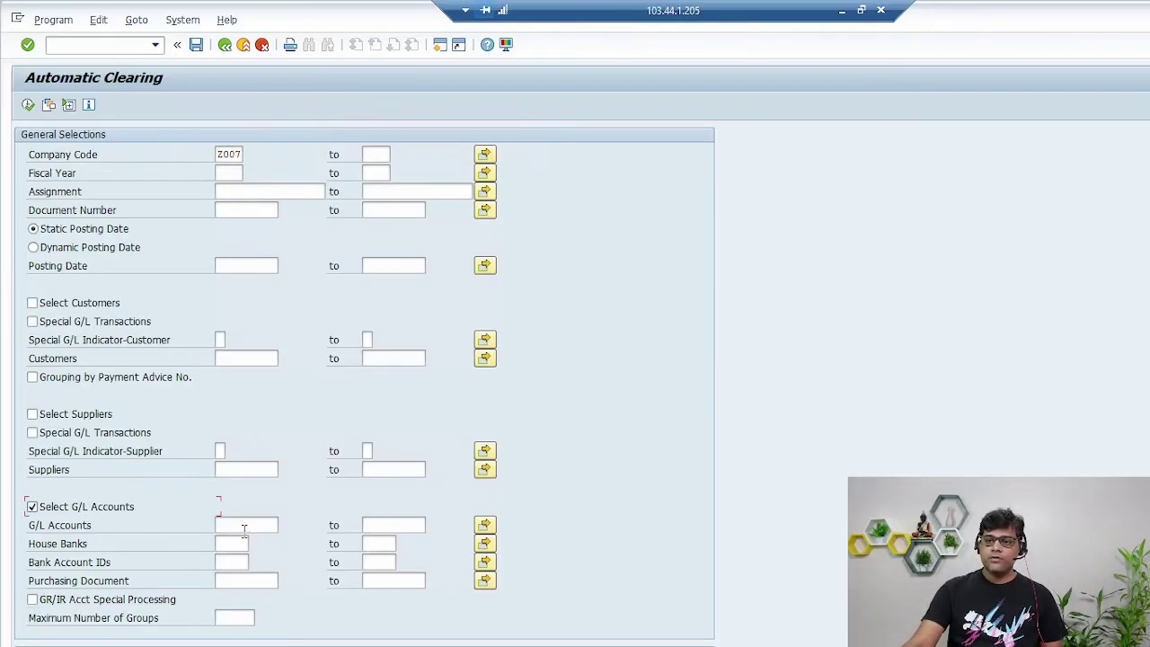
left_click(242, 525)
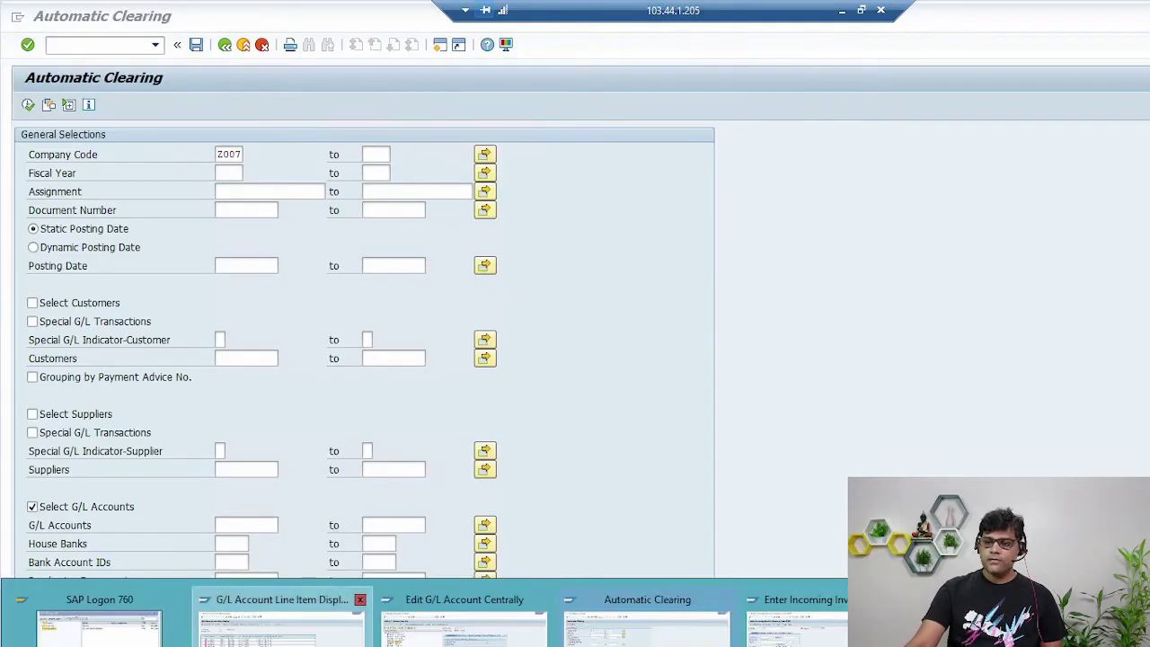
type("3004")
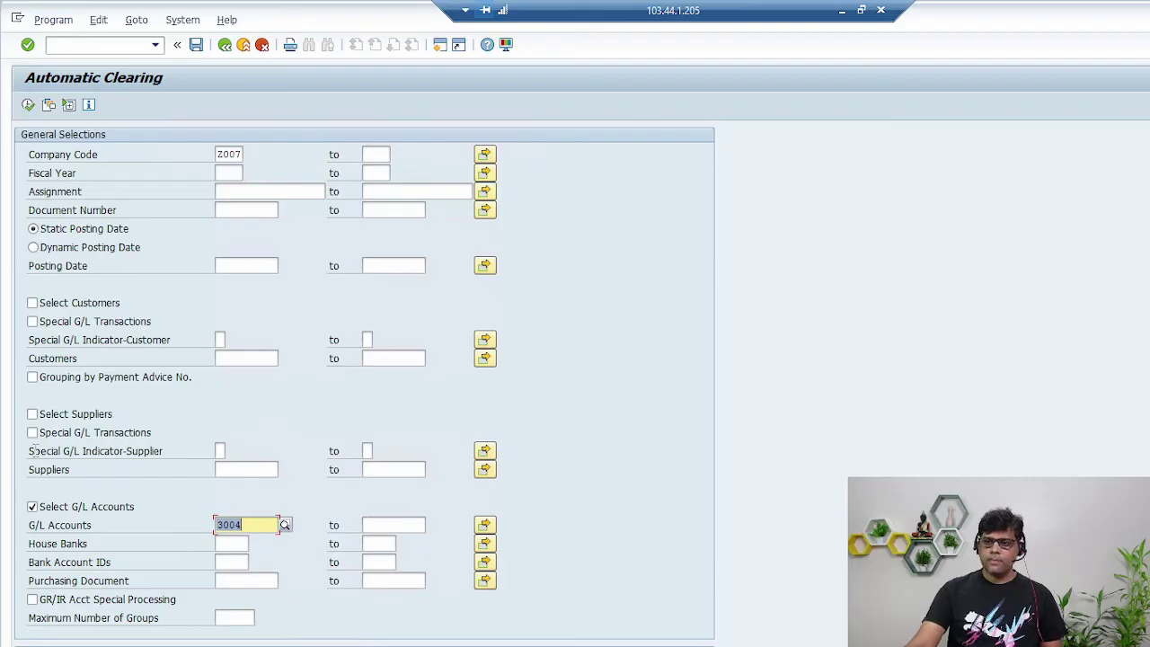
Step: Execute automatic clearing as a test run, review the detail list of open and cleared items, and return to the selection's posting parameters
left_click(27, 106)
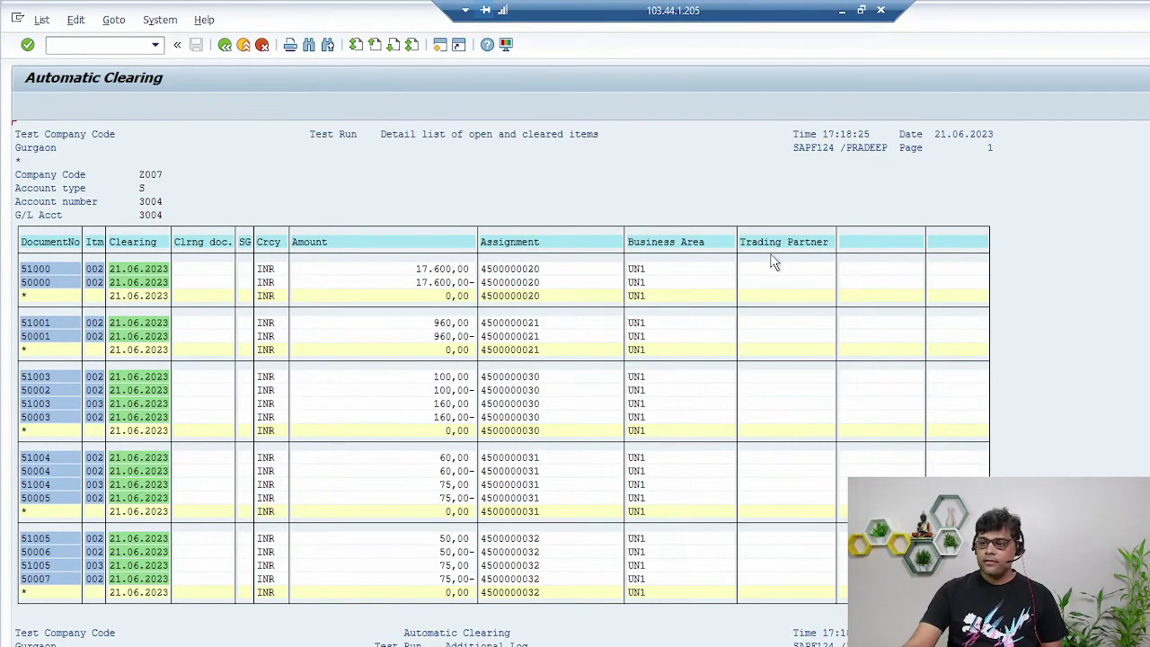
scroll(760, 290, "down", 1)
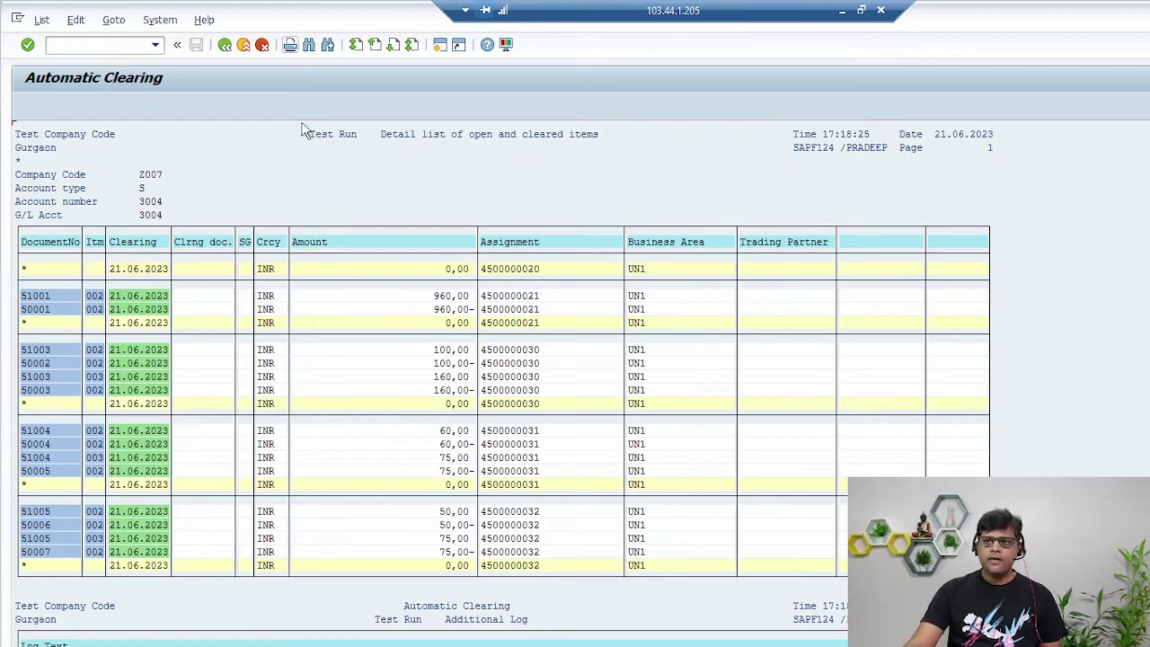
scroll(336, 269, "up", 1)
left_click(225, 45)
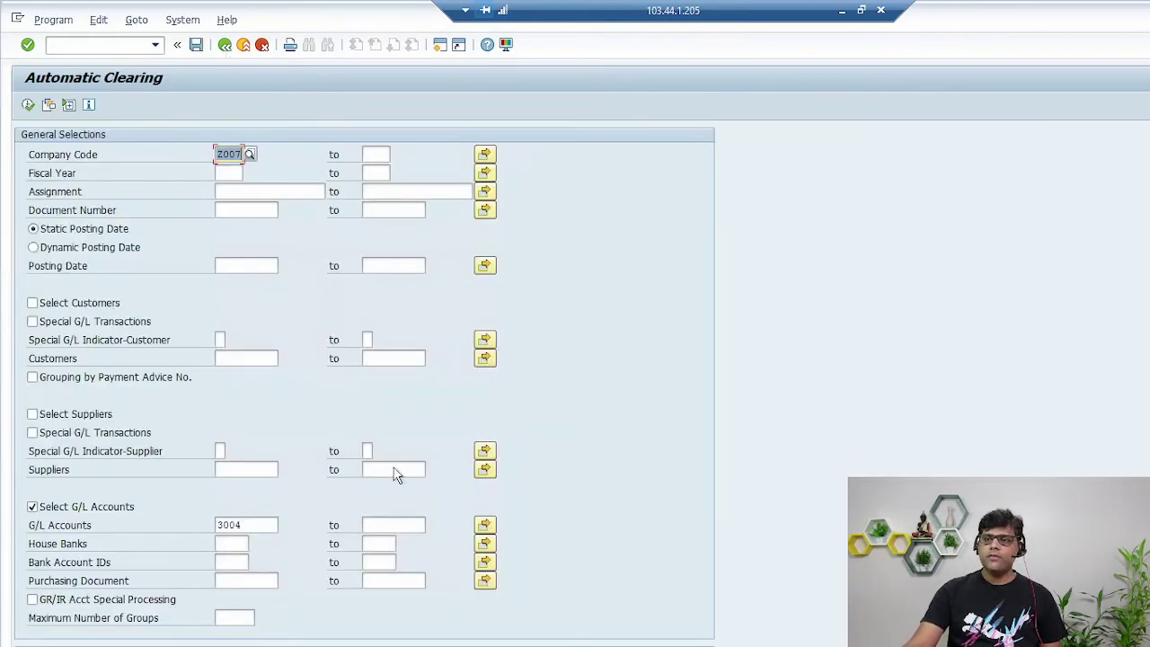
scroll(395, 473, "down", 5)
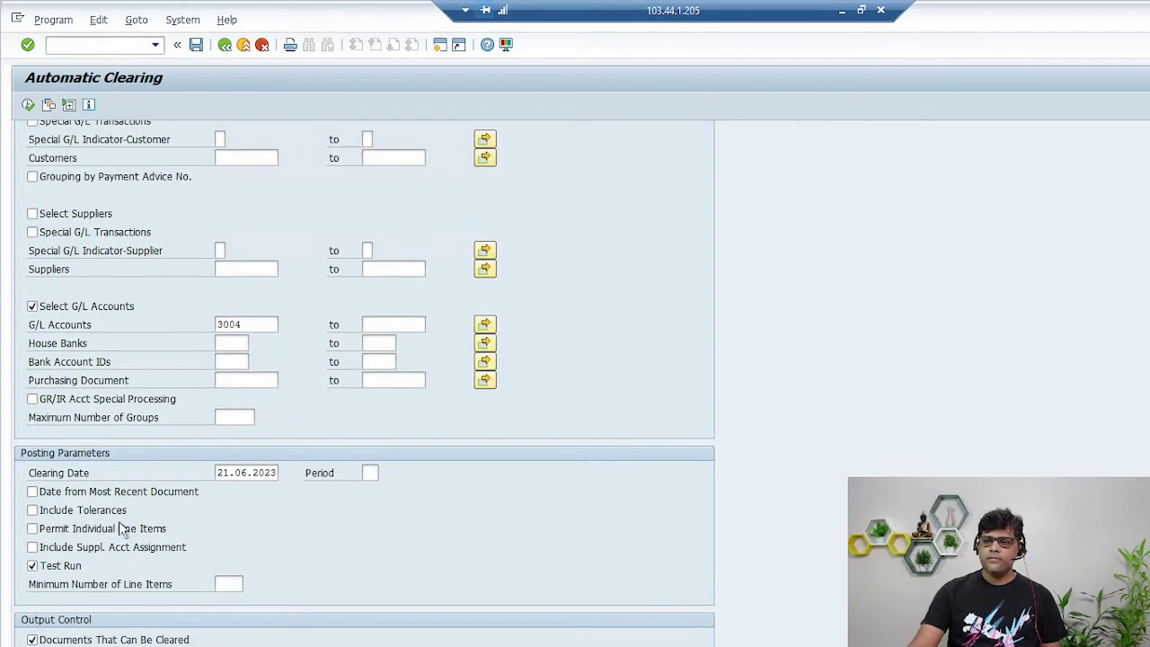
Step: Disable the test run, execute automatic clearing as an update run, and display the line items of account 3004
left_click(33, 567)
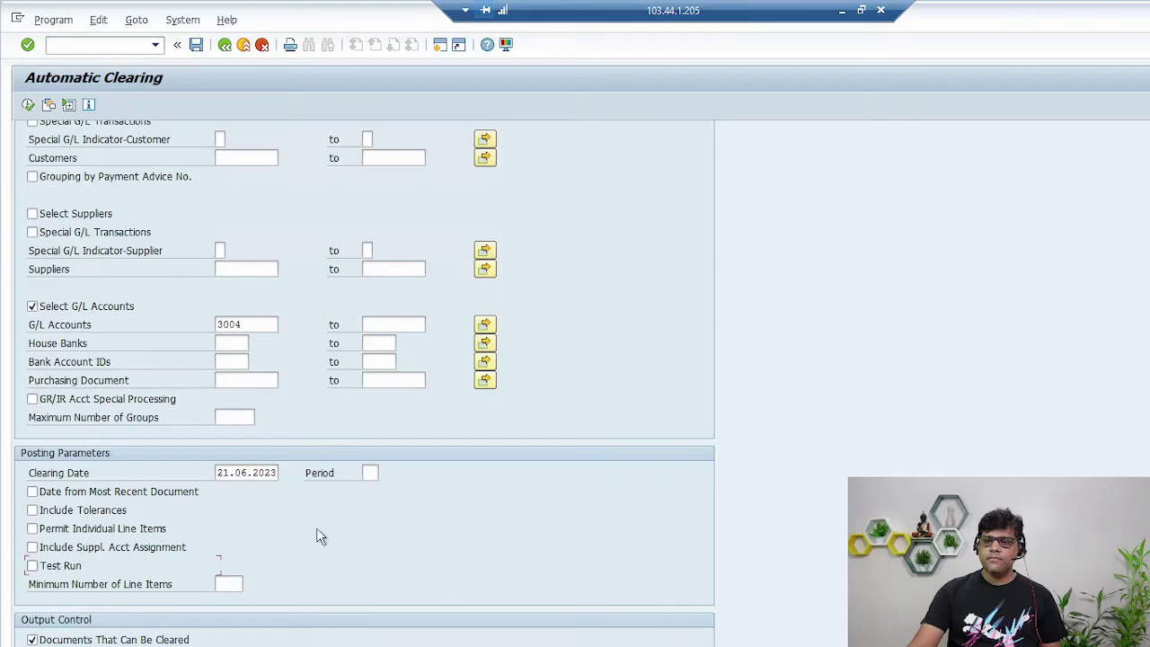
left_click(28, 104)
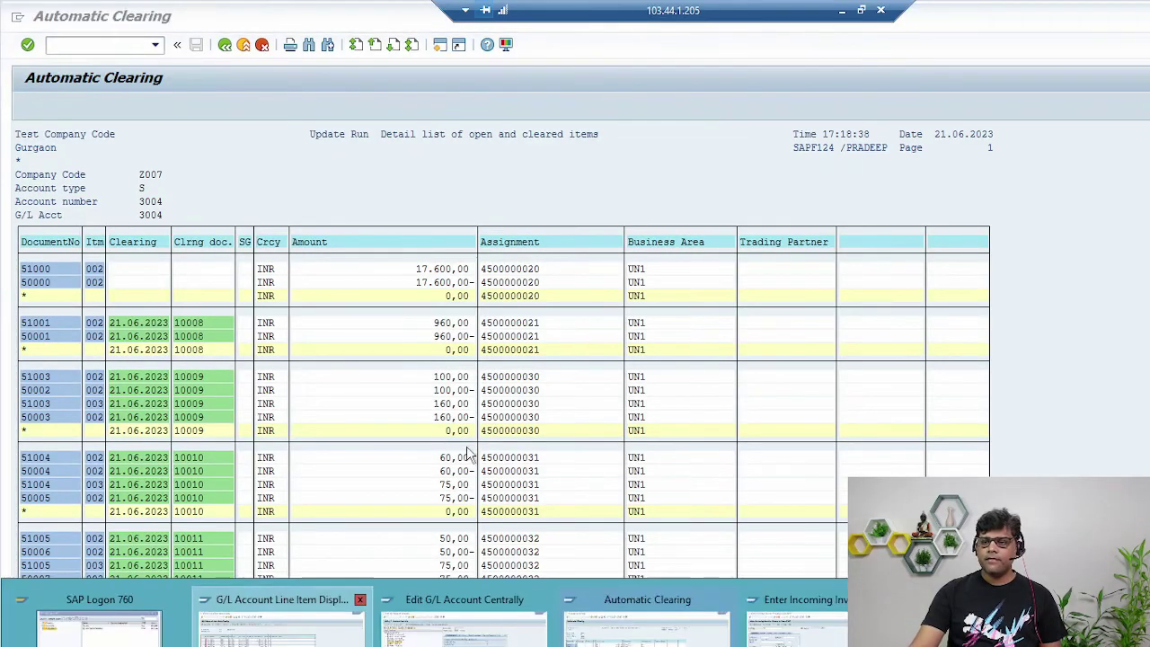
left_click(283, 620)
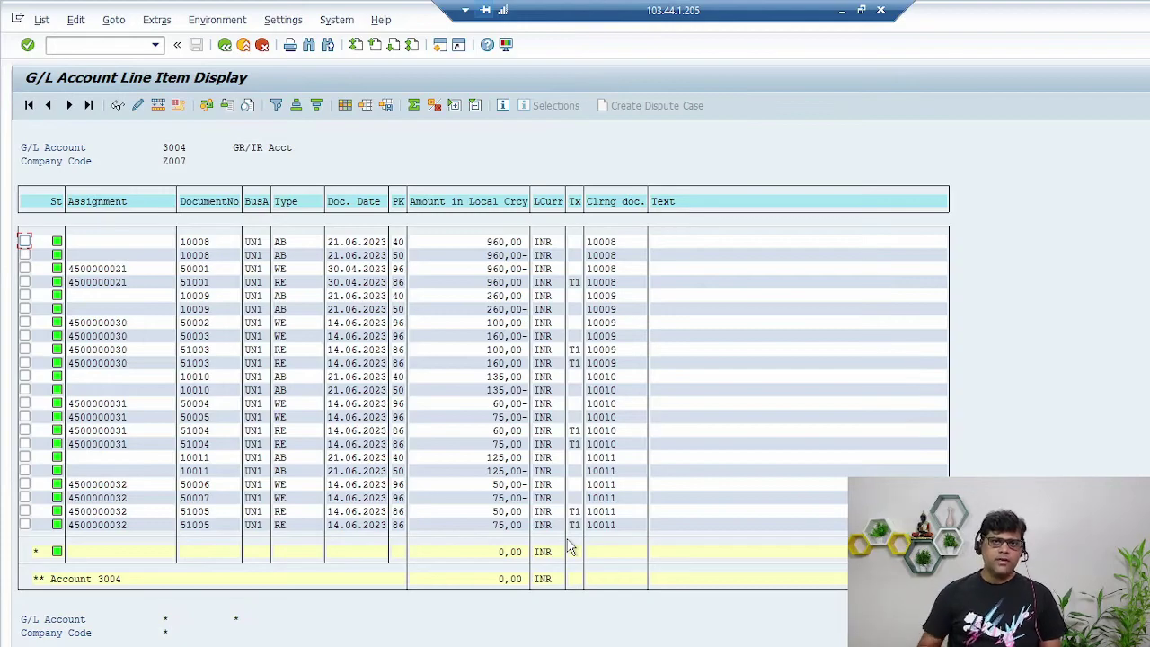
Step: Switch to PowerPoint to view the Product Costing Price Change-CK24 slide, and return to the SAP remote session
left_click(842, 11)
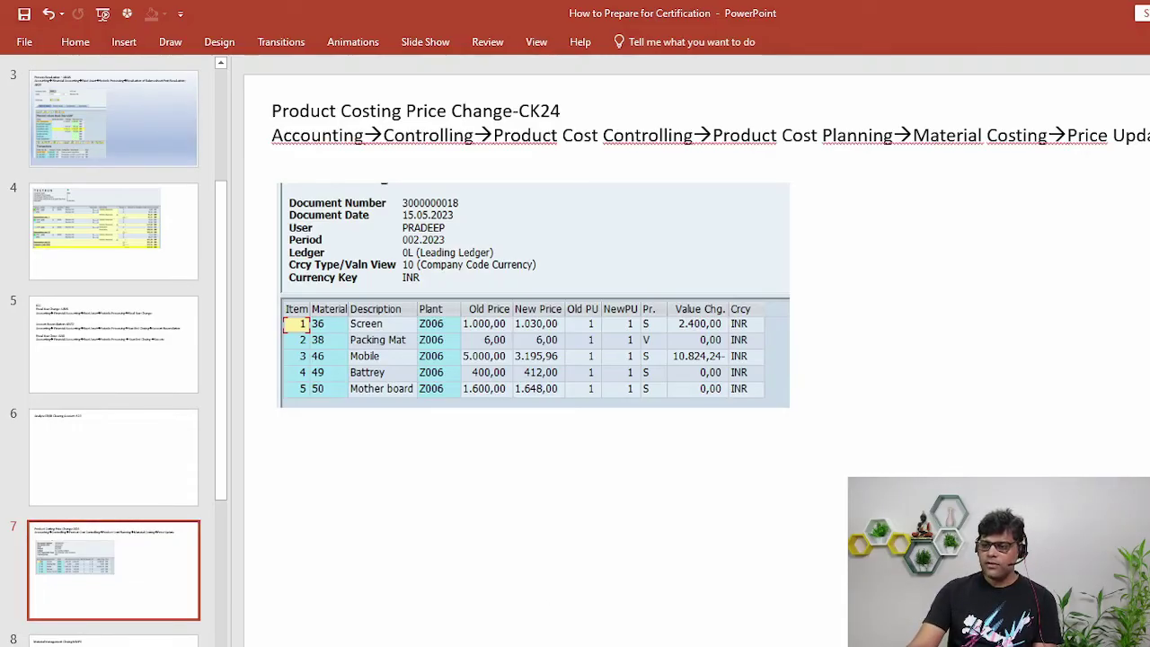
mouse_move(544, 640)
left_click(544, 620)
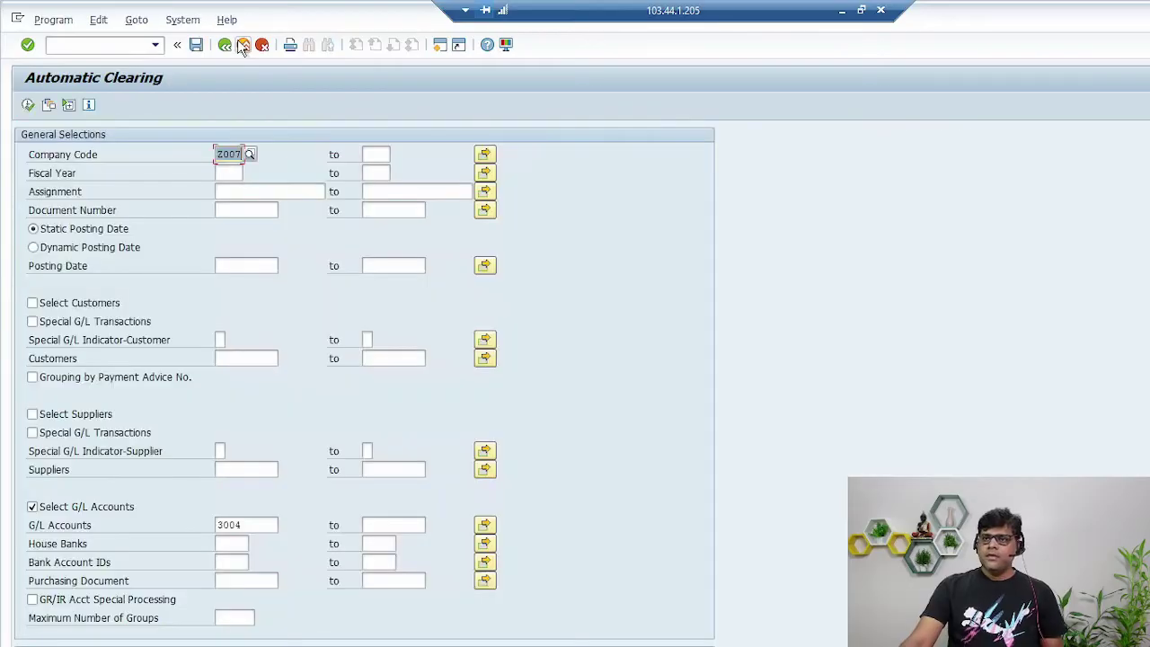
Step: Leave Automatic Clearing and change the company code to Z006 in the central G/L account editor
left_click(243, 45)
left_click(243, 45)
left_click(243, 45)
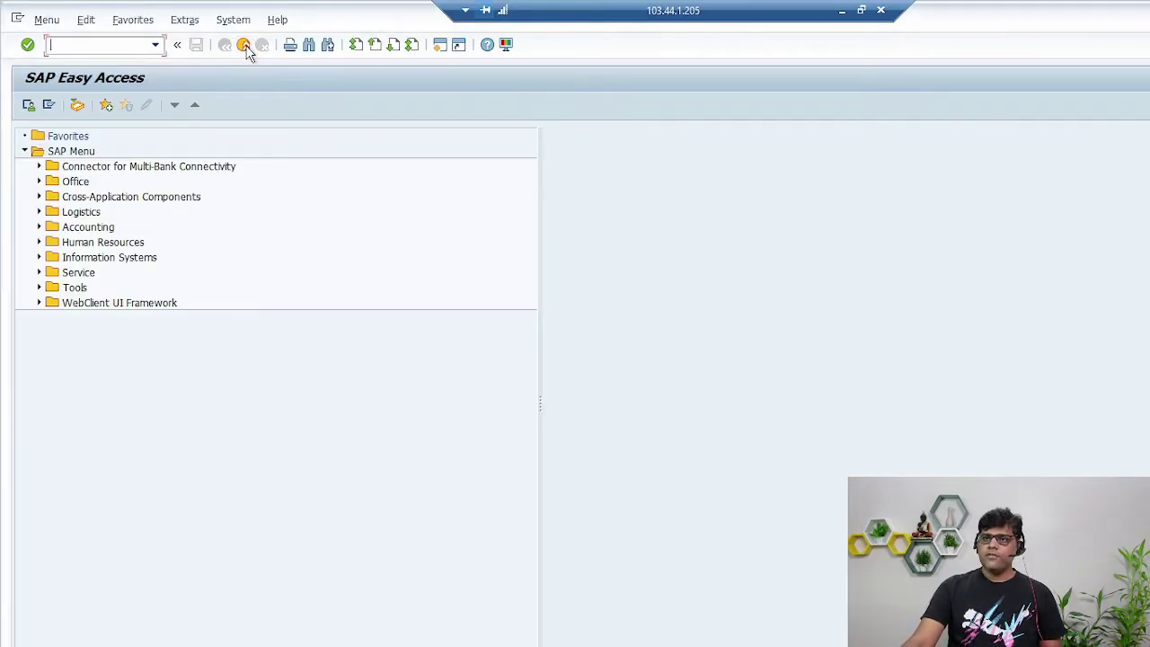
left_click(244, 45)
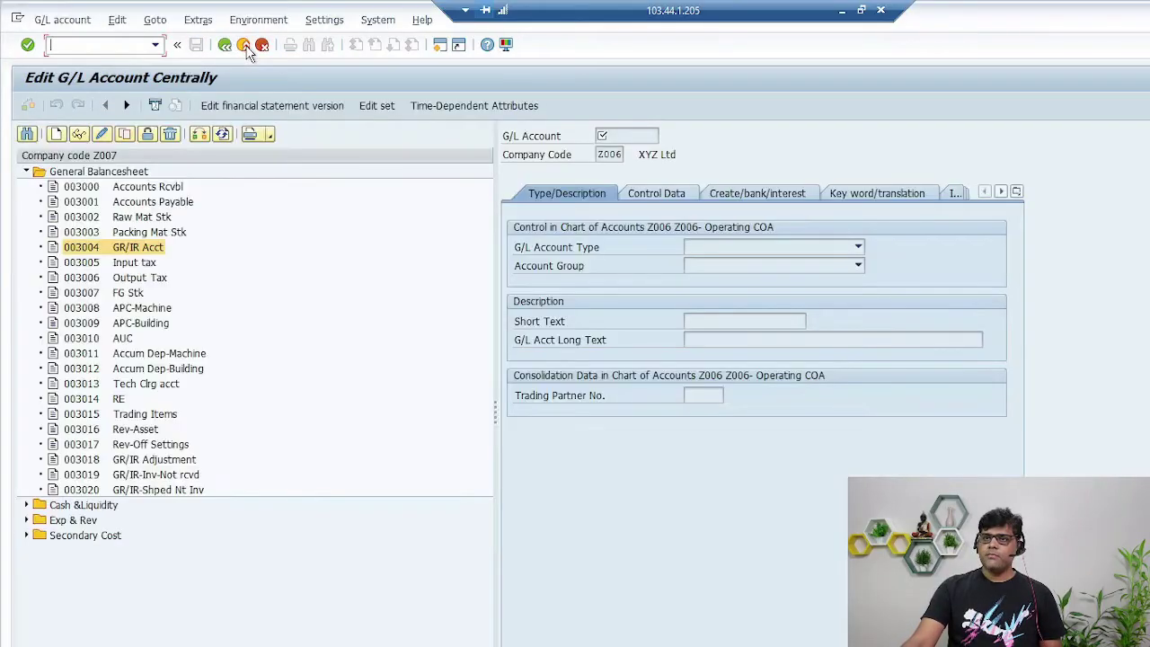
left_click(200, 134)
type("Z006")
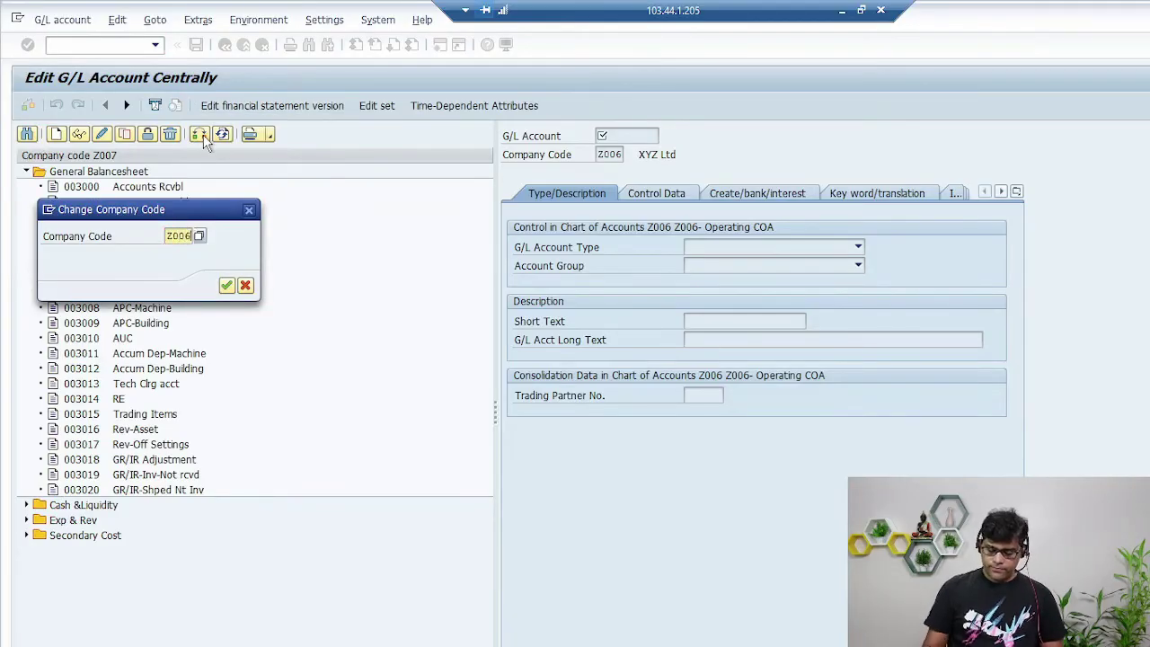
key("Return")
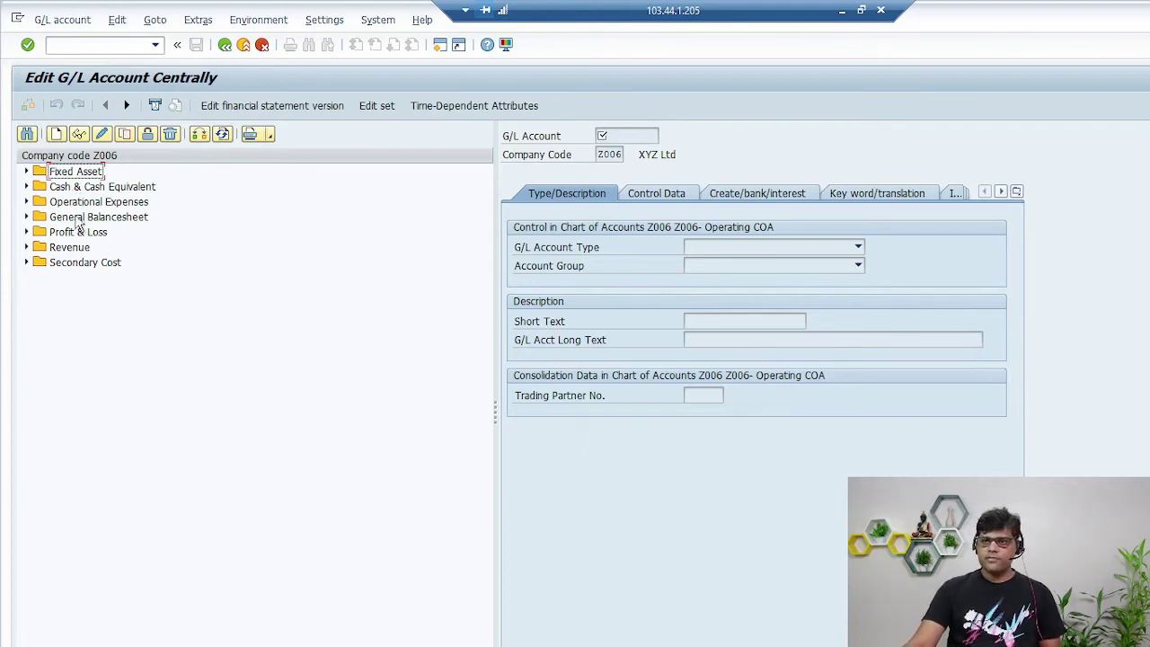
Step: Expand the General Balancesheet group and display the line items of account 2004 FG Stk
left_click(109, 206)
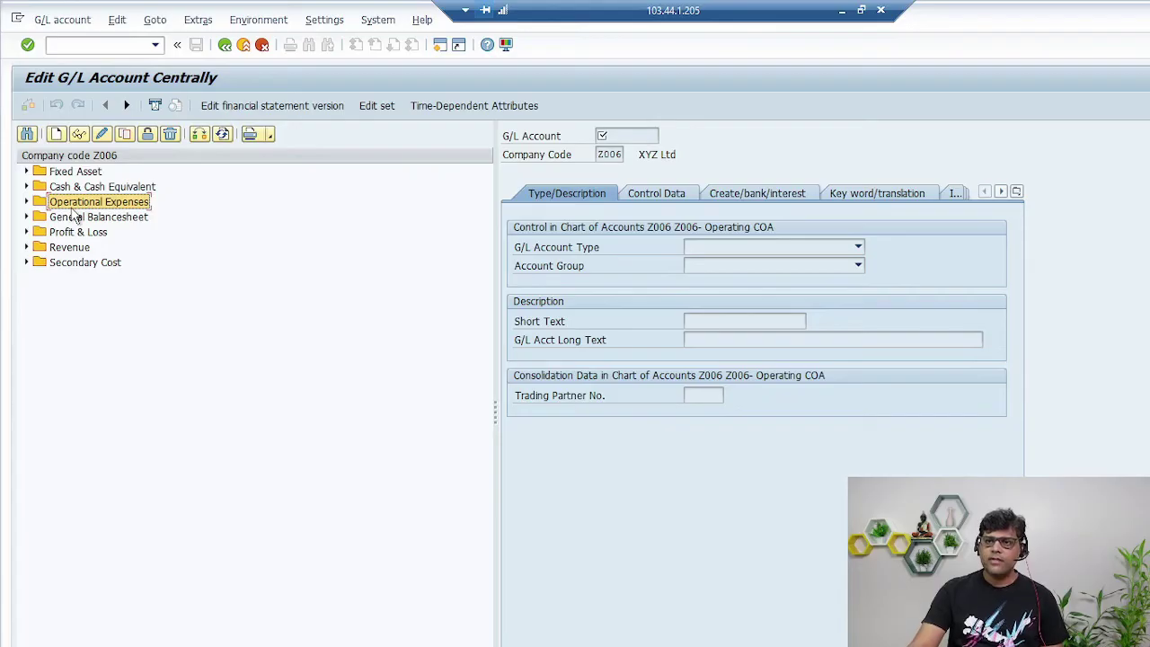
left_click(103, 189)
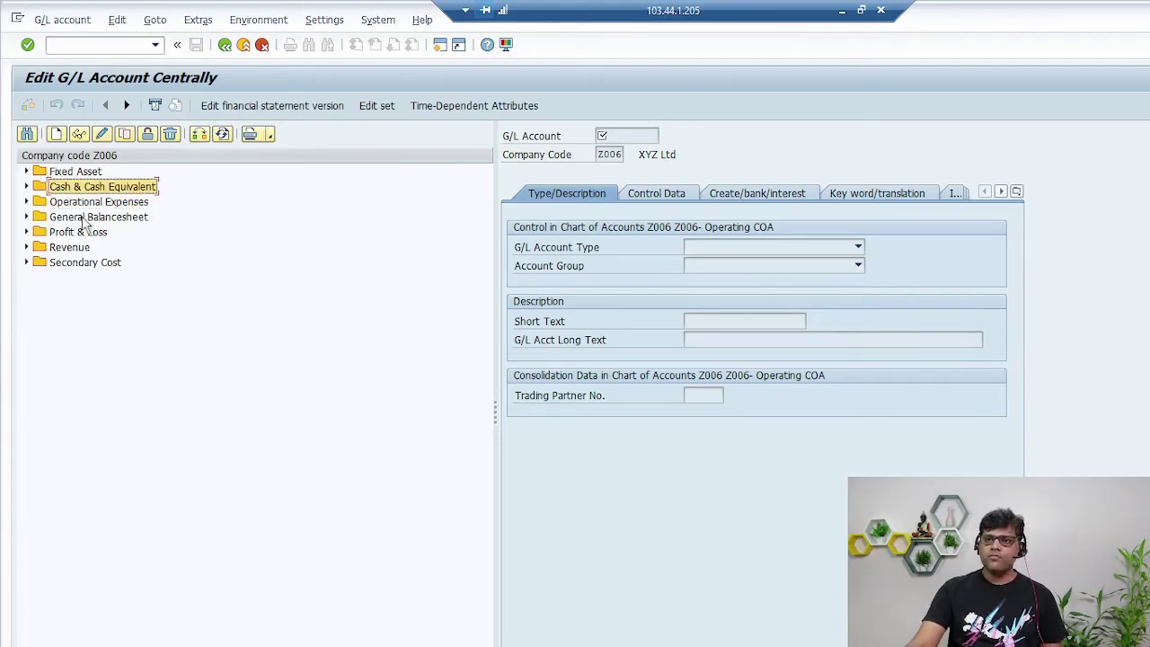
left_click(83, 218)
left_click(26, 217)
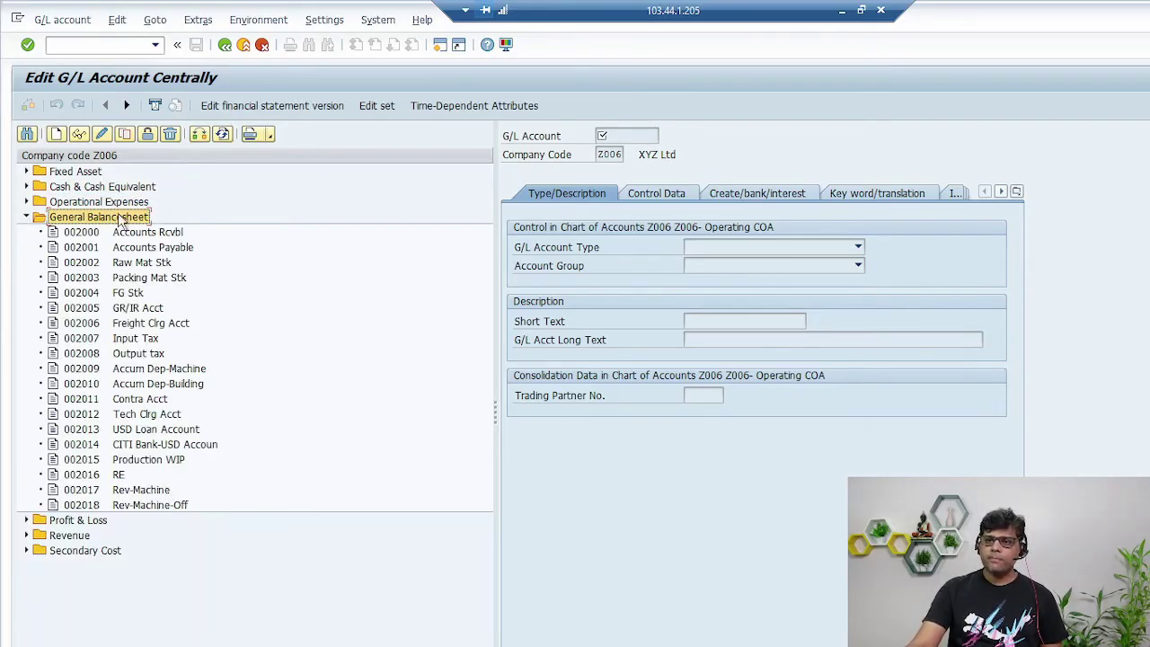
double_click(126, 293)
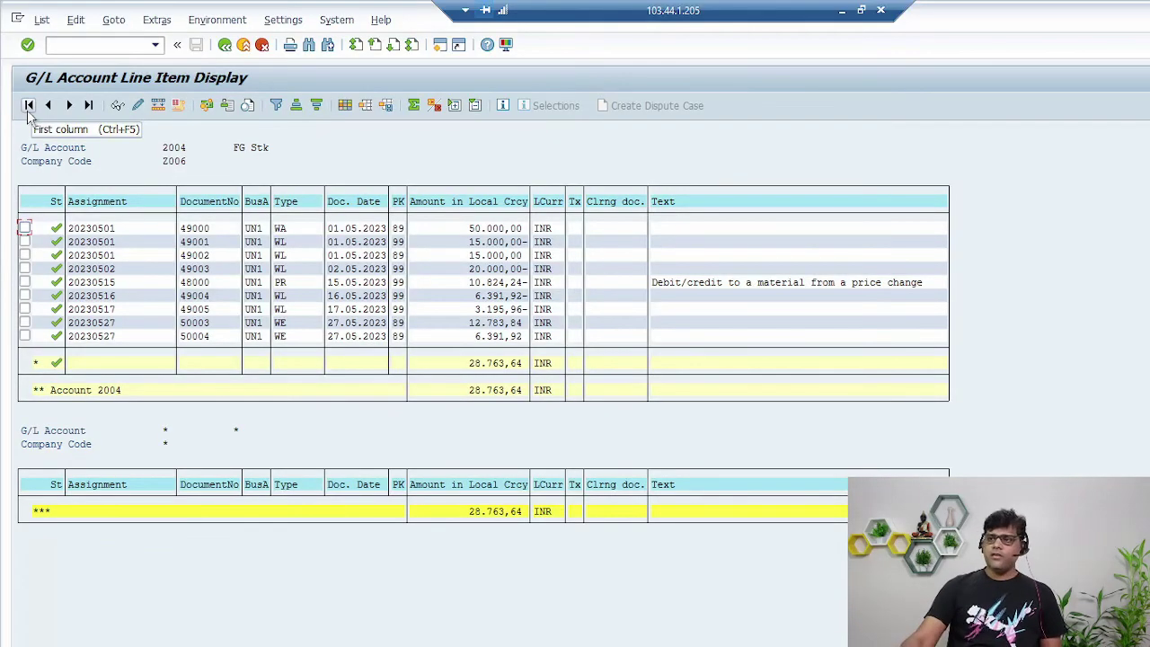
Step: Examine the PR-type price change item dated 15.05.2023 and open its line item details
left_click(483, 283)
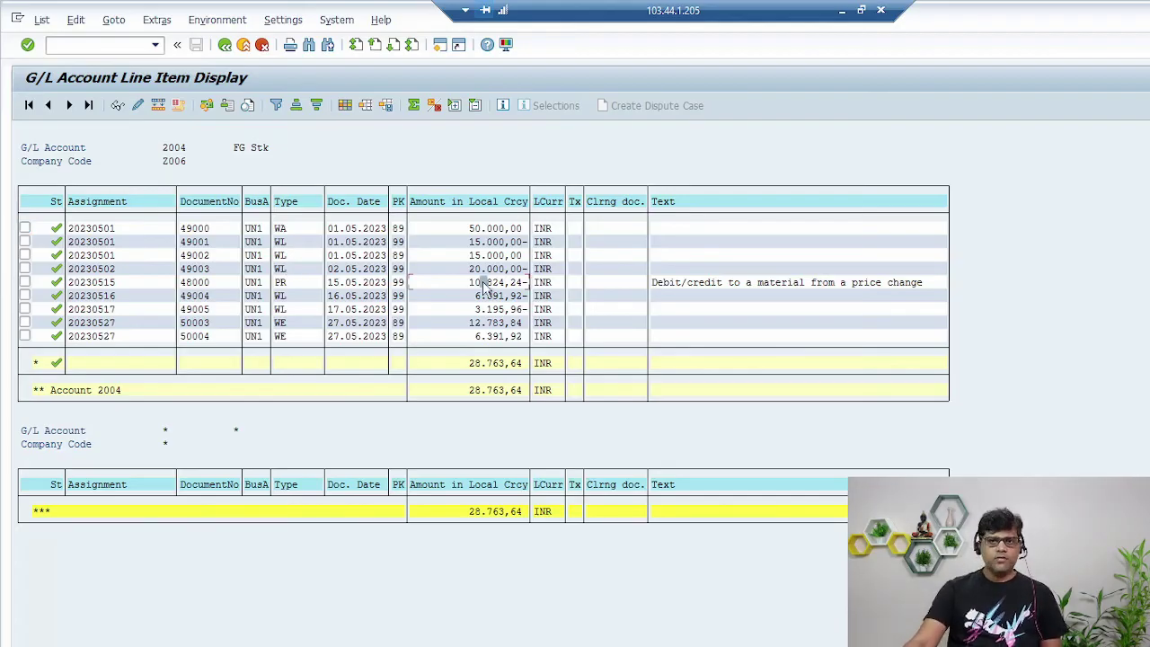
left_click(280, 284)
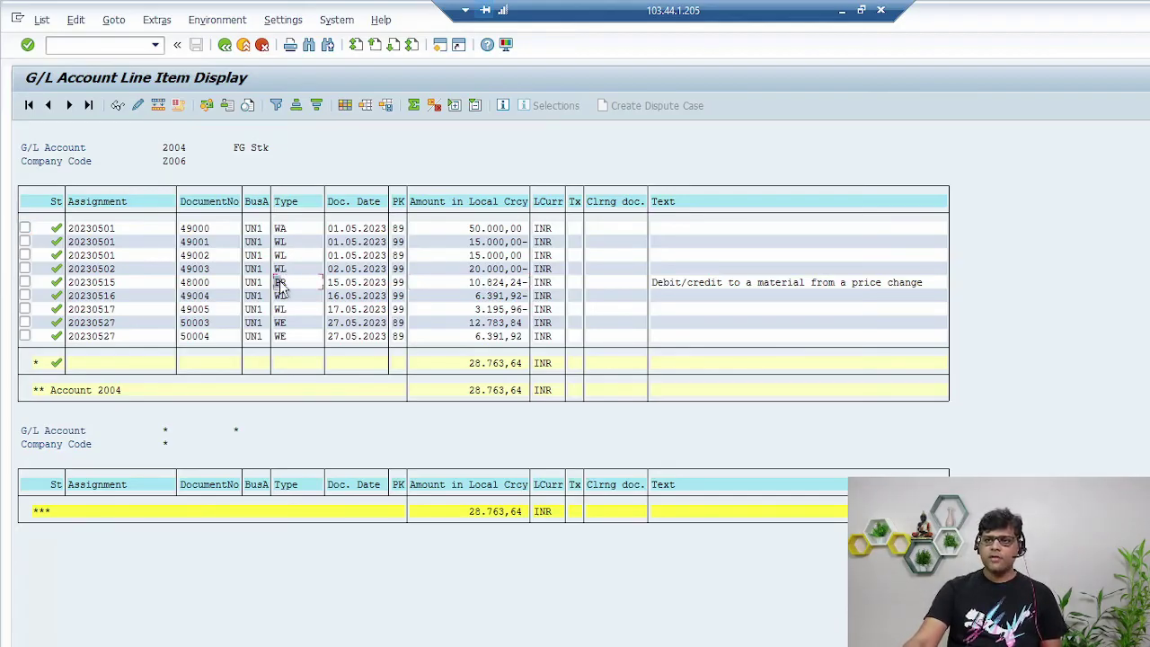
double_click(513, 286)
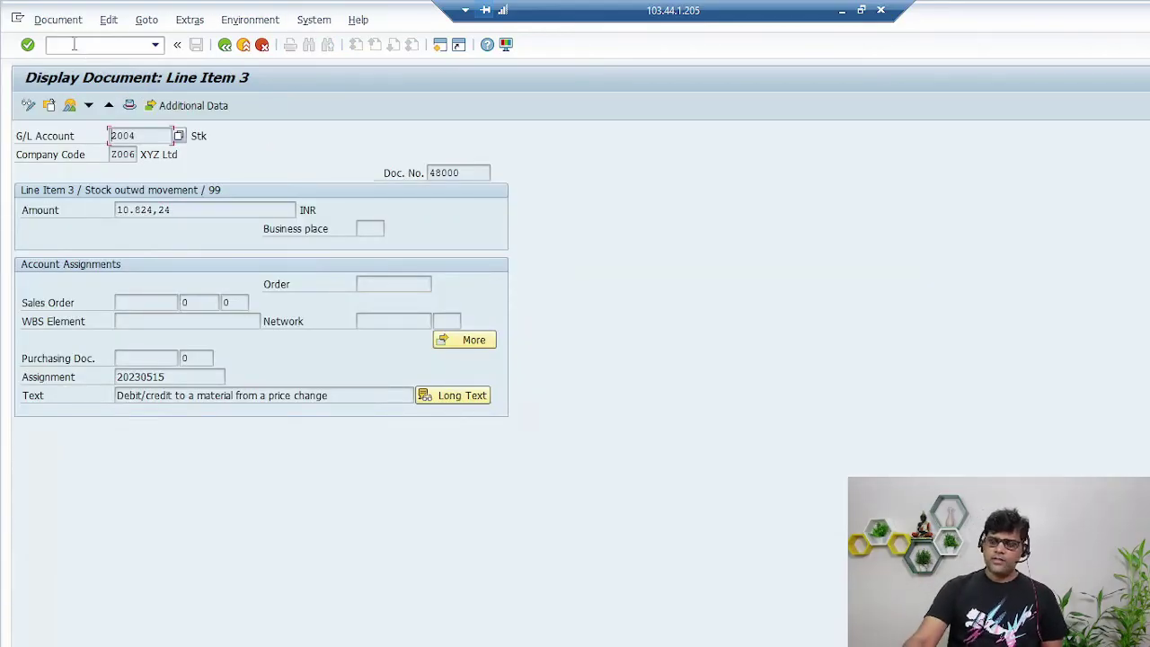
Step: Display the line item's related documents in the Document Relationship Browser and open its price change document
left_click(250, 20)
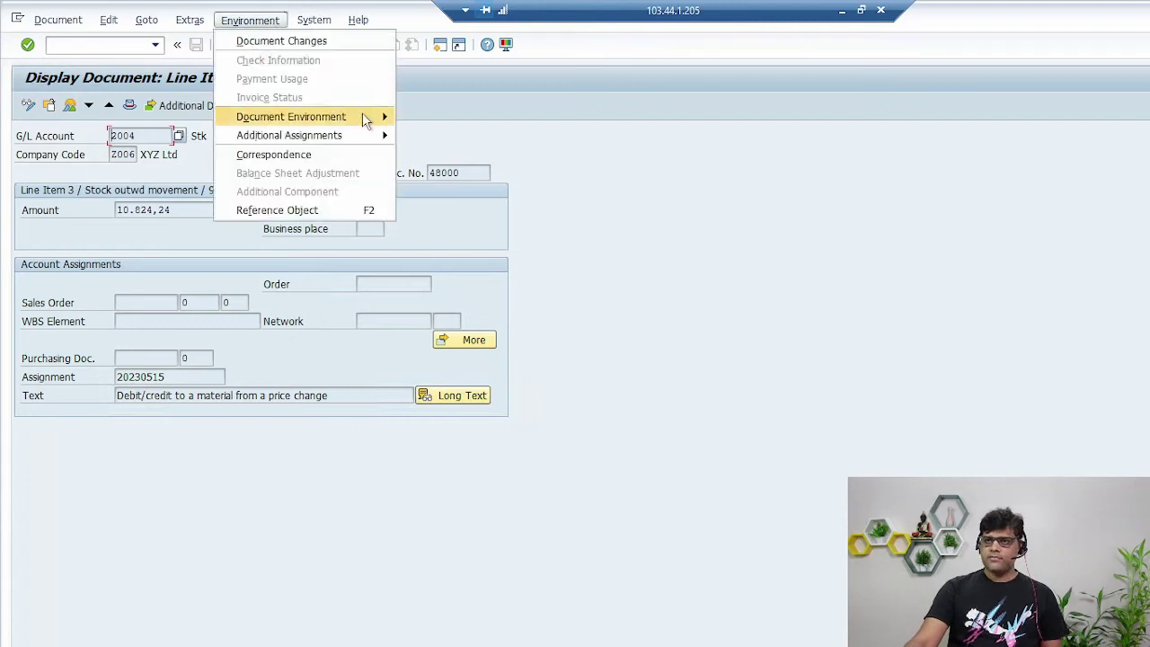
mouse_move(363, 115)
left_click(491, 193)
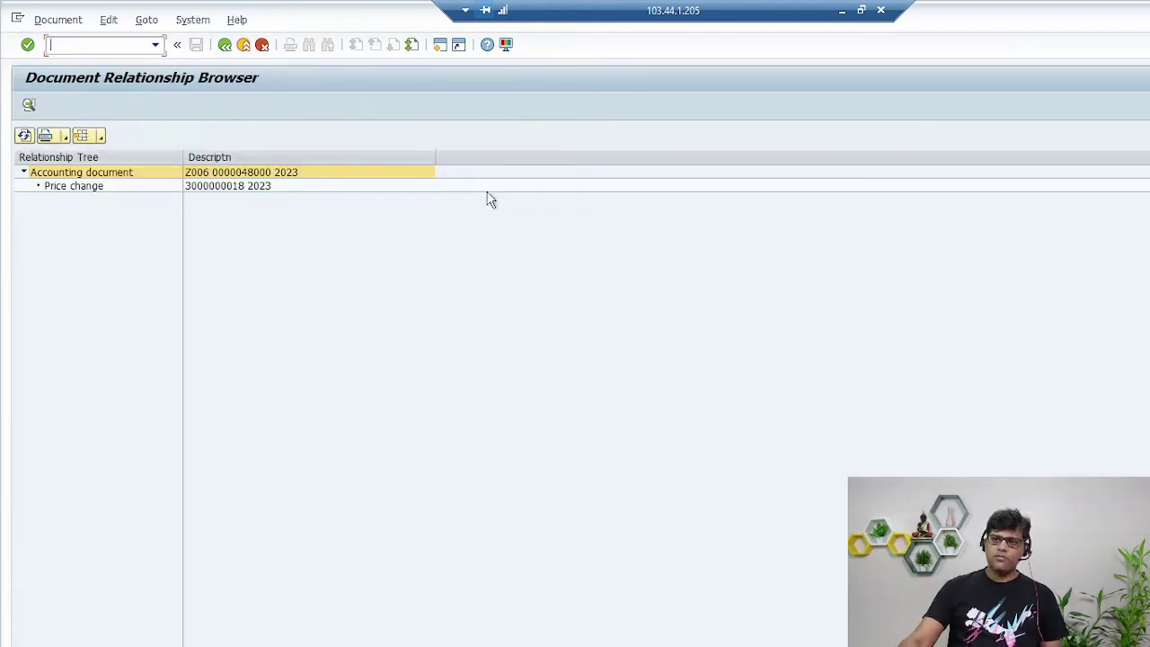
left_click(86, 191)
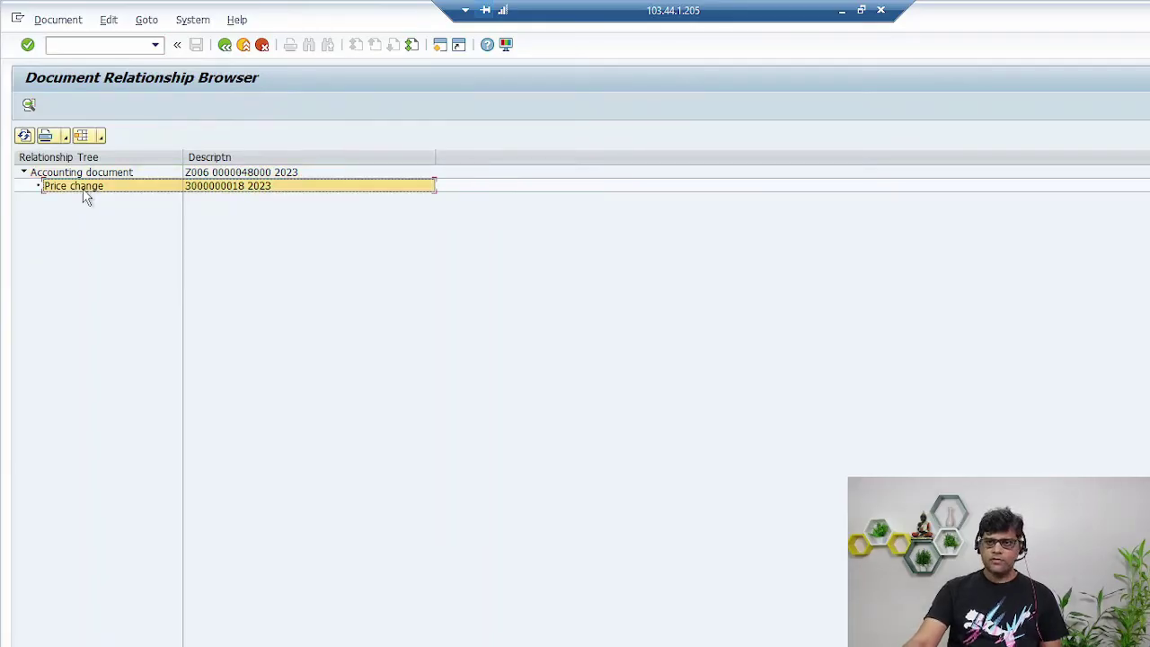
double_click(87, 194)
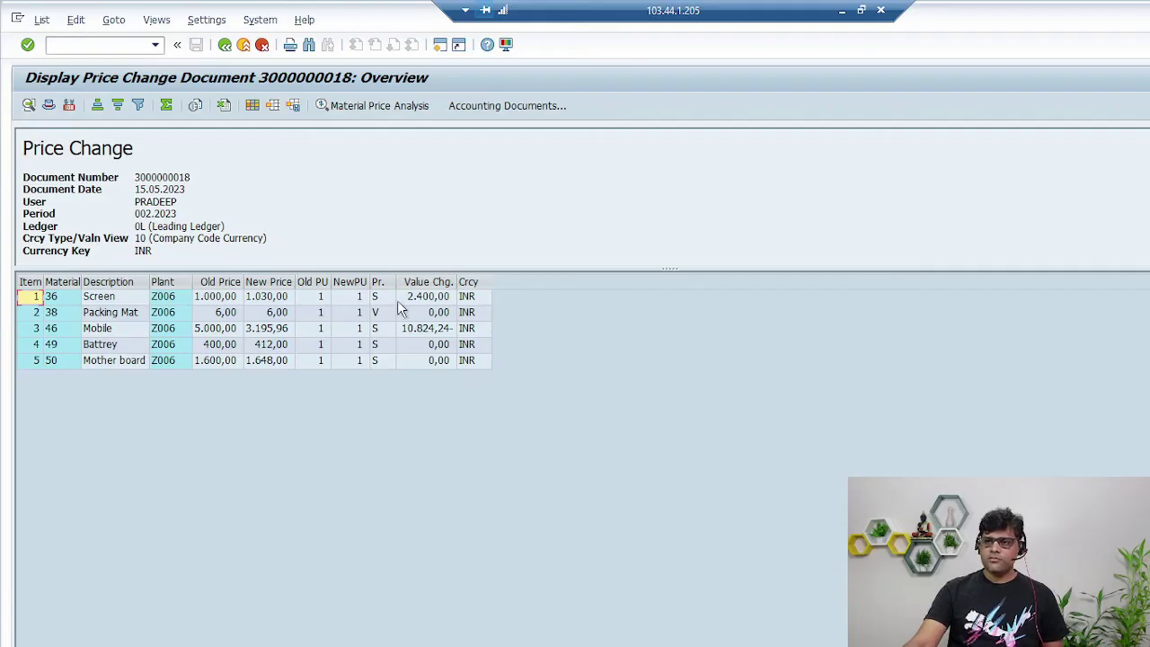
Step: Open the price change's accounting document, examine its FG Stk and Gain/Loss-Rev items, and return to the price change overview
left_click(115, 299)
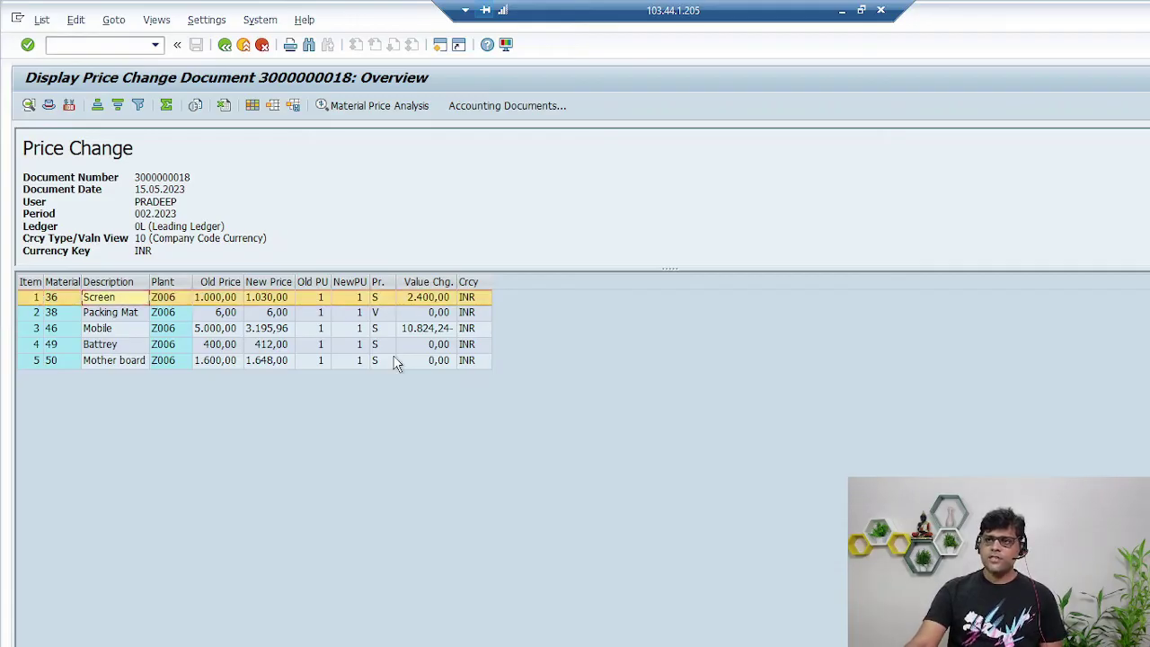
left_click(532, 109)
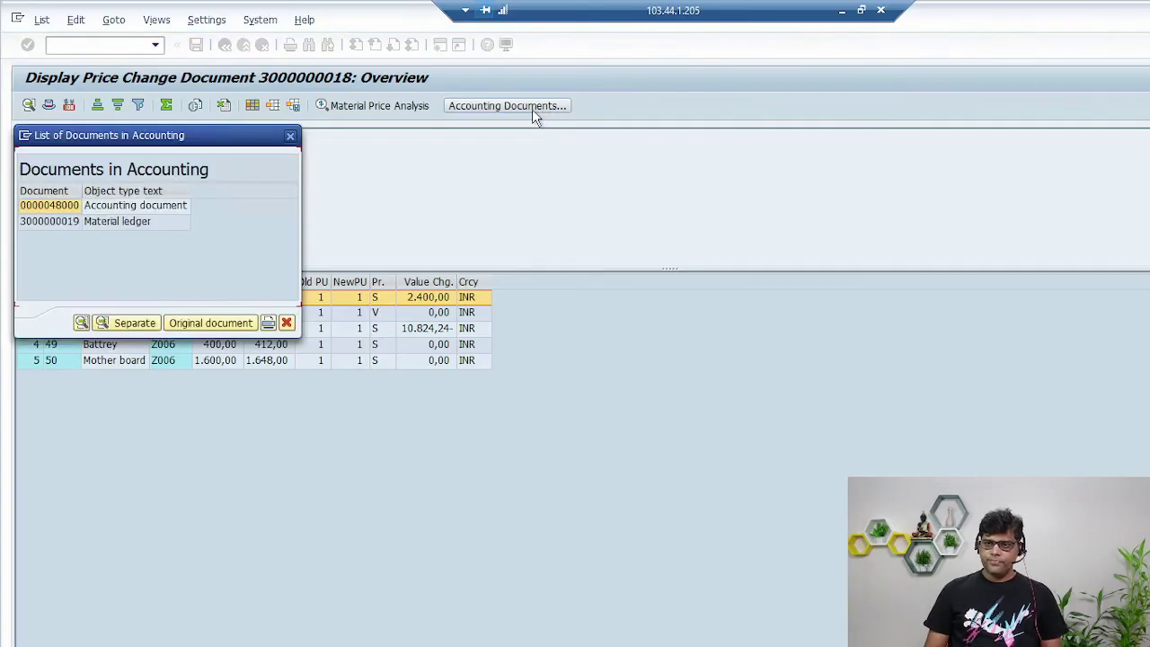
left_click(154, 209)
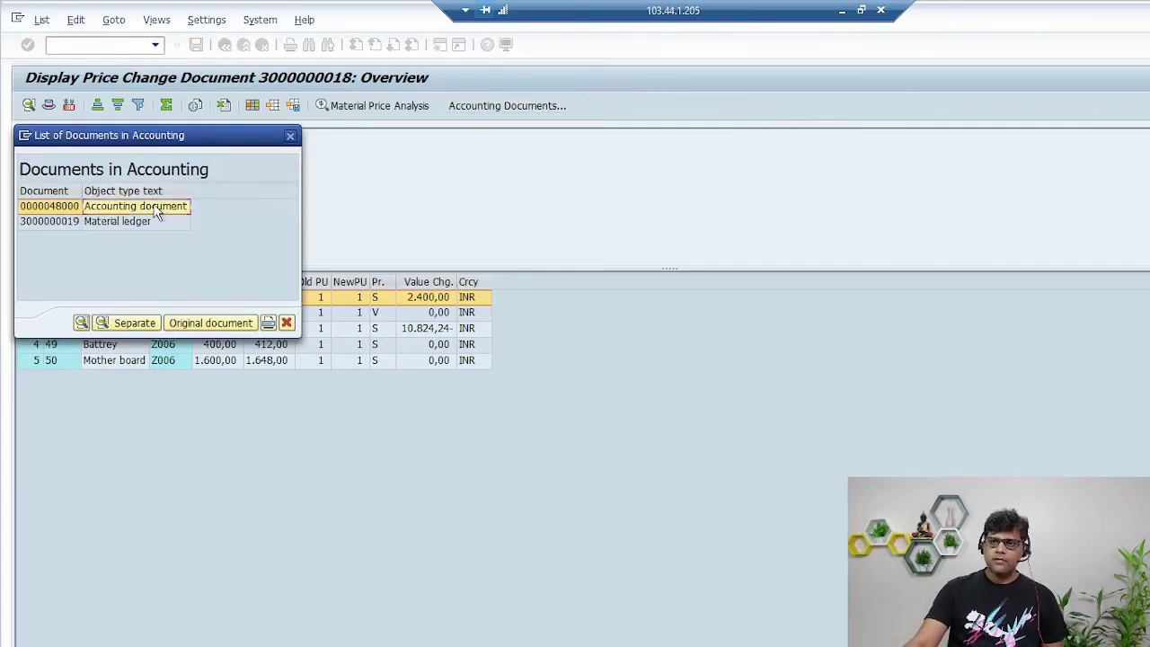
double_click(154, 208)
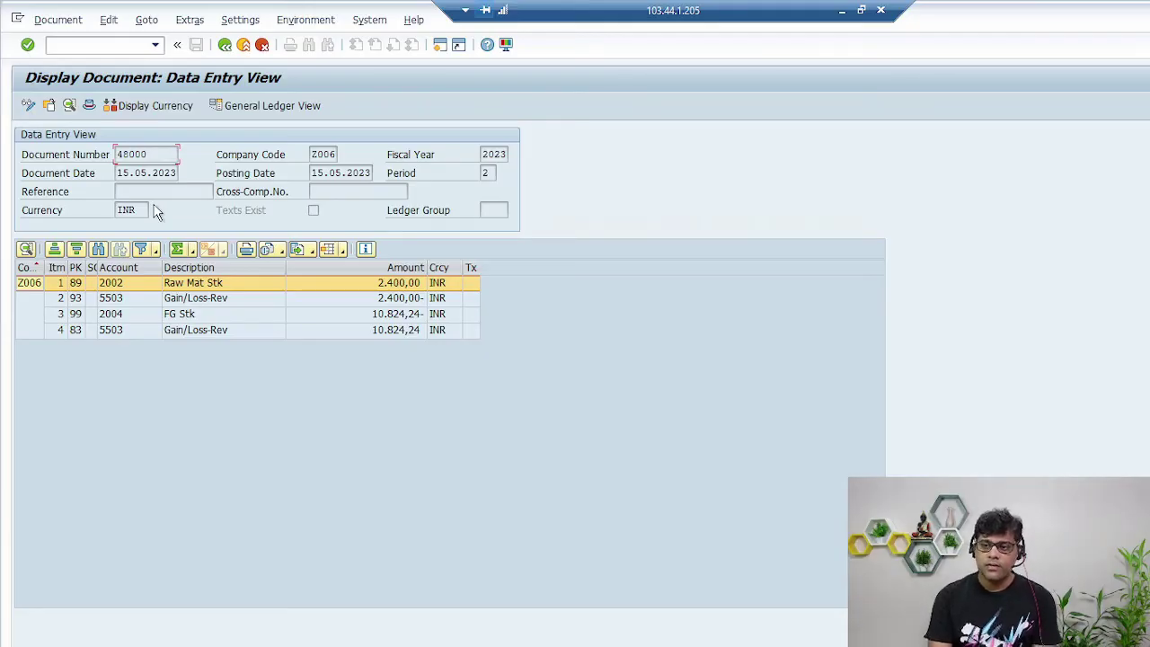
left_click(209, 318)
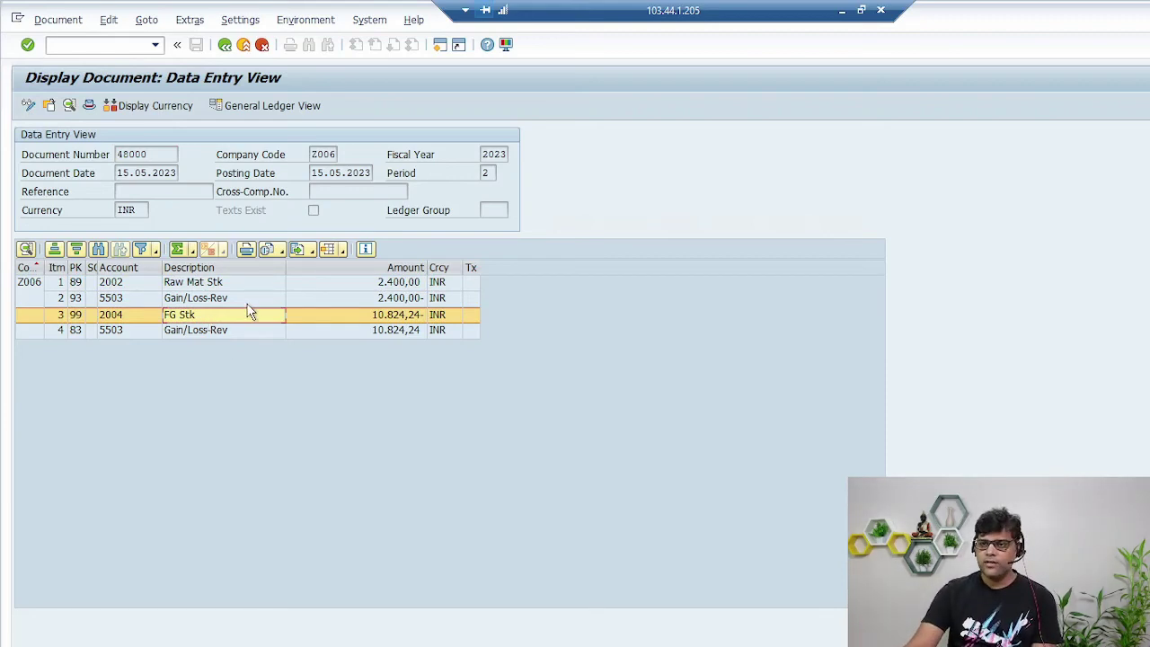
left_click(249, 302)
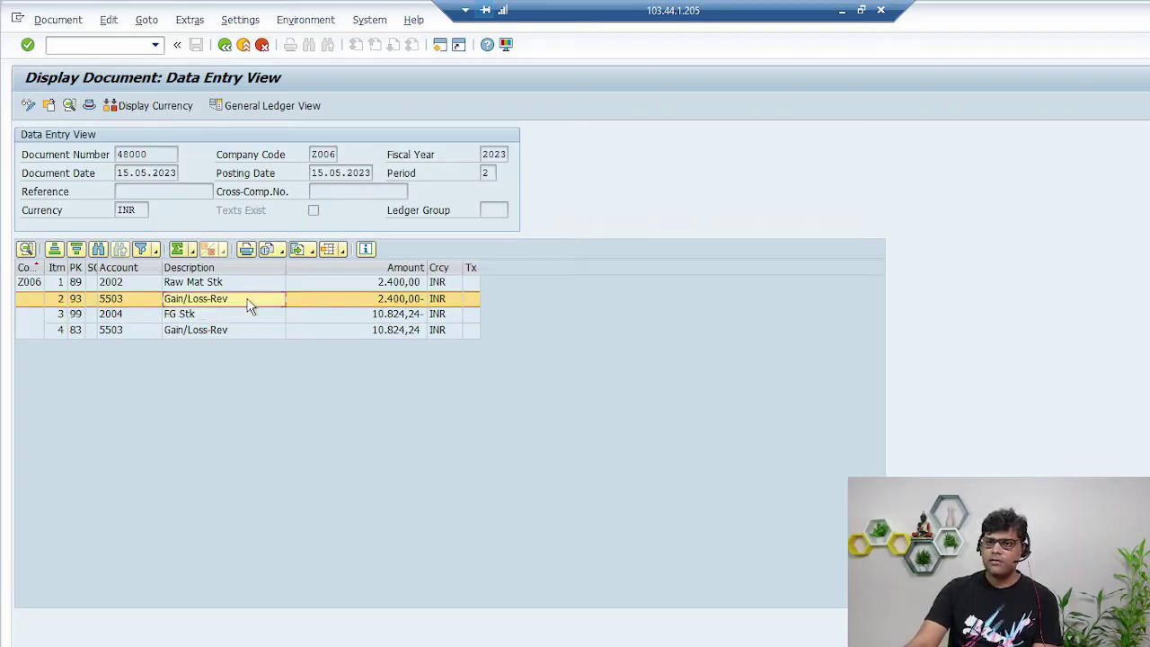
left_click(225, 45)
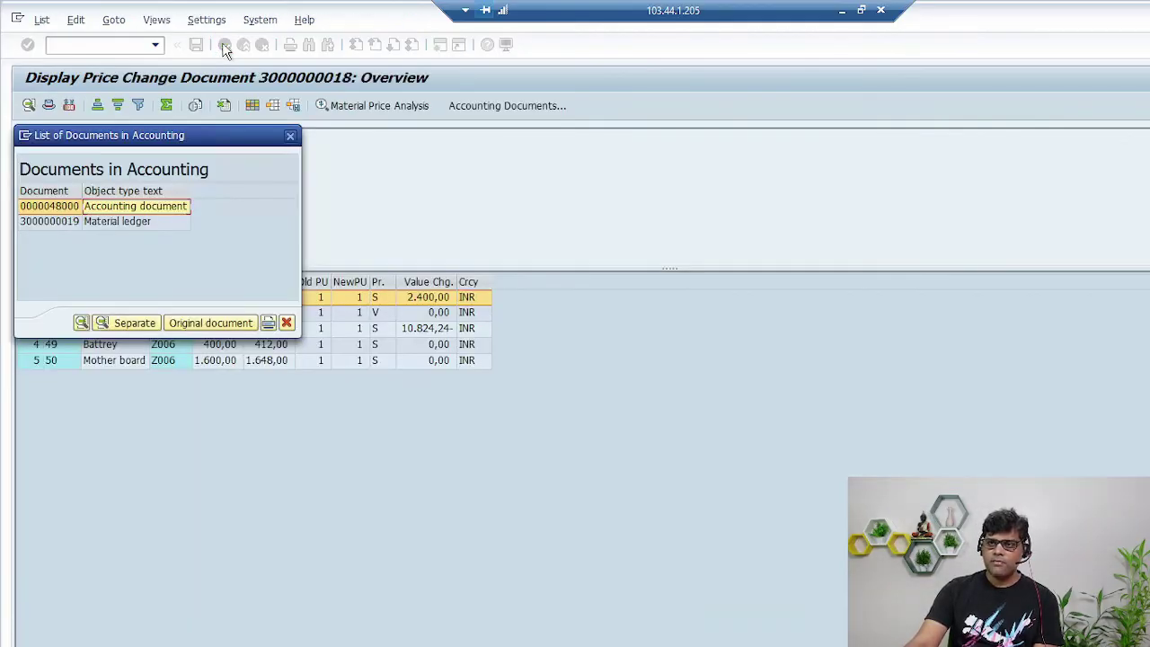
left_click(287, 323)
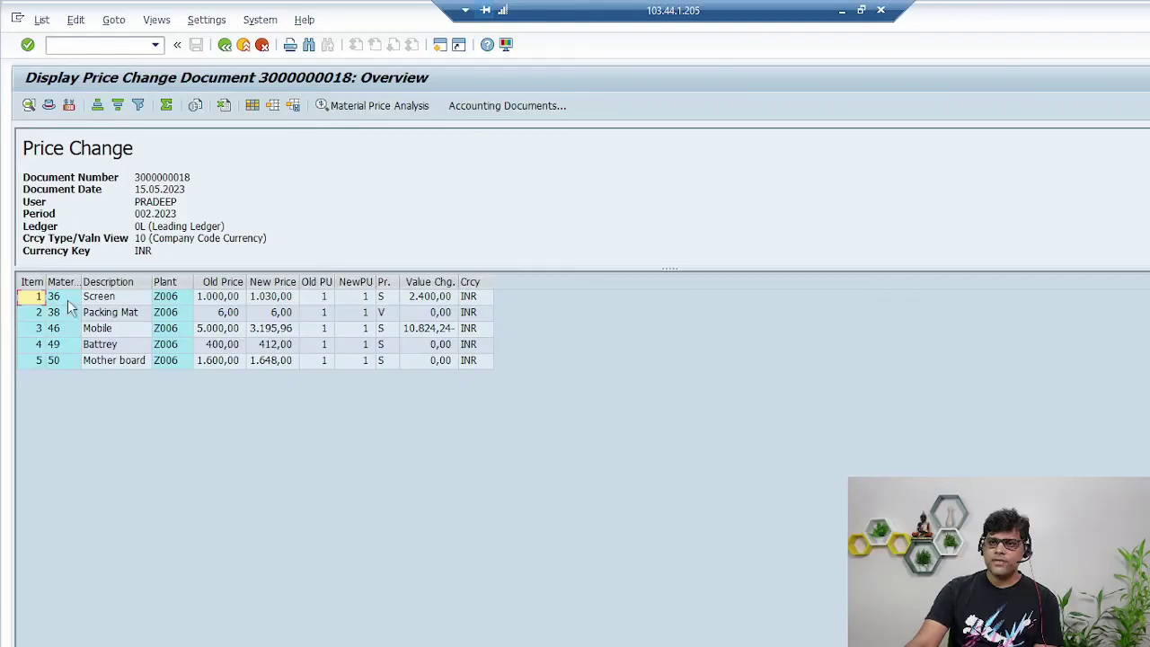
Step: Open Material Price Analysis for the Screen material and examine its receipts and the cumulative inventory price difference
left_click(126, 298)
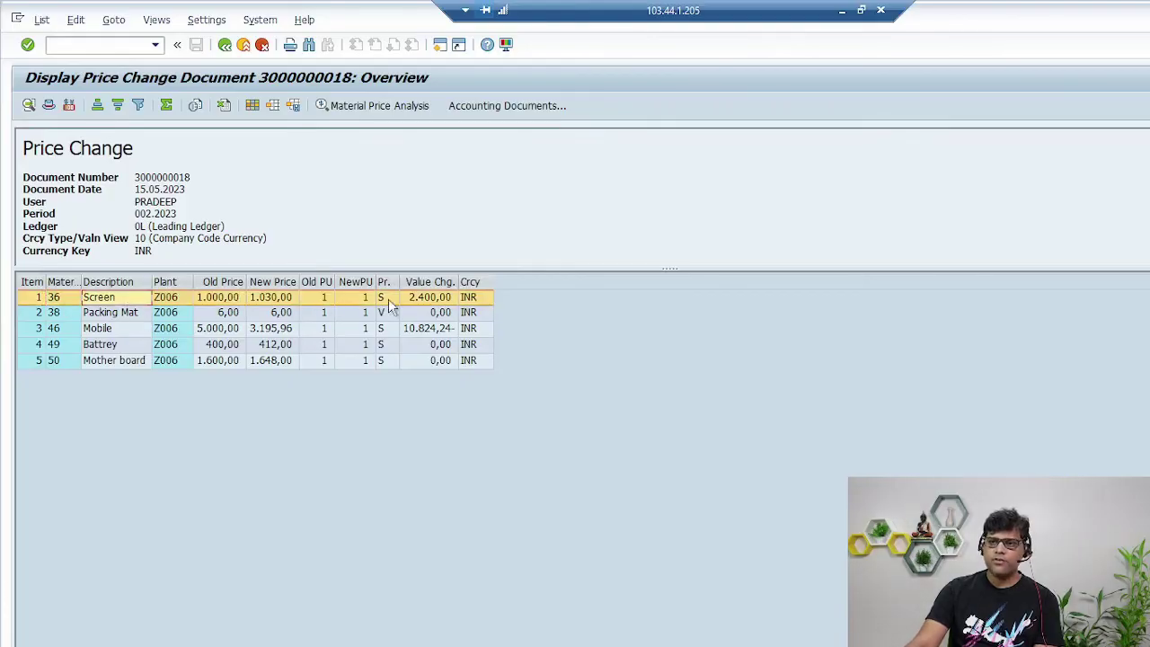
left_click(381, 105)
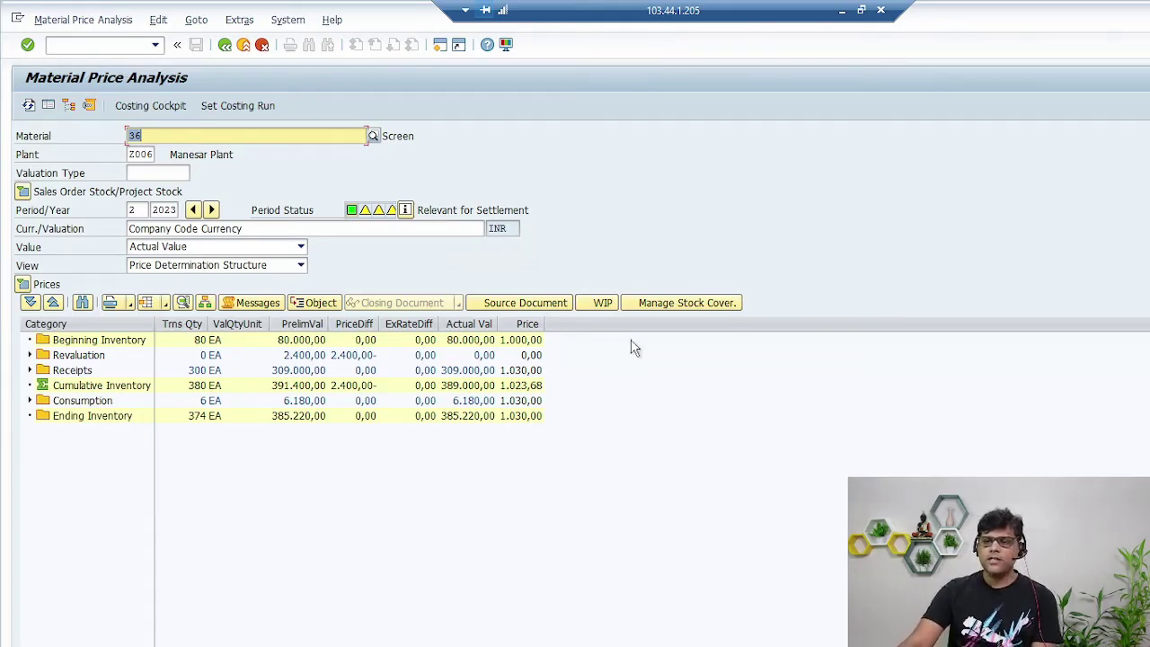
left_click(29, 370)
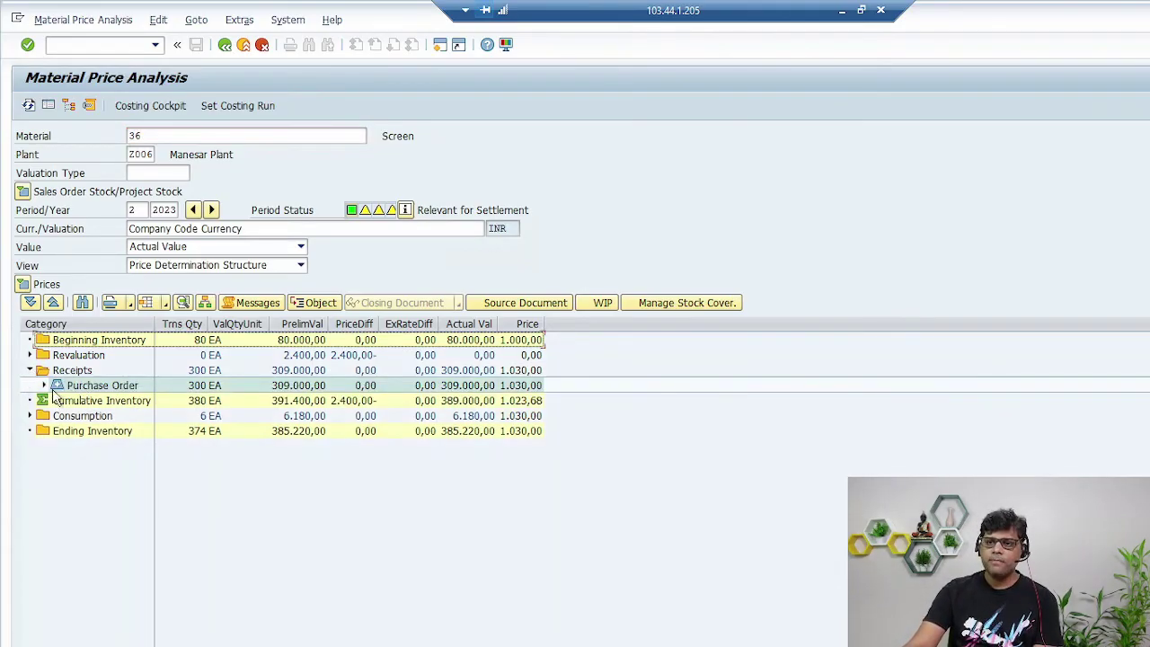
left_click(43, 386)
left_click(43, 385)
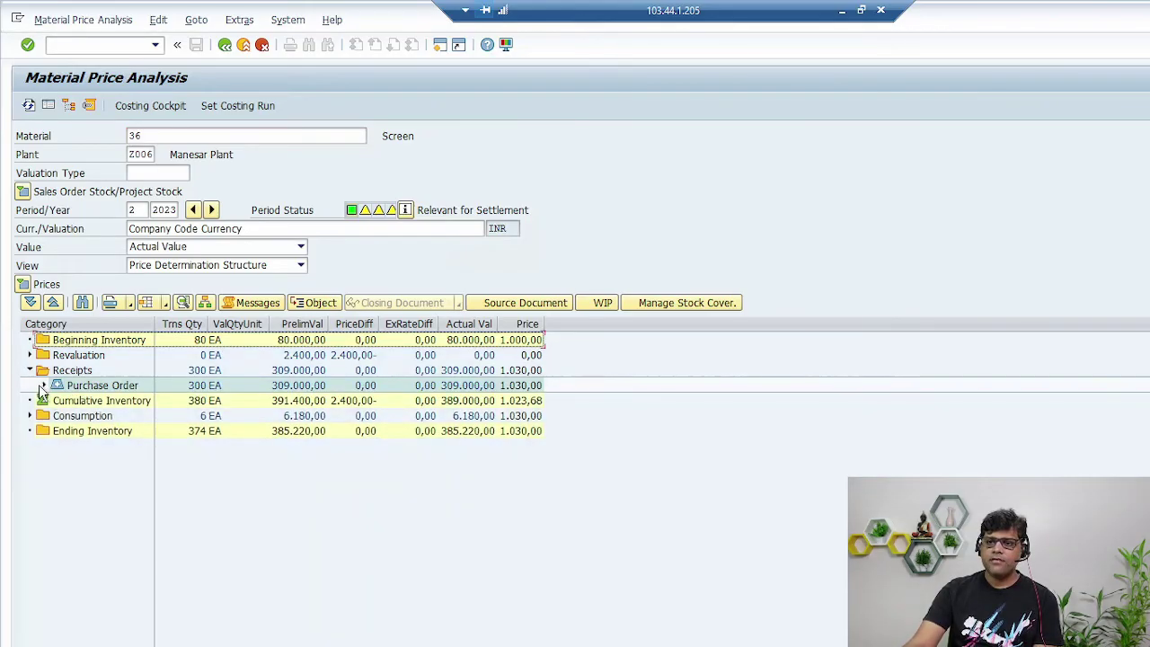
left_click(29, 371)
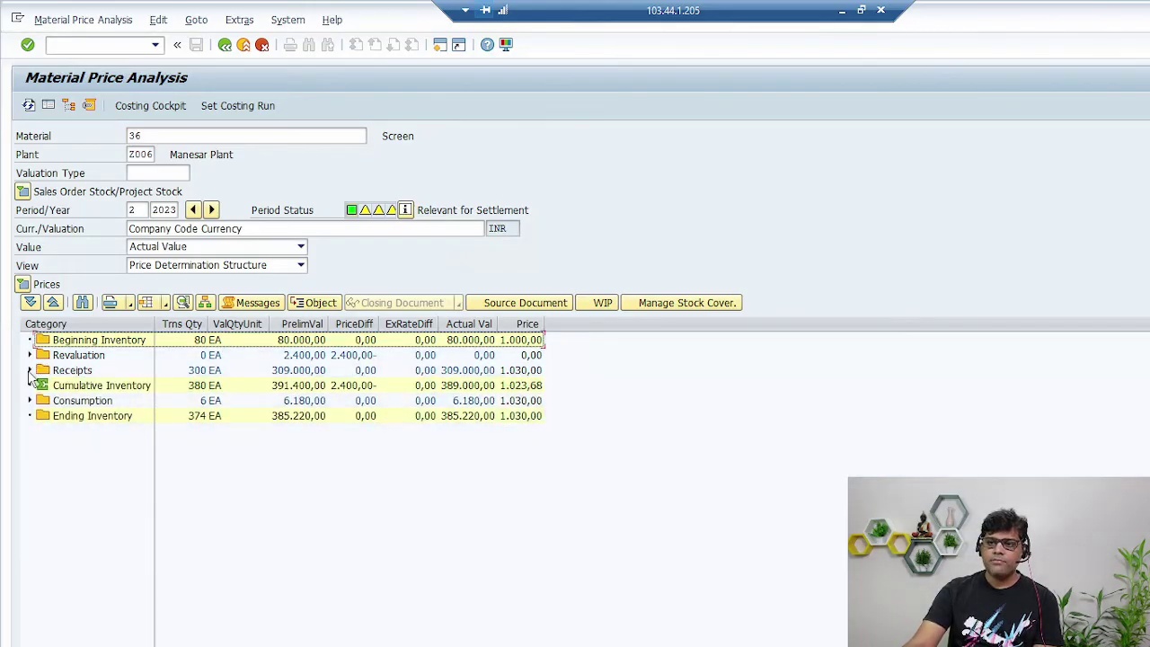
left_click(357, 386)
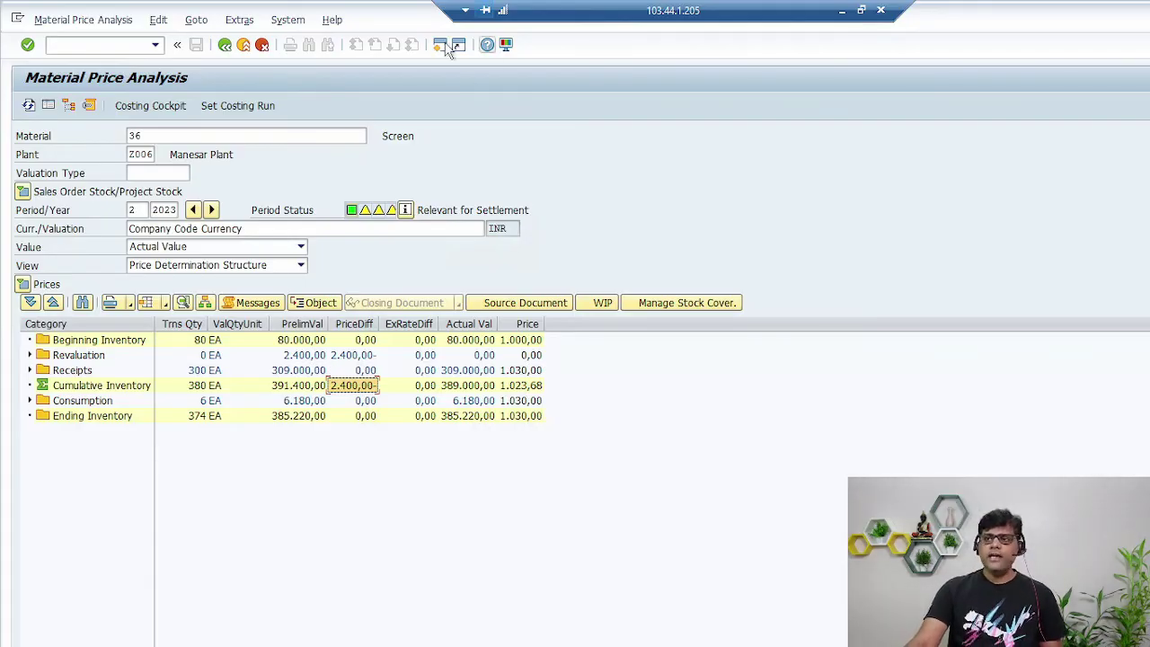
Step: Start transaction CK24, examine the company code and plant selection fields, and switch back to the CK24 slide in PowerPoint
key("F3")
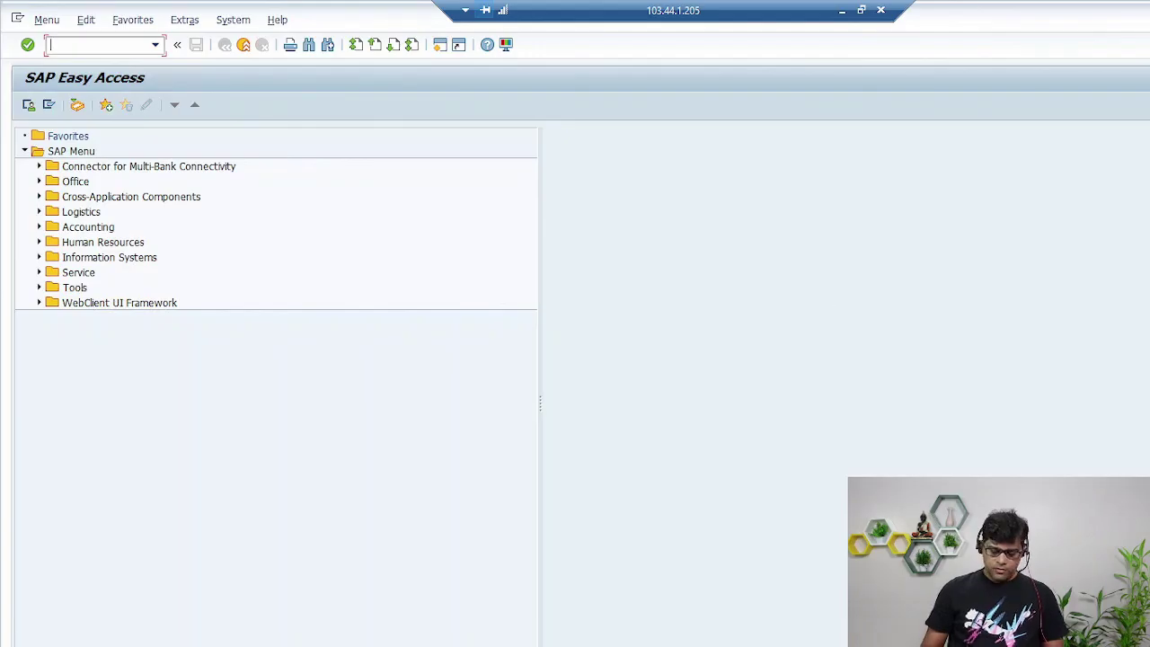
type("CK24")
key("Return")
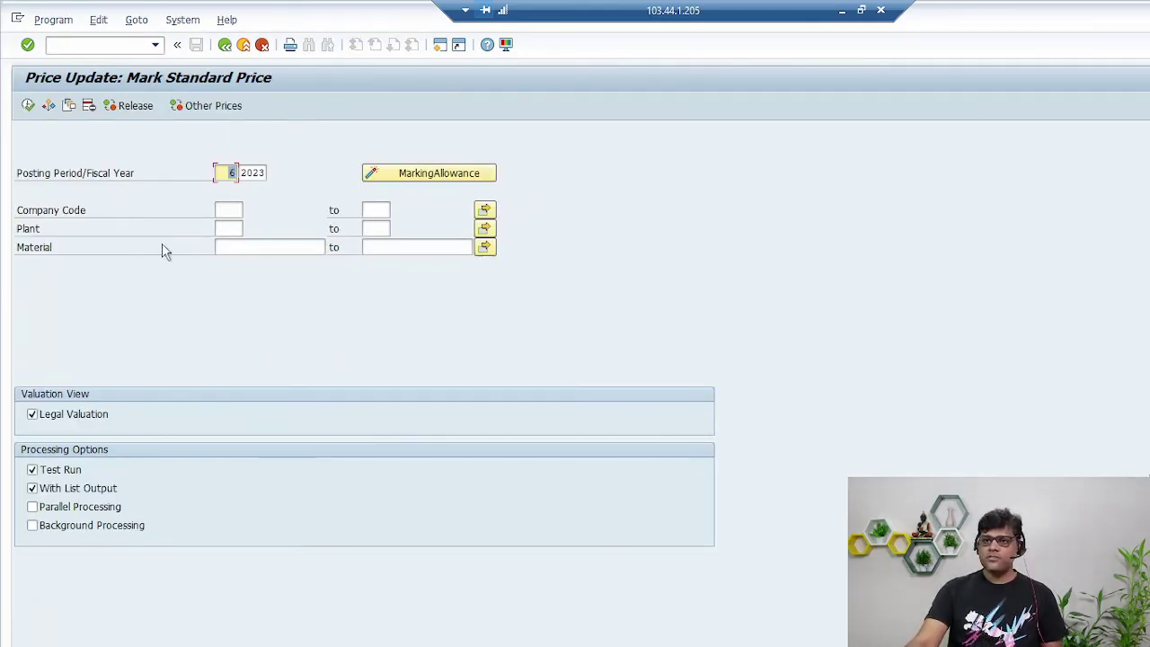
left_click(232, 212)
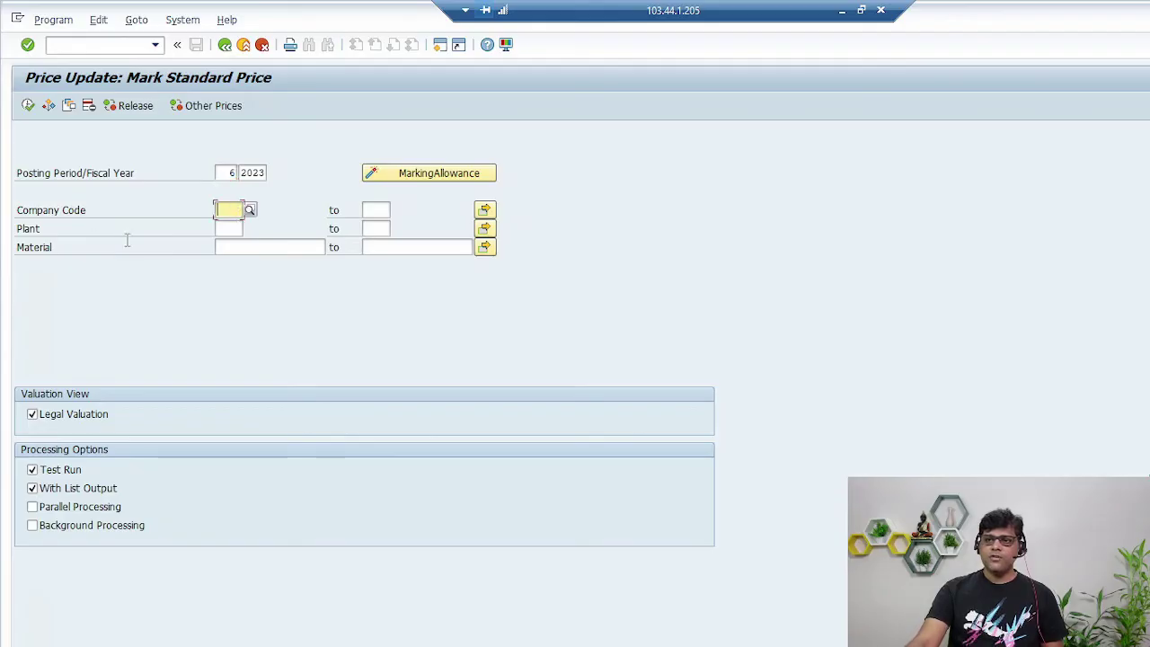
left_click(231, 228)
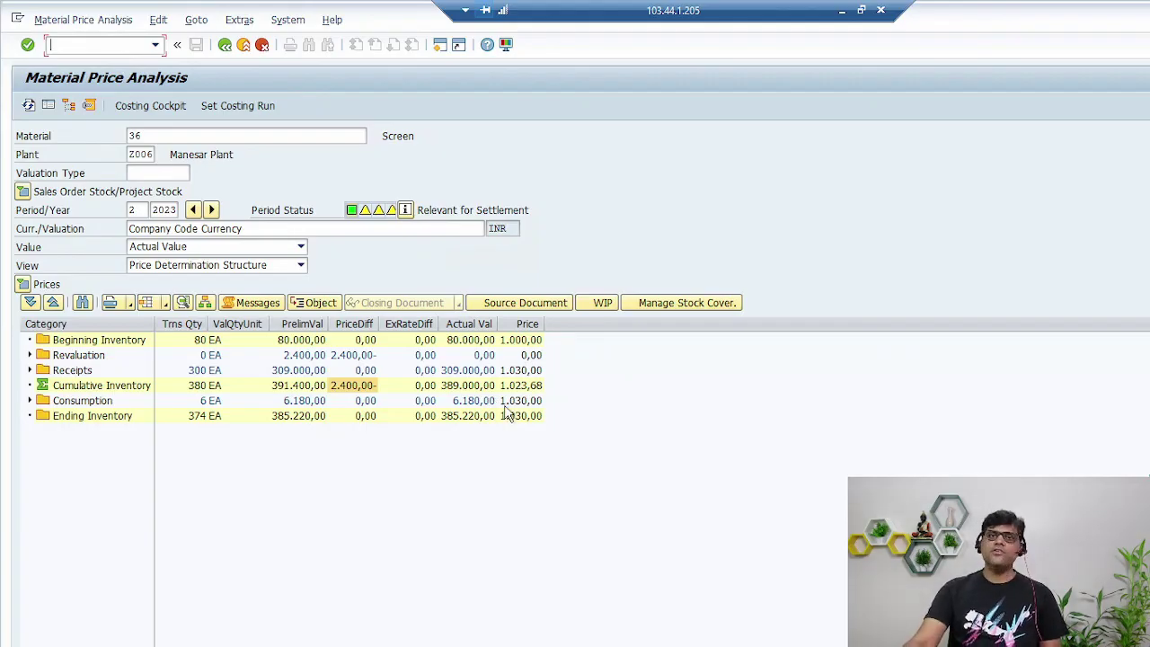
left_click(842, 10)
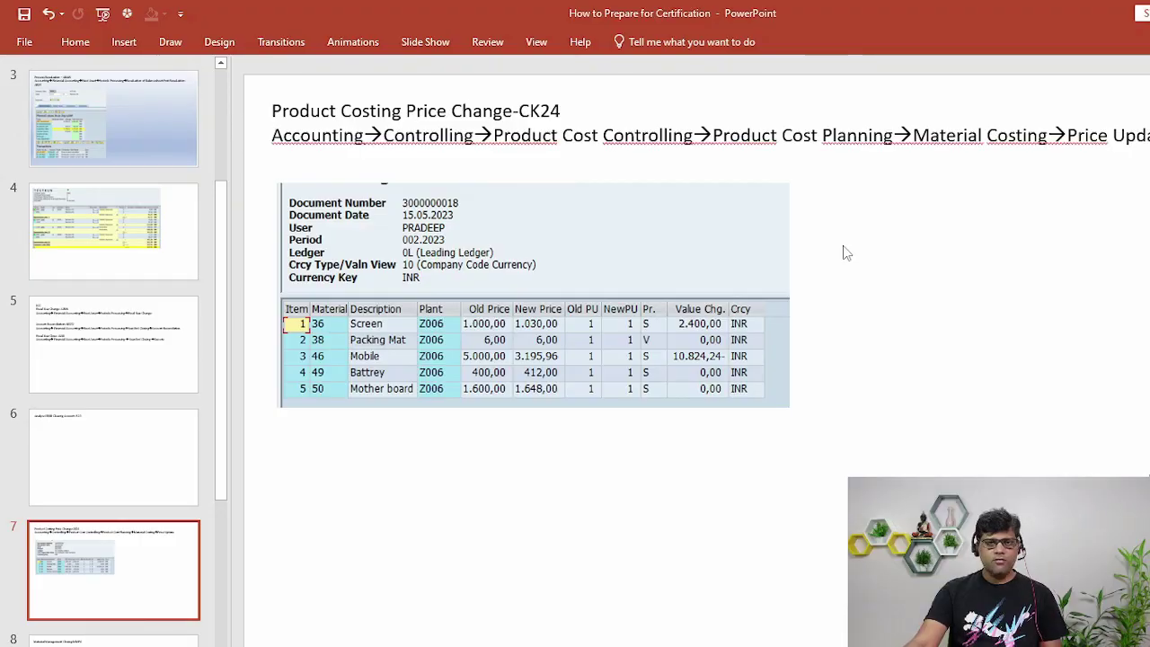